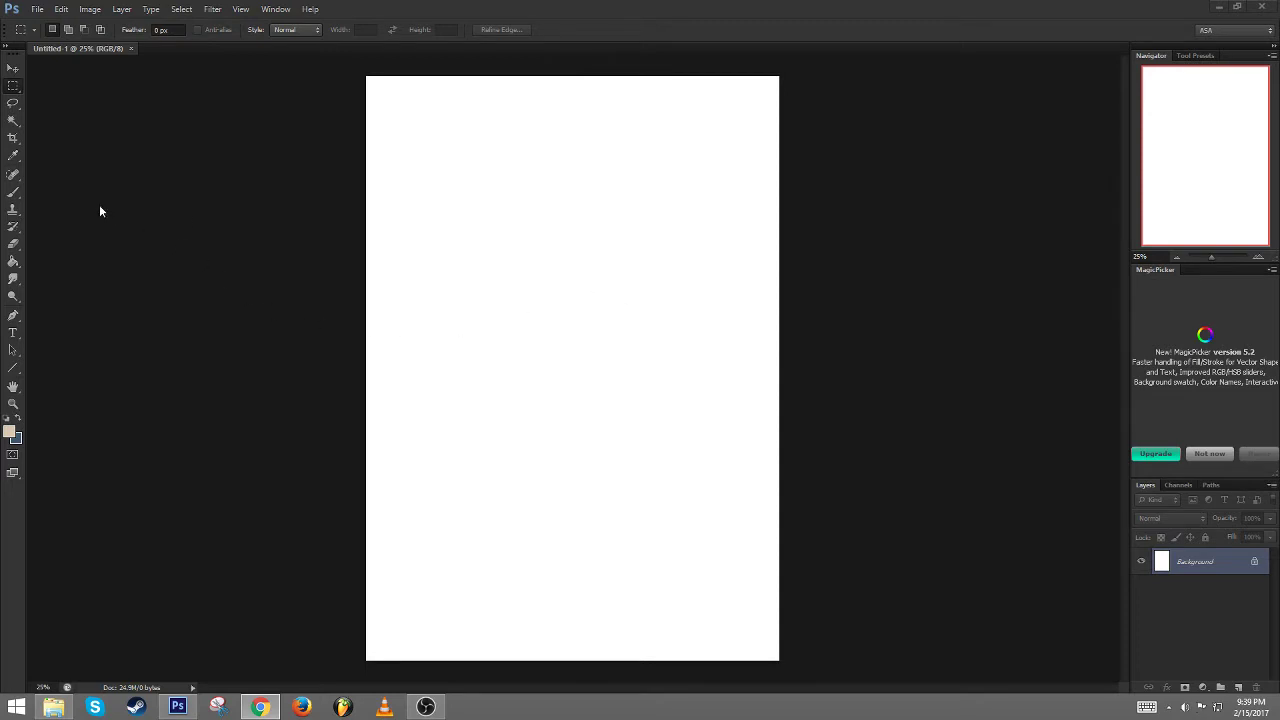
# Cover the white canvas with broad overlapping grey strokes using a large rectangular textured brush and a dark sampled color
pyautogui.press('b')
pyautogui.moveTo(630, 309); pyautogui.dragTo(650, 308)
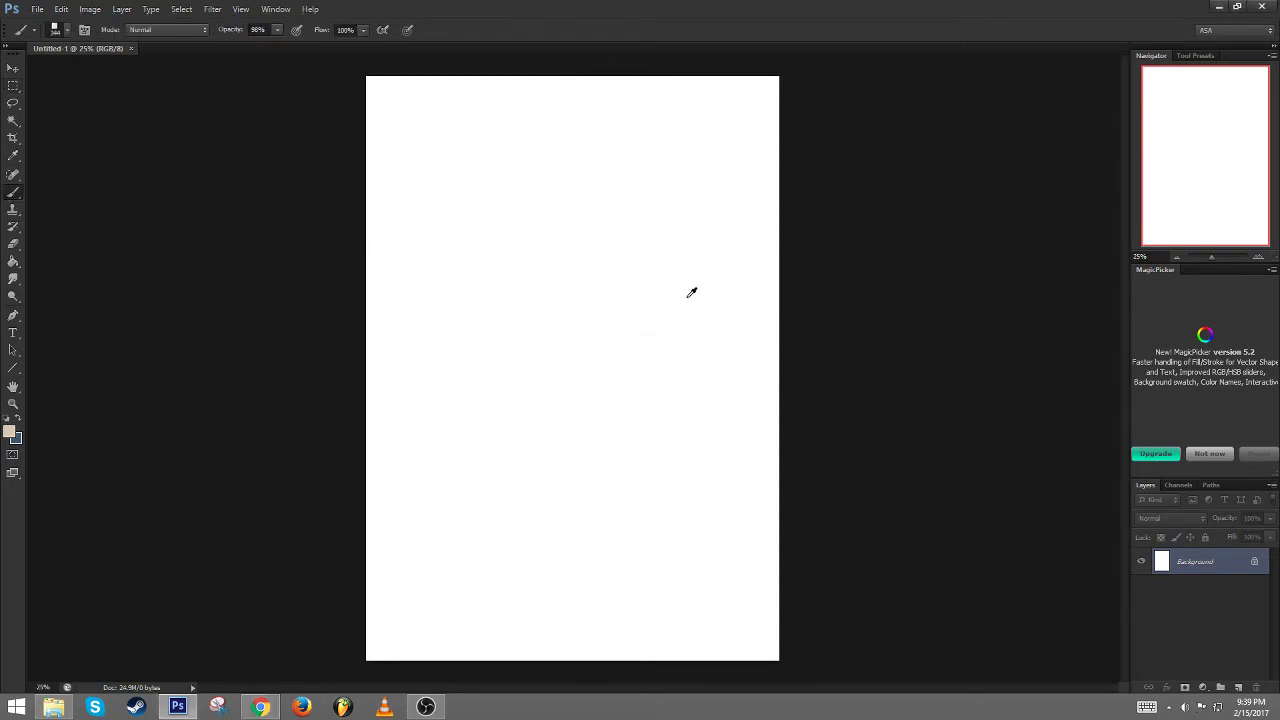
pyautogui.keyDown('alt'); pyautogui.click(808, 263); pyautogui.keyUp('alt')
pyautogui.moveTo(775, 122)
pyautogui.mouseDown()
pyautogui.moveTo(461, 187)
pyautogui.moveTo(413, 153)
pyautogui.moveTo(373, 162)
pyautogui.moveTo(323, 144)
pyautogui.moveTo(692, 133)
pyautogui.moveTo(754, 102)
pyautogui.moveTo(365, 134)
pyautogui.moveTo(700, 91)
pyautogui.mouseUp()
pyautogui.moveTo(704, 230); pyautogui.dragTo(744, 230)
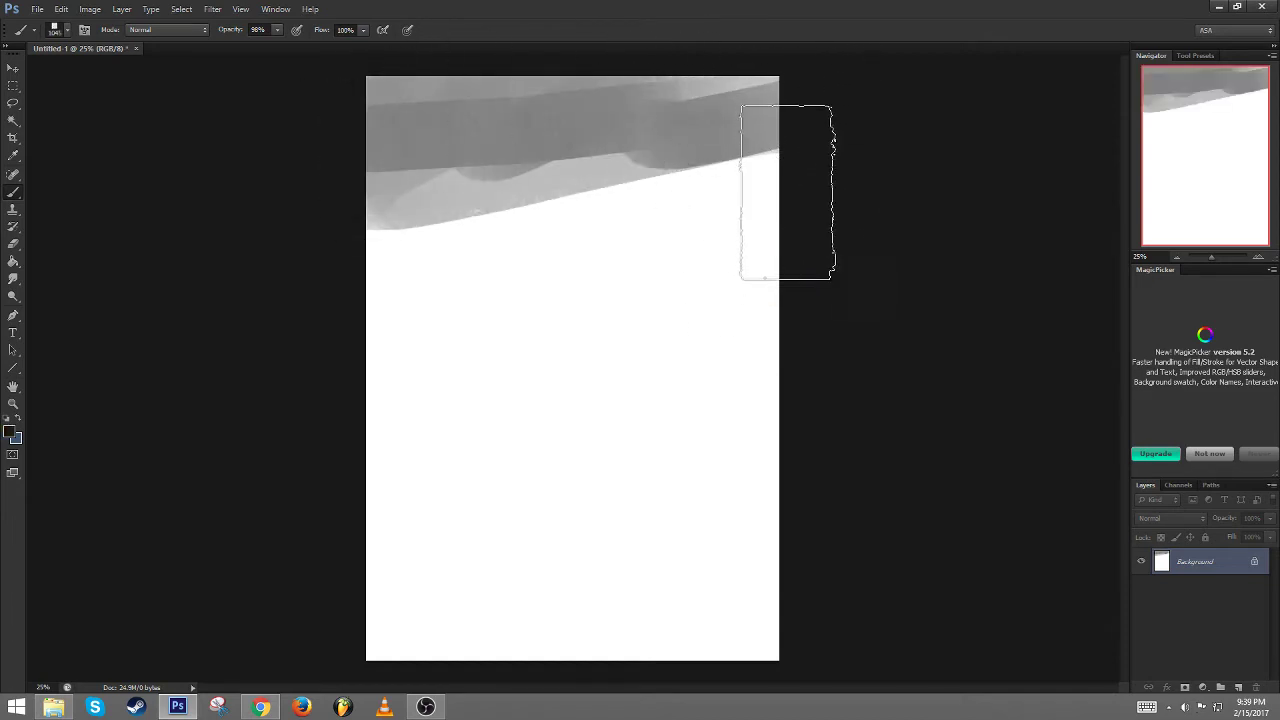
pyautogui.moveTo(800, 137)
pyautogui.mouseDown()
pyautogui.moveTo(610, 432)
pyautogui.moveTo(408, 258)
pyautogui.moveTo(351, 388)
pyautogui.moveTo(623, 170)
pyautogui.moveTo(555, 396)
pyautogui.moveTo(642, 596)
pyautogui.moveTo(820, 545)
pyautogui.moveTo(764, 648)
pyautogui.moveTo(283, 627)
pyautogui.moveTo(754, 500)
pyautogui.moveTo(646, 473)
pyautogui.moveTo(256, 518)
pyautogui.moveTo(754, 278)
pyautogui.moveTo(483, 437)
pyautogui.moveTo(431, 237)
pyautogui.moveTo(405, 363)
pyautogui.moveTo(579, 341)
pyautogui.moveTo(741, 428)
pyautogui.moveTo(597, 391)
pyautogui.mouseUp()
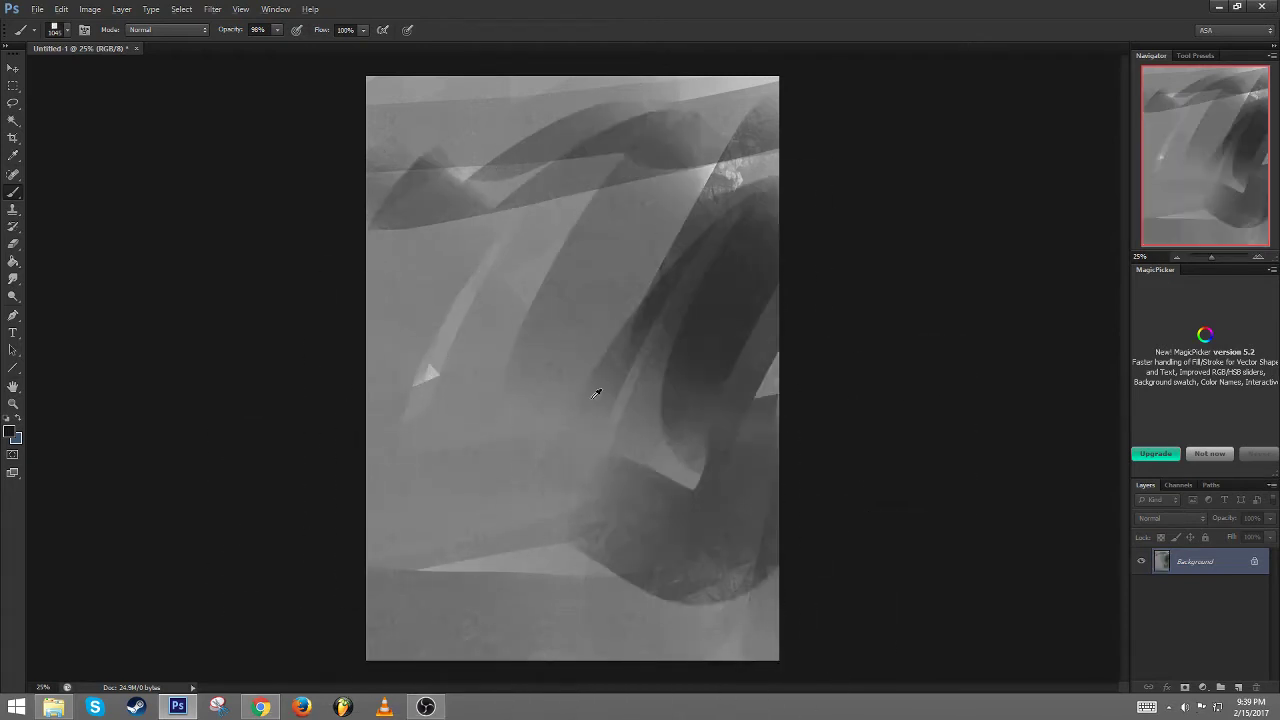
# Choose the ragged 73 px brush preset and rework the dark mass on the canvas's right side with sampled greys
pyautogui.rightClick(712, 440)
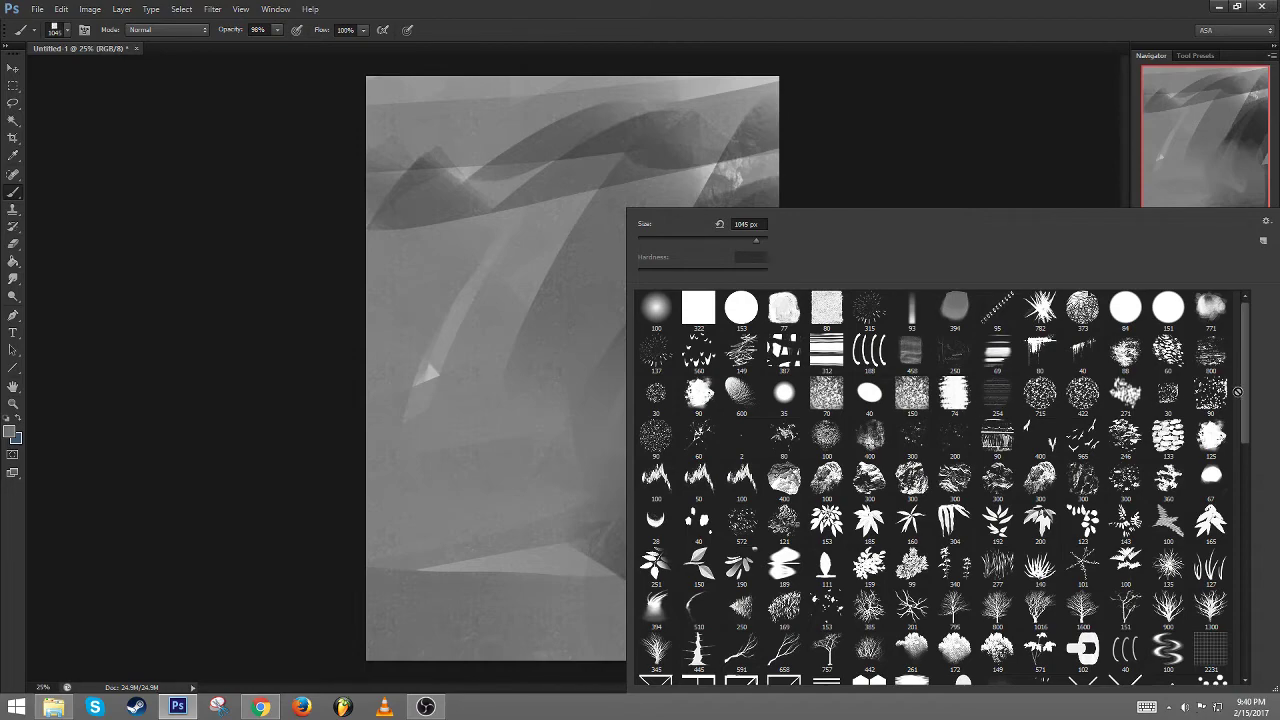
pyautogui.moveTo(1246, 400); pyautogui.dragTo(1234, 648)
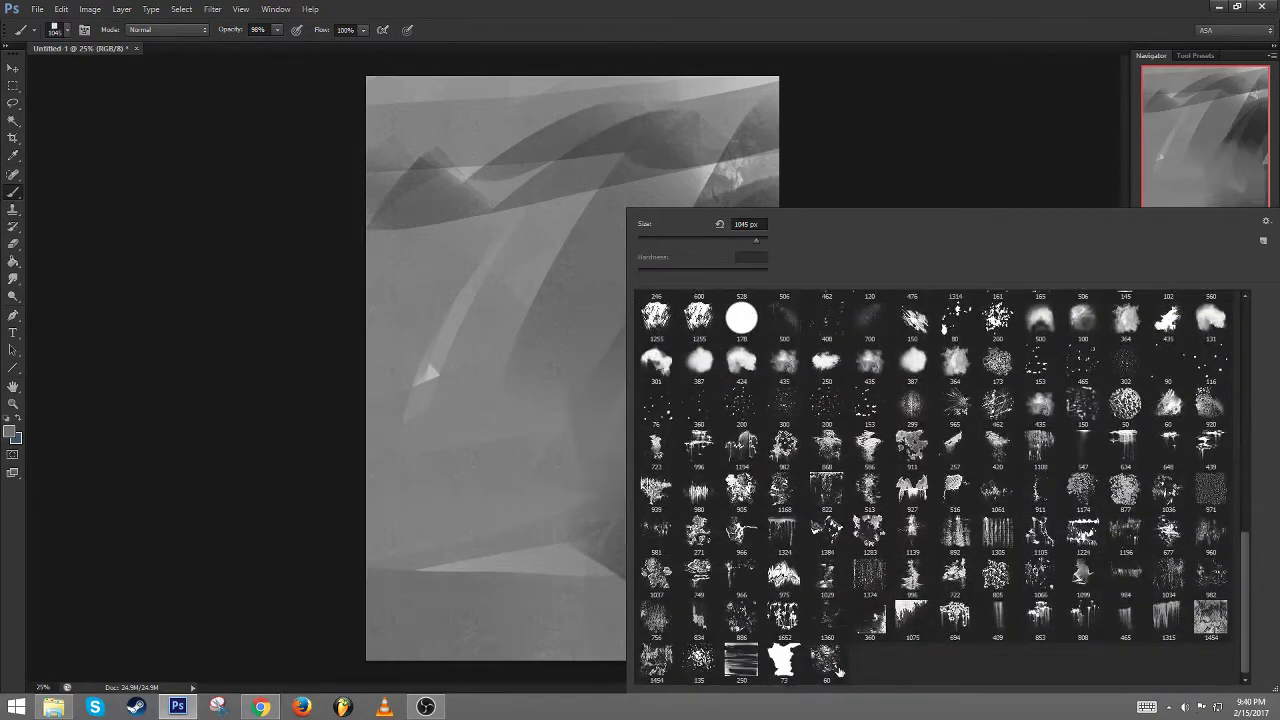
pyautogui.moveTo(516, 503)
pyautogui.mouseDown()
pyautogui.moveTo(484, 554)
pyautogui.moveTo(496, 571)
pyautogui.mouseUp()
pyautogui.moveTo(562, 544)
pyautogui.mouseDown()
pyautogui.moveTo(546, 574)
pyautogui.moveTo(615, 529)
pyautogui.mouseUp()
pyautogui.moveTo(558, 578); pyautogui.dragTo(716, 490)
pyautogui.keyDown('alt'); pyautogui.click(743, 530); pyautogui.keyUp('alt')
pyautogui.moveTo(745, 420)
pyautogui.mouseDown()
pyautogui.moveTo(686, 486)
pyautogui.moveTo(611, 375)
pyautogui.mouseUp()
pyautogui.moveTo(770, 245); pyautogui.dragTo(680, 455)
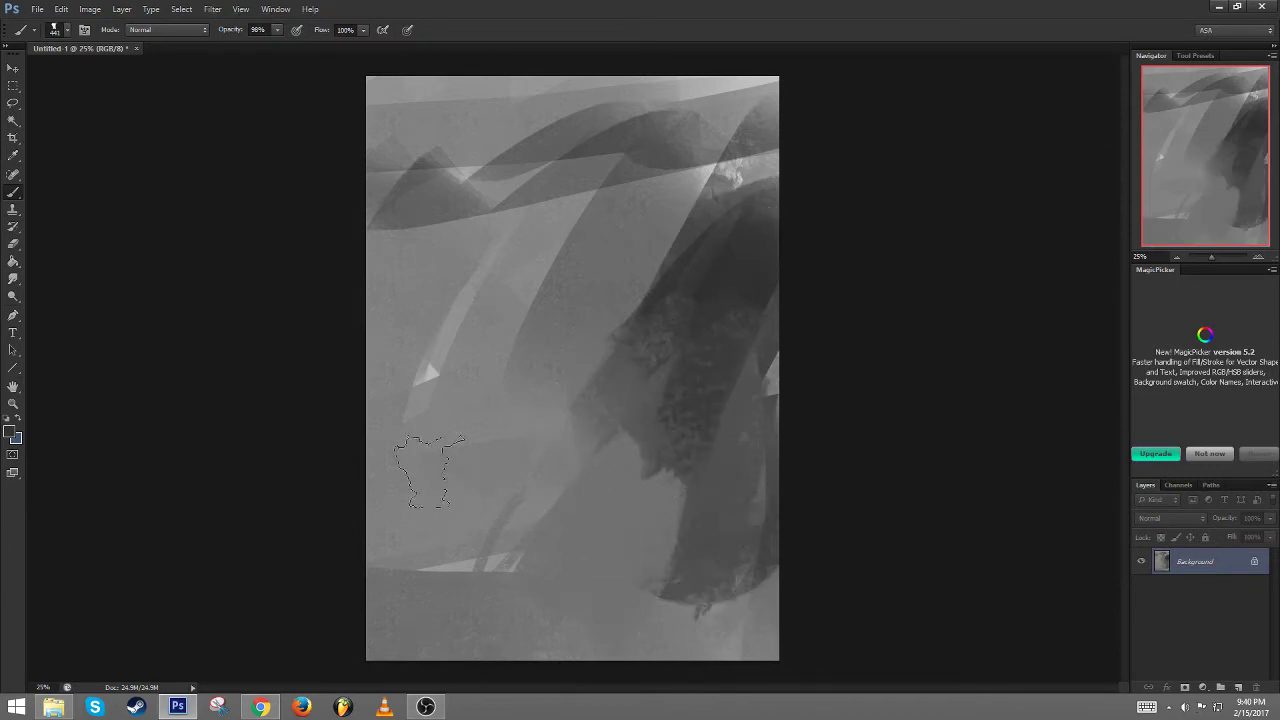
# Blend mottled mid-grey strokes over the lower ground, middle and upper band of the background with the ragged brush
pyautogui.moveTo(429, 455)
pyautogui.mouseDown()
pyautogui.moveTo(455, 600)
pyautogui.moveTo(475, 630)
pyautogui.mouseUp()
pyautogui.moveTo(545, 572)
pyautogui.mouseDown()
pyautogui.moveTo(864, 614)
pyautogui.moveTo(317, 633)
pyautogui.moveTo(731, 551)
pyautogui.moveTo(572, 593)
pyautogui.moveTo(564, 569)
pyautogui.moveTo(478, 558)
pyautogui.moveTo(340, 602)
pyautogui.mouseUp()
pyautogui.keyDown('alt'); pyautogui.click(517, 494); pyautogui.keyUp('alt')
pyautogui.moveTo(531, 546)
pyautogui.mouseDown()
pyautogui.moveTo(529, 514)
pyautogui.moveTo(398, 555)
pyautogui.moveTo(620, 571)
pyautogui.moveTo(711, 426)
pyautogui.moveTo(416, 450)
pyautogui.moveTo(517, 491)
pyautogui.moveTo(349, 420)
pyautogui.moveTo(441, 409)
pyautogui.moveTo(406, 346)
pyautogui.moveTo(466, 351)
pyautogui.moveTo(417, 314)
pyautogui.moveTo(456, 414)
pyautogui.moveTo(614, 400)
pyautogui.moveTo(557, 429)
pyautogui.moveTo(743, 314)
pyautogui.mouseUp()
pyautogui.keyDown('alt'); pyautogui.click(720, 368); pyautogui.keyUp('alt')
pyautogui.moveTo(720, 368)
pyautogui.mouseDown()
pyautogui.moveTo(657, 413)
pyautogui.moveTo(695, 310)
pyautogui.moveTo(675, 285)
pyautogui.moveTo(684, 205)
pyautogui.moveTo(772, 110)
pyautogui.moveTo(522, 120)
pyautogui.moveTo(772, 95)
pyautogui.moveTo(397, 120)
pyautogui.moveTo(498, 131)
pyautogui.moveTo(450, 118)
pyautogui.moveTo(402, 129)
pyautogui.moveTo(398, 117)
pyautogui.moveTo(561, 146)
pyautogui.moveTo(526, 193)
pyautogui.moveTo(476, 190)
pyautogui.moveTo(392, 256)
pyautogui.moveTo(634, 188)
pyautogui.mouseUp()
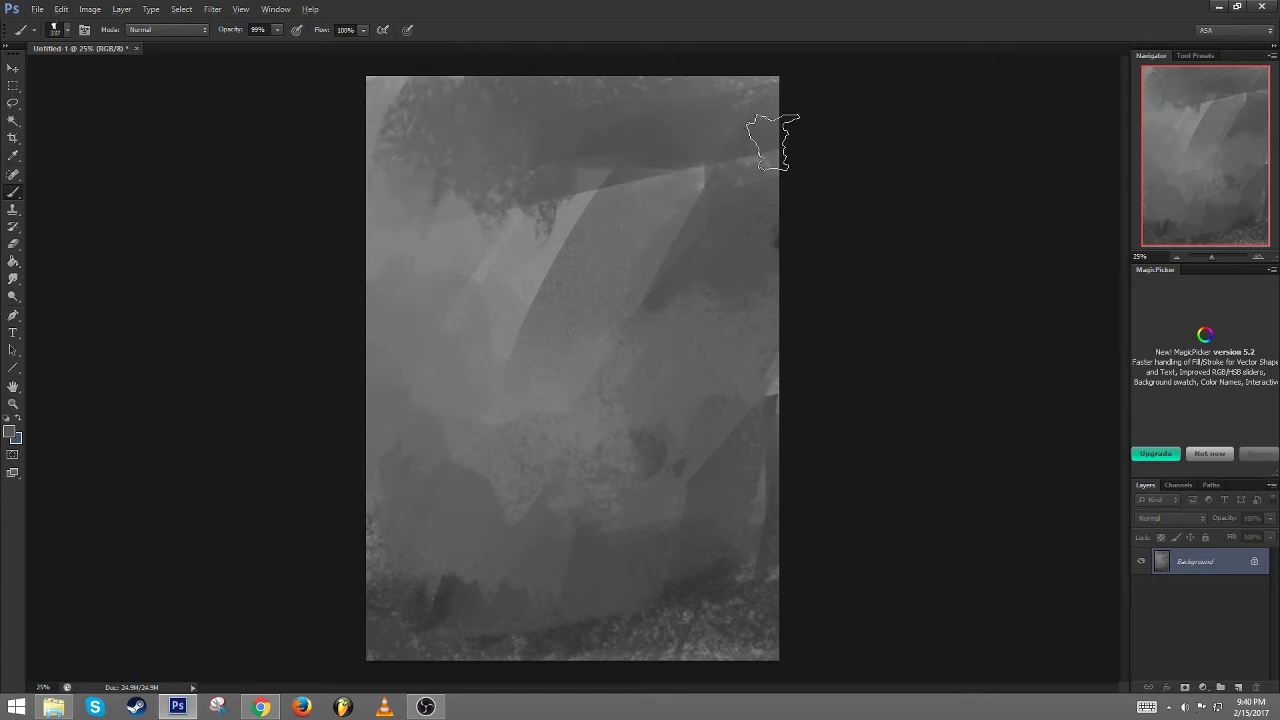
pyautogui.moveTo(773, 141)
pyautogui.mouseDown()
pyautogui.moveTo(645, 119)
pyautogui.moveTo(686, 87)
pyautogui.moveTo(432, 119)
pyautogui.moveTo(384, 87)
pyautogui.moveTo(436, 115)
pyautogui.moveTo(466, 345)
pyautogui.mouseUp()
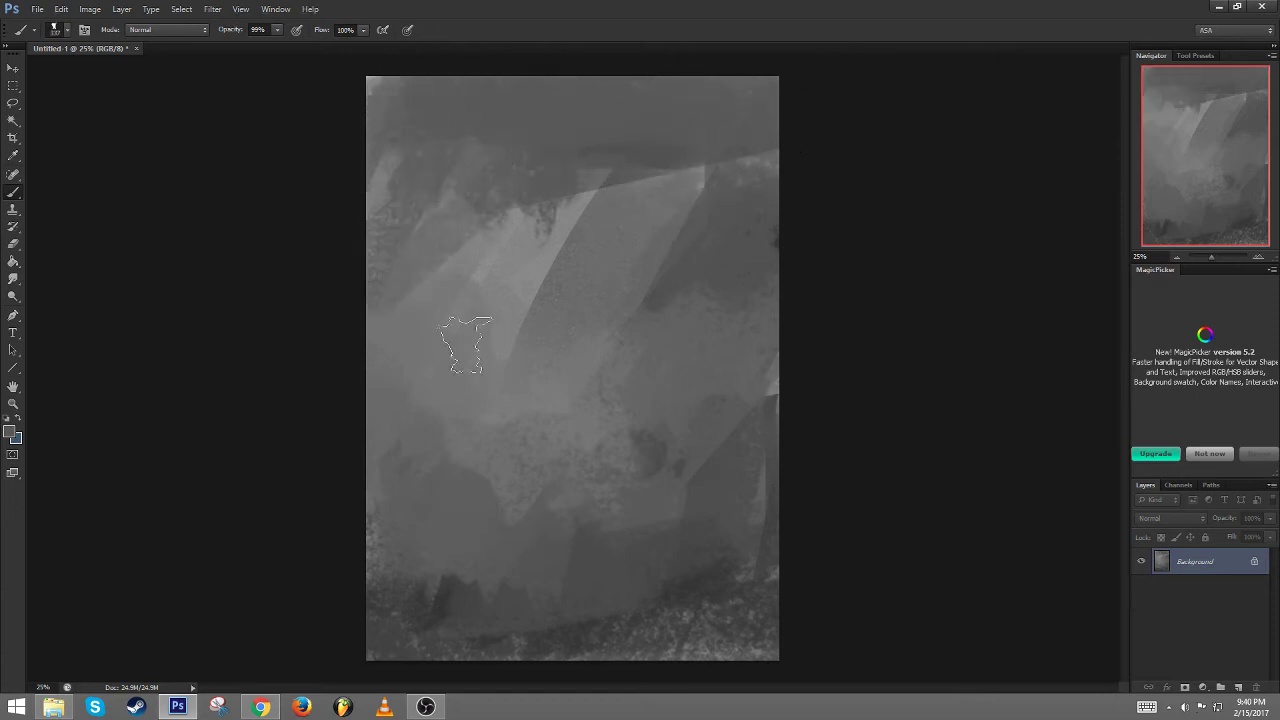
# Sample a lighter grey and paint textured light strokes down the center and across the lower ground
pyautogui.keyDown('alt'); pyautogui.rightClick(540, 288); pyautogui.keyUp('alt')
pyautogui.keyDown('alt'); pyautogui.click(540, 292); pyautogui.keyUp('alt')
pyautogui.moveTo(566, 252); pyautogui.dragTo(606, 431)
pyautogui.moveTo(684, 555); pyautogui.dragTo(424, 596)
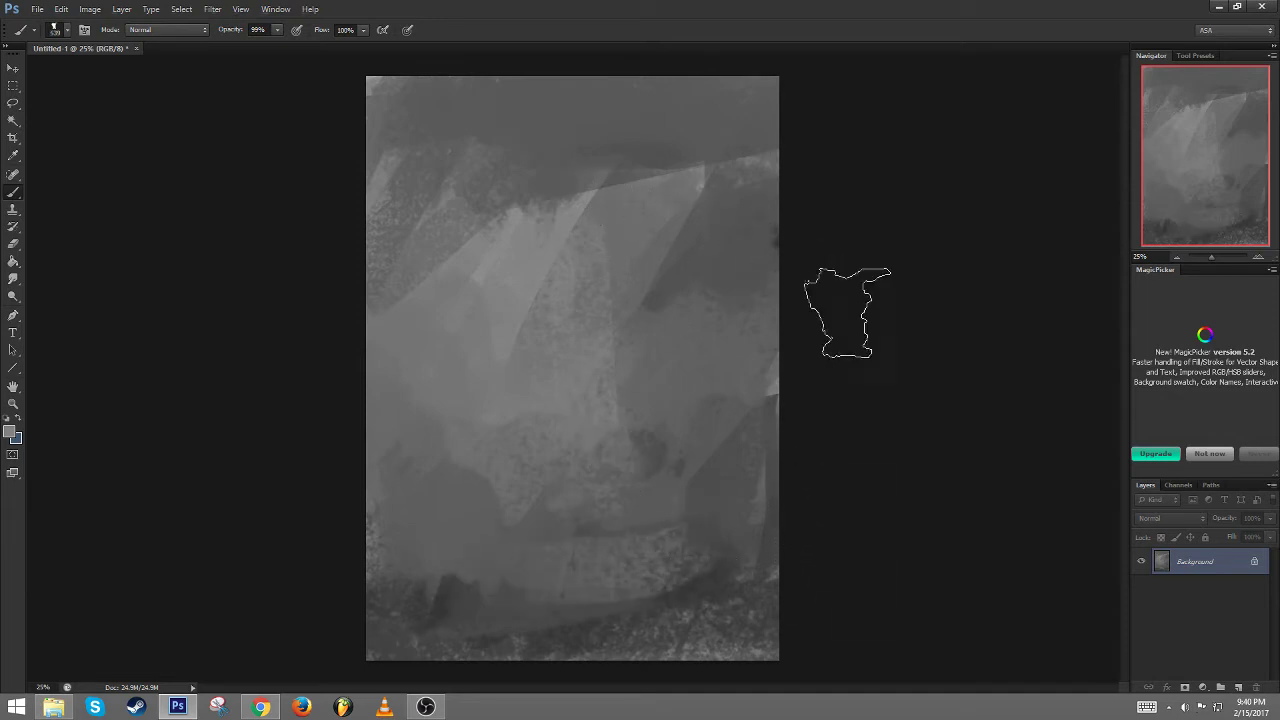
# Sample a near-black tone and paint a tall dark silhouette in the upper center of the canvas
pyautogui.keyDown('alt'); pyautogui.click(803, 403); pyautogui.keyUp('alt')
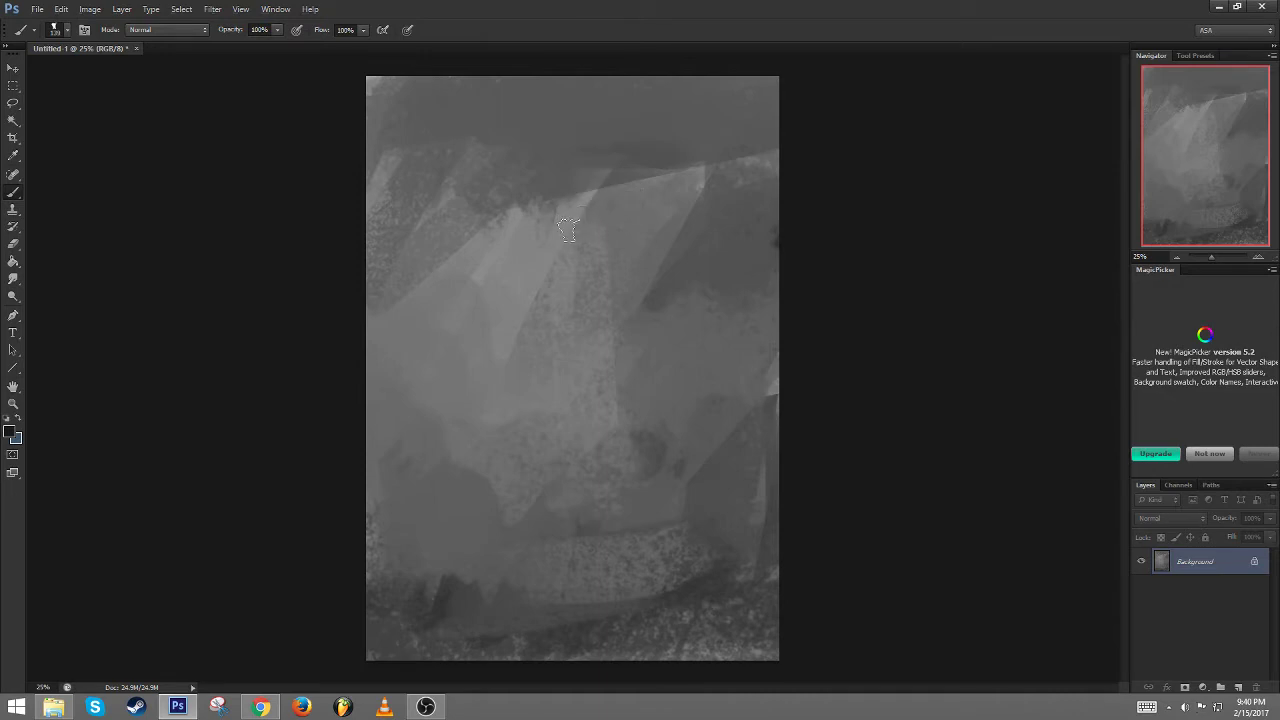
pyautogui.moveTo(567, 230)
pyautogui.mouseDown()
pyautogui.moveTo(591, 208)
pyautogui.moveTo(574, 227)
pyautogui.moveTo(594, 228)
pyautogui.moveTo(574, 240)
pyautogui.moveTo(589, 259)
pyautogui.moveTo(614, 250)
pyautogui.moveTo(591, 258)
pyautogui.moveTo(619, 285)
pyautogui.moveTo(566, 270)
pyautogui.moveTo(611, 321)
pyautogui.moveTo(578, 303)
pyautogui.moveTo(571, 343)
pyautogui.mouseUp()
pyautogui.rightClick(586, 345)
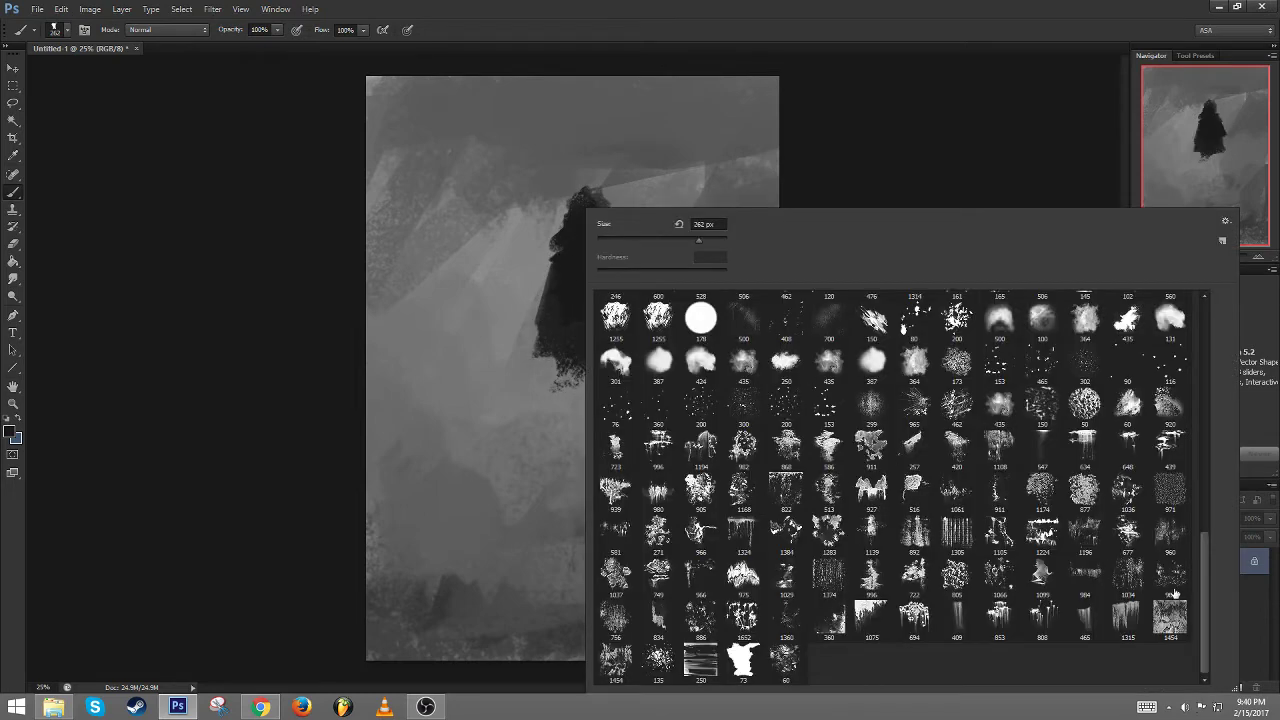
pyautogui.click(1050, 121)
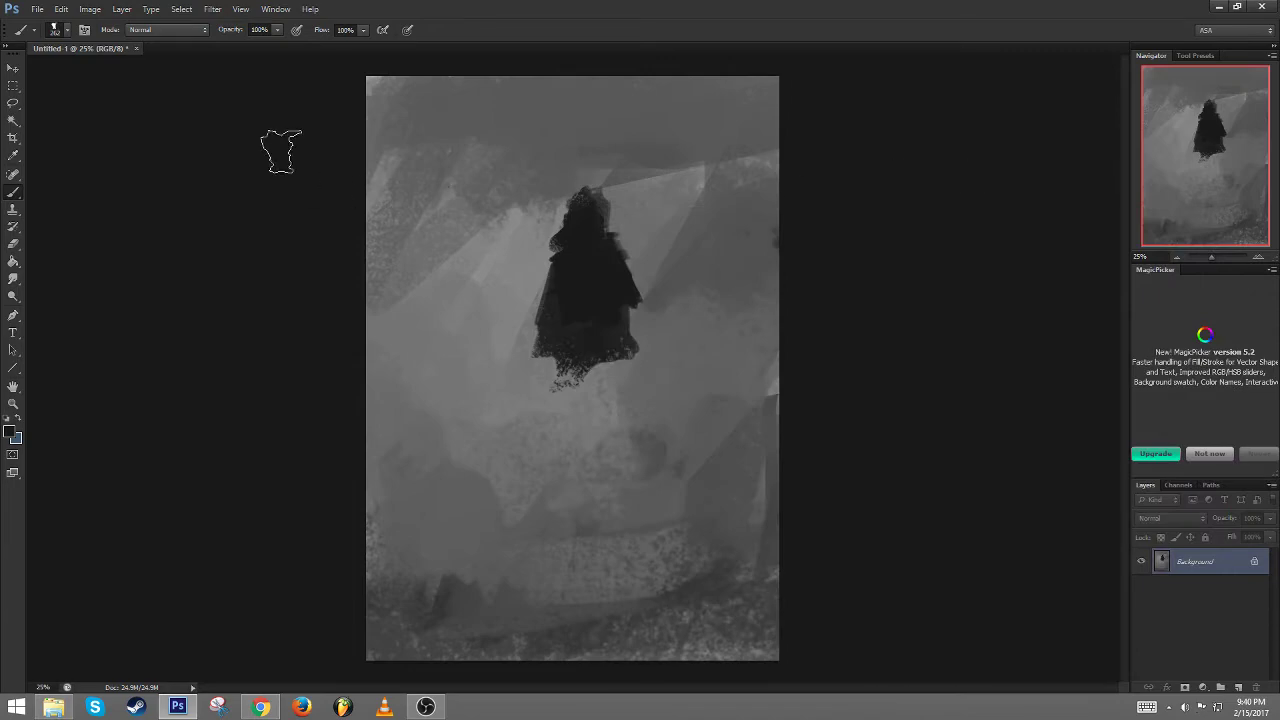
# Move the ragged 73 px brush preset to the first row of the brush list in the Preset Manager
pyautogui.rightClick(467, 172)
pyautogui.click(1116, 183)
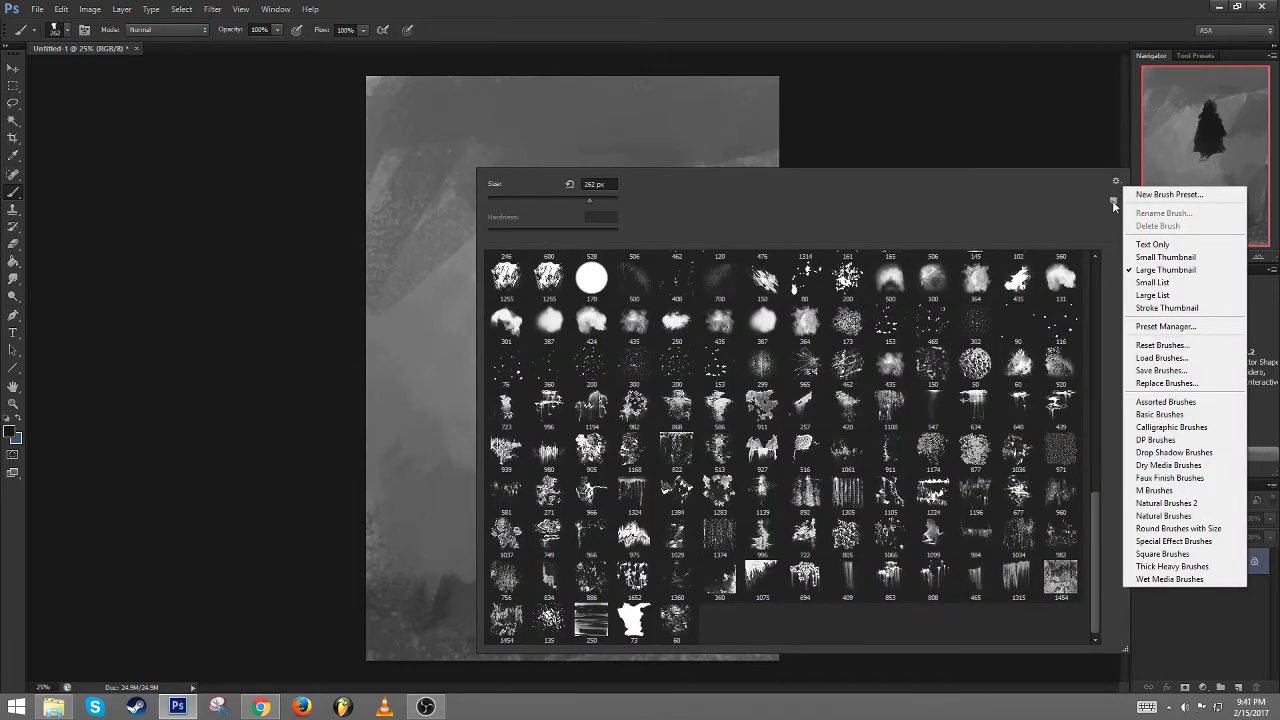
pyautogui.click(1165, 326)
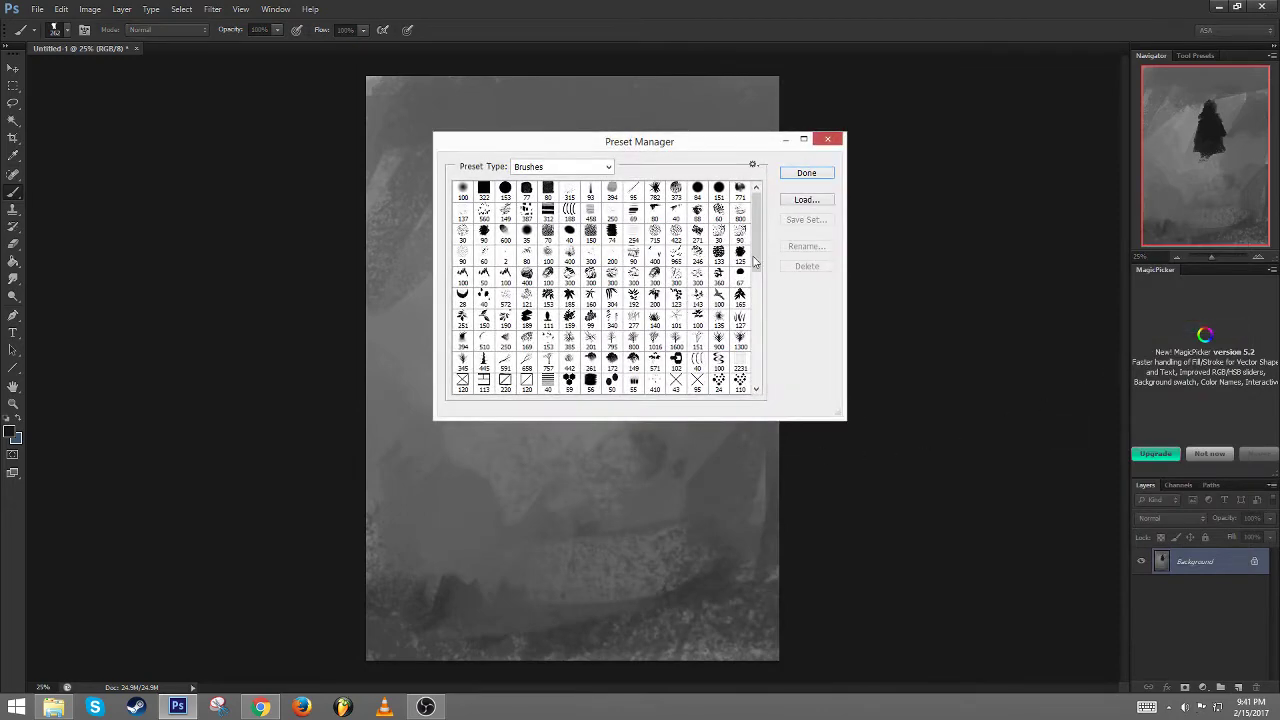
pyautogui.moveTo(756, 262); pyautogui.dragTo(770, 377)
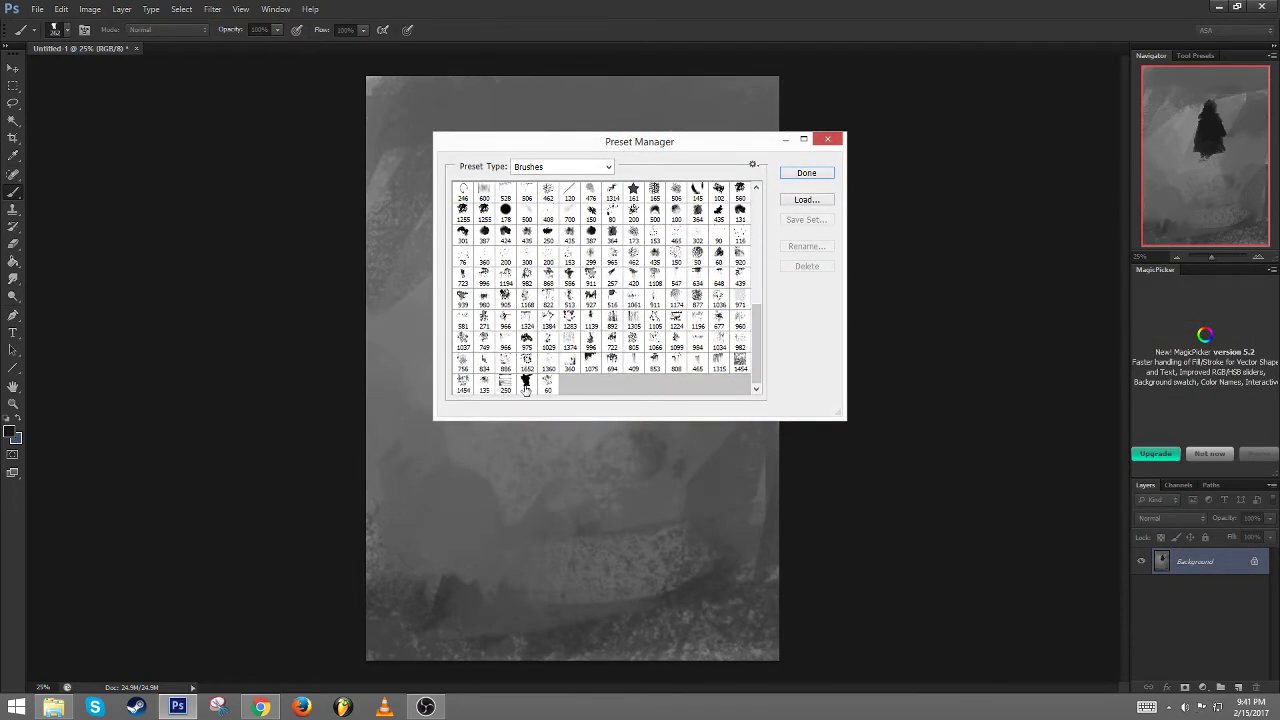
pyautogui.moveTo(520, 195)
pyautogui.mouseDown()
pyautogui.moveTo(530, 161)
pyautogui.moveTo(560, 205)
pyautogui.mouseUp()
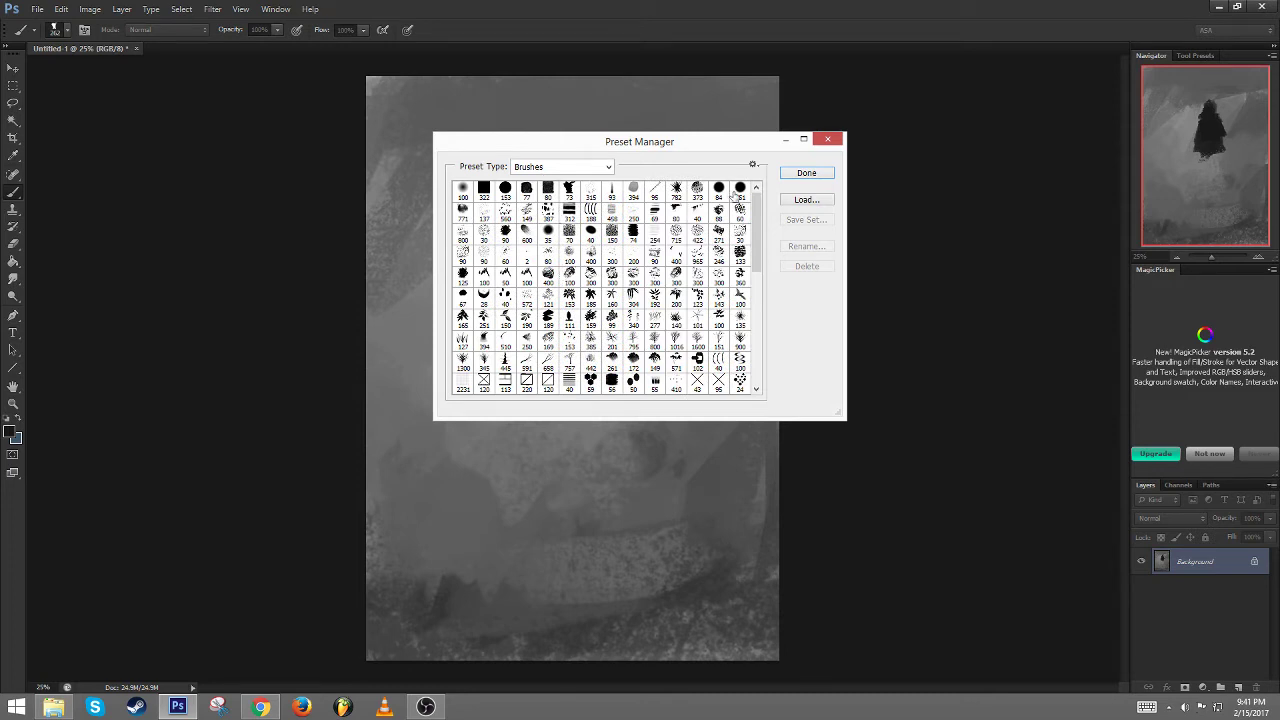
pyautogui.click(805, 174)
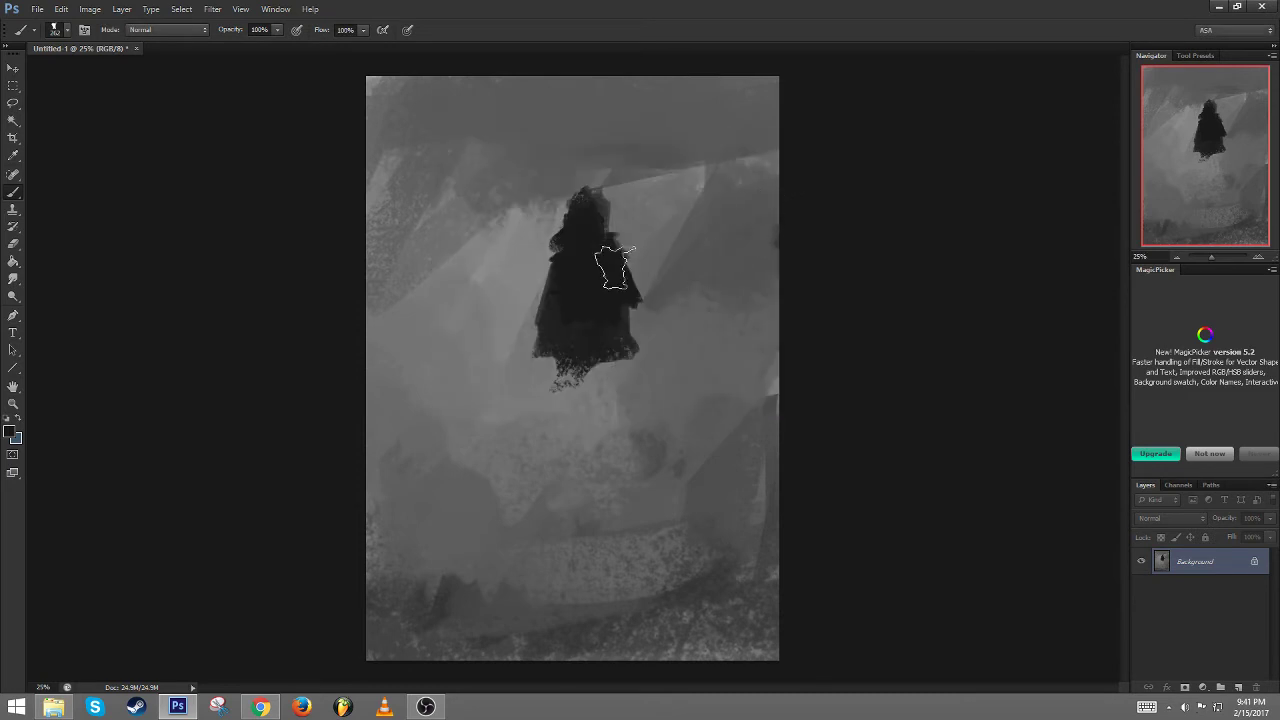
# Extend the dark silhouette to its right, then broaden its left side diagonally with the rectangular textured 80 px brush preset
pyautogui.moveTo(614, 267); pyautogui.dragTo(608, 337)
pyautogui.rightClick(648, 265)
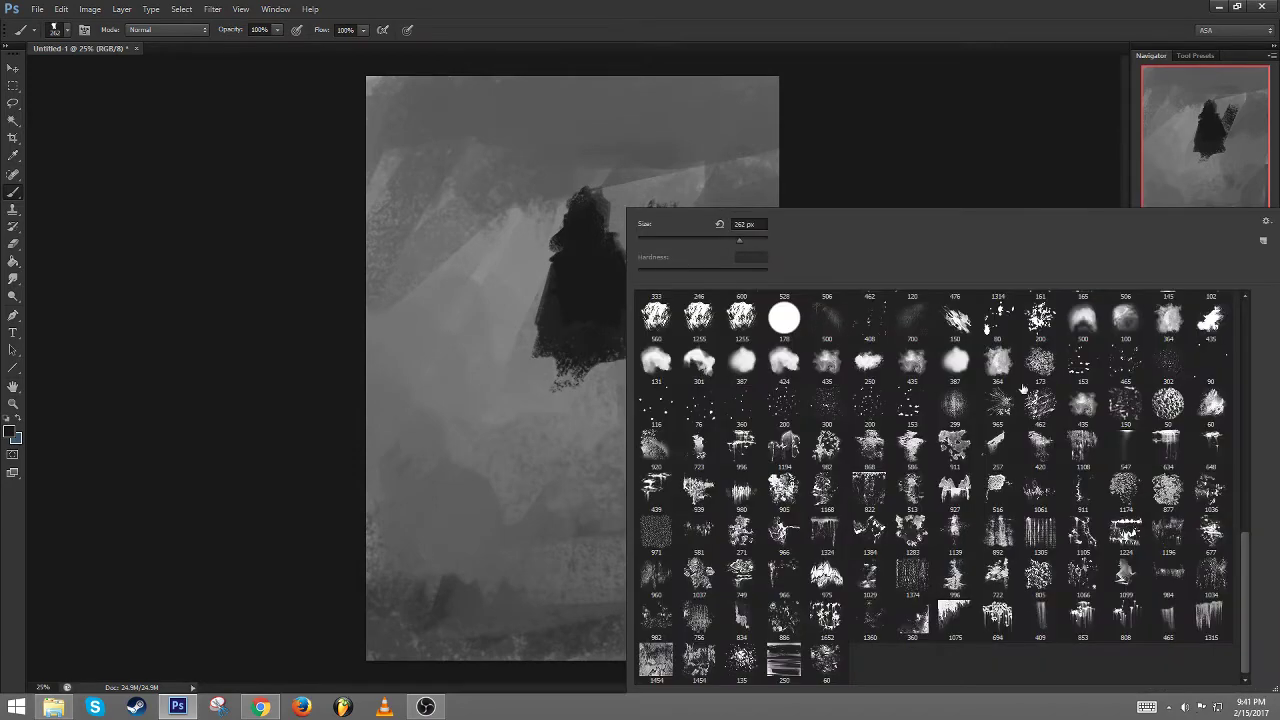
pyautogui.moveTo(442, 578)
pyautogui.mouseDown()
pyautogui.moveTo(598, 486)
pyautogui.moveTo(730, 450)
pyautogui.mouseUp()
pyautogui.hotkey('ctrl', 'z')
pyautogui.rightClick(685, 519)
pyautogui.moveTo(1246, 620); pyautogui.dragTo(1252, 338)
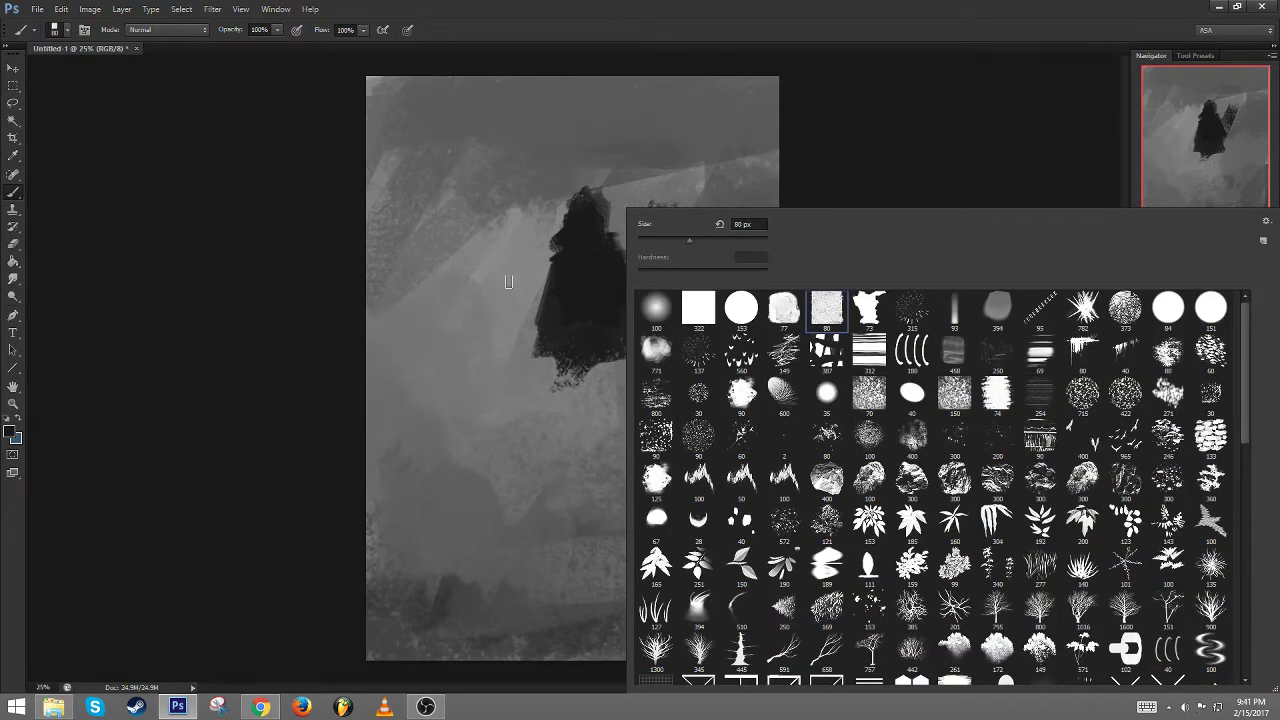
pyautogui.click(508, 282)
pyautogui.moveTo(495, 335); pyautogui.dragTo(548, 267)
pyautogui.moveTo(612, 188); pyautogui.dragTo(516, 292)
# Save the brush set over the existing Asahi 11-2016 file in the Downloads folder
pyautogui.rightClick(578, 212)
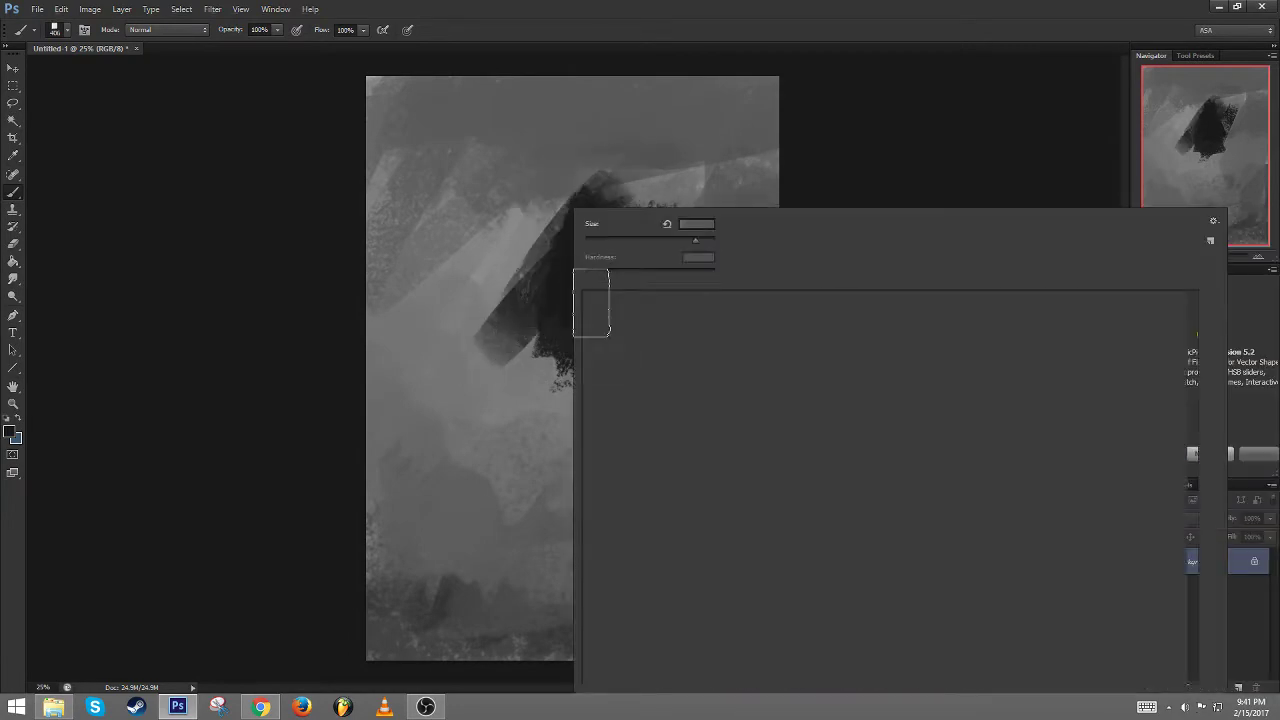
pyautogui.click(1214, 222)
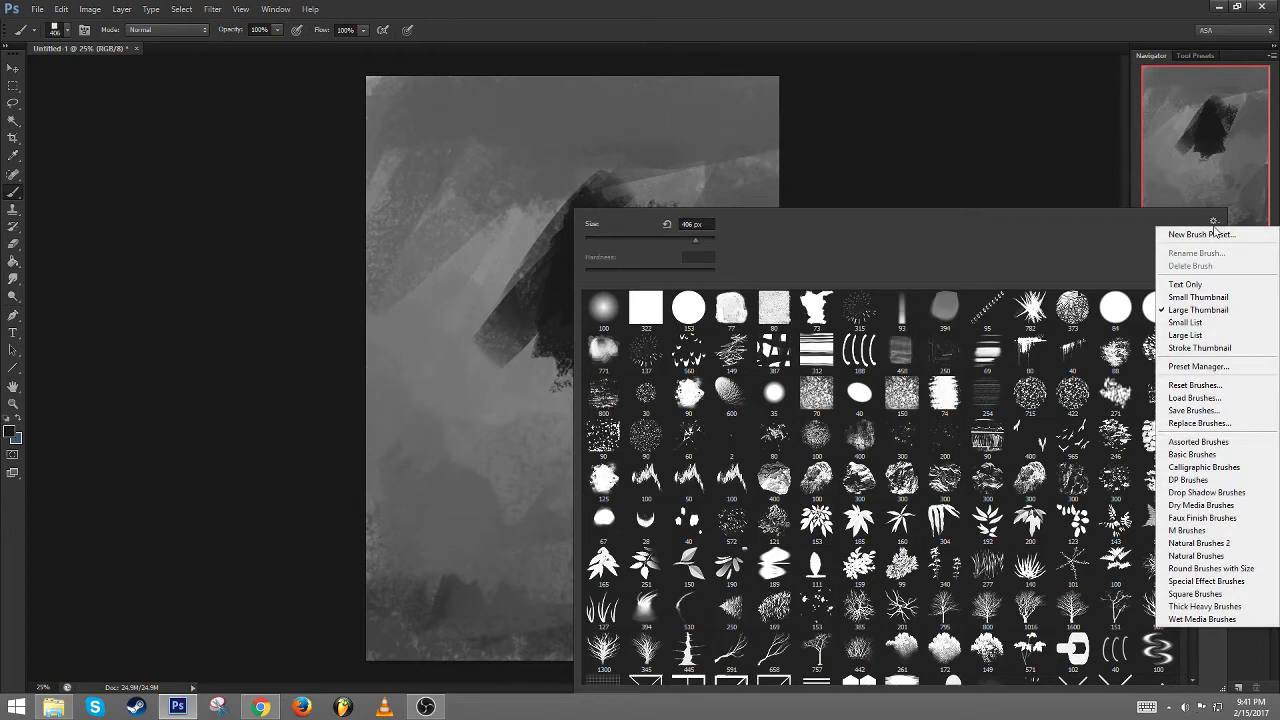
pyautogui.click(1192, 410)
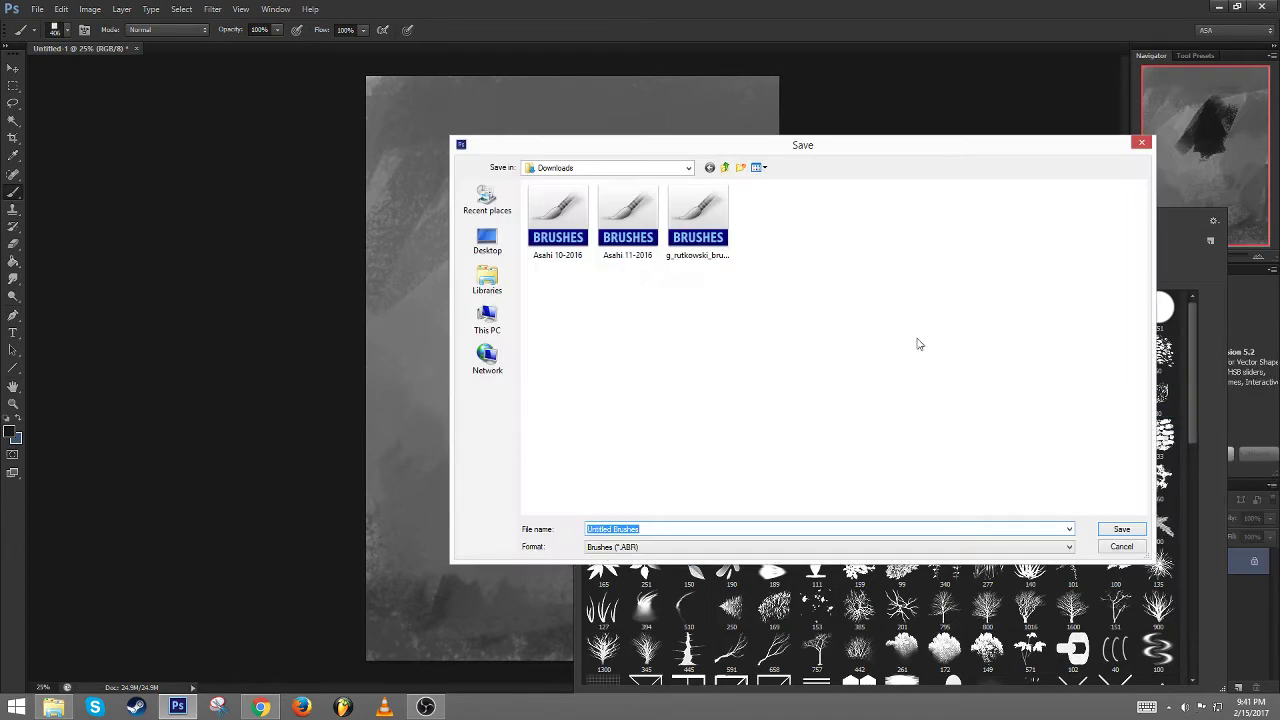
pyautogui.click(632, 240)
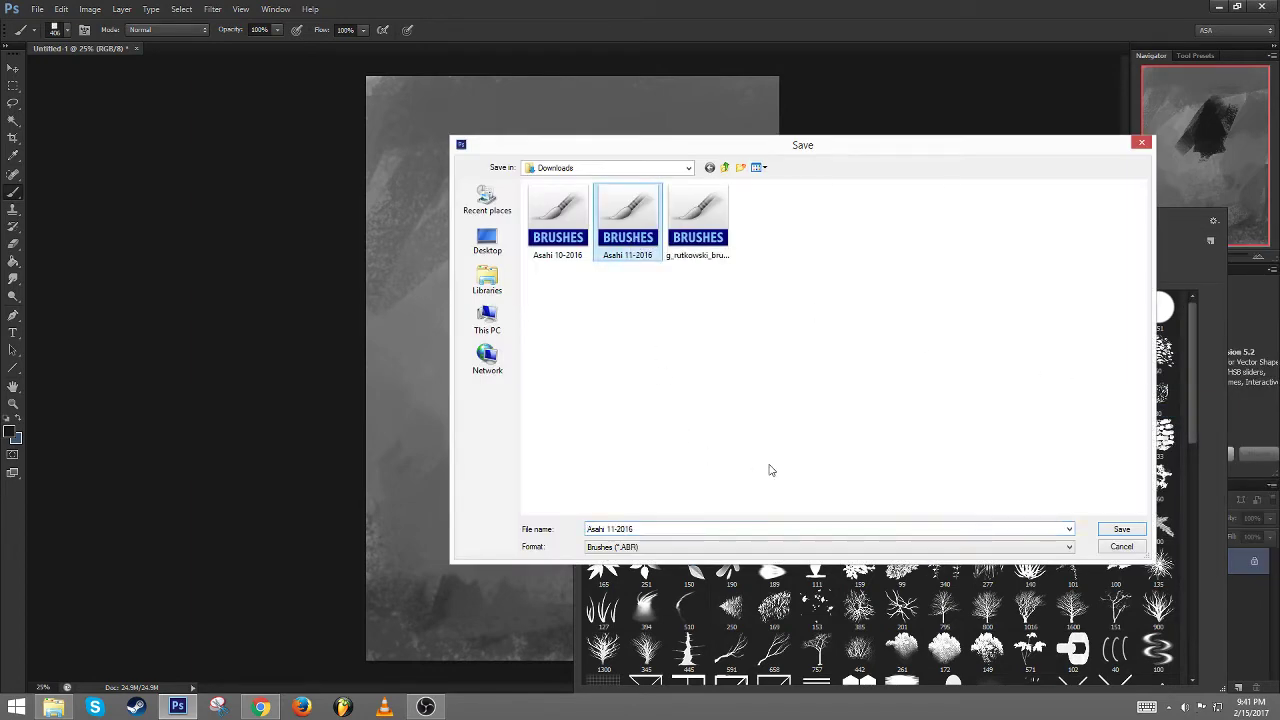
pyautogui.click(1112, 533)
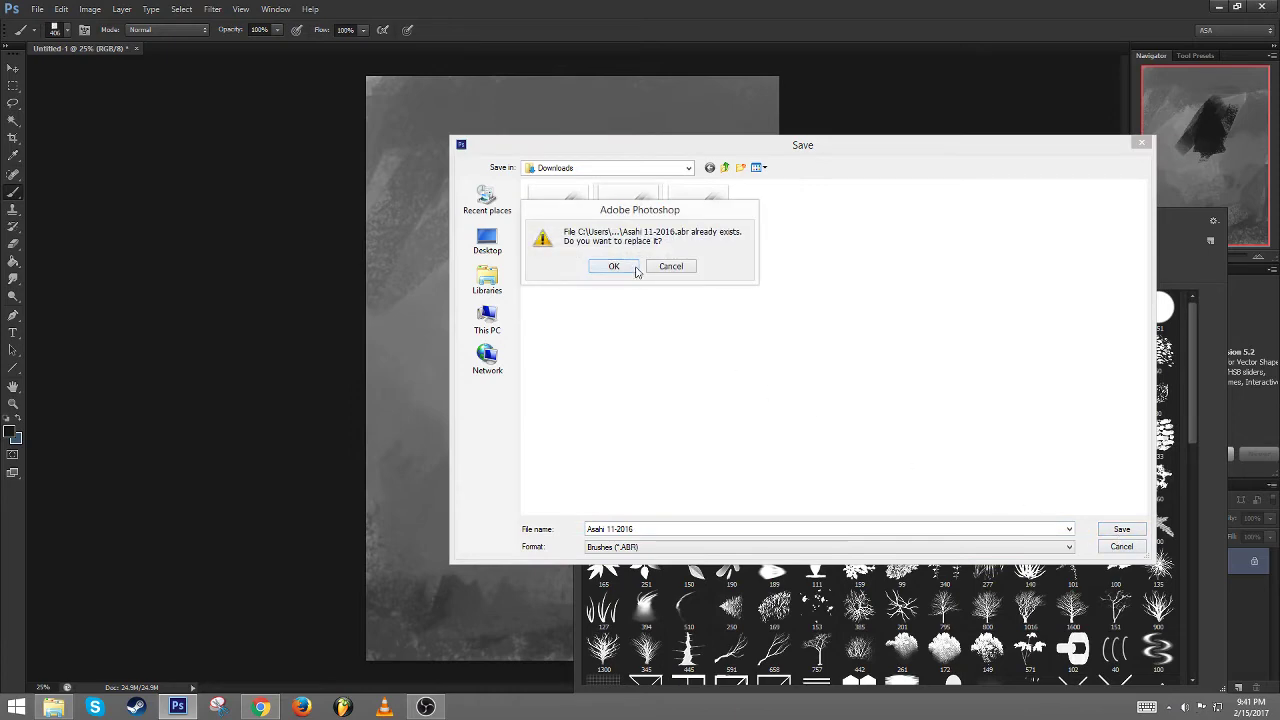
pyautogui.click(614, 266)
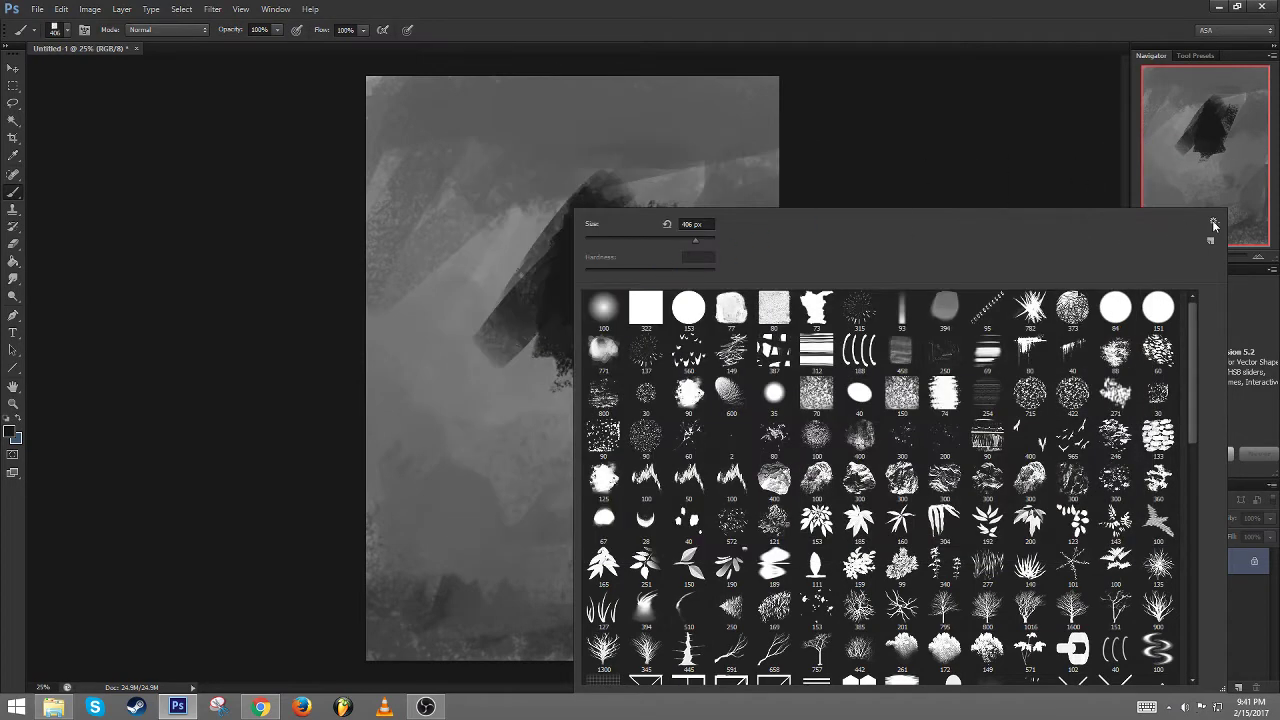
pyautogui.click(959, 139)
# Enlarge the brush and block in a wider dark torso with sampled greys, extending it downward
pyautogui.keyDown('alt'); pyautogui.click(572, 208); pyautogui.keyUp('alt')
pyautogui.keyDown('alt'); pyautogui.click(615, 227); pyautogui.keyUp('alt')
pyautogui.press(']')
pyautogui.press(']')
pyautogui.press(']')
pyautogui.press(']')
pyautogui.moveTo(620, 240)
pyautogui.mouseDown()
pyautogui.moveTo(646, 242)
pyautogui.moveTo(512, 346)
pyautogui.moveTo(552, 396)
pyautogui.mouseUp()
pyautogui.keyDown('alt'); pyautogui.click(580, 320); pyautogui.keyUp('alt')
pyautogui.moveTo(612, 362)
pyautogui.mouseDown()
pyautogui.moveTo(546, 378)
pyautogui.moveTo(622, 388)
pyautogui.mouseUp()
pyautogui.press('[')
# Sample the background grey and carve out the neck and shoulders on both sides of the dark shape
pyautogui.keyDown('alt'); pyautogui.click(600, 416); pyautogui.keyUp('alt')
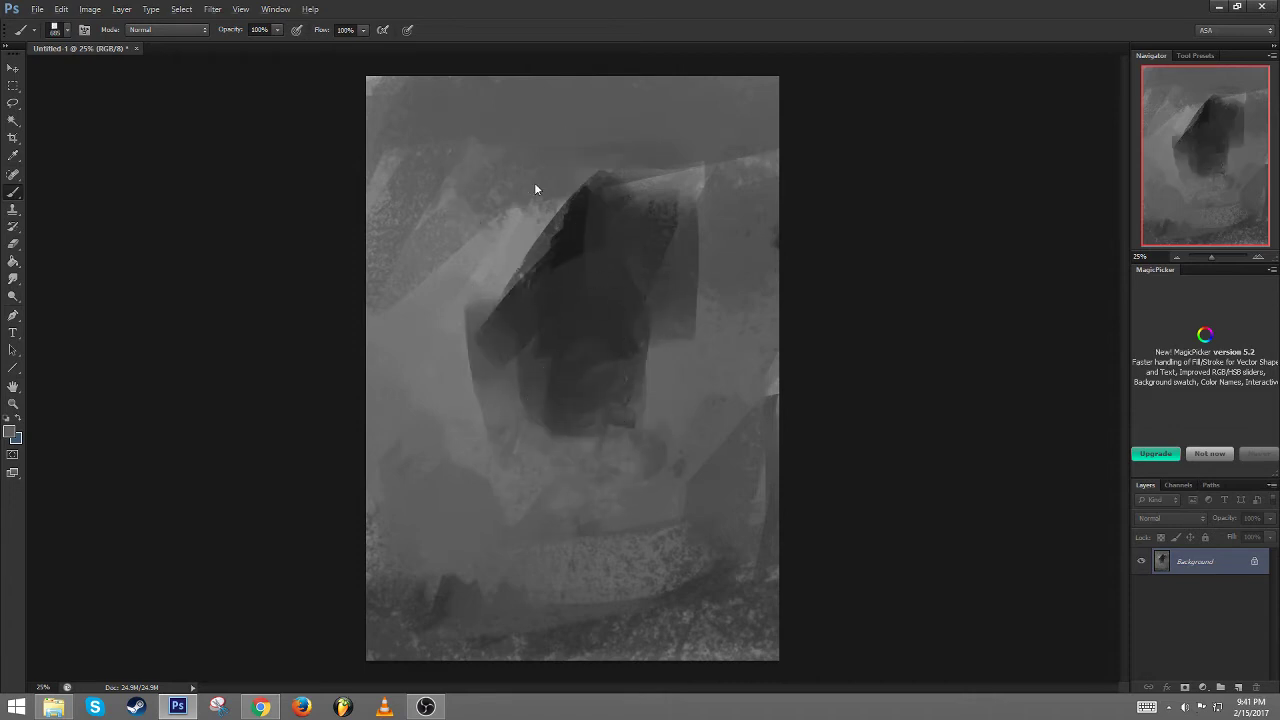
pyautogui.moveTo(536, 190); pyautogui.dragTo(533, 222)
pyautogui.moveTo(671, 145); pyautogui.dragTo(667, 215)
pyautogui.moveTo(617, 292); pyautogui.dragTo(591, 291)
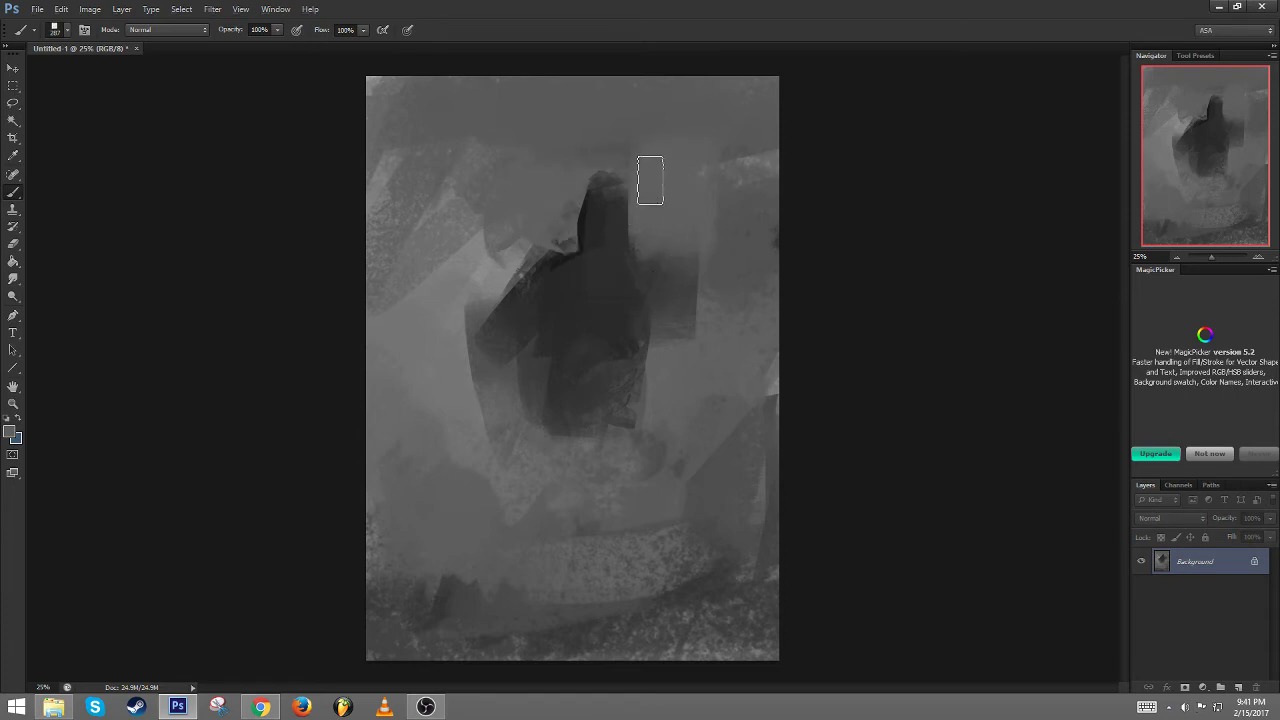
# Paint a dark head above the torso and refine the head and shoulder outlines with sampled greys
pyautogui.keyDown('alt'); pyautogui.click(604, 222); pyautogui.keyUp('alt')
pyautogui.moveTo(566, 194)
pyautogui.mouseDown()
pyautogui.moveTo(583, 191)
pyautogui.moveTo(586, 242)
pyautogui.mouseUp()
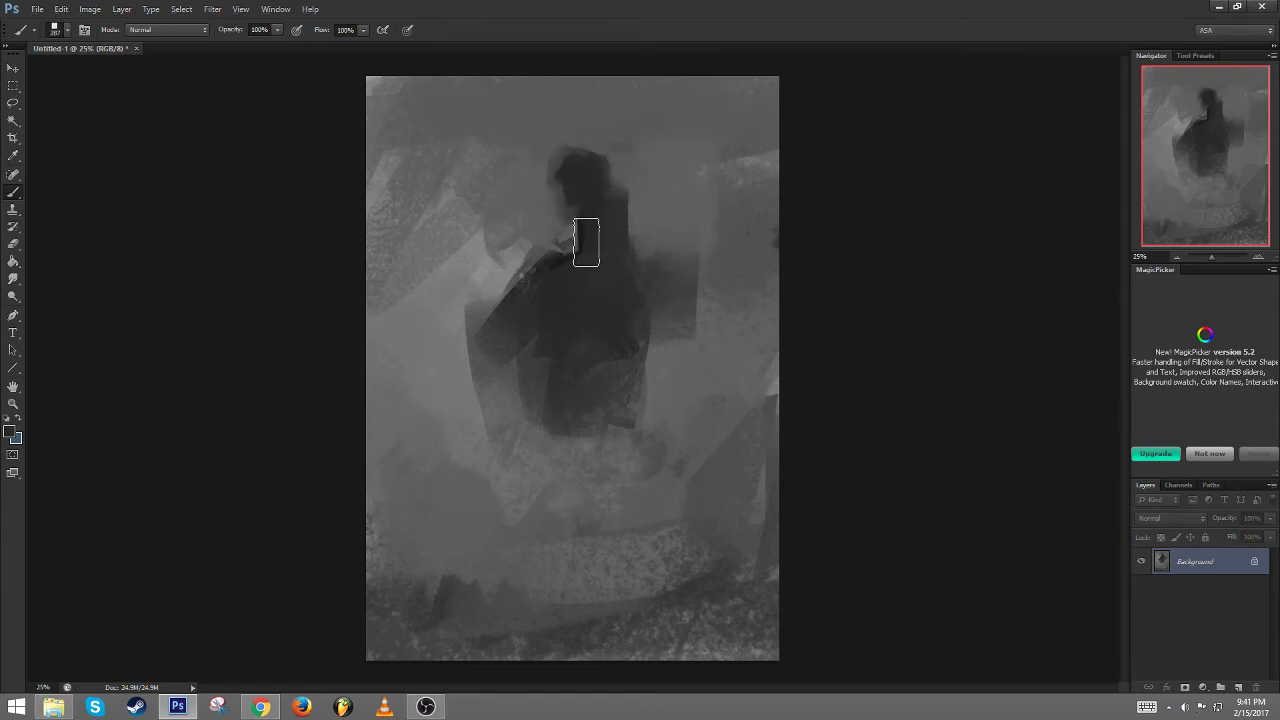
pyautogui.keyDown('alt'); pyautogui.click(540, 158); pyautogui.keyUp('alt')
pyautogui.moveTo(553, 173)
pyautogui.mouseDown()
pyautogui.moveTo(554, 200)
pyautogui.moveTo(586, 206)
pyautogui.moveTo(671, 281)
pyautogui.mouseUp()
pyautogui.hotkey('ctrl', 'z')
pyautogui.keyDown('alt'); pyautogui.click(600, 207); pyautogui.keyUp('alt')
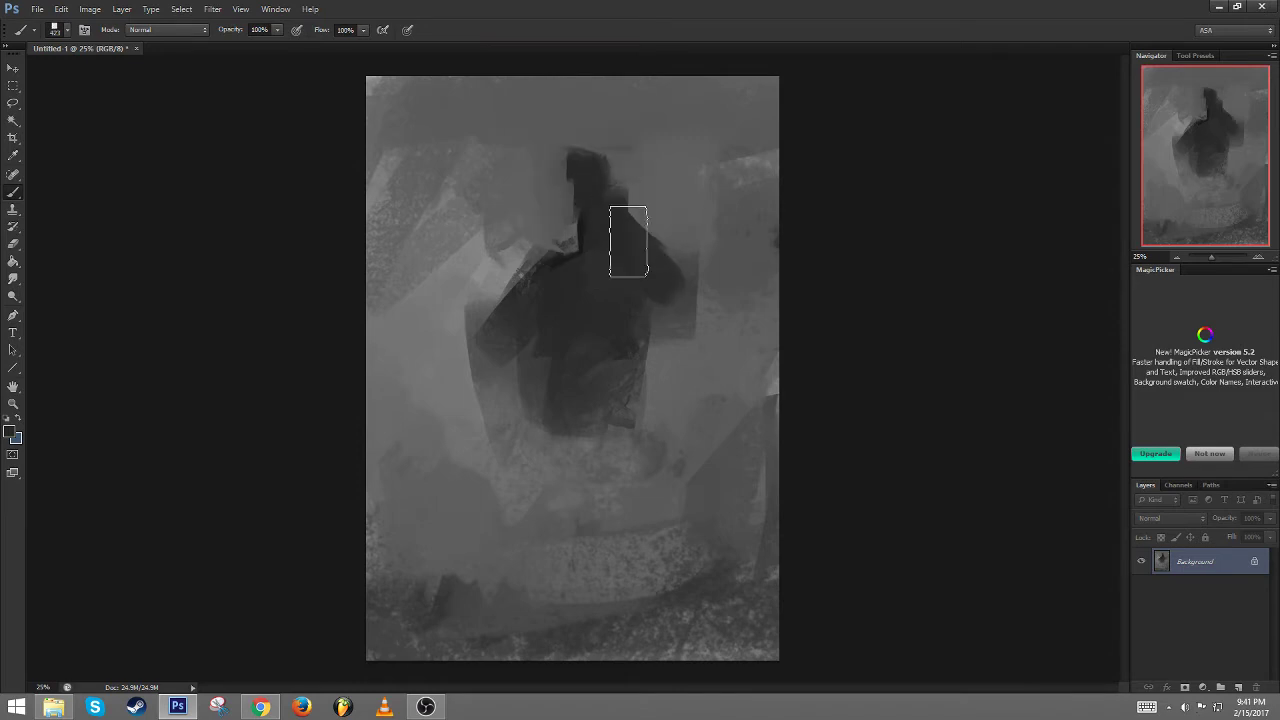
# Trim the figure's right waist with background grey and paint two long dark legs down to the ground
pyautogui.keyDown('alt'); pyautogui.click(669, 345); pyautogui.keyUp('alt')
pyautogui.moveTo(667, 346)
pyautogui.mouseDown()
pyautogui.moveTo(644, 378)
pyautogui.moveTo(627, 460)
pyautogui.moveTo(559, 422)
pyautogui.moveTo(567, 369)
pyautogui.moveTo(583, 432)
pyautogui.moveTo(582, 334)
pyautogui.moveTo(570, 354)
pyautogui.moveTo(639, 439)
pyautogui.moveTo(665, 588)
pyautogui.mouseUp()
pyautogui.keyDown('alt'); pyautogui.rightClick(601, 382); pyautogui.keyUp('alt')
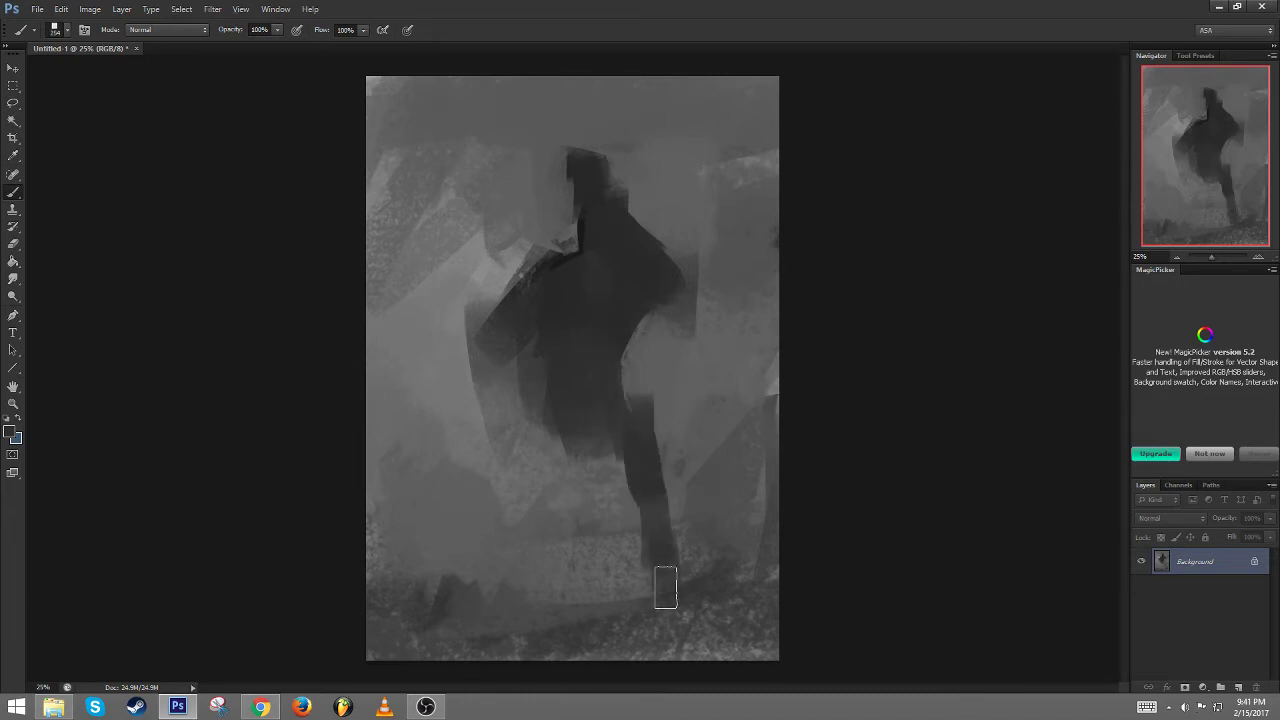
pyautogui.moveTo(532, 420)
pyautogui.mouseDown()
pyautogui.moveTo(536, 469)
pyautogui.moveTo(525, 464)
pyautogui.moveTo(506, 535)
pyautogui.mouseUp()
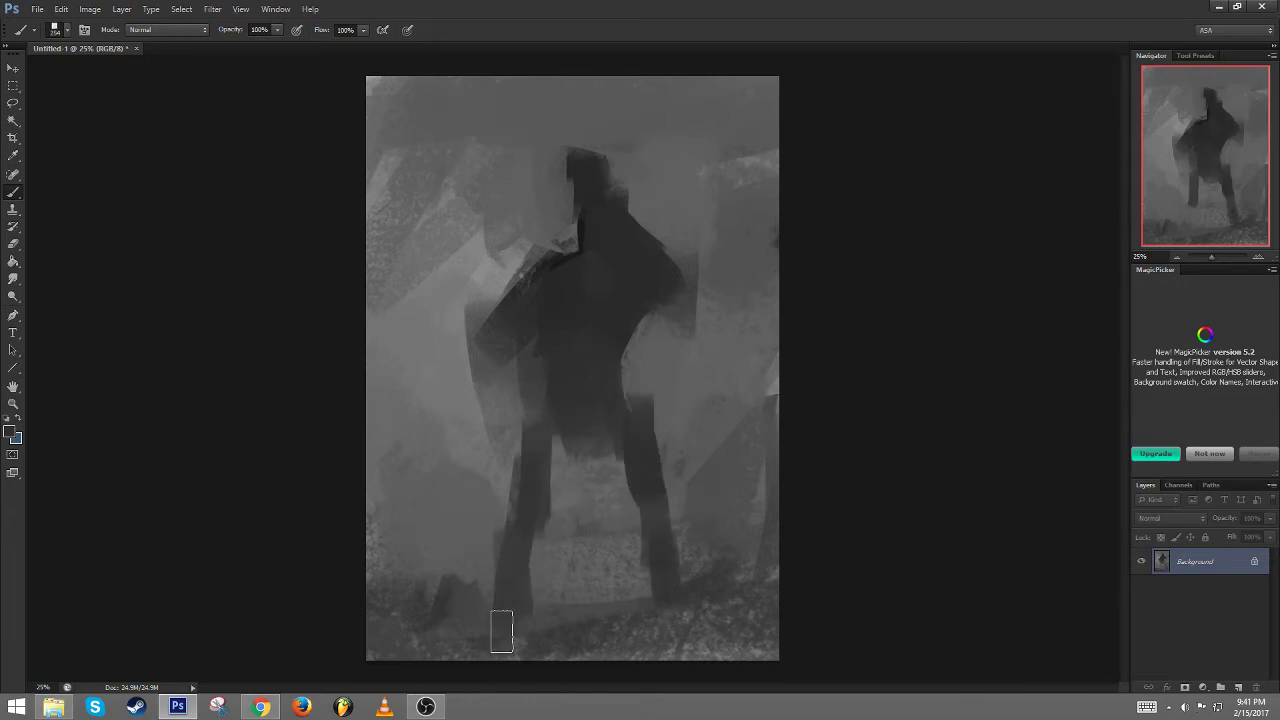
pyautogui.moveTo(501, 631)
pyautogui.mouseDown()
pyautogui.moveTo(597, 581)
pyautogui.moveTo(657, 582)
pyautogui.moveTo(641, 401)
pyautogui.moveTo(553, 371)
pyautogui.mouseUp()
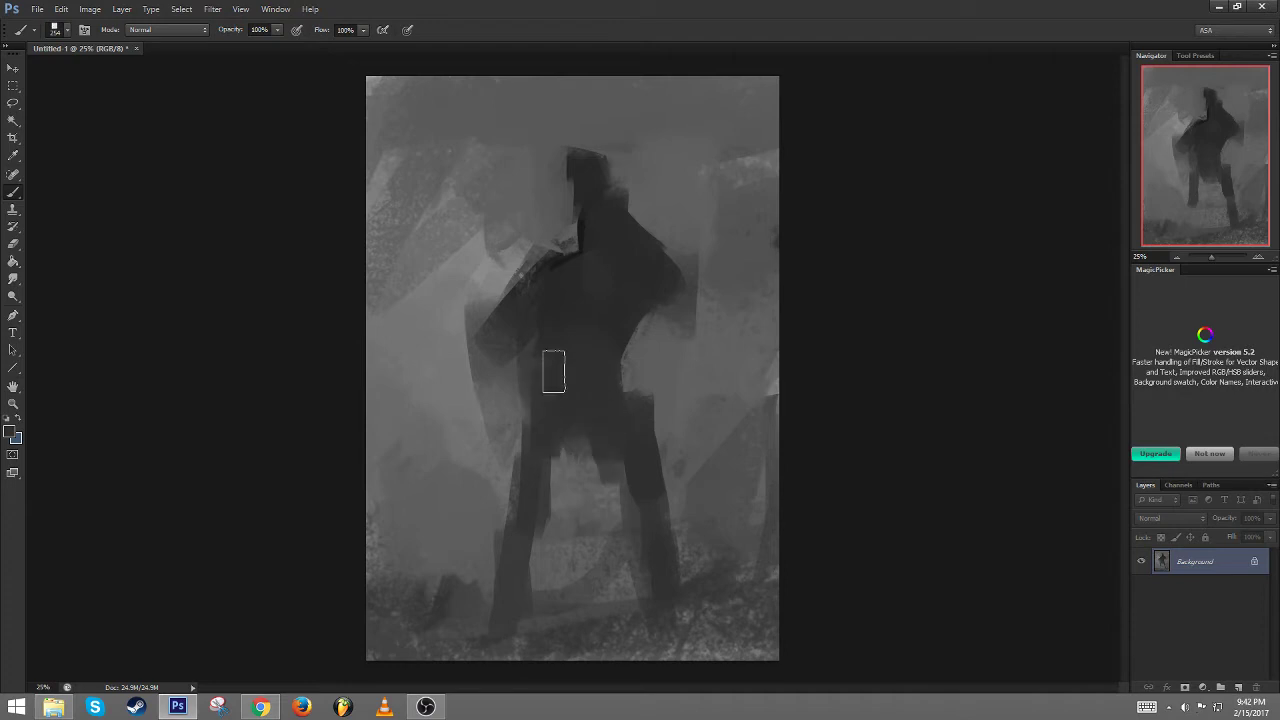
# Shape the gap between the figure's upper legs with sampled background grey
pyautogui.keyDown('alt'); pyautogui.click(586, 492); pyautogui.keyUp('alt')
pyautogui.moveTo(586, 440)
pyautogui.mouseDown()
pyautogui.moveTo(584, 517)
pyautogui.moveTo(580, 452)
pyautogui.mouseUp()
pyautogui.keyDown('alt'); pyautogui.click(580, 372); pyautogui.keyUp('alt')
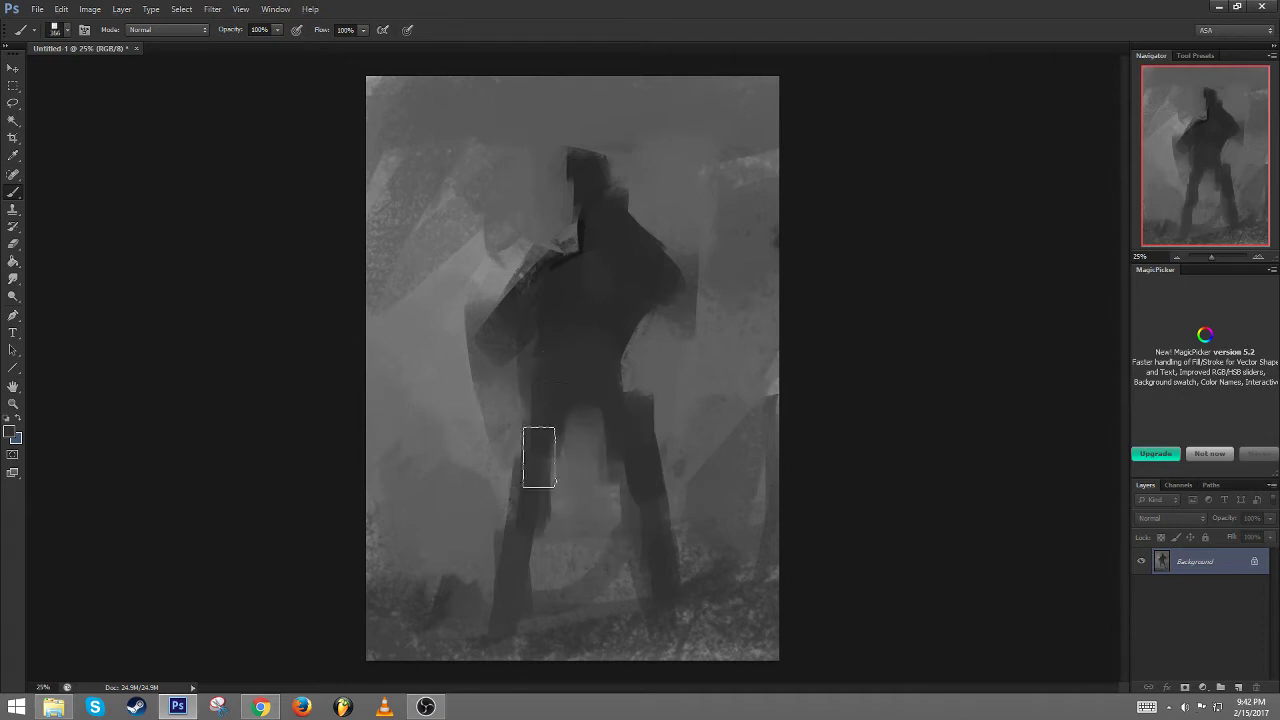
# Broaden the figure's head and neck with dark grey and fill in the torso and sloping shoulders
pyautogui.moveTo(586, 278)
pyautogui.mouseDown()
pyautogui.moveTo(588, 218)
pyautogui.moveTo(563, 374)
pyautogui.mouseUp()
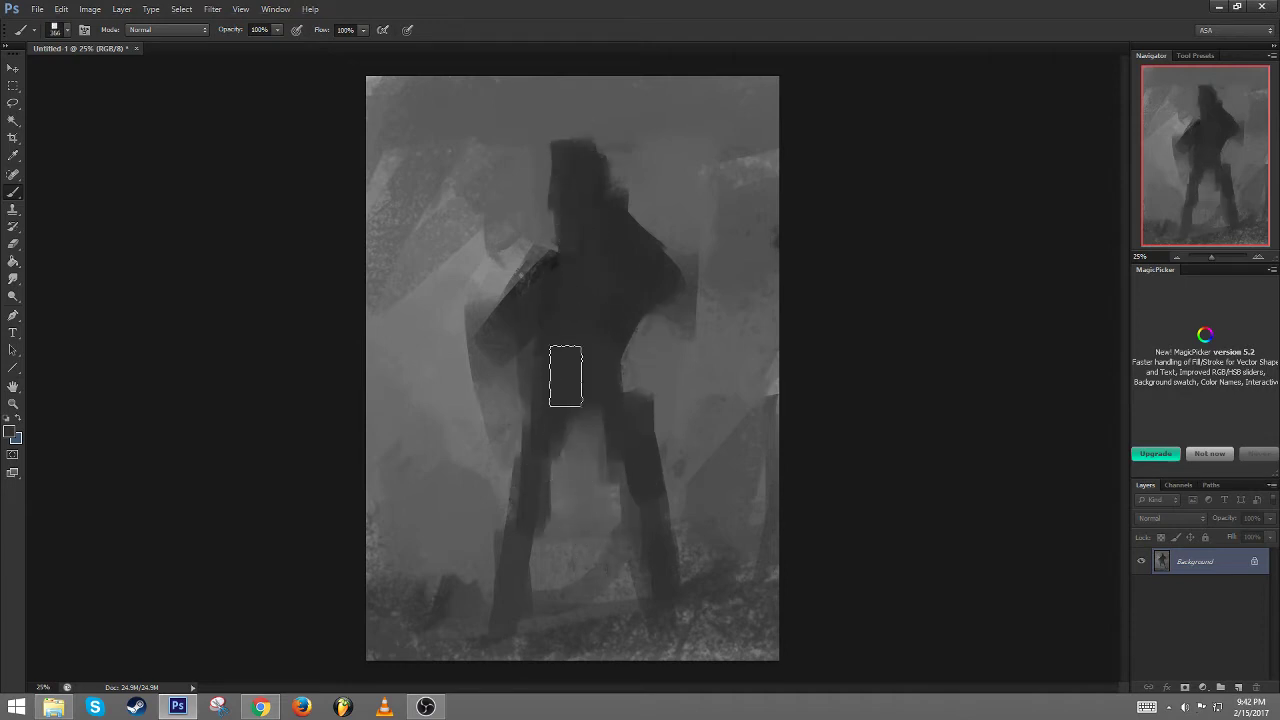
pyautogui.moveTo(618, 155)
pyautogui.mouseDown()
pyautogui.moveTo(610, 272)
pyautogui.moveTo(577, 235)
pyautogui.moveTo(545, 230)
pyautogui.moveTo(559, 229)
pyautogui.moveTo(546, 296)
pyautogui.moveTo(487, 311)
pyautogui.moveTo(560, 202)
pyautogui.mouseUp()
pyautogui.keyDown('alt'); pyautogui.click(609, 274); pyautogui.keyUp('alt')
# Narrow the head with sampled background grey and fill out the right waist and left hip
pyautogui.keyDown('alt'); pyautogui.click(540, 143); pyautogui.keyUp('alt')
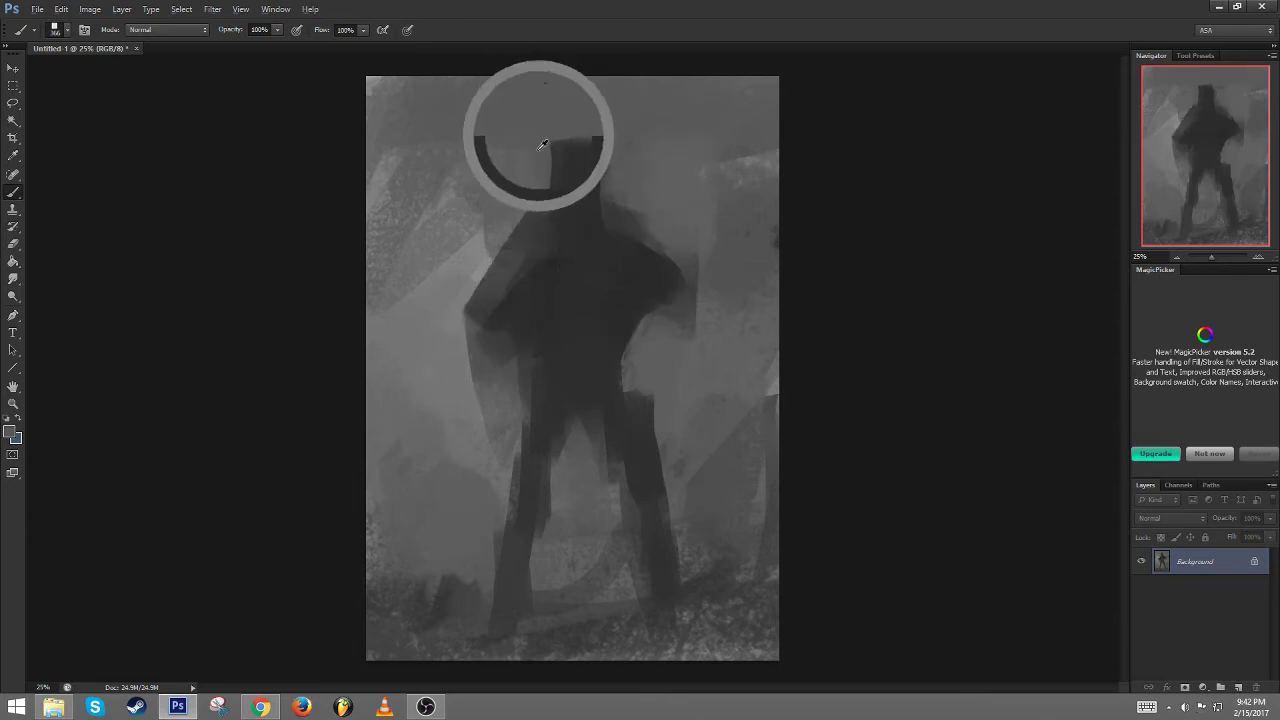
pyautogui.moveTo(549, 126)
pyautogui.mouseDown()
pyautogui.moveTo(541, 159)
pyautogui.moveTo(608, 149)
pyautogui.moveTo(634, 266)
pyautogui.moveTo(660, 285)
pyautogui.mouseUp()
pyautogui.moveTo(643, 450); pyautogui.dragTo(630, 362)
pyautogui.moveTo(534, 398)
pyautogui.mouseDown()
pyautogui.moveTo(509, 480)
pyautogui.moveTo(512, 458)
pyautogui.mouseUp()
pyautogui.moveTo(528, 383); pyautogui.dragTo(540, 383)
# Paint a long dark cape hanging from the left shoulder and widen it toward its lower edge
pyautogui.moveTo(548, 230)
pyautogui.mouseDown()
pyautogui.moveTo(474, 400)
pyautogui.moveTo(486, 420)
pyautogui.moveTo(513, 425)
pyautogui.moveTo(506, 269)
pyautogui.moveTo(457, 500)
pyautogui.moveTo(463, 350)
pyautogui.mouseUp()
pyautogui.moveTo(455, 230); pyautogui.dragTo(436, 405)
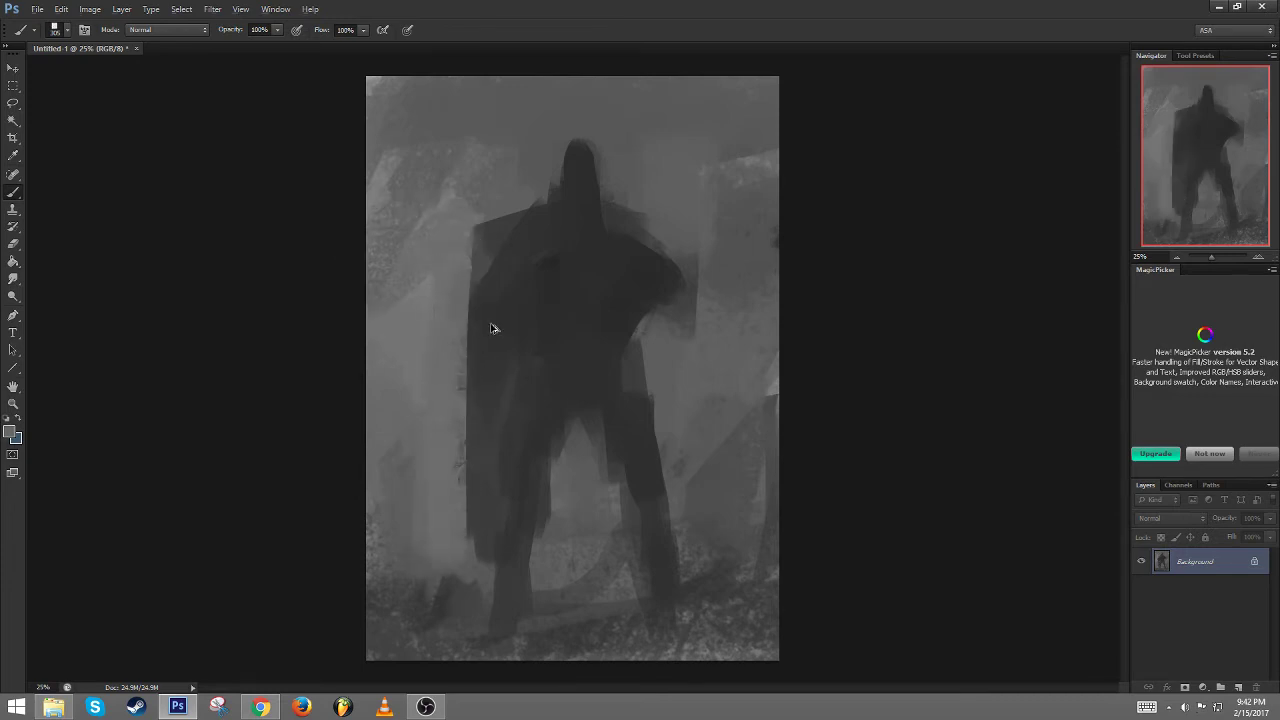
pyautogui.moveTo(477, 256)
pyautogui.mouseDown()
pyautogui.moveTo(443, 457)
pyautogui.moveTo(470, 545)
pyautogui.mouseUp()
pyautogui.moveTo(469, 329); pyautogui.dragTo(451, 489)
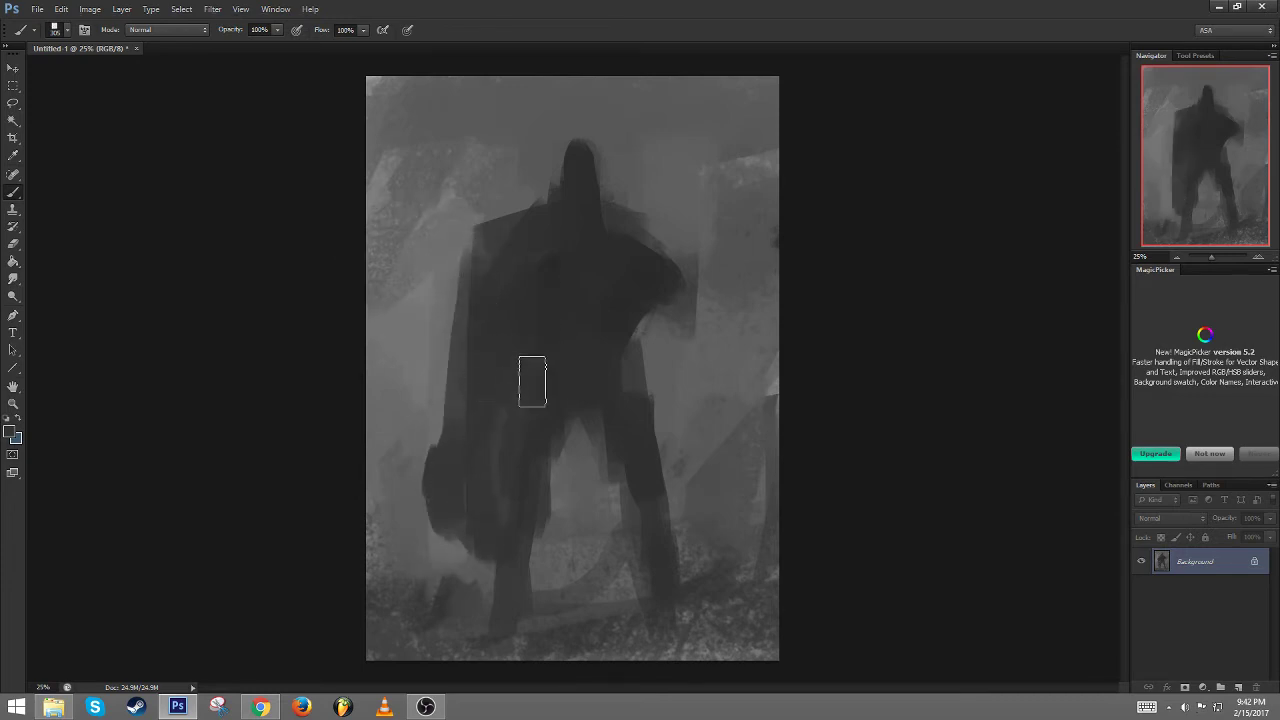
# Fill out the right shoulder and waist, and shade the area between the torso and left arm with darker grey
pyautogui.moveTo(618, 265)
pyautogui.mouseDown()
pyautogui.moveTo(637, 240)
pyautogui.moveTo(640, 300)
pyautogui.moveTo(616, 412)
pyautogui.mouseUp()
pyautogui.moveTo(657, 340); pyautogui.dragTo(634, 354)
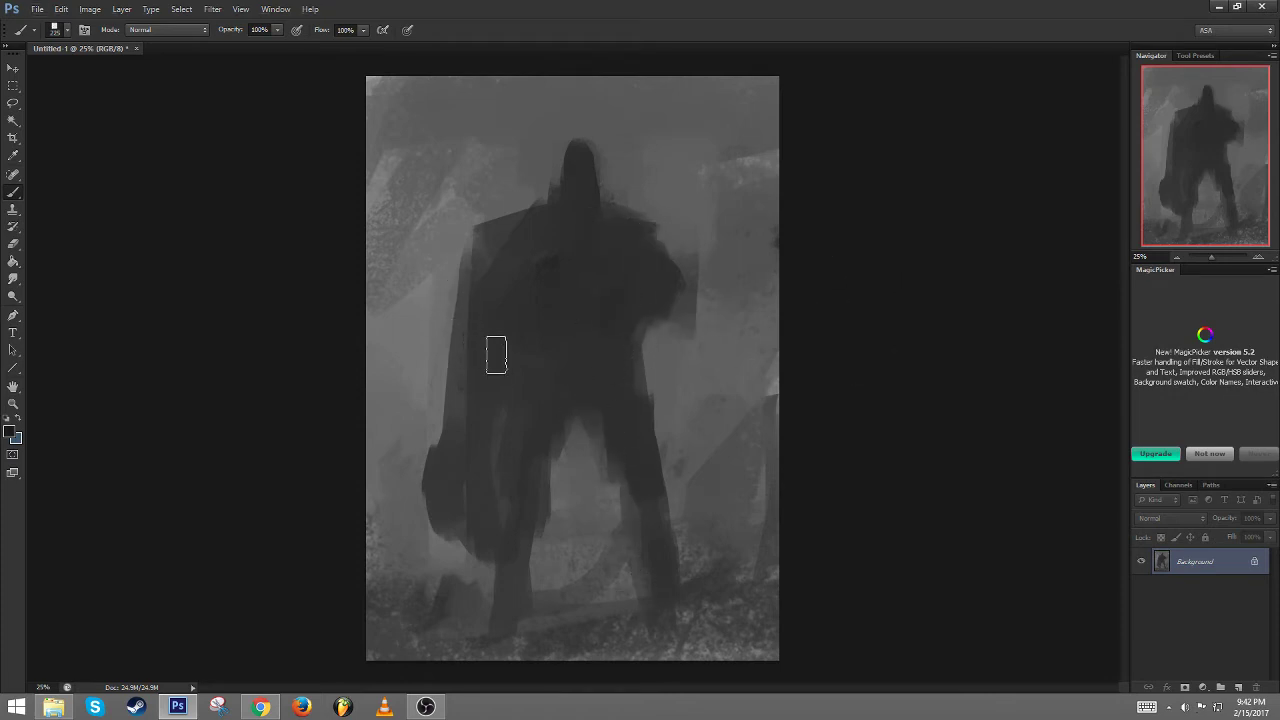
pyautogui.moveTo(519, 333); pyautogui.dragTo(518, 360)
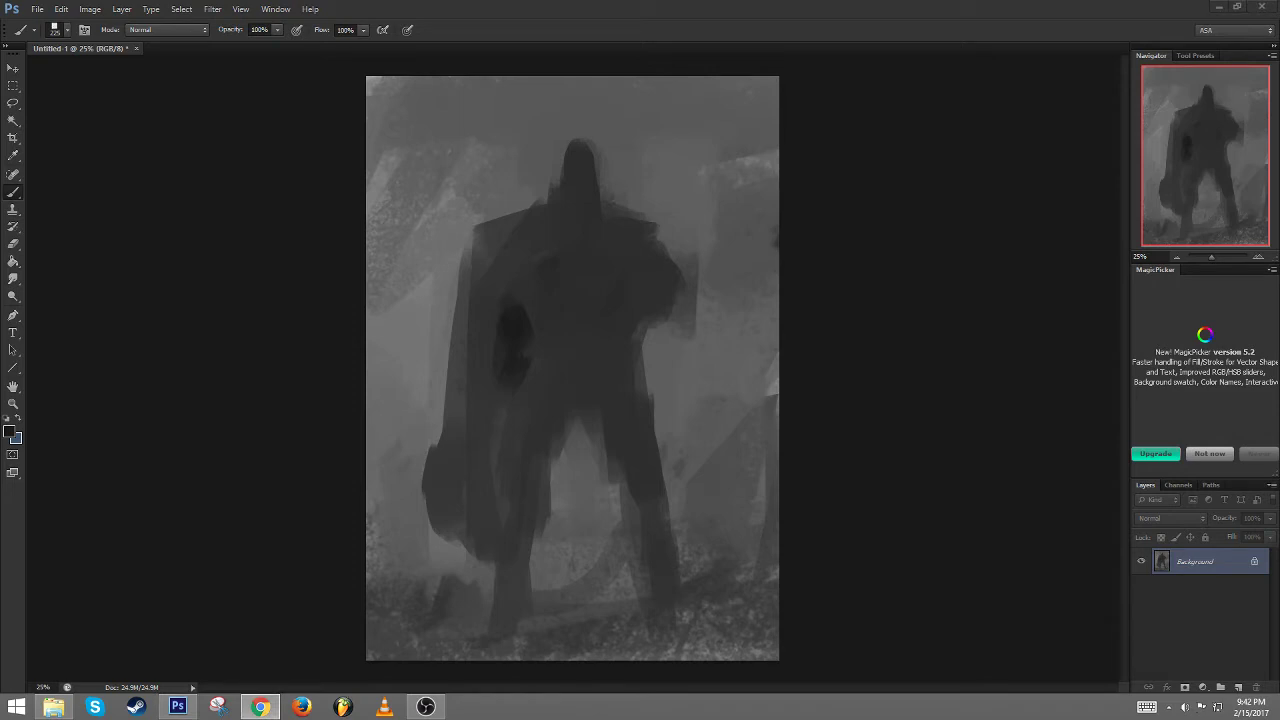
pyautogui.click(607, 331)
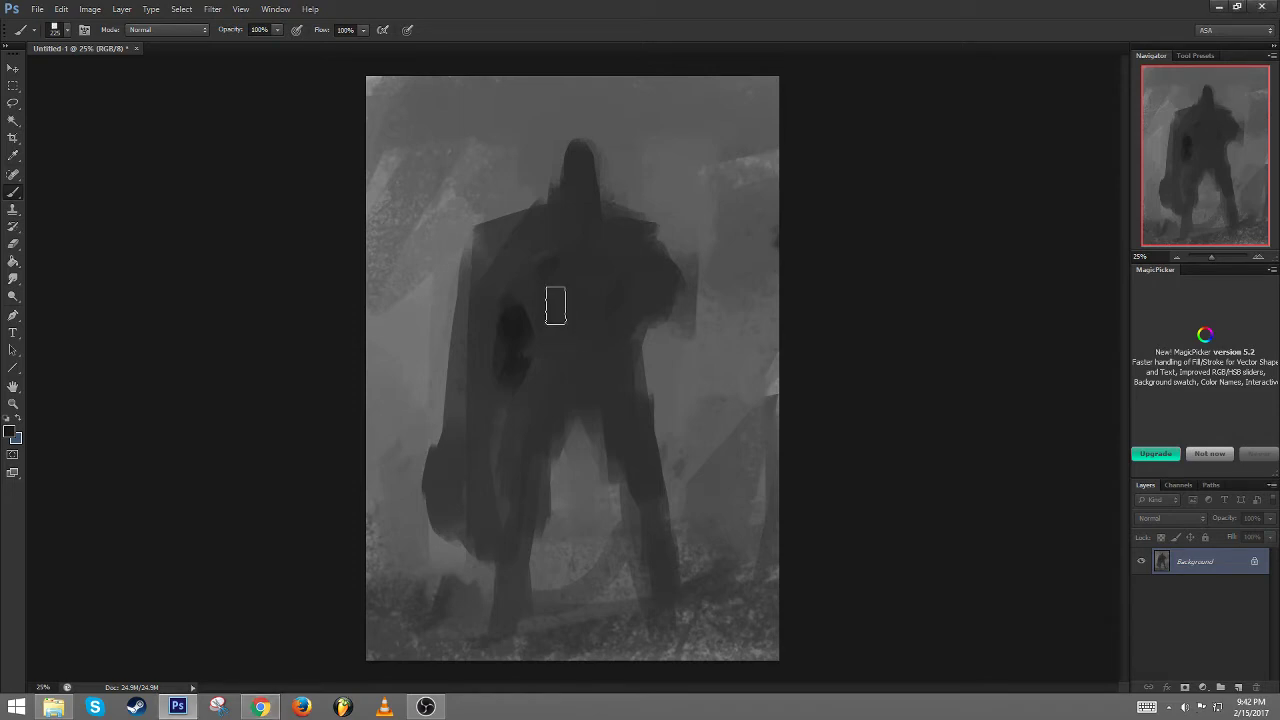
pyautogui.moveTo(540, 298); pyautogui.dragTo(546, 312)
pyautogui.keyDown('alt'); pyautogui.click(516, 339); pyautogui.keyUp('alt')
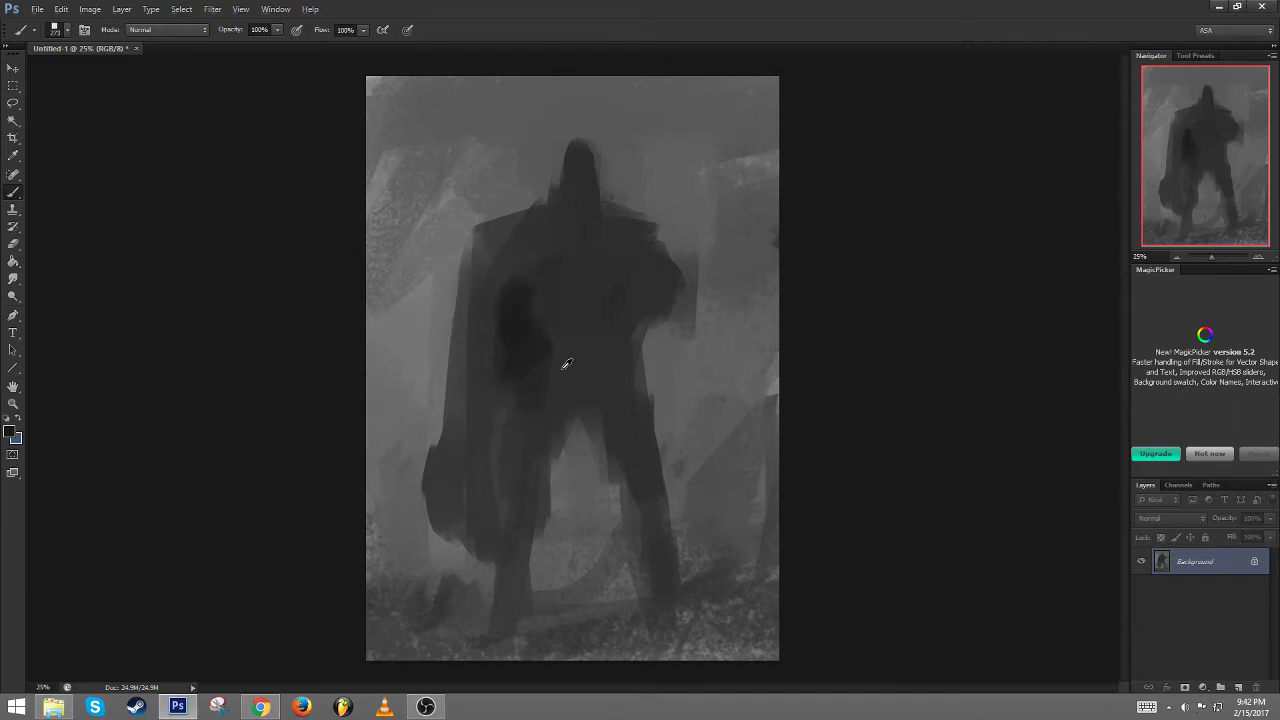
# Paint the hips and the top of the gap between the legs with sampled dark greys
pyautogui.moveTo(575, 373)
pyautogui.mouseDown()
pyautogui.moveTo(609, 440)
pyautogui.moveTo(538, 427)
pyautogui.mouseUp()
pyautogui.keyDown('alt'); pyautogui.click(611, 408); pyautogui.keyUp('alt')
pyautogui.moveTo(617, 396); pyautogui.dragTo(537, 397)
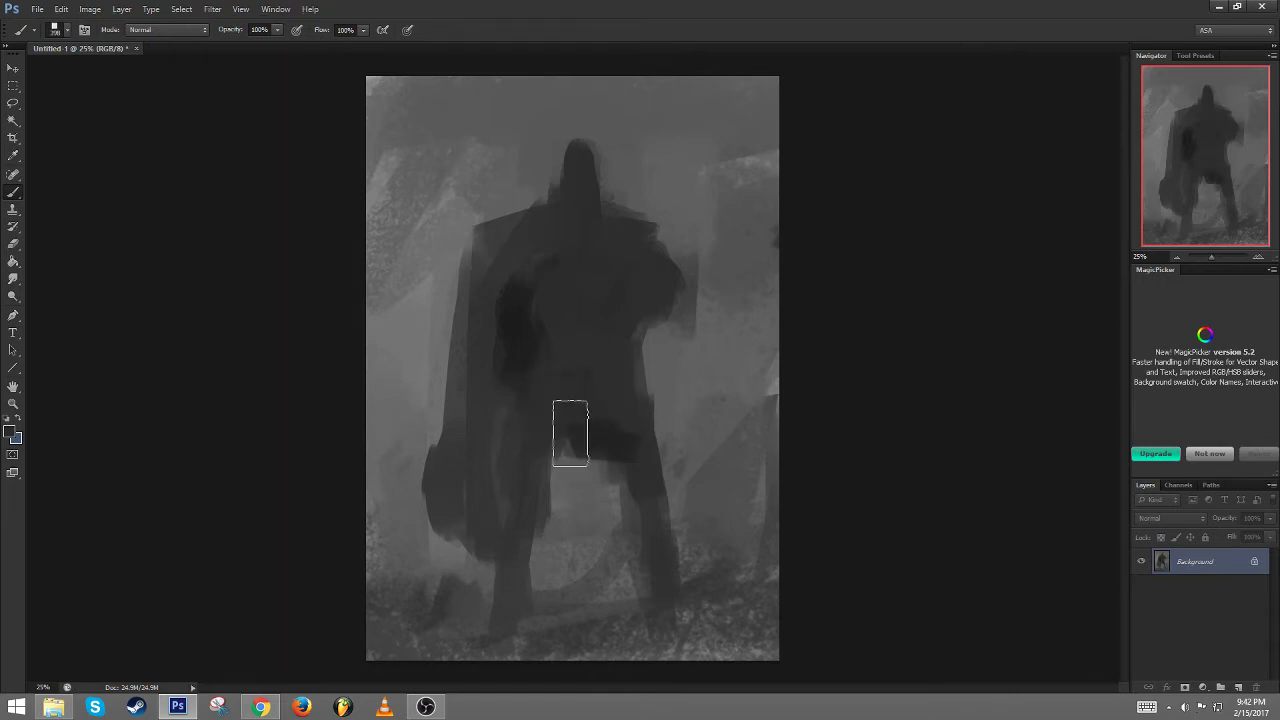
pyautogui.moveTo(540, 345); pyautogui.dragTo(530, 356)
# Paint darker boots over both lower legs
pyautogui.moveTo(552, 558); pyautogui.dragTo(529, 574)
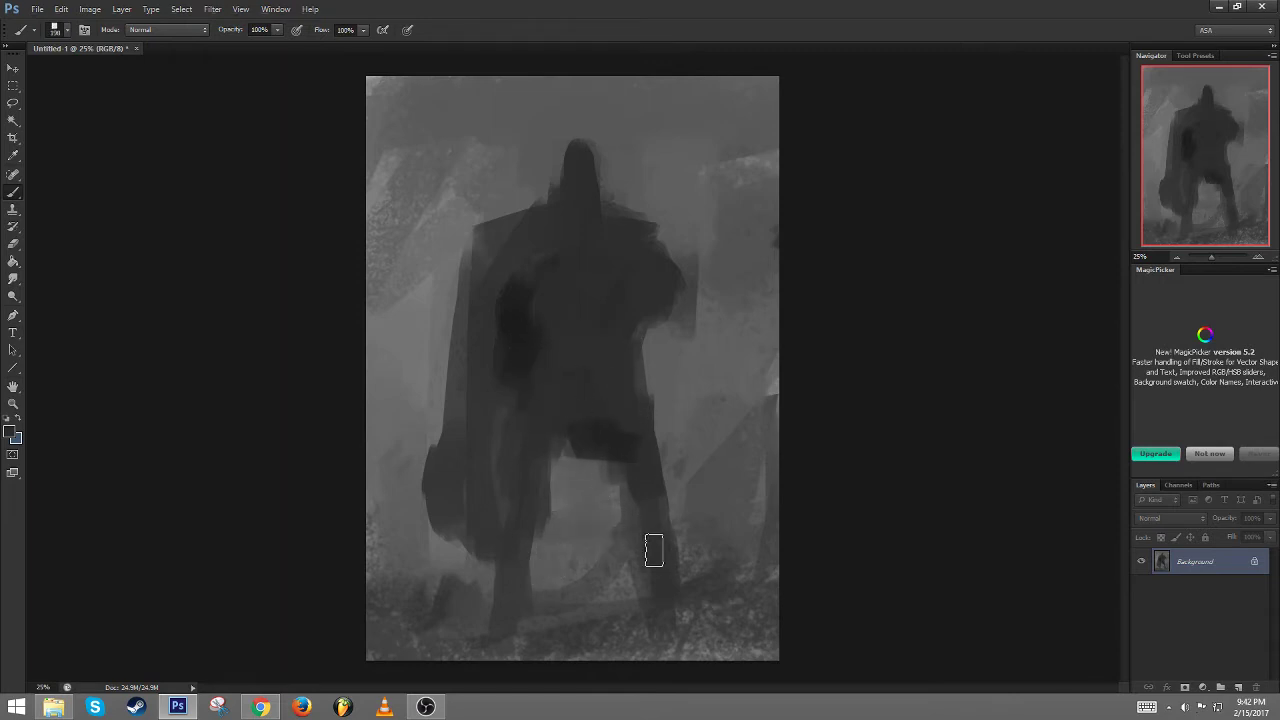
pyautogui.moveTo(654, 549); pyautogui.dragTo(660, 545)
pyautogui.moveTo(525, 535); pyautogui.dragTo(515, 561)
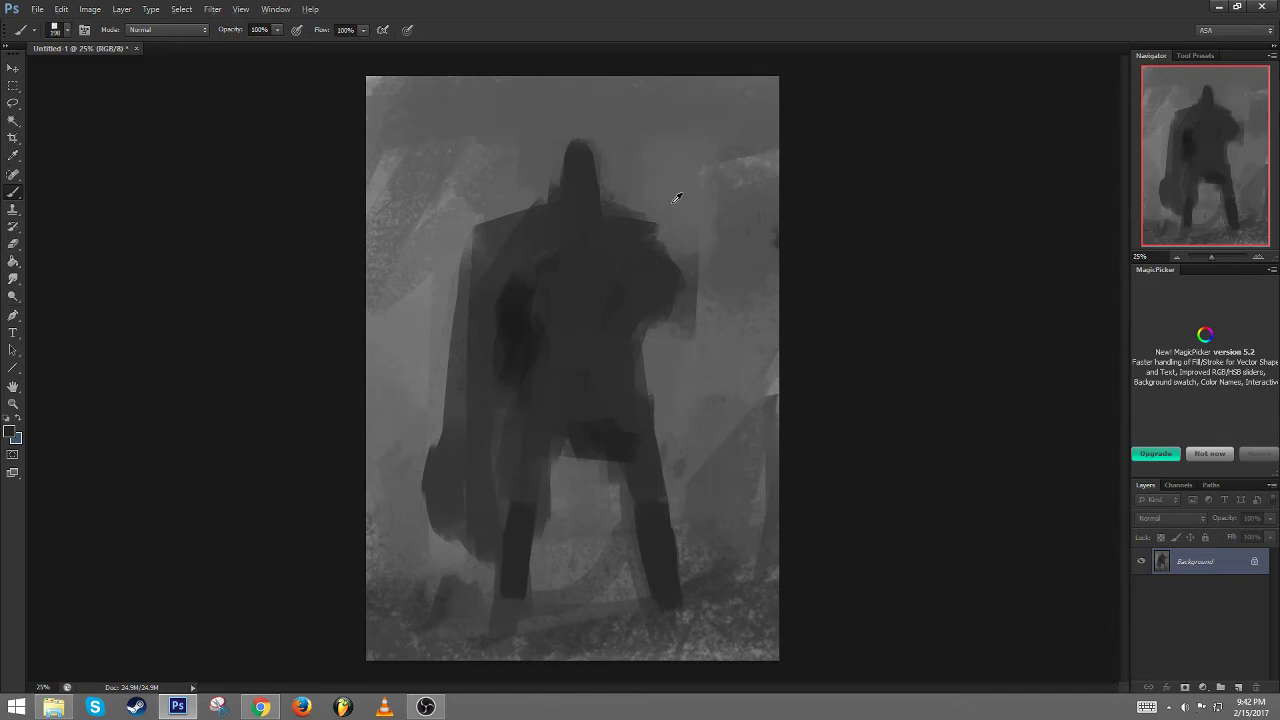
# Lighten both shoulders and the face with sampled light grey
pyautogui.moveTo(557, 219); pyautogui.dragTo(534, 242)
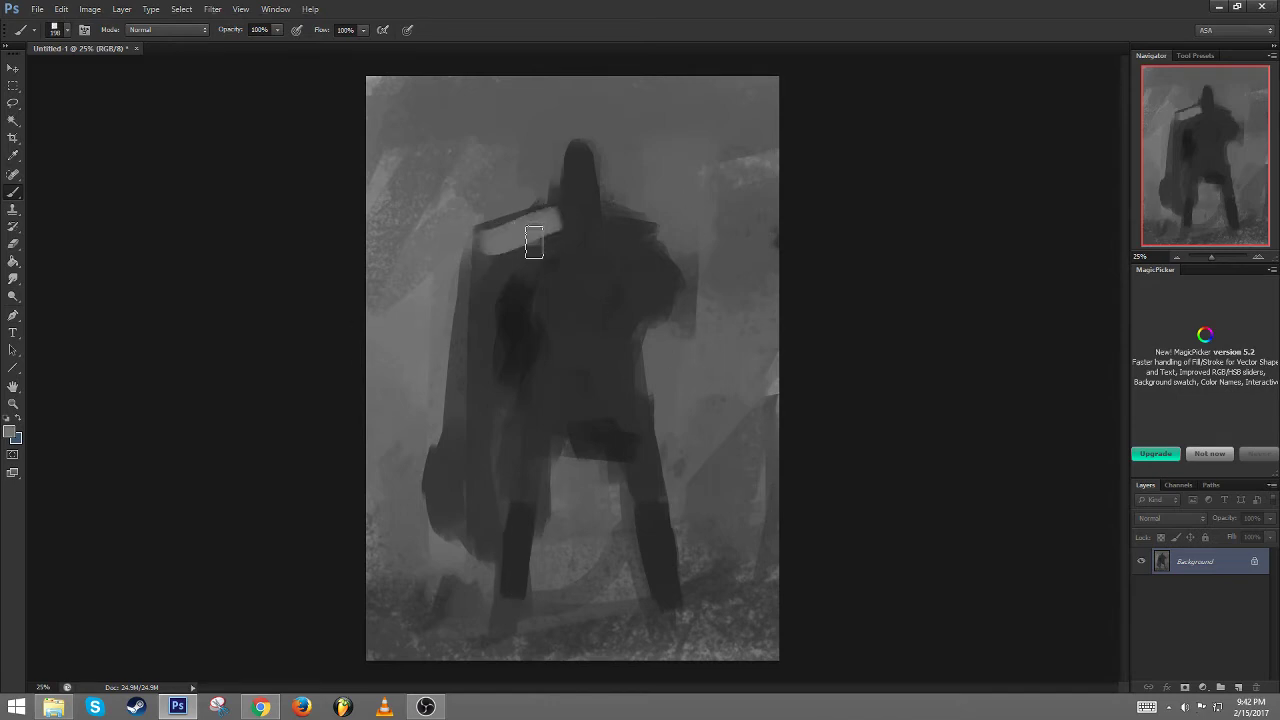
pyautogui.moveTo(571, 163); pyautogui.dragTo(574, 190)
pyautogui.moveTo(609, 229)
pyautogui.mouseDown()
pyautogui.moveTo(635, 232)
pyautogui.moveTo(581, 175)
pyautogui.moveTo(586, 230)
pyautogui.mouseUp()
pyautogui.keyDown('alt'); pyautogui.click(616, 222); pyautogui.keyUp('alt')
pyautogui.moveTo(579, 153)
pyautogui.mouseDown()
pyautogui.moveTo(583, 257)
pyautogui.moveTo(573, 204)
pyautogui.moveTo(572, 254)
pyautogui.moveTo(562, 228)
pyautogui.moveTo(513, 236)
pyautogui.mouseUp()
# Darken the background around the head and down both sides of the torso with large near-black strokes
pyautogui.keyDown('alt'); pyautogui.click(520, 341); pyautogui.keyUp('alt')
pyautogui.moveTo(529, 120)
pyautogui.mouseDown()
pyautogui.moveTo(532, 186)
pyautogui.moveTo(459, 204)
pyautogui.moveTo(487, 110)
pyautogui.moveTo(536, 140)
pyautogui.moveTo(574, 118)
pyautogui.moveTo(624, 162)
pyautogui.moveTo(582, 122)
pyautogui.moveTo(619, 186)
pyautogui.moveTo(681, 216)
pyautogui.moveTo(667, 134)
pyautogui.moveTo(622, 95)
pyautogui.moveTo(630, 105)
pyautogui.moveTo(643, 94)
pyautogui.moveTo(498, 86)
pyautogui.moveTo(501, 145)
pyautogui.moveTo(532, 177)
pyautogui.moveTo(533, 163)
pyautogui.moveTo(455, 153)
pyautogui.moveTo(357, 115)
pyautogui.moveTo(697, 88)
pyautogui.moveTo(654, 176)
pyautogui.moveTo(716, 153)
pyautogui.moveTo(755, 163)
pyautogui.moveTo(694, 178)
pyautogui.moveTo(684, 291)
pyautogui.moveTo(607, 361)
pyautogui.mouseUp()
pyautogui.keyDown('alt'); pyautogui.click(626, 120); pyautogui.keyUp('alt')
pyautogui.keyDown('alt'); pyautogui.click(532, 176); pyautogui.keyUp('alt')
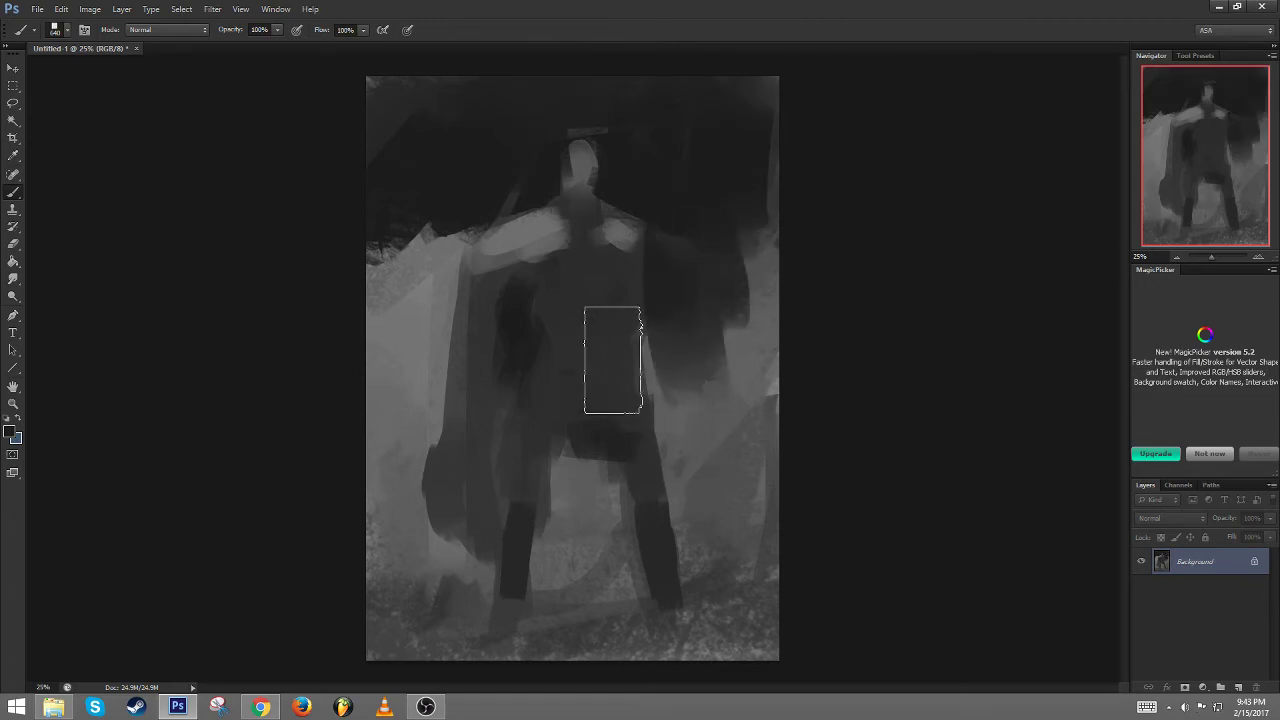
pyautogui.keyDown('alt'); pyautogui.click(451, 223); pyautogui.keyUp('alt')
pyautogui.moveTo(432, 170)
pyautogui.mouseDown()
pyautogui.moveTo(402, 319)
pyautogui.moveTo(425, 329)
pyautogui.moveTo(423, 254)
pyautogui.moveTo(412, 465)
pyautogui.moveTo(401, 377)
pyautogui.moveTo(417, 215)
pyautogui.moveTo(432, 416)
pyautogui.moveTo(466, 211)
pyautogui.mouseUp()
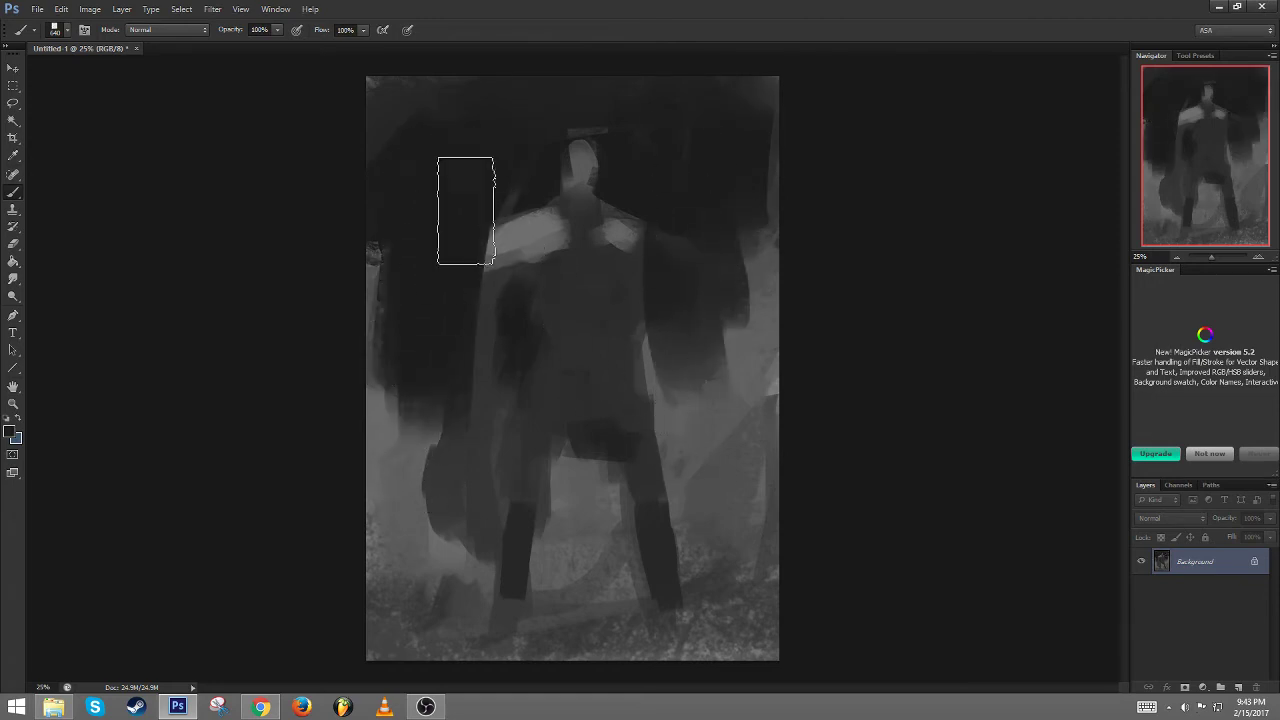
# Shape a V-shaped collar on the chest and extend the light face down to the neck using sampled greys
pyautogui.moveTo(576, 254)
pyautogui.mouseDown()
pyautogui.moveTo(564, 250)
pyautogui.moveTo(586, 297)
pyautogui.moveTo(590, 235)
pyautogui.mouseUp()
pyautogui.keyDown('alt'); pyautogui.click(539, 234); pyautogui.keyUp('alt')
pyautogui.keyDown('alt'); pyautogui.click(564, 221); pyautogui.keyUp('alt')
pyautogui.moveTo(616, 187); pyautogui.dragTo(598, 189)
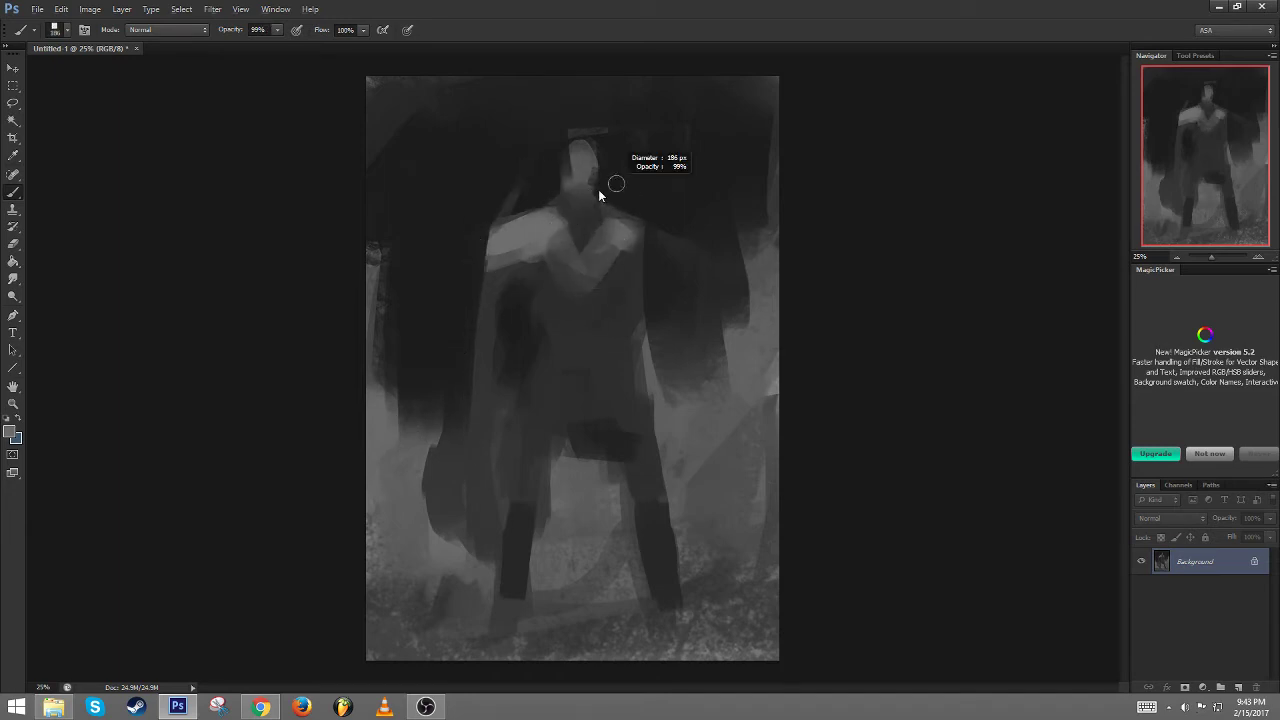
pyautogui.keyDown('alt'); pyautogui.click(599, 208); pyautogui.keyUp('alt')
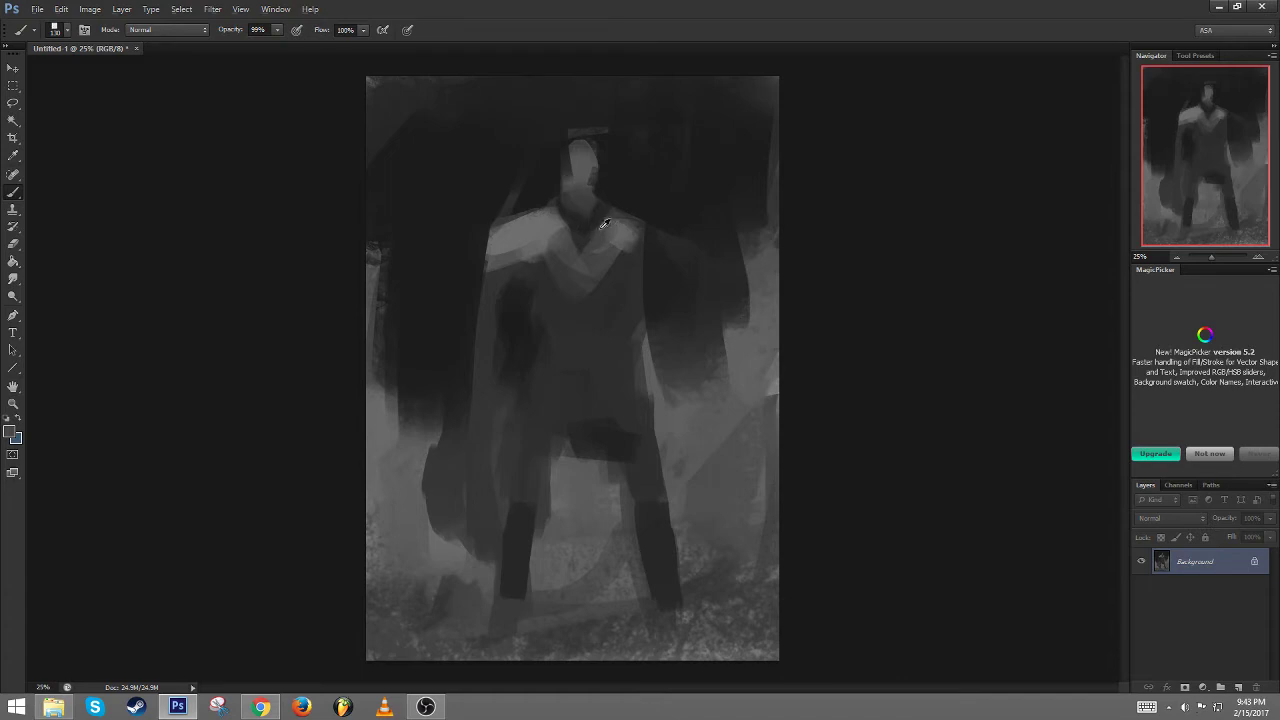
pyautogui.moveTo(573, 168); pyautogui.dragTo(590, 200)
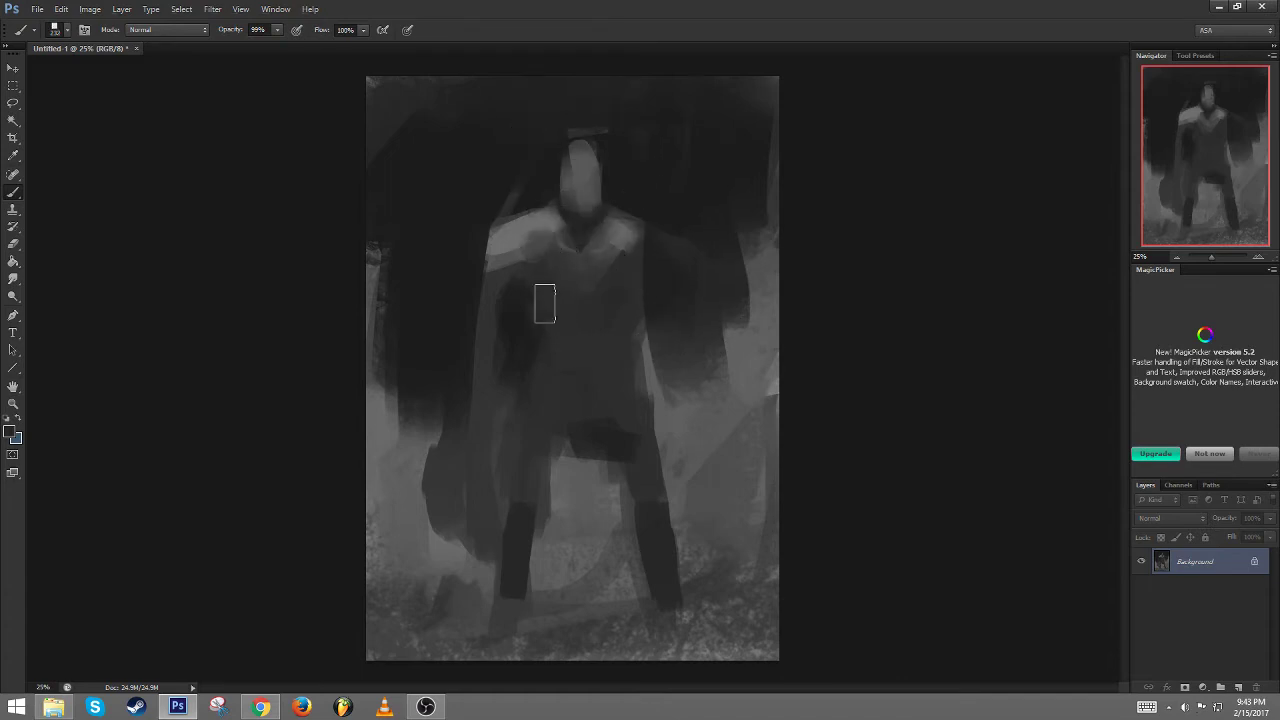
# Reshape the gap between the upper legs and extend the left leg down into a dark foot
pyautogui.keyDown('alt'); pyautogui.rightClick(573, 413); pyautogui.keyUp('alt')
pyautogui.keyDown('alt'); pyautogui.click(592, 502); pyautogui.keyUp('alt')
pyautogui.moveTo(591, 444); pyautogui.dragTo(528, 530)
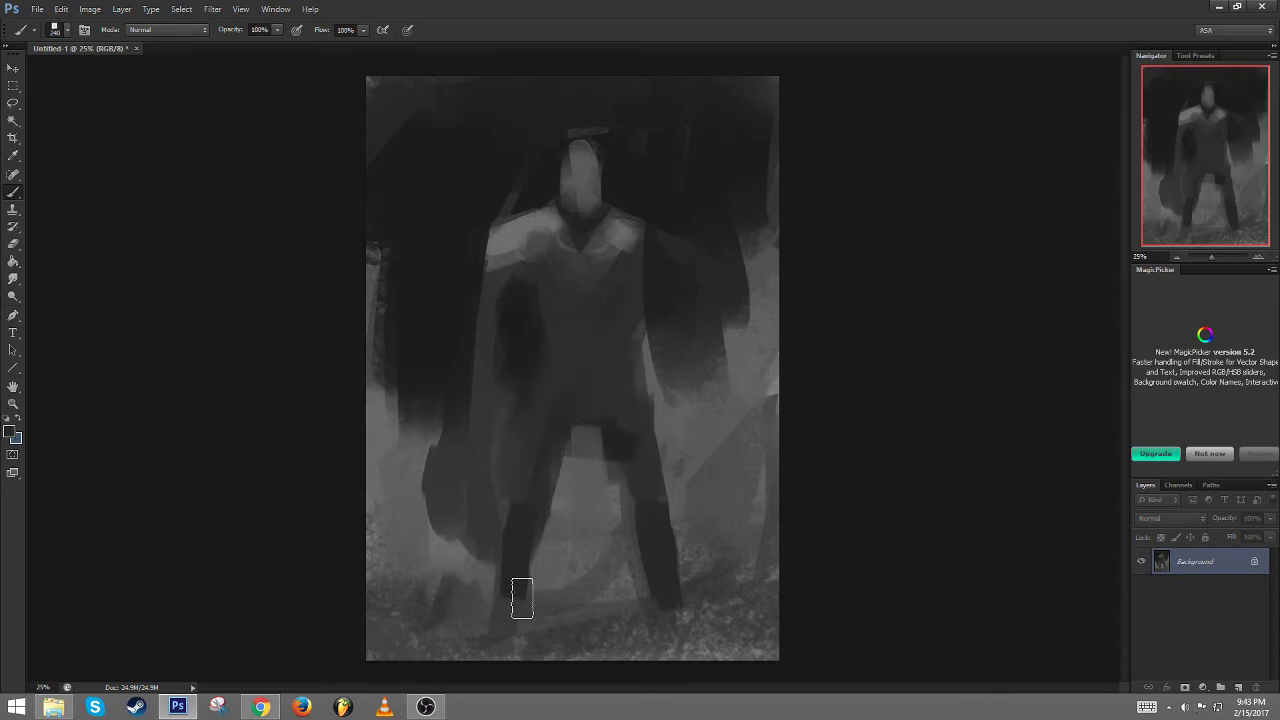
pyautogui.moveTo(522, 598); pyautogui.dragTo(500, 623)
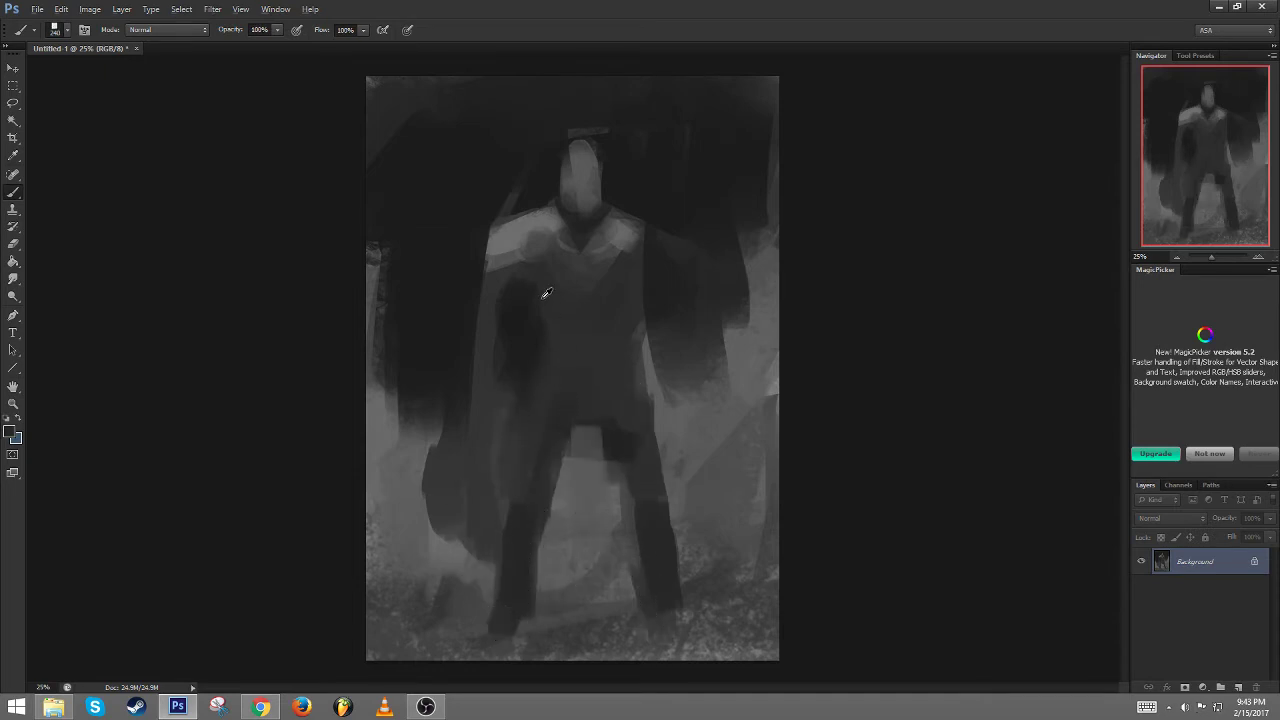
# Paint light and mid-grey folds down the left shoulder, arm and cape with sampled greys
pyautogui.keyDown('alt'); pyautogui.click(509, 246); pyautogui.keyUp('alt')
pyautogui.moveTo(498, 258); pyautogui.dragTo(486, 428)
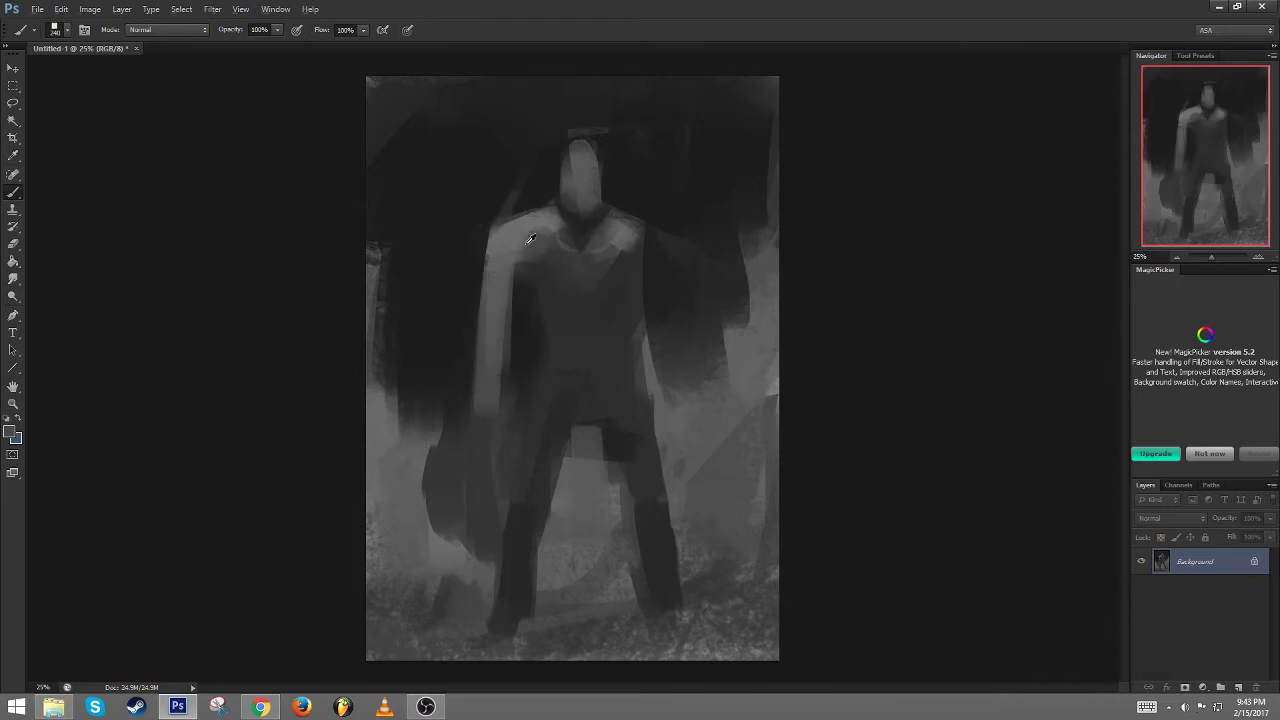
pyautogui.keyDown('alt'); pyautogui.click(528, 243); pyautogui.keyUp('alt')
pyautogui.moveTo(528, 240); pyautogui.dragTo(509, 384)
pyautogui.keyDown('alt'); pyautogui.click(525, 325); pyautogui.keyUp('alt')
pyautogui.moveTo(528, 263); pyautogui.dragTo(498, 458)
pyautogui.keyDown('alt'); pyautogui.click(493, 325); pyautogui.keyUp('alt')
pyautogui.moveTo(484, 310)
pyautogui.mouseDown()
pyautogui.moveTo(463, 397)
pyautogui.moveTo(499, 443)
pyautogui.moveTo(485, 525)
pyautogui.moveTo(500, 478)
pyautogui.mouseUp()
# Flip the canvas horizontally and repaint the left leg narrower and straighter with dark grey
pyautogui.hotkey('ctrl', 'shift', 'h')
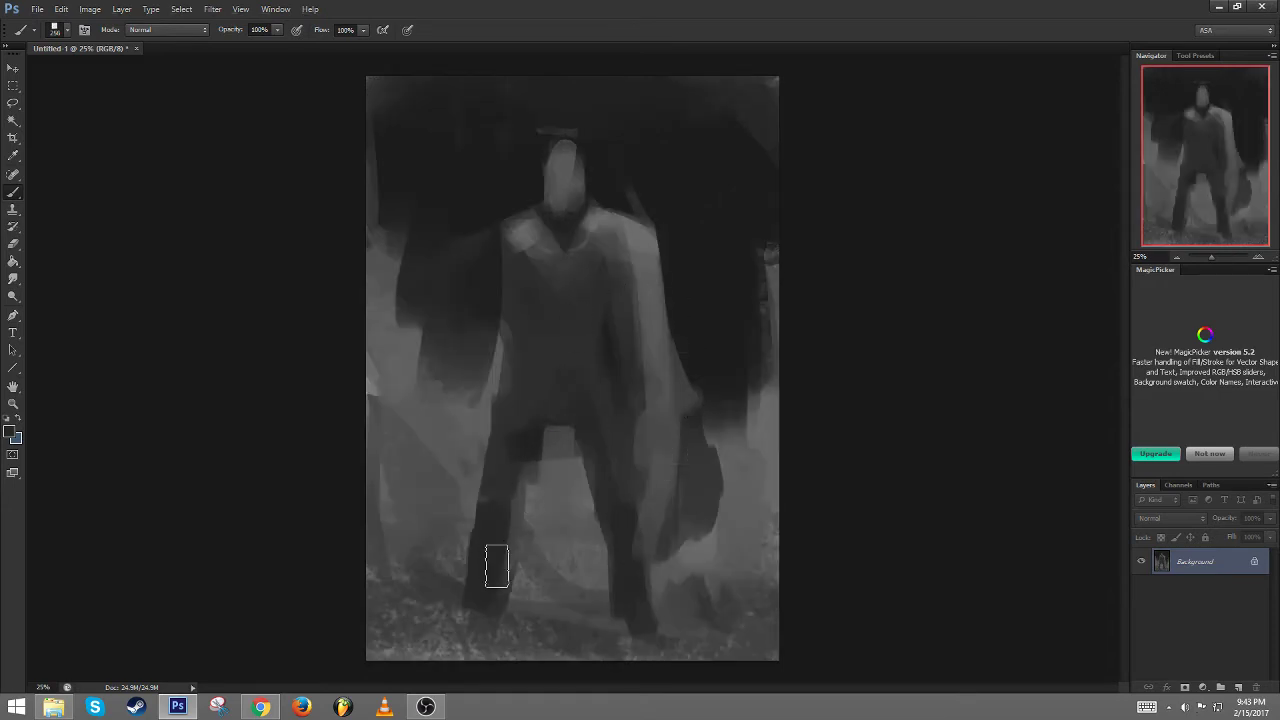
pyautogui.moveTo(491, 560)
pyautogui.mouseDown()
pyautogui.moveTo(478, 459)
pyautogui.moveTo(480, 514)
pyautogui.moveTo(509, 434)
pyautogui.moveTo(510, 570)
pyautogui.mouseUp()
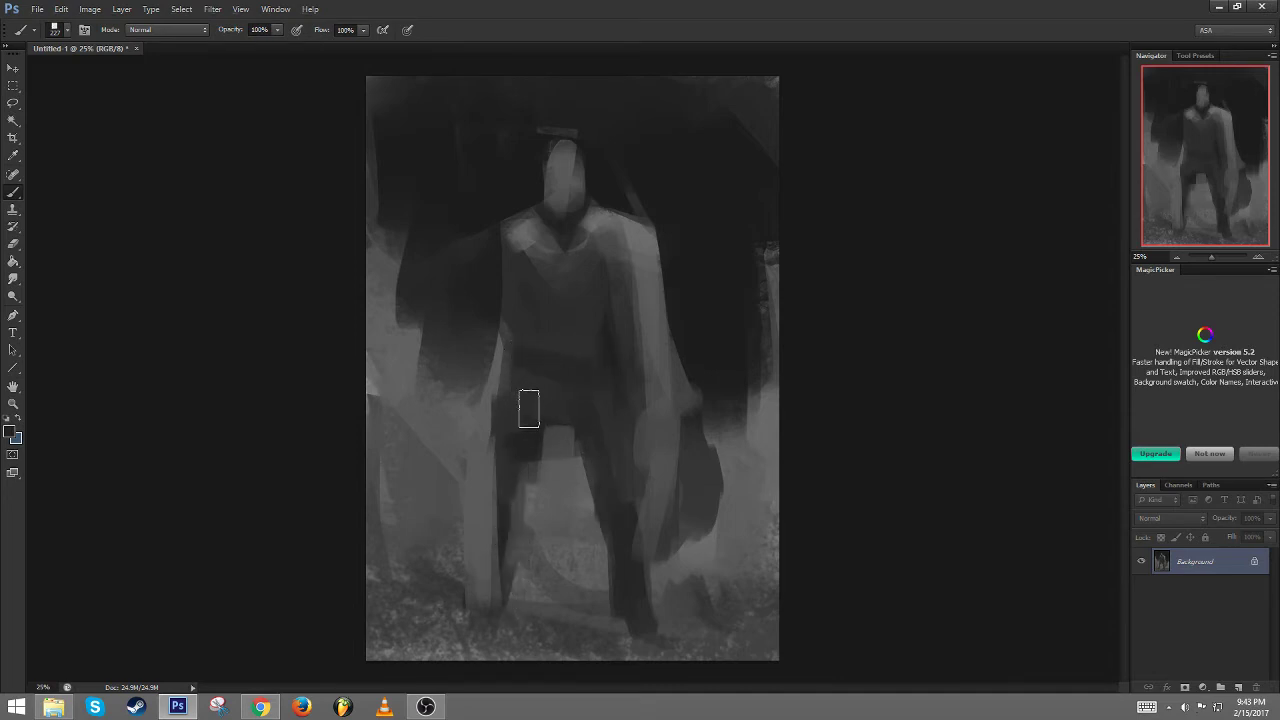
pyautogui.moveTo(517, 437)
pyautogui.mouseDown()
pyautogui.moveTo(523, 589)
pyautogui.moveTo(511, 415)
pyautogui.moveTo(516, 536)
pyautogui.mouseUp()
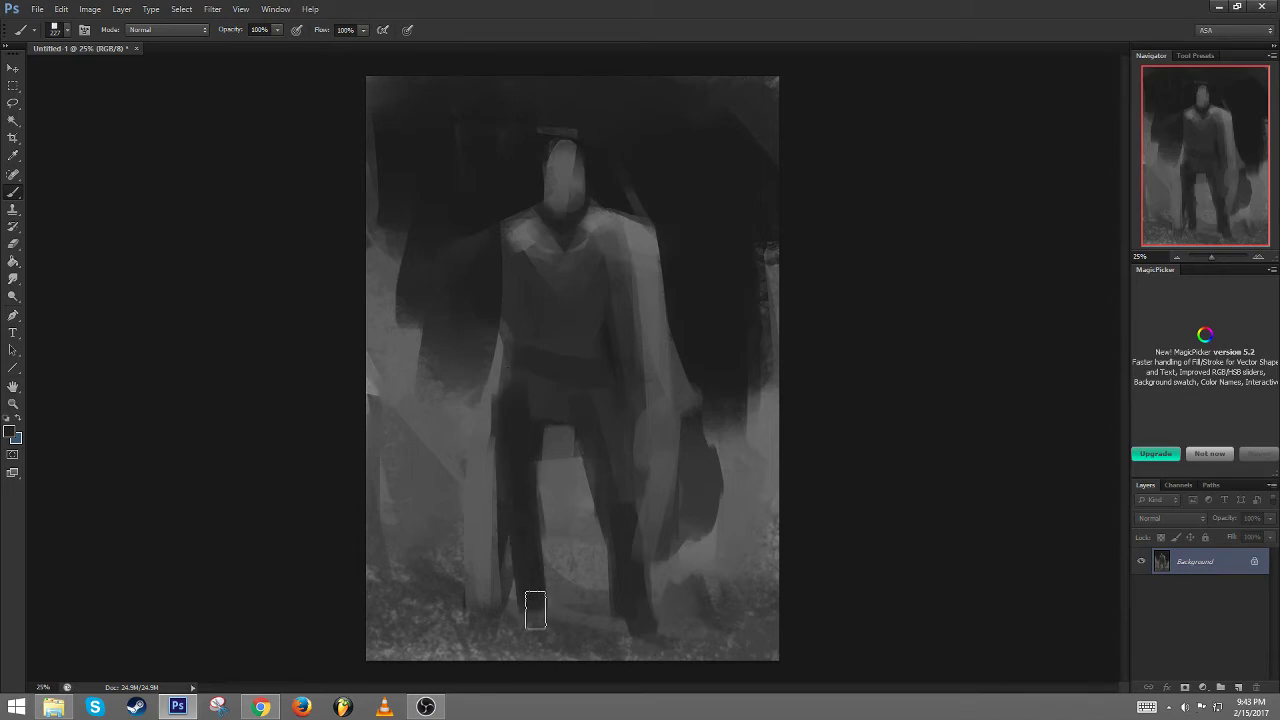
pyautogui.moveTo(489, 400)
pyautogui.mouseDown()
pyautogui.moveTo(516, 654)
pyautogui.moveTo(545, 520)
pyautogui.mouseUp()
# Rework the gap between the legs and the inner leg edges with sampled greys
pyautogui.keyDown('alt'); pyautogui.click(603, 527); pyautogui.keyUp('alt')
pyautogui.moveTo(574, 463); pyautogui.dragTo(594, 531)
pyautogui.keyDown('alt'); pyautogui.click(576, 522); pyautogui.keyUp('alt')
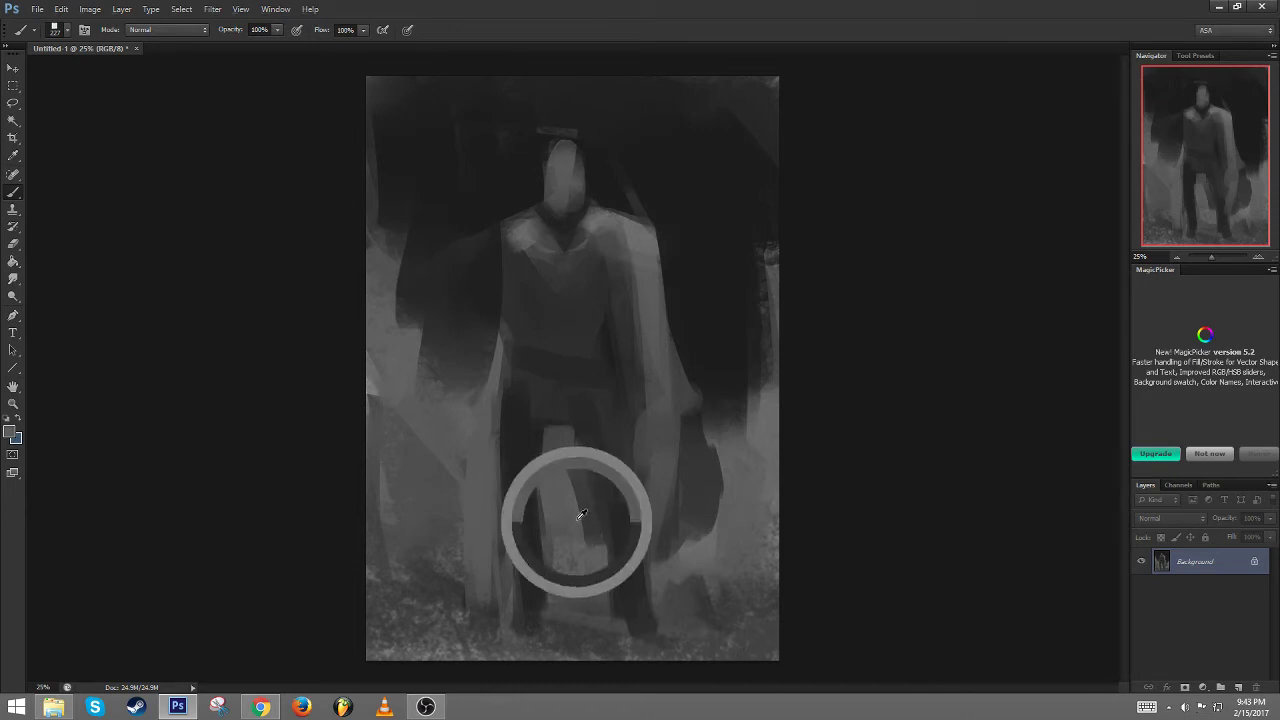
pyautogui.moveTo(571, 436); pyautogui.dragTo(589, 553)
pyautogui.moveTo(579, 480); pyautogui.dragTo(598, 549)
pyautogui.moveTo(574, 455); pyautogui.dragTo(597, 568)
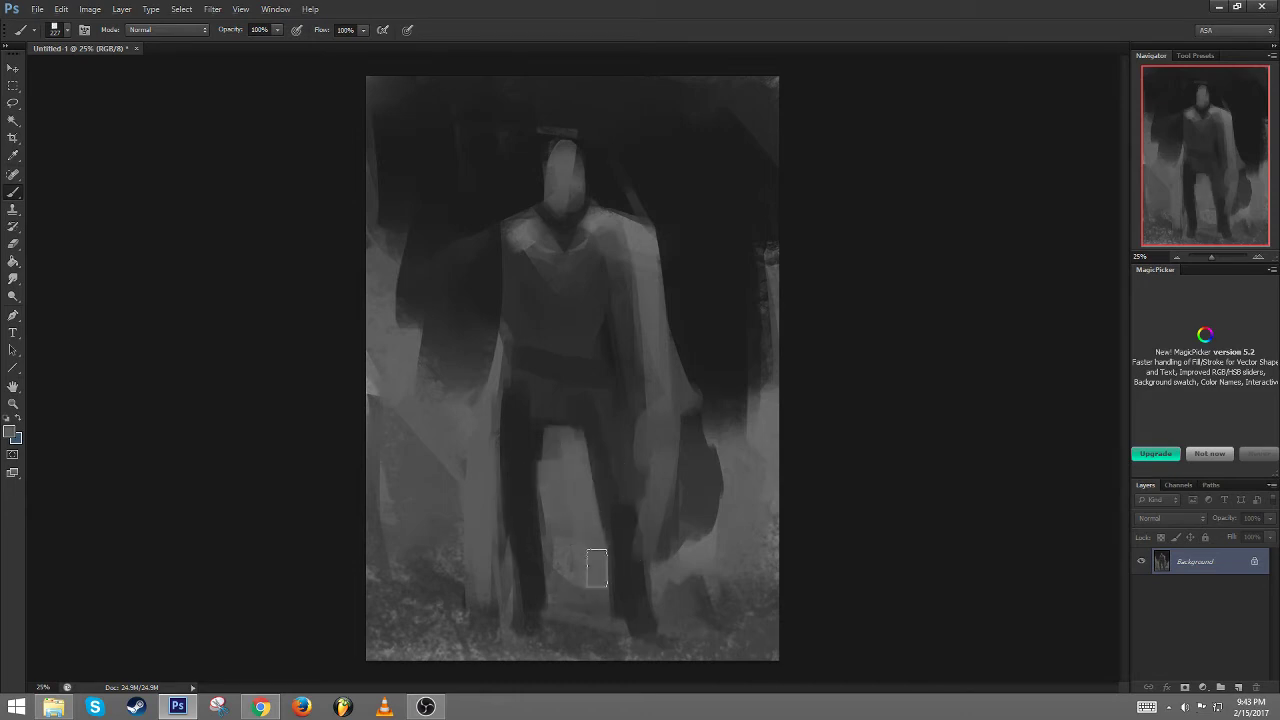
# Blend the left hip and thigh with sampled dark grey and flip the canvas back horizontally
pyautogui.keyDown('alt'); pyautogui.click(543, 385); pyautogui.keyUp('alt')
pyautogui.moveTo(521, 387); pyautogui.dragTo(511, 416)
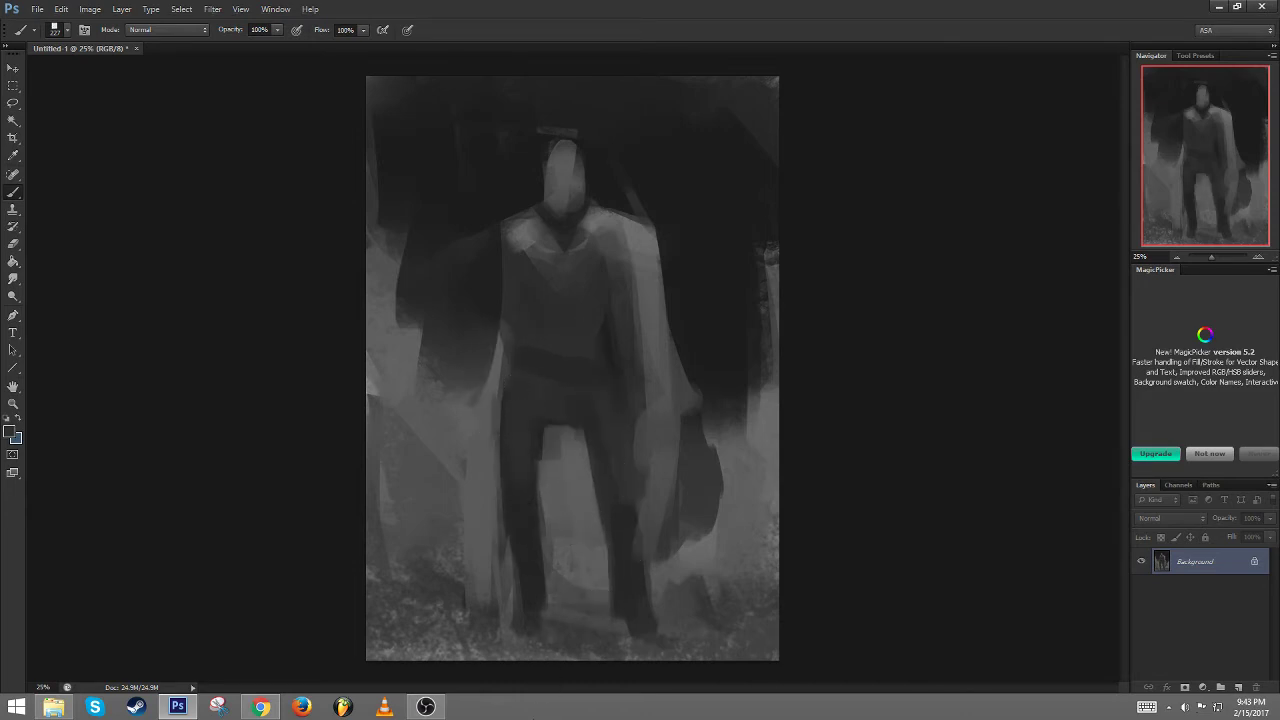
pyautogui.hotkey('ctrl', 'shift', 'h')
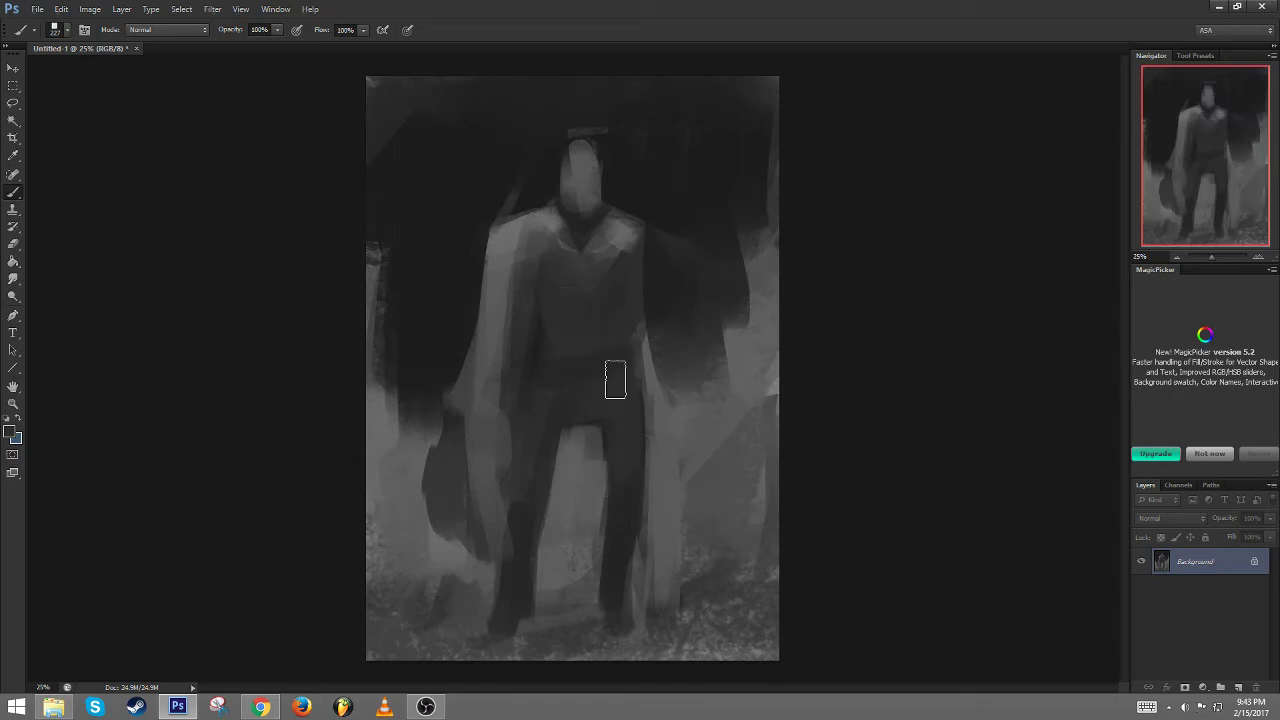
# Taper the gap between the legs to a narrow point and thicken both inner thighs with sampled greys
pyautogui.keyDown('alt'); pyautogui.click(589, 451); pyautogui.keyUp('alt')
pyautogui.moveTo(589, 434); pyautogui.dragTo(594, 493)
pyautogui.keyDown('alt'); pyautogui.click(550, 439); pyautogui.keyUp('alt')
pyautogui.moveTo(569, 441); pyautogui.dragTo(542, 503)
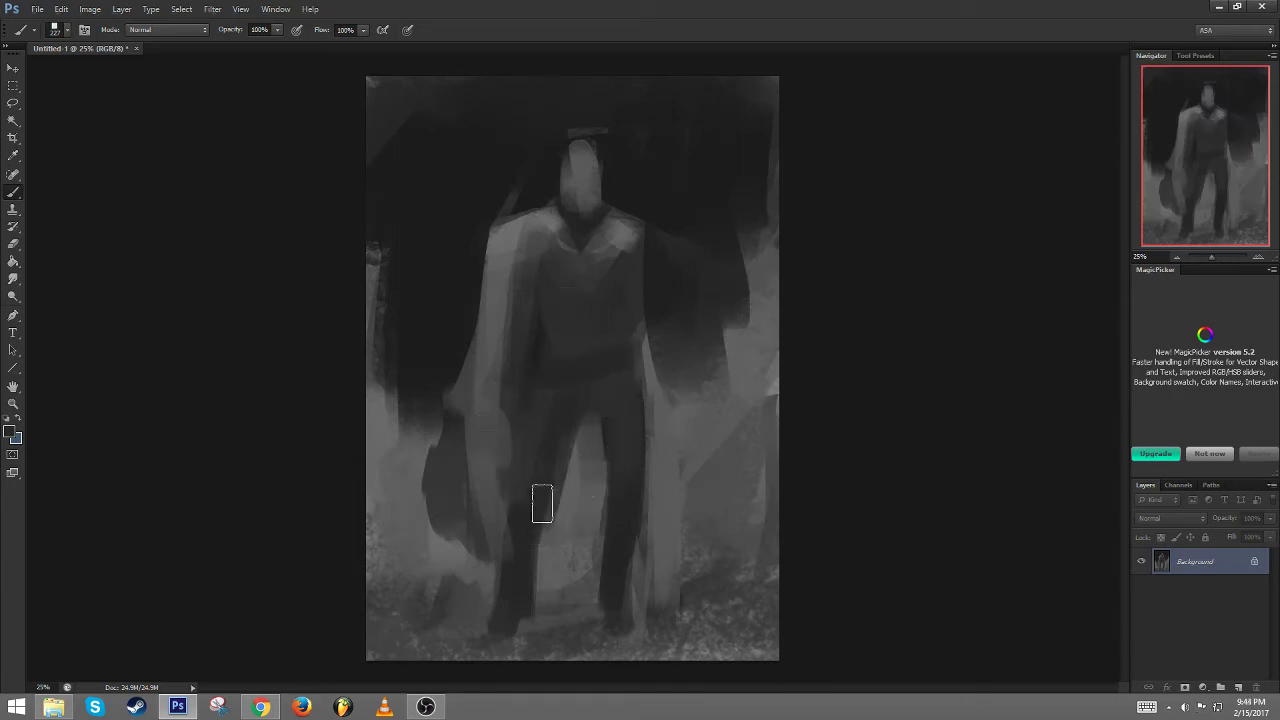
pyautogui.moveTo(607, 398)
pyautogui.mouseDown()
pyautogui.moveTo(615, 510)
pyautogui.moveTo(604, 512)
pyautogui.mouseUp()
# Trim the outer edge of the right leg with sampled background grey and redefine the leg in dark grey
pyautogui.keyDown('alt'); pyautogui.click(650, 456); pyautogui.keyUp('alt')
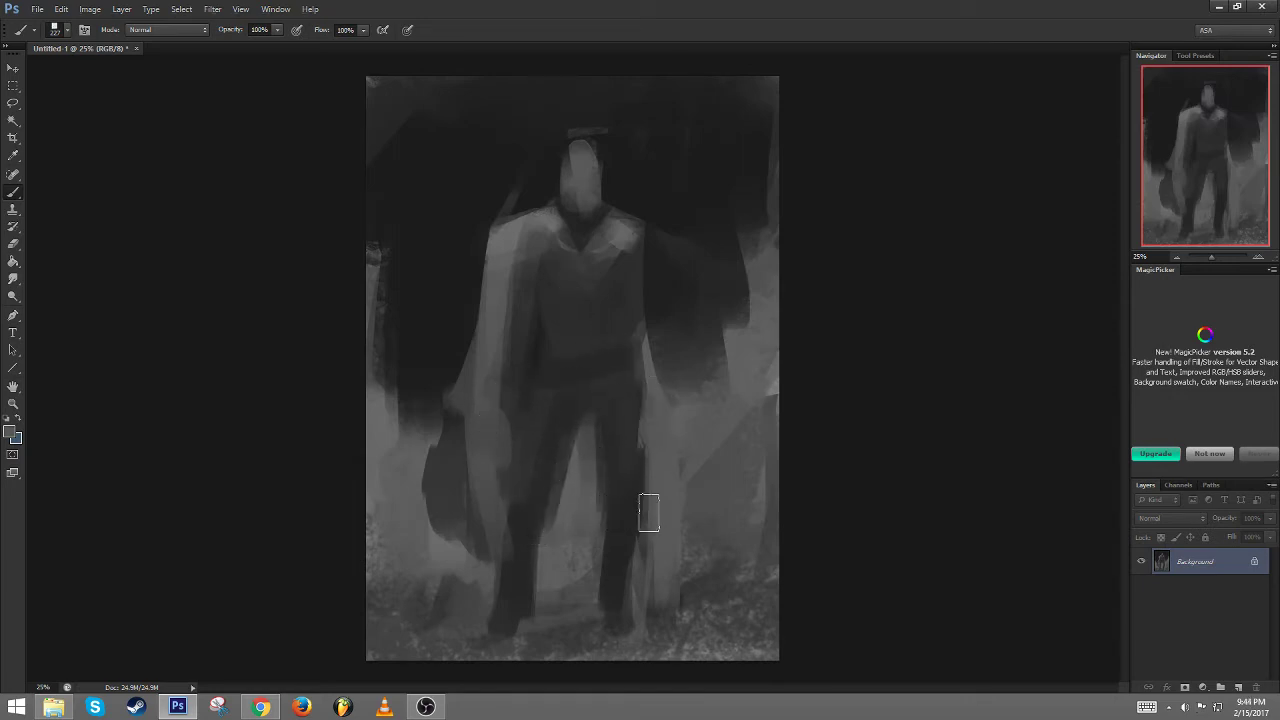
pyautogui.moveTo(649, 466); pyautogui.dragTo(646, 579)
pyautogui.moveTo(640, 509); pyautogui.dragTo(639, 602)
pyautogui.moveTo(611, 459); pyautogui.dragTo(607, 572)
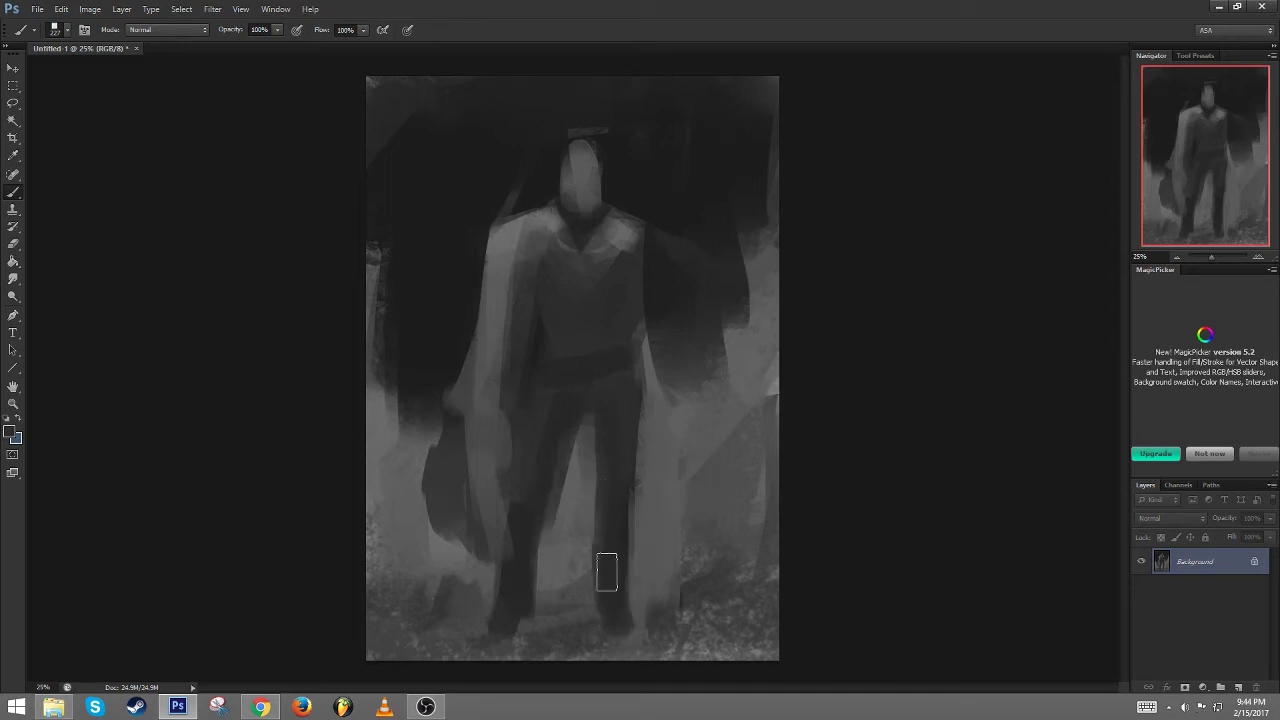
# Slim and slant the left lower leg using sampled background grey and dark grey
pyautogui.keyDown('alt'); pyautogui.click(570, 499); pyautogui.keyUp('alt')
pyautogui.moveTo(570, 492); pyautogui.dragTo(512, 620)
pyautogui.moveTo(537, 543); pyautogui.dragTo(512, 596)
pyautogui.keyDown('alt'); pyautogui.click(529, 480); pyautogui.keyUp('alt')
pyautogui.moveTo(500, 530); pyautogui.dragTo(490, 580)
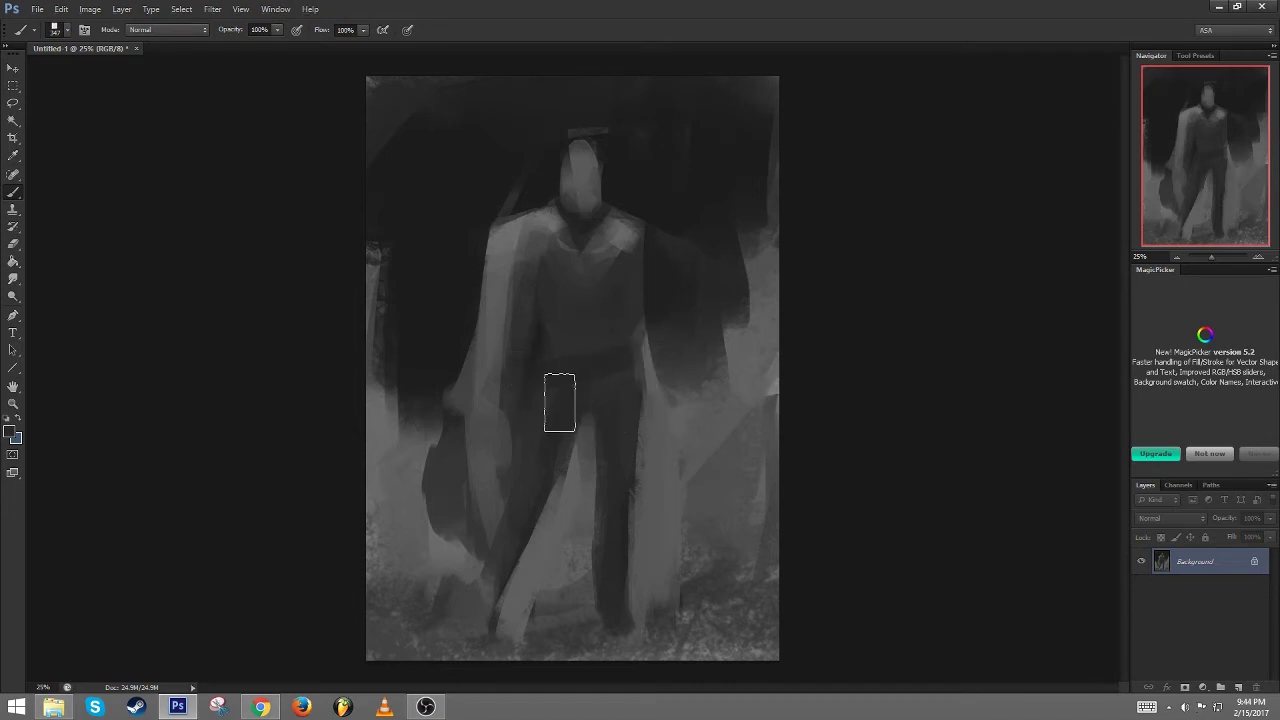
# Cover the legs with a long dark robe and add a loose dark flap beside the right hip
pyautogui.moveTo(559, 403)
pyautogui.mouseDown()
pyautogui.moveTo(571, 486)
pyautogui.moveTo(503, 503)
pyautogui.moveTo(502, 430)
pyautogui.mouseUp()
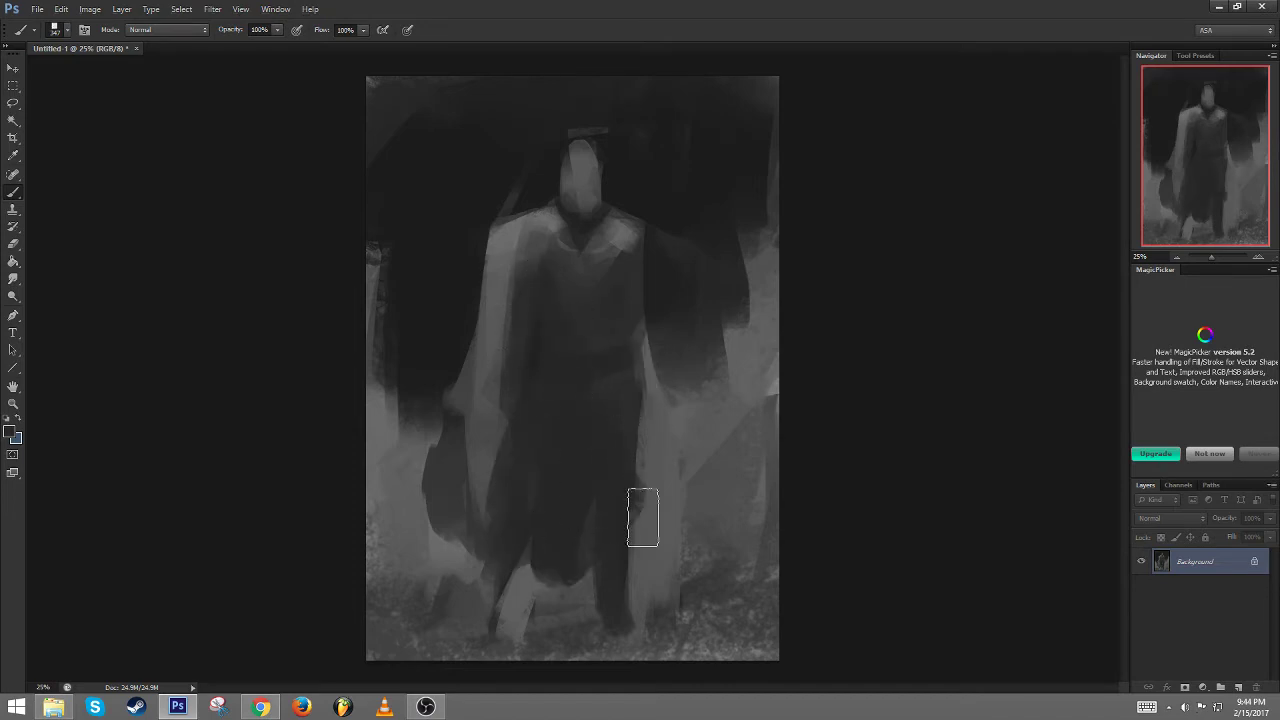
pyautogui.moveTo(643, 517)
pyautogui.mouseDown()
pyautogui.moveTo(537, 472)
pyautogui.moveTo(650, 420)
pyautogui.moveTo(637, 363)
pyautogui.mouseUp()
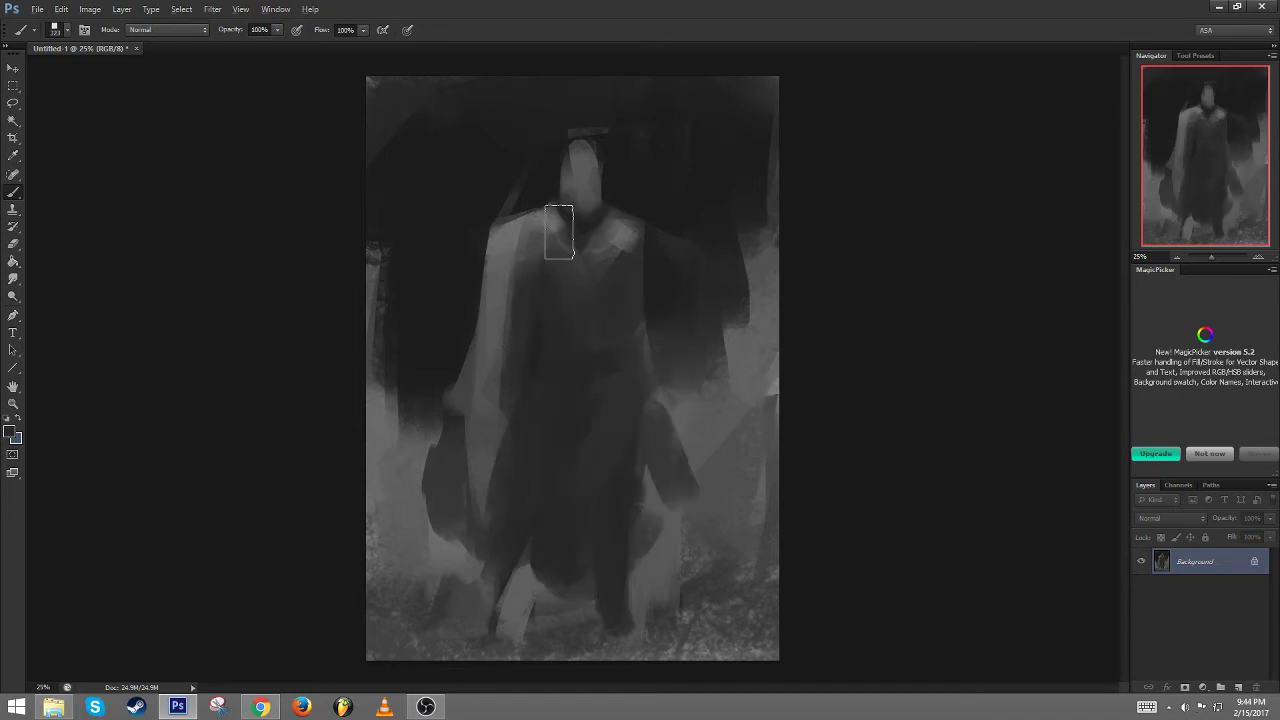
# Darken the upper head and left side of the face with sampled background grey
pyautogui.keyDown('alt'); pyautogui.rightClick(585, 240); pyautogui.keyUp('alt')
pyautogui.keyDown('alt'); pyautogui.click(612, 190); pyautogui.keyUp('alt')
pyautogui.moveTo(584, 166); pyautogui.dragTo(551, 212)
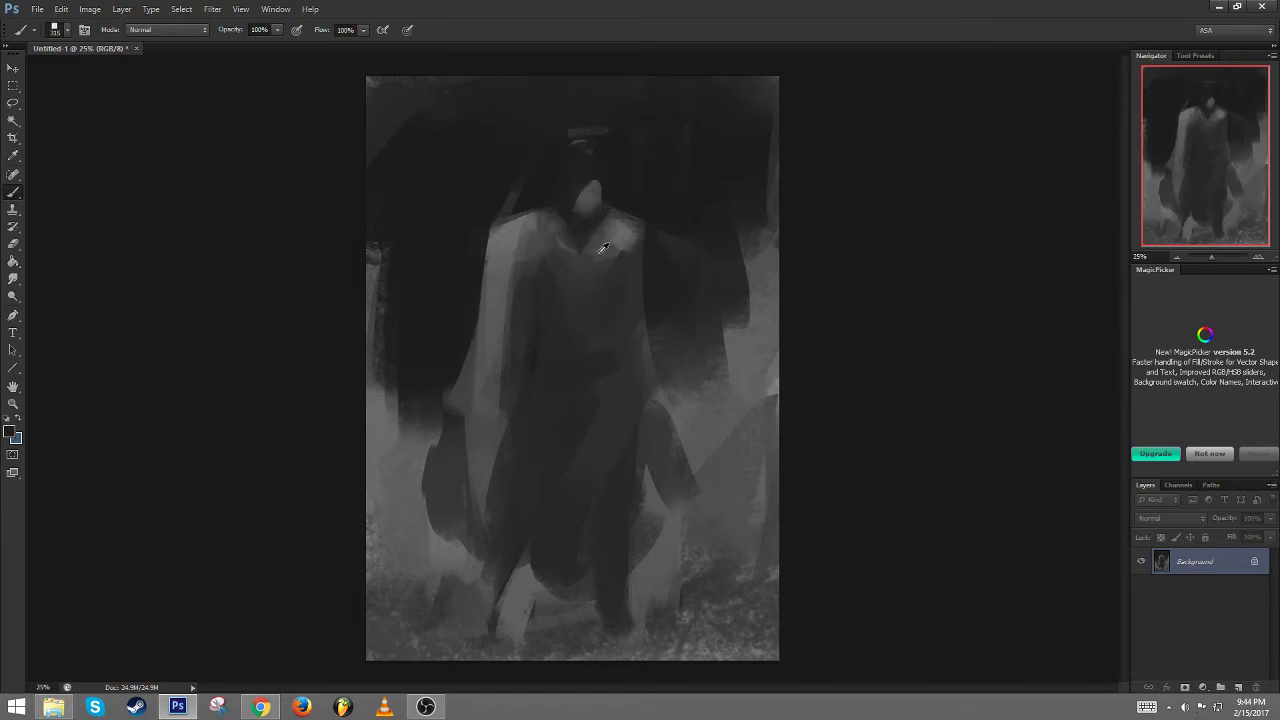
# Repaint the head, shoulders and both arms with sampled greys, forming a broad hooded shape and a wide cloak on the right
pyautogui.keyDown('alt'); pyautogui.click(602, 247); pyautogui.keyUp('alt')
pyautogui.moveTo(602, 247)
pyautogui.mouseDown()
pyautogui.moveTo(543, 186)
pyautogui.moveTo(583, 214)
pyautogui.moveTo(546, 166)
pyautogui.moveTo(513, 185)
pyautogui.moveTo(458, 380)
pyautogui.mouseUp()
pyautogui.keyDown('alt'); pyautogui.click(586, 286); pyautogui.keyUp('alt')
pyautogui.moveTo(592, 278)
pyautogui.mouseDown()
pyautogui.moveTo(624, 323)
pyautogui.moveTo(631, 263)
pyautogui.moveTo(672, 335)
pyautogui.moveTo(713, 357)
pyautogui.moveTo(641, 428)
pyautogui.moveTo(657, 343)
pyautogui.moveTo(704, 398)
pyautogui.moveTo(648, 280)
pyautogui.moveTo(667, 293)
pyautogui.moveTo(674, 391)
pyautogui.mouseUp()
pyautogui.keyDown('alt'); pyautogui.click(622, 286); pyautogui.keyUp('alt')
pyautogui.keyDown('alt'); pyautogui.click(617, 235); pyautogui.keyUp('alt')
pyautogui.moveTo(617, 235)
pyautogui.mouseDown()
pyautogui.moveTo(654, 244)
pyautogui.moveTo(608, 275)
pyautogui.moveTo(631, 263)
pyautogui.moveTo(674, 282)
pyautogui.moveTo(686, 386)
pyautogui.mouseUp()
pyautogui.keyDown('alt'); pyautogui.click(479, 223); pyautogui.keyUp('alt')
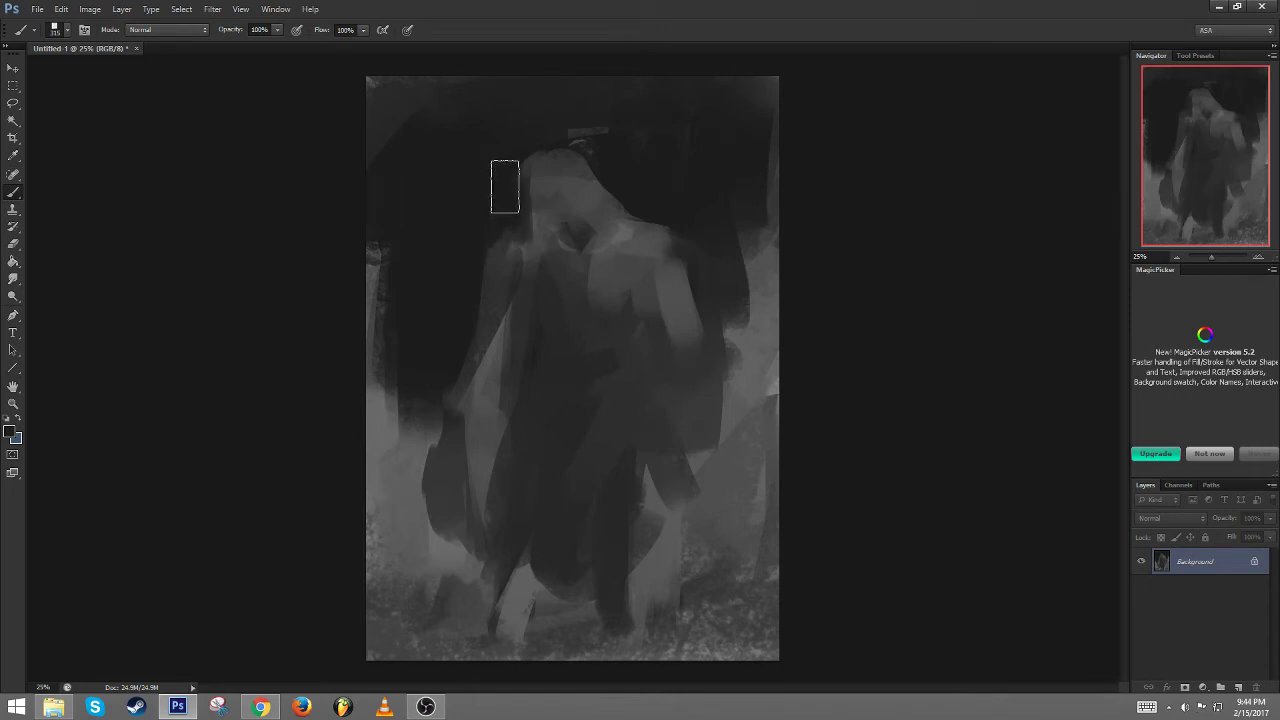
# Flip the canvas horizontally and paint a dark face opening inside the hood with sampled dark grey
pyautogui.moveTo(505, 186); pyautogui.dragTo(504, 202)
pyautogui.hotkey('ctrl', 'shift', 'h')
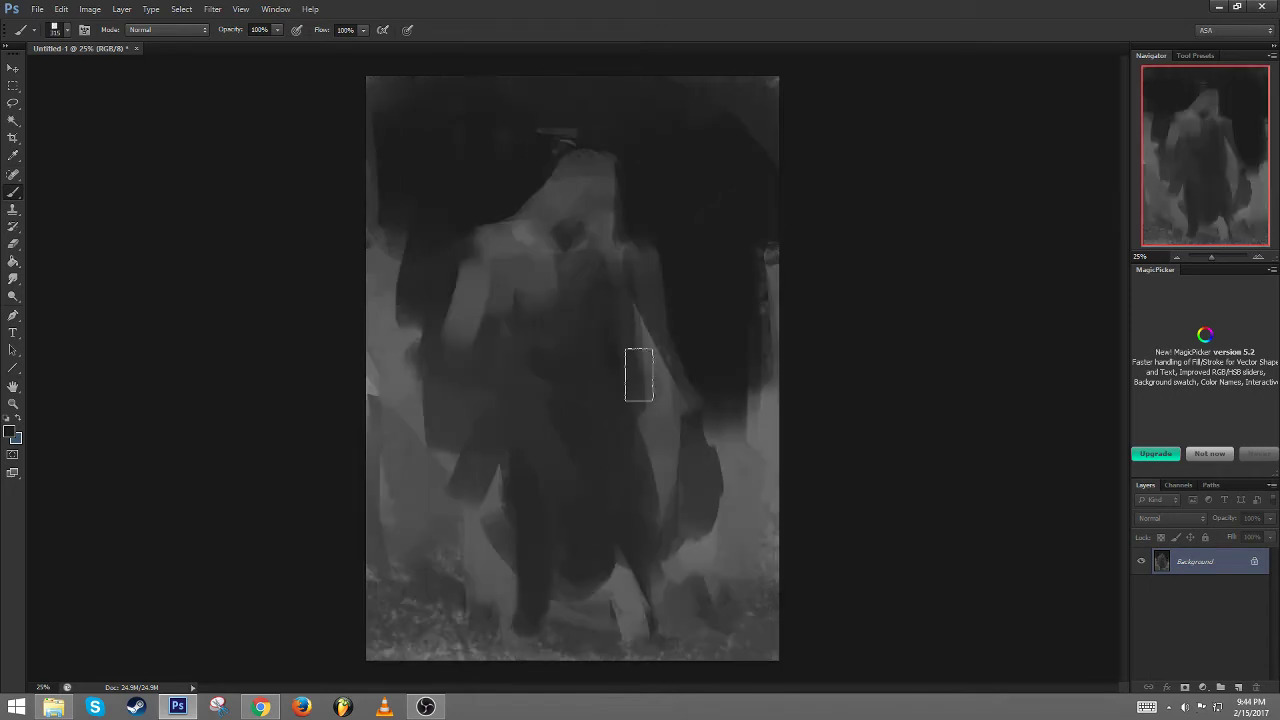
pyautogui.keyDown('alt'); pyautogui.click(588, 245); pyautogui.keyUp('alt')
pyautogui.moveTo(598, 196); pyautogui.dragTo(549, 248)
pyautogui.hotkey('ctrl', 'z')
pyautogui.moveTo(595, 202)
pyautogui.mouseDown()
pyautogui.moveTo(569, 223)
pyautogui.moveTo(583, 222)
pyautogui.moveTo(597, 264)
pyautogui.mouseUp()
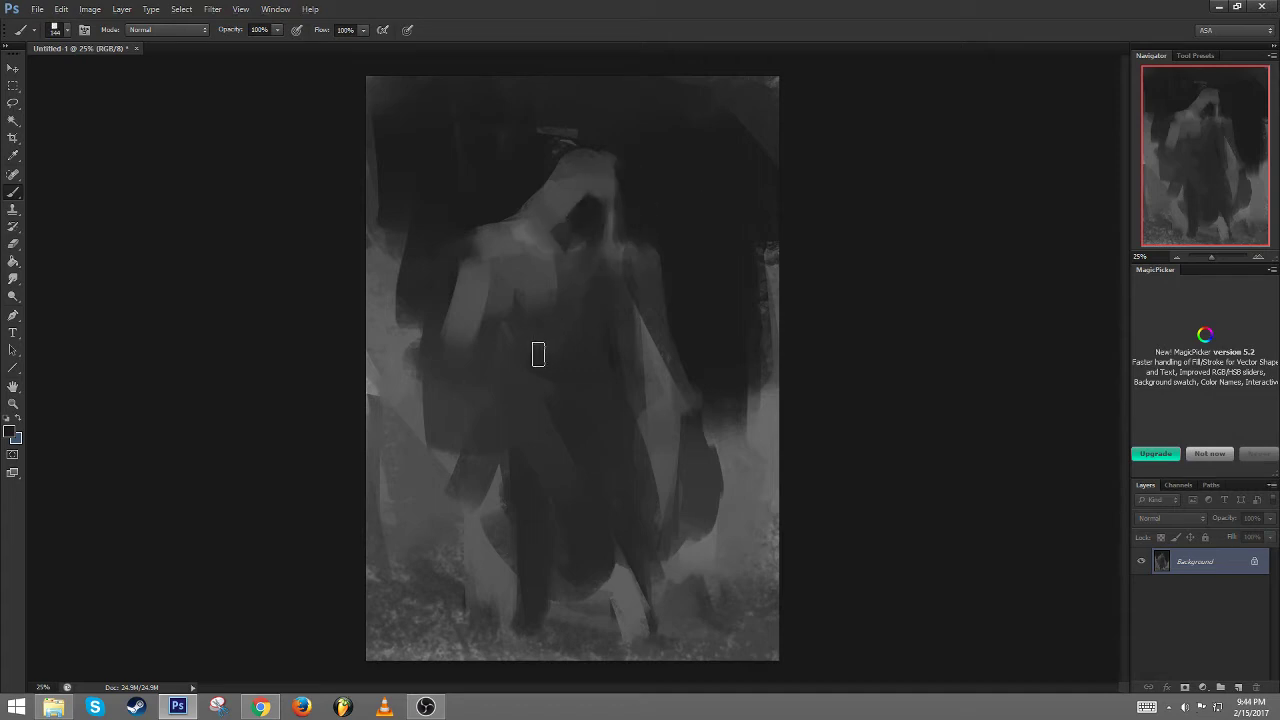
pyautogui.hotkey('ctrl', 'z')
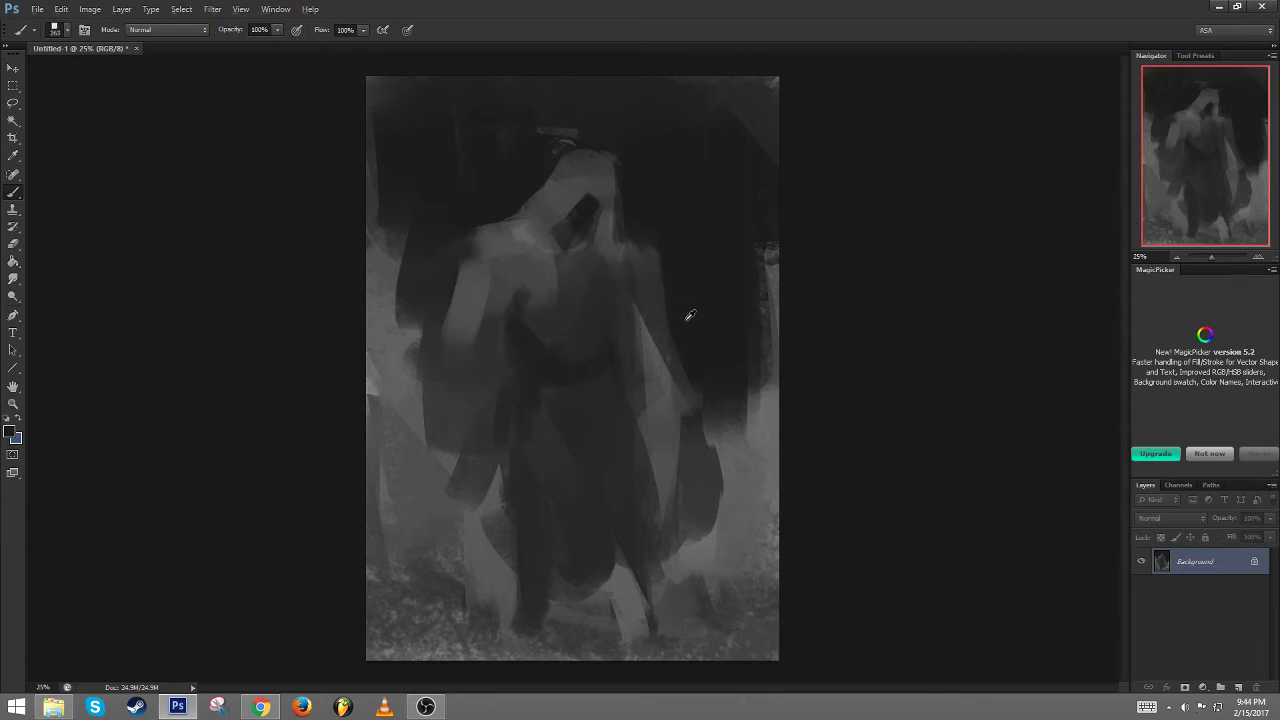
# Lighten the upper chest below the hood and darken the belly area with sampled greys
pyautogui.keyDown('alt'); pyautogui.click(721, 420); pyautogui.keyUp('alt')
pyautogui.moveTo(563, 271)
pyautogui.mouseDown()
pyautogui.moveTo(603, 292)
pyautogui.moveTo(594, 267)
pyautogui.moveTo(559, 343)
pyautogui.moveTo(596, 290)
pyautogui.moveTo(577, 324)
pyautogui.moveTo(593, 271)
pyautogui.moveTo(597, 323)
pyautogui.moveTo(593, 272)
pyautogui.mouseUp()
pyautogui.keyDown('alt'); pyautogui.click(594, 277); pyautogui.keyUp('alt')
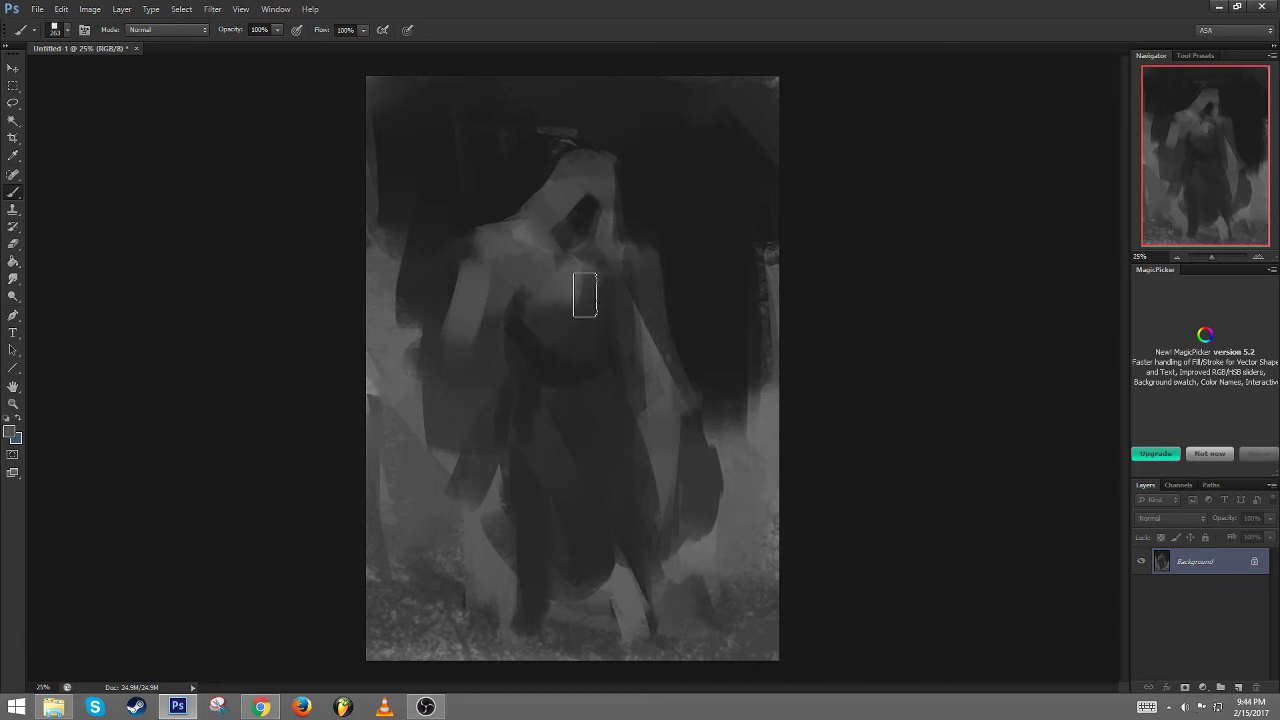
pyautogui.keyDown('alt'); pyautogui.click(539, 361); pyautogui.keyUp('alt')
pyautogui.moveTo(564, 374); pyautogui.dragTo(522, 324)
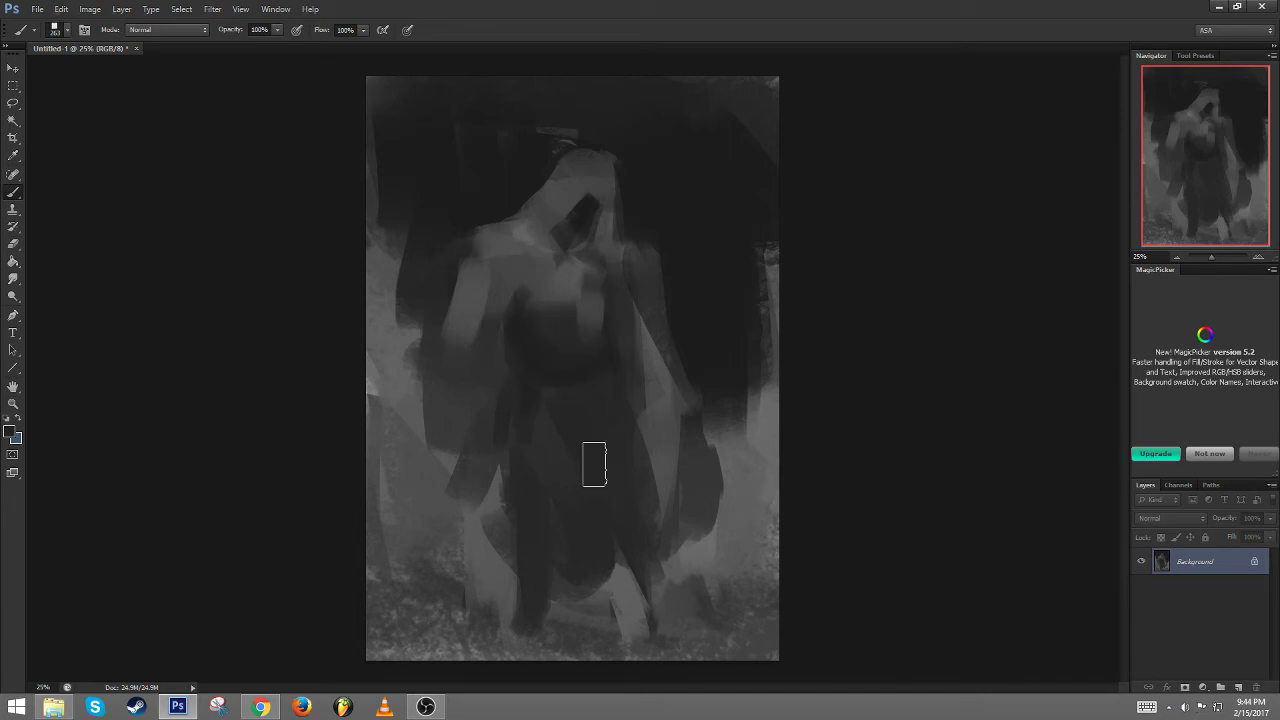
# Flip the canvas horizontally and paint over the hood opening and the neck with sampled greys
pyautogui.hotkey('ctrl', 'shift', 'h')
pyautogui.keyDown('alt'); pyautogui.click(604, 381); pyautogui.keyUp('alt')
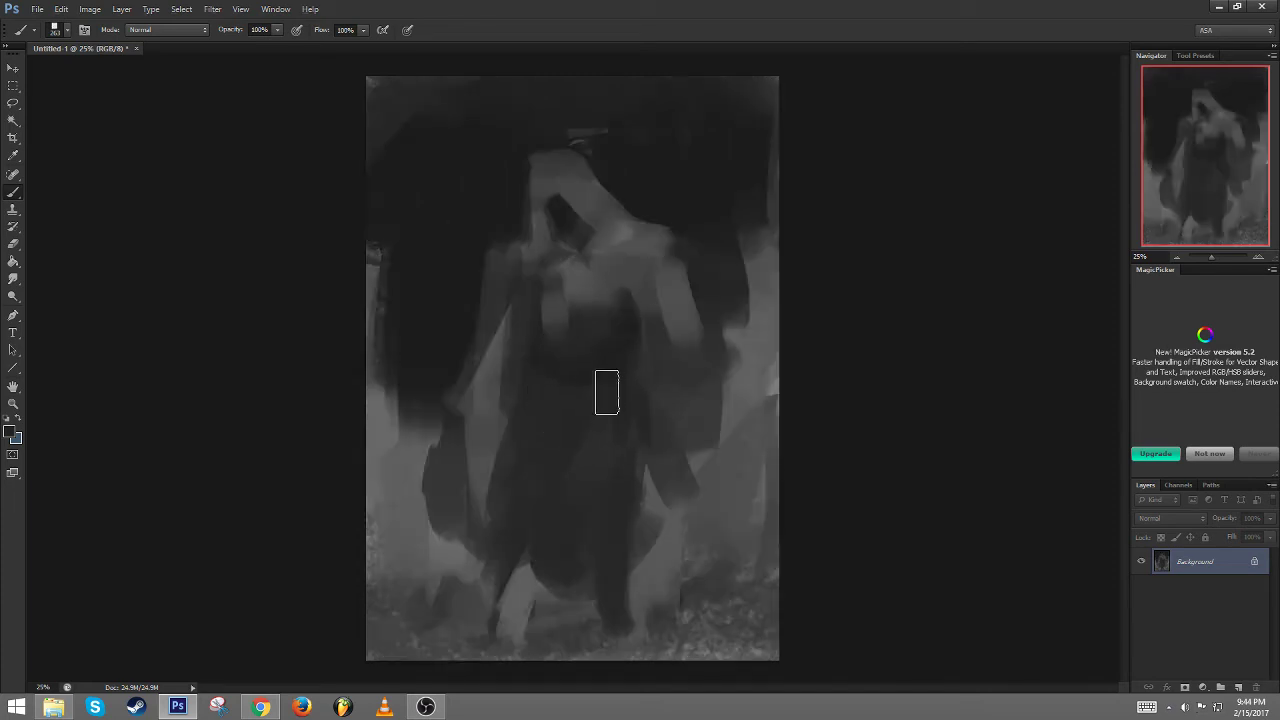
pyautogui.moveTo(621, 361); pyautogui.dragTo(610, 365)
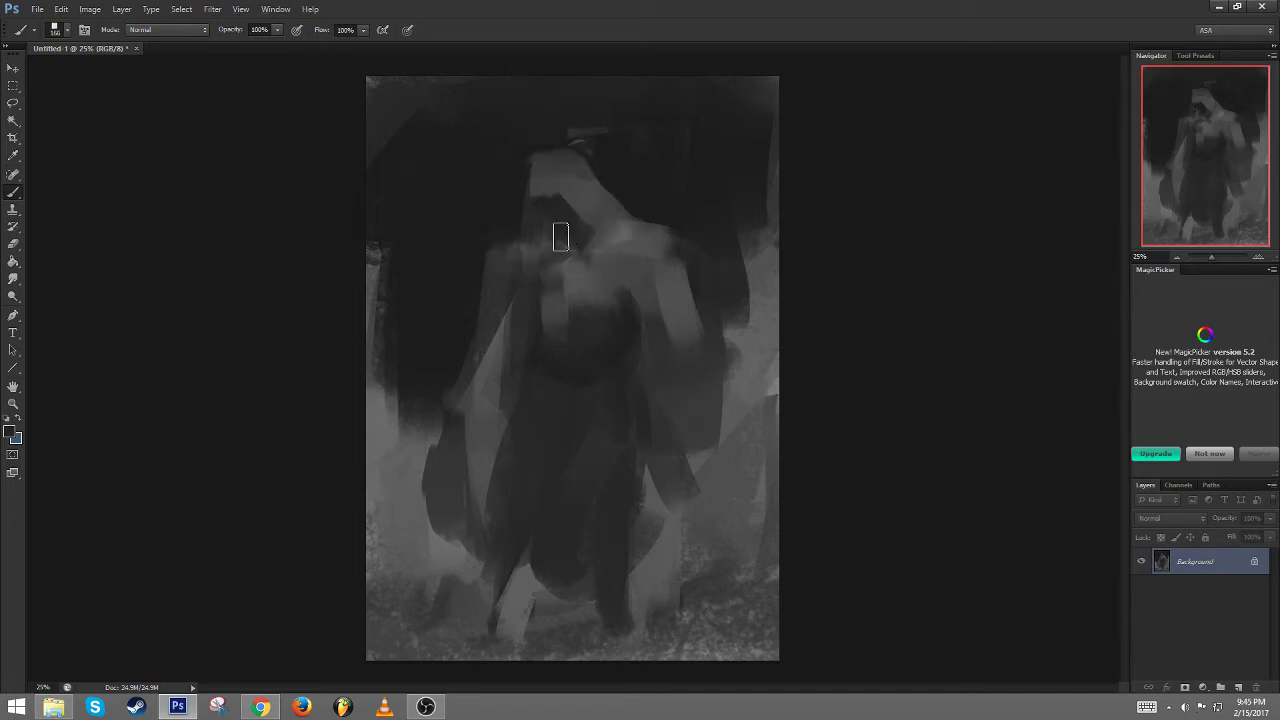
pyautogui.keyDown('alt'); pyautogui.click(562, 190); pyautogui.keyUp('alt')
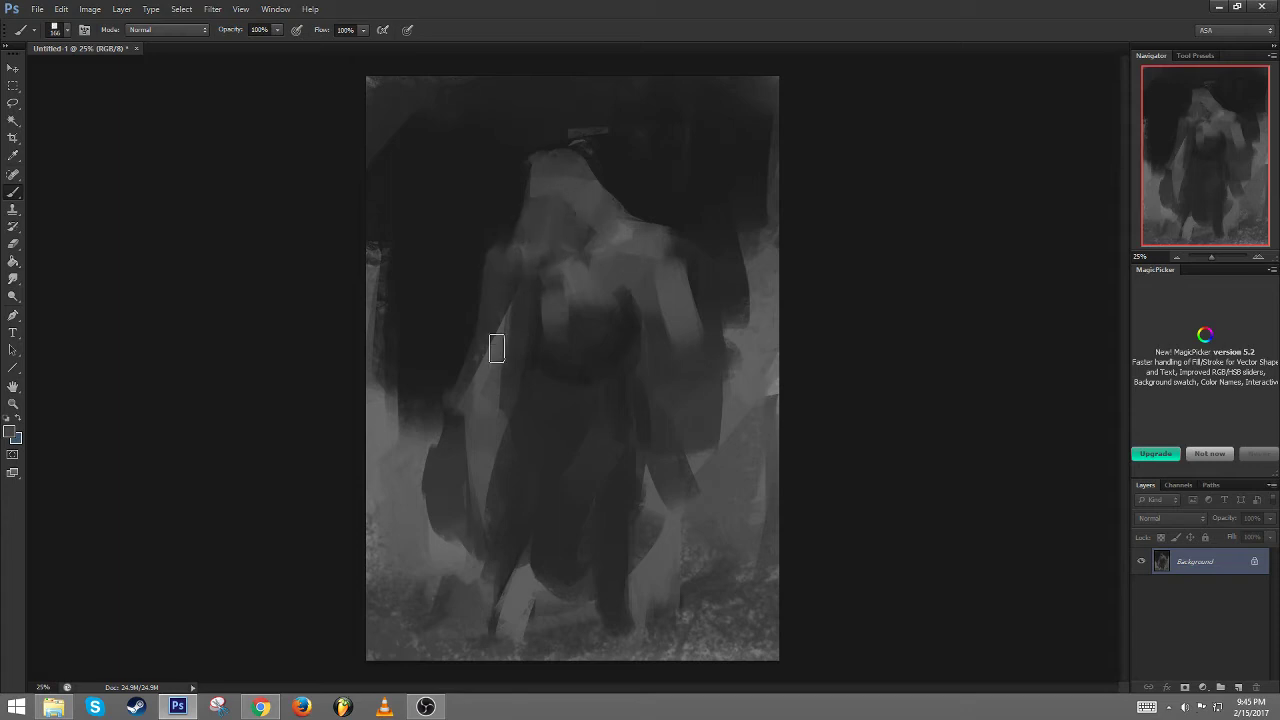
pyautogui.moveTo(540, 258); pyautogui.dragTo(551, 257)
# Reshape the right arm from shoulder to hand with sampled mid grey, forming a broad curved sleeve
pyautogui.keyDown('alt'); pyautogui.click(522, 233); pyautogui.keyUp('alt')
pyautogui.moveTo(637, 281); pyautogui.dragTo(680, 272)
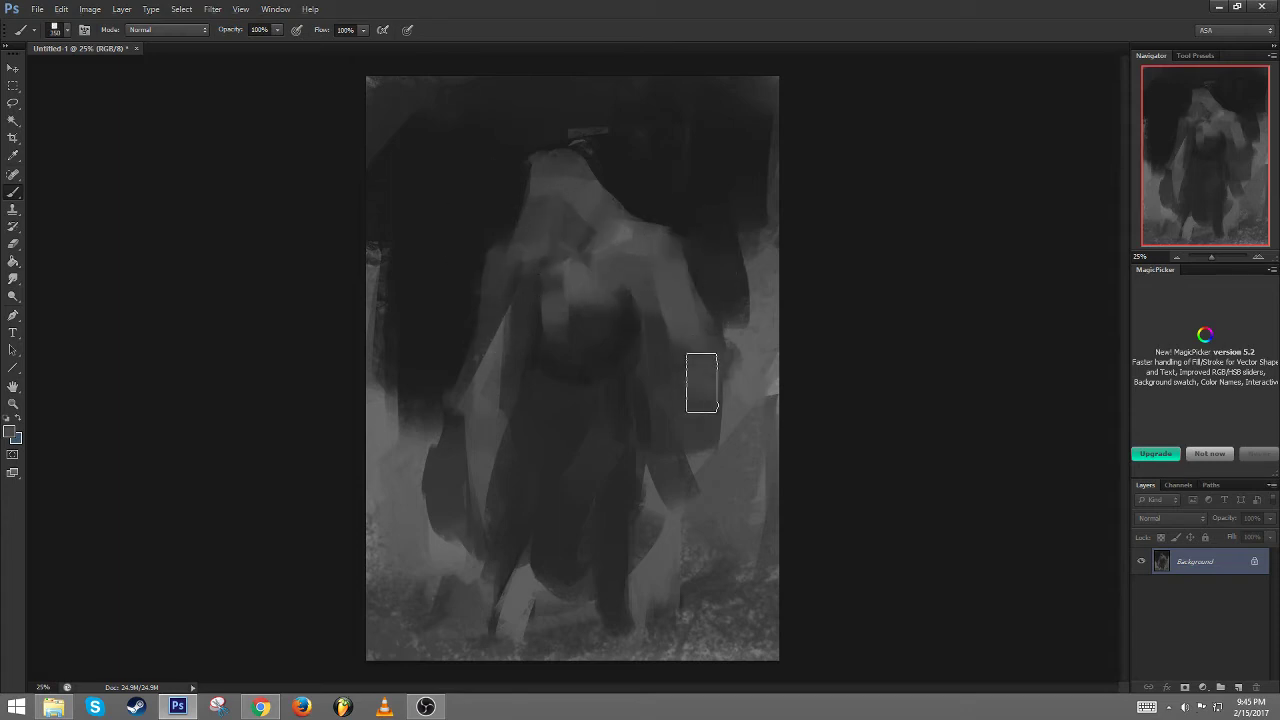
pyautogui.moveTo(651, 351); pyautogui.dragTo(594, 404)
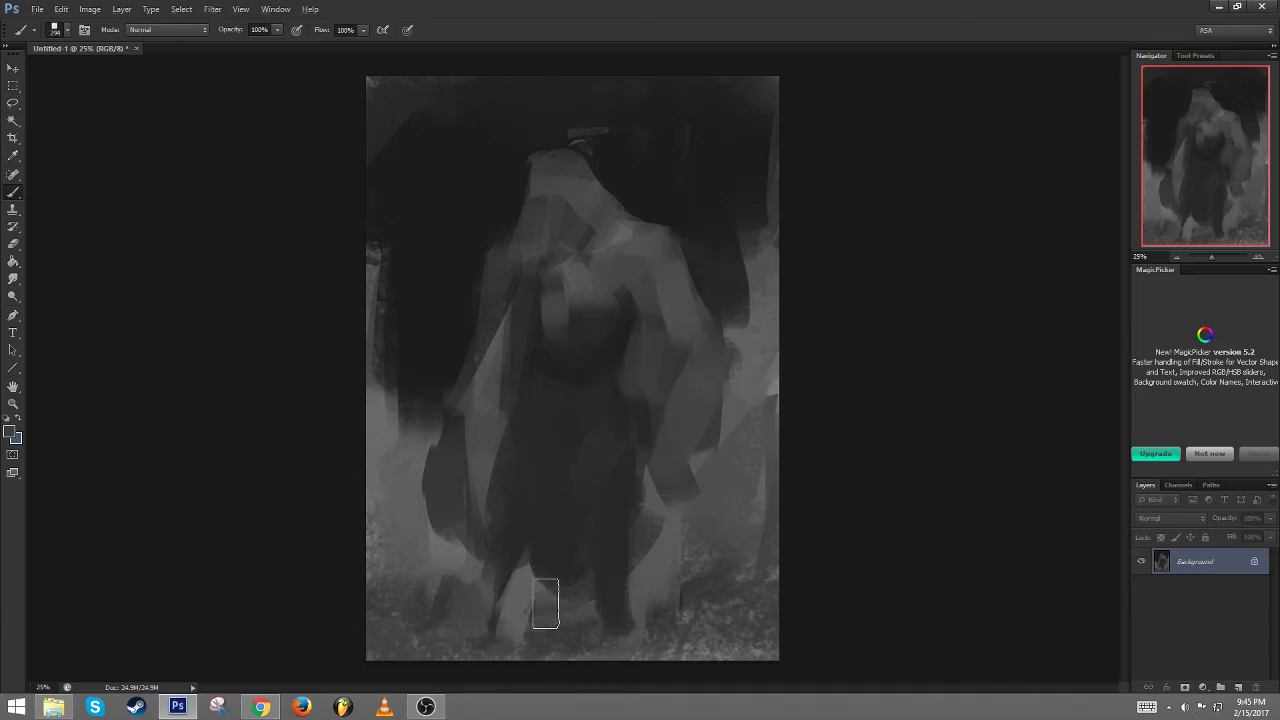
# Paint the left leg in lighter grey and even out the waist with sampled dark greys
pyautogui.moveTo(547, 590)
pyautogui.mouseDown()
pyautogui.moveTo(540, 494)
pyautogui.moveTo(508, 592)
pyautogui.mouseUp()
pyautogui.keyDown('alt'); pyautogui.click(612, 477); pyautogui.keyUp('alt')
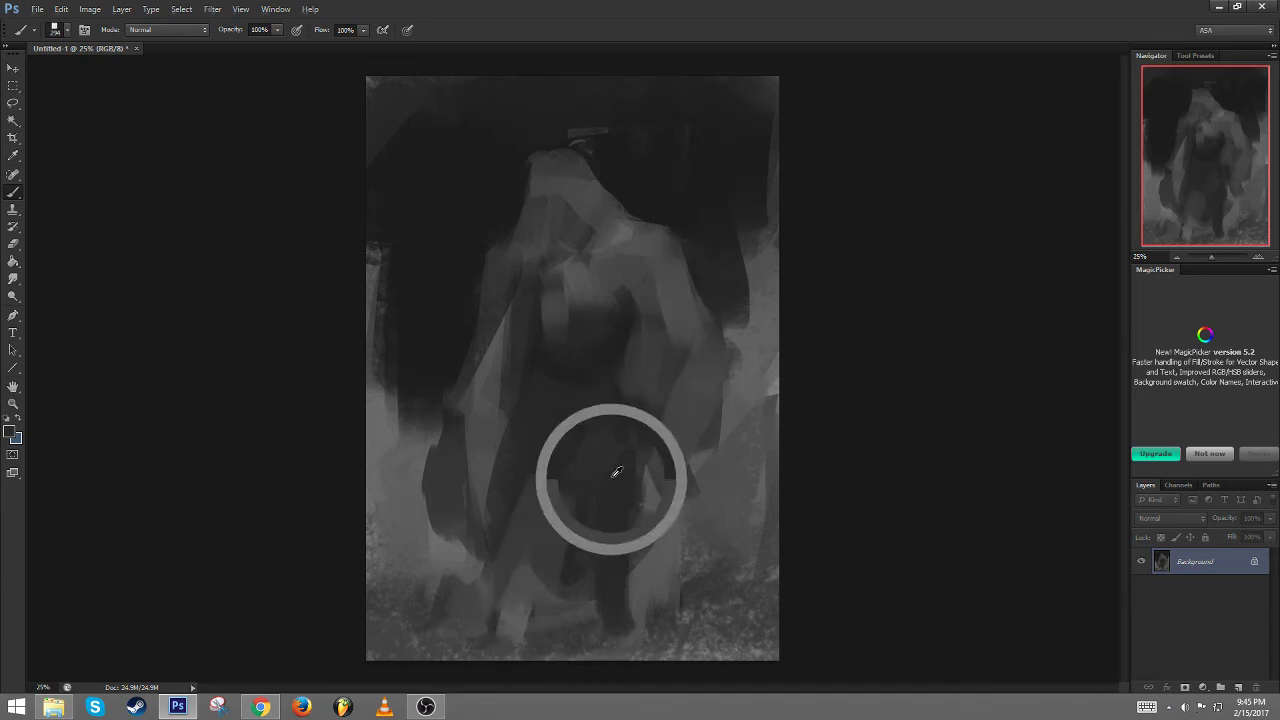
pyautogui.keyDown('alt'); pyautogui.click(621, 361); pyautogui.keyUp('alt')
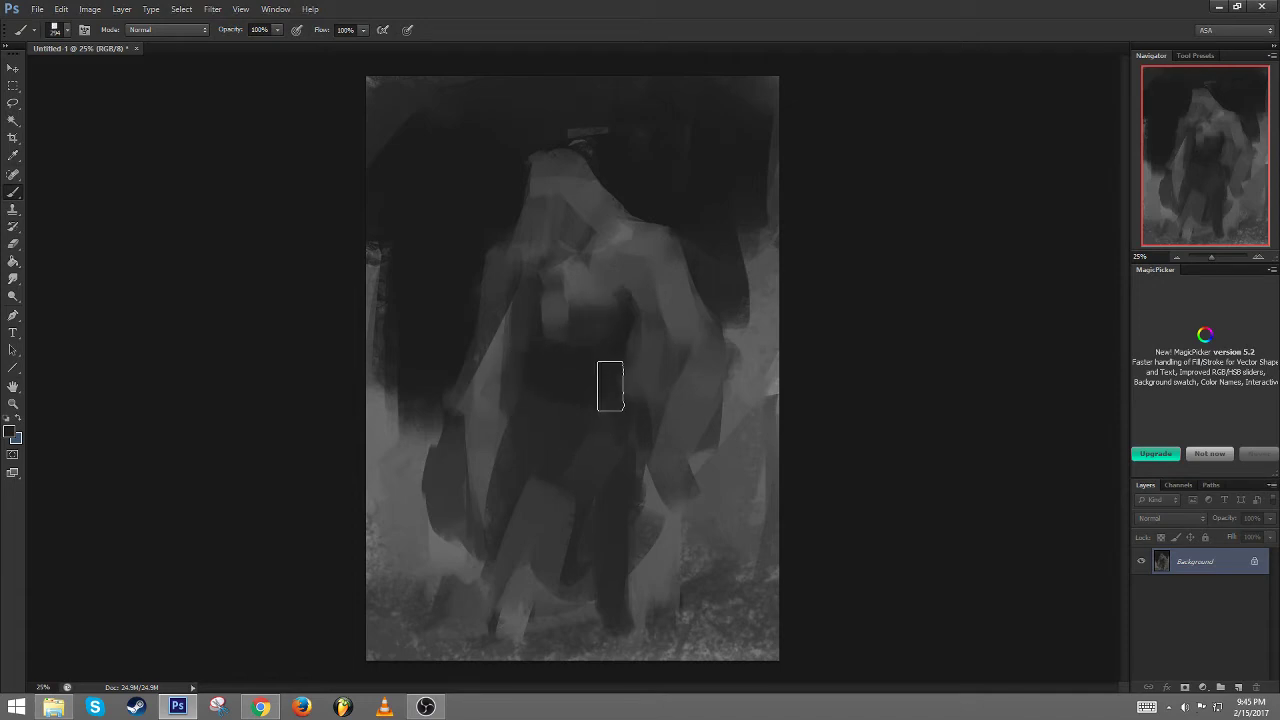
pyautogui.keyDown('alt'); pyautogui.click(578, 419); pyautogui.keyUp('alt')
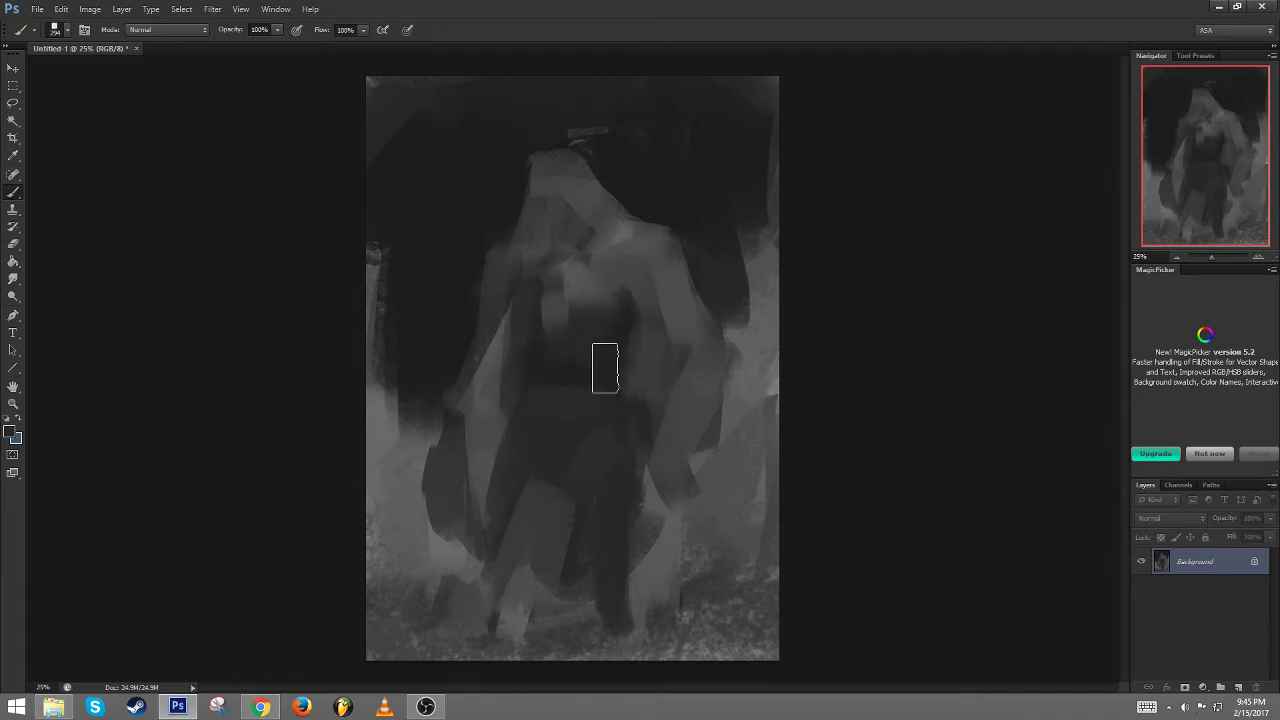
# Darken the left side of the torso and narrow the light gap between the left arm and body
pyautogui.moveTo(572, 369); pyautogui.dragTo(494, 380)
pyautogui.keyDown('alt'); pyautogui.click(549, 379); pyautogui.keyUp('alt')
pyautogui.moveTo(506, 315); pyautogui.dragTo(485, 388)
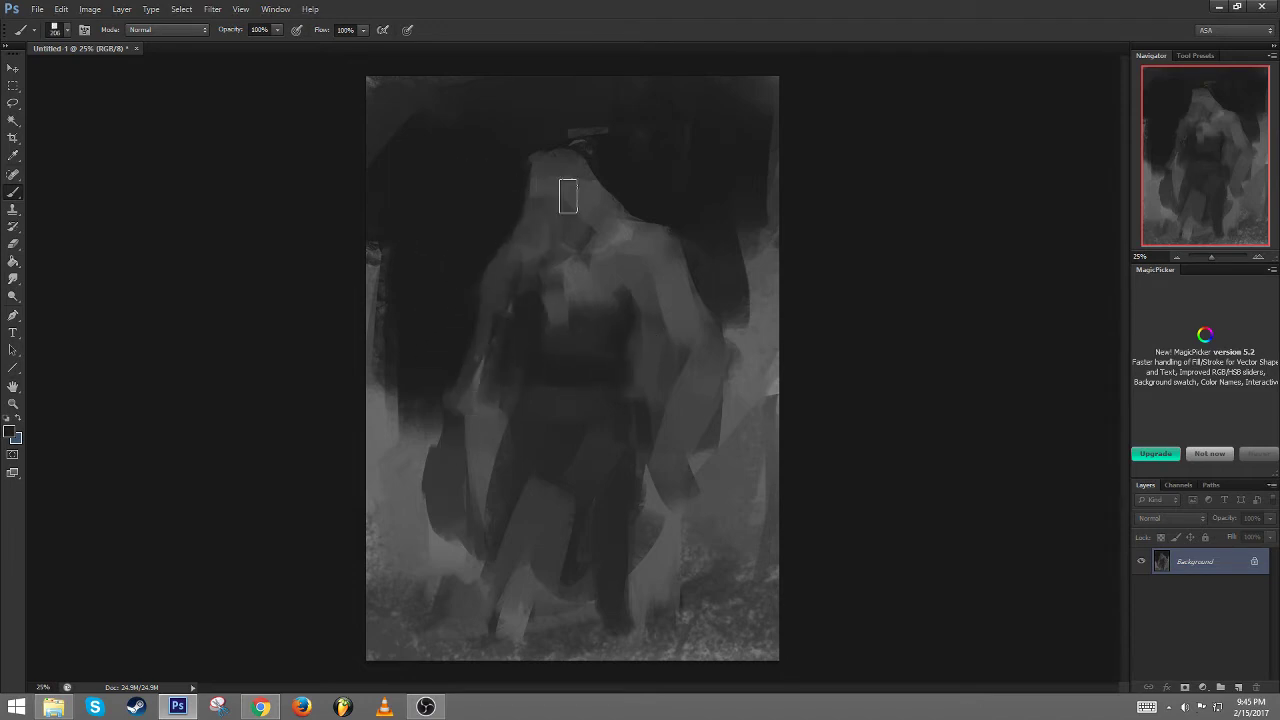
# Flip the canvas horizontally, repaint the dark face opening, and add a grey diagonal fold from the shoulder across the chest
pyautogui.hotkey('ctrl', 'shift', 'h')
pyautogui.moveTo(588, 207)
pyautogui.mouseDown()
pyautogui.moveTo(571, 214)
pyautogui.moveTo(589, 209)
pyautogui.moveTo(565, 300)
pyautogui.moveTo(506, 297)
pyautogui.moveTo(506, 271)
pyautogui.moveTo(472, 270)
pyautogui.moveTo(514, 234)
pyautogui.moveTo(562, 330)
pyautogui.mouseUp()
pyautogui.keyDown('alt'); pyautogui.click(523, 260); pyautogui.keyUp('alt')
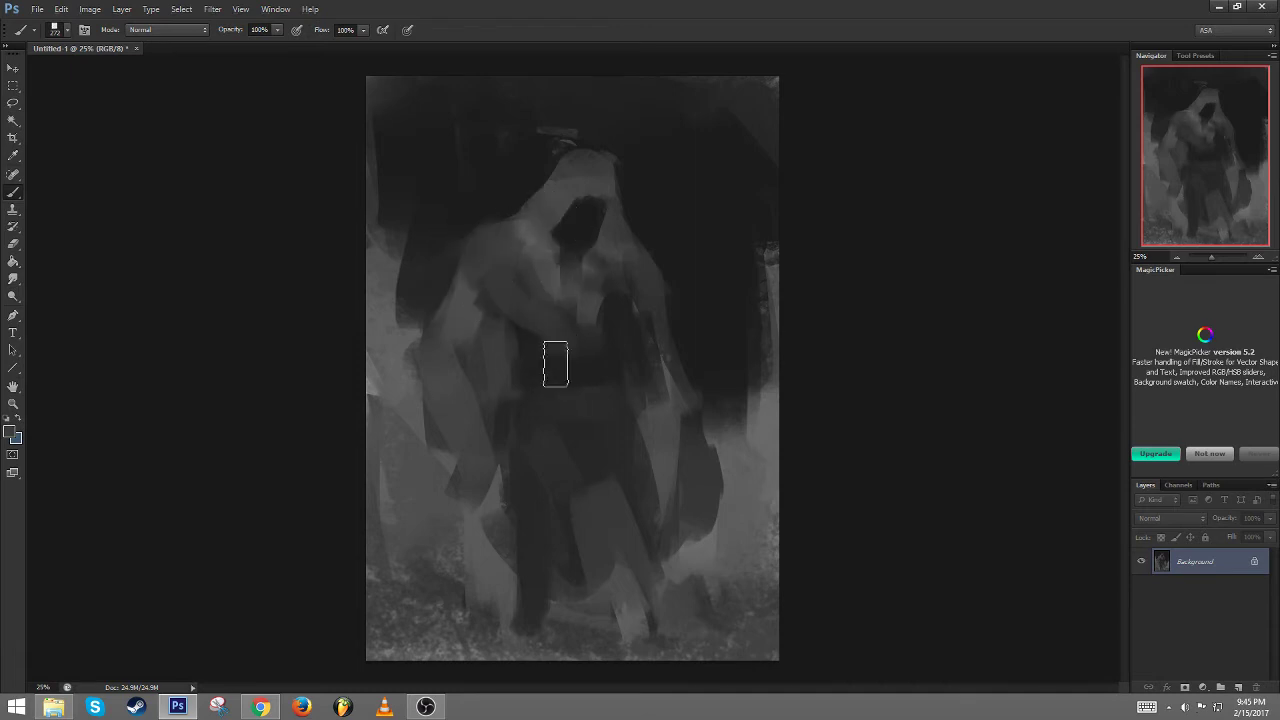
# Flip the canvas back, shade beneath the right shoulder, and cover the light chest marks with sampled dark grey
pyautogui.hotkey('ctrl', 'shift', 'h')
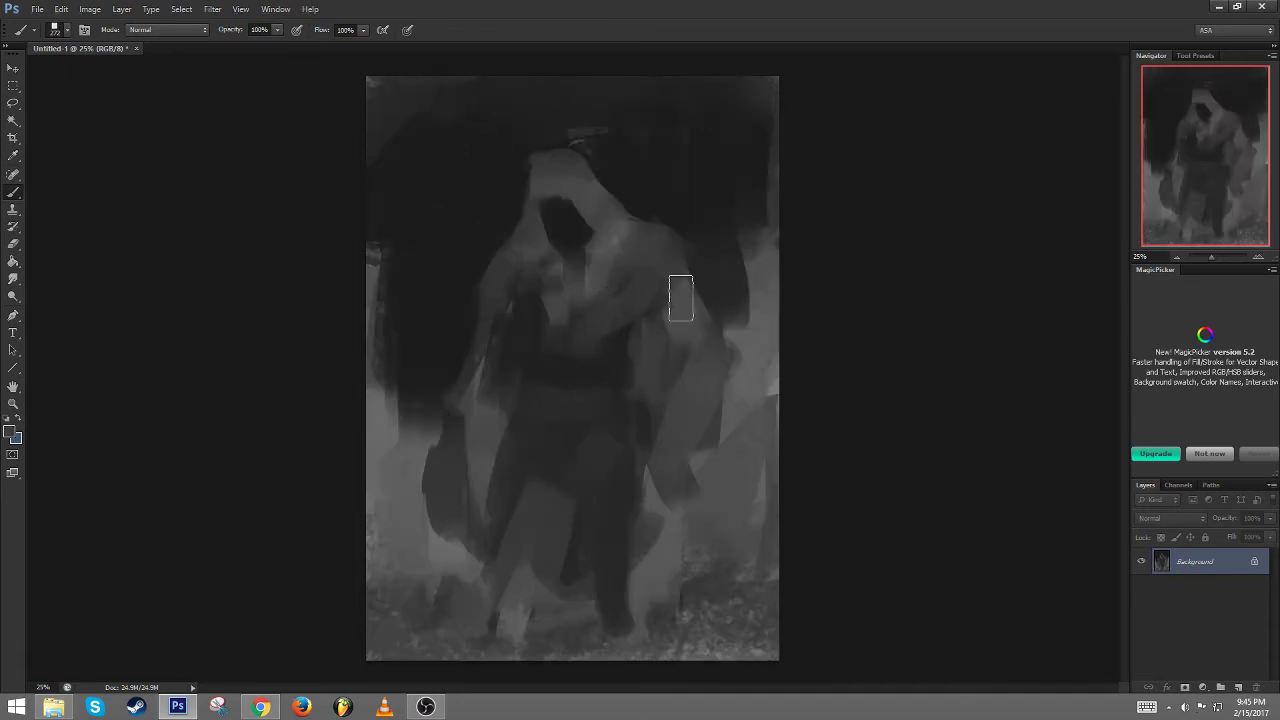
pyautogui.moveTo(659, 310); pyautogui.dragTo(669, 317)
pyautogui.keyDown('alt'); pyautogui.click(598, 374); pyautogui.keyUp('alt')
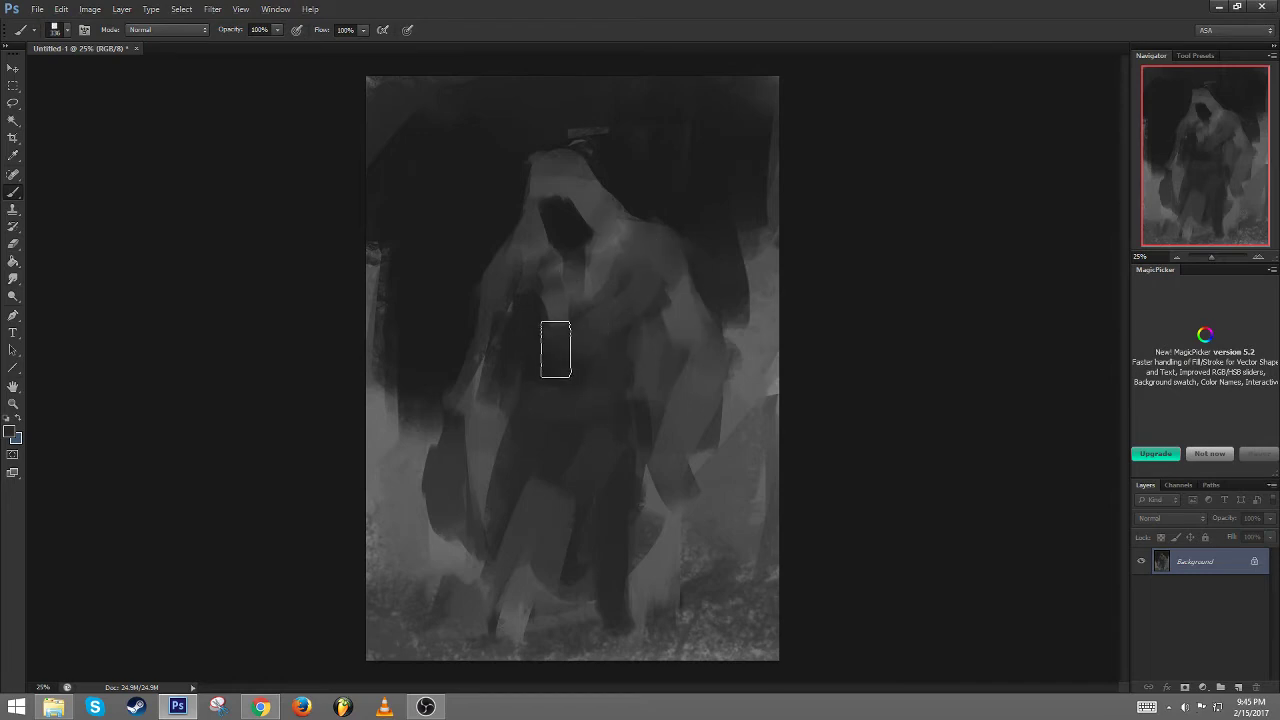
pyautogui.keyDown('alt'); pyautogui.click(530, 298); pyautogui.keyUp('alt')
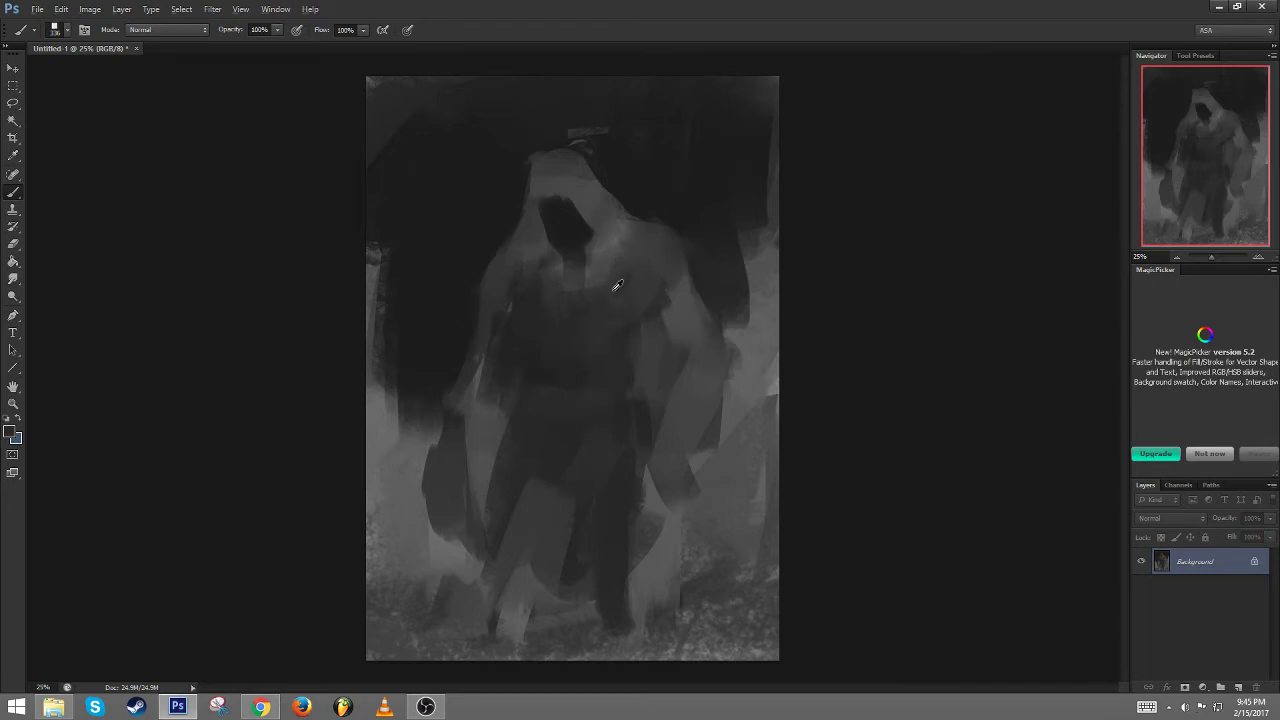
# Widen the dark face opening toward the hood's left edge and blend the neck into the chest
pyautogui.keyDown('alt'); pyautogui.click(548, 222); pyautogui.keyUp('alt')
pyautogui.moveTo(551, 218); pyautogui.dragTo(538, 232)
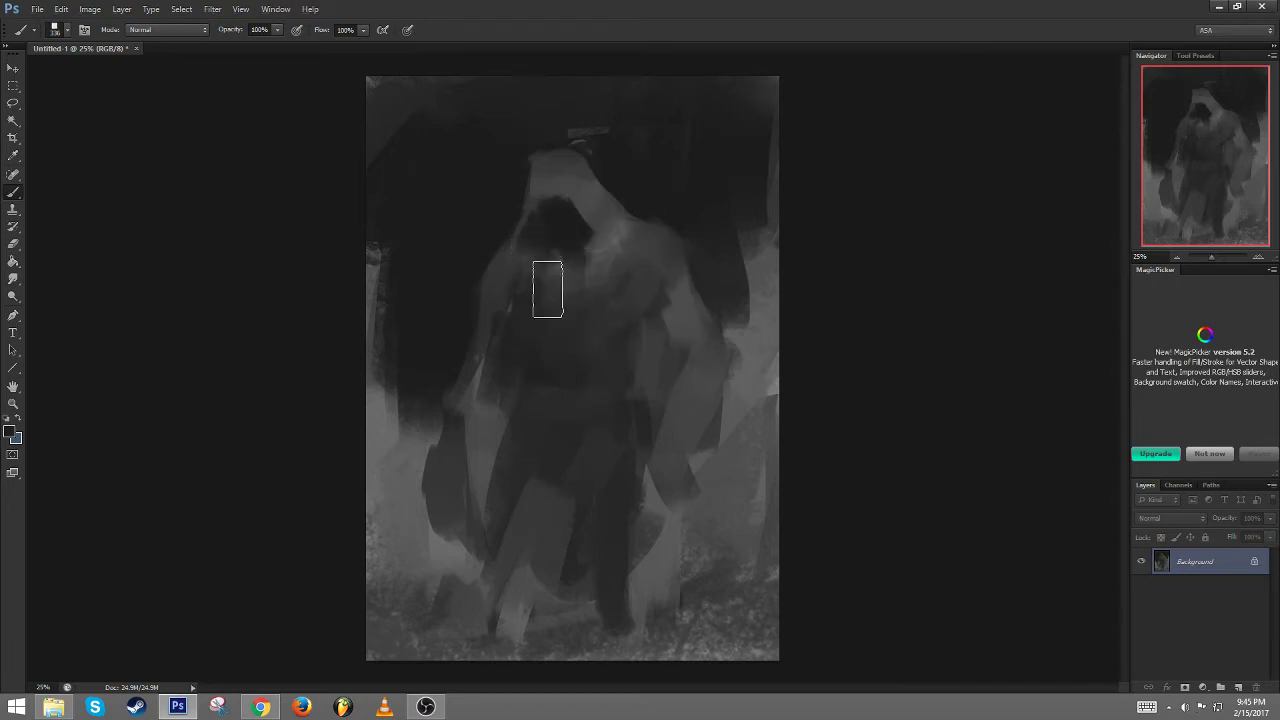
pyautogui.keyDown('alt'); pyautogui.click(592, 257); pyautogui.keyUp('alt')
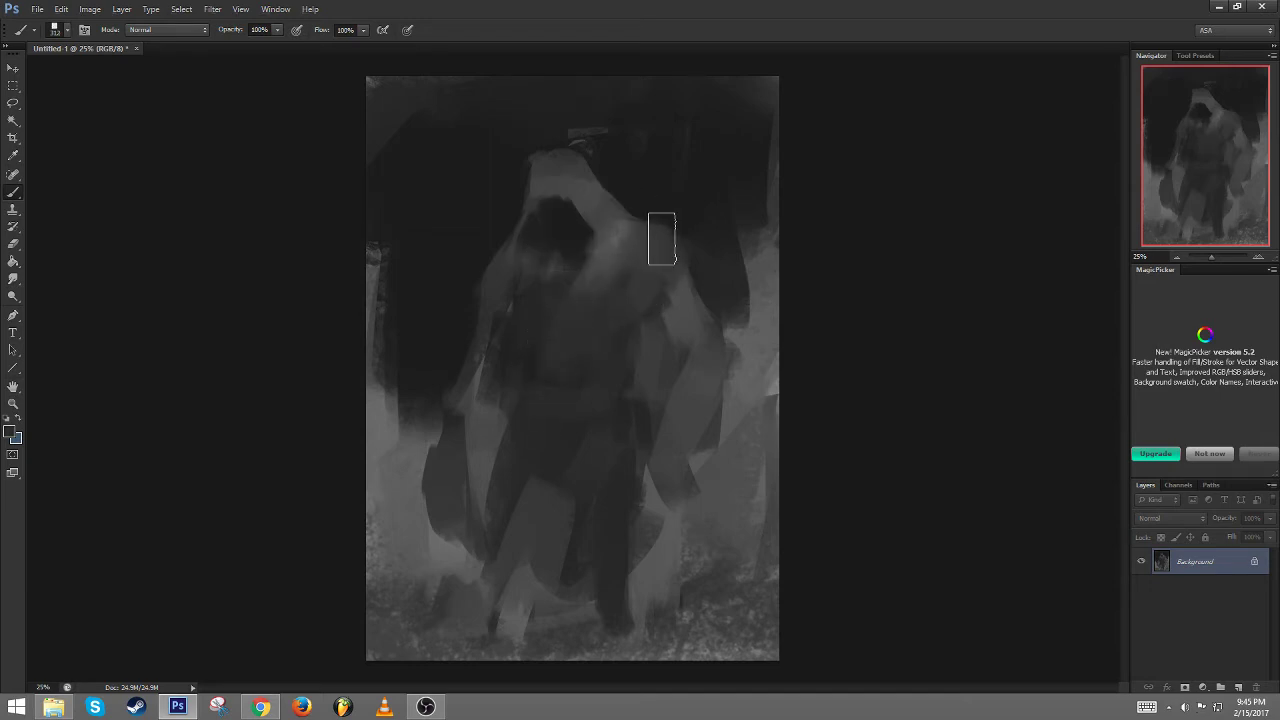
# Smooth the right shoulder with sampled grey and refine the dark shapes in and below the hood opening
pyautogui.keyDown('alt'); pyautogui.click(655, 296); pyautogui.keyUp('alt')
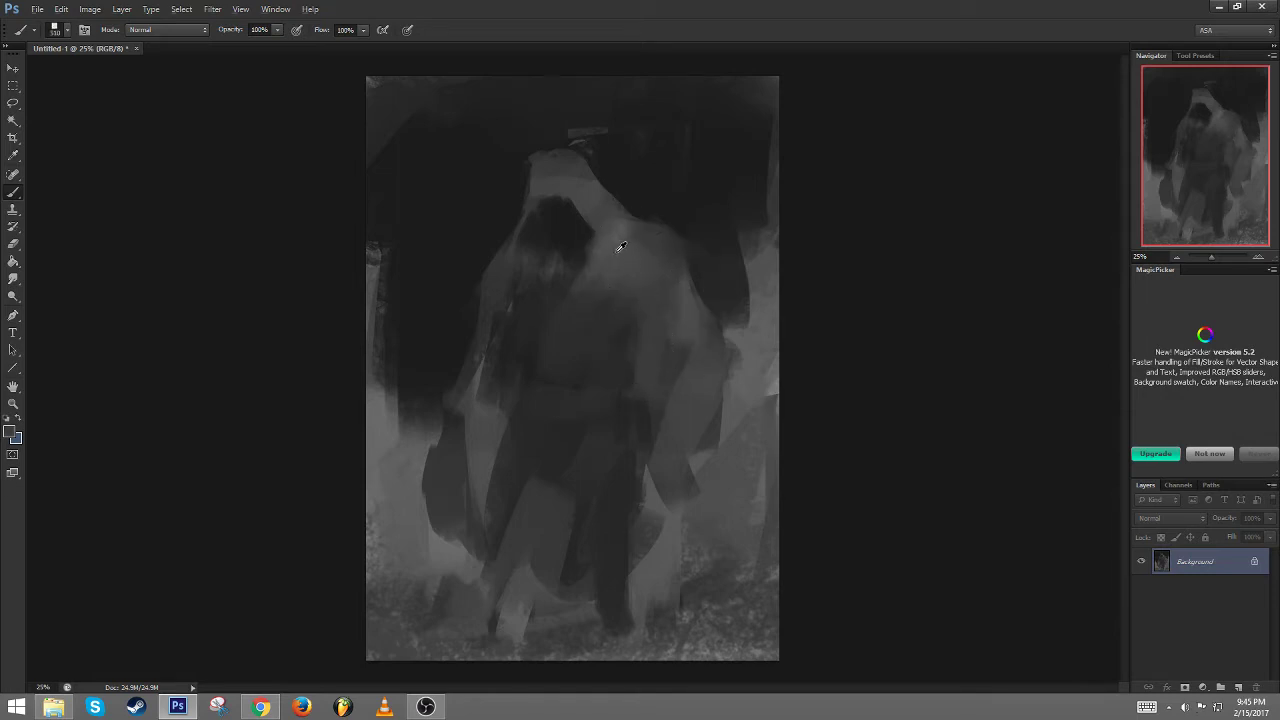
pyautogui.keyDown('alt'); pyautogui.click(535, 235); pyautogui.keyUp('alt')
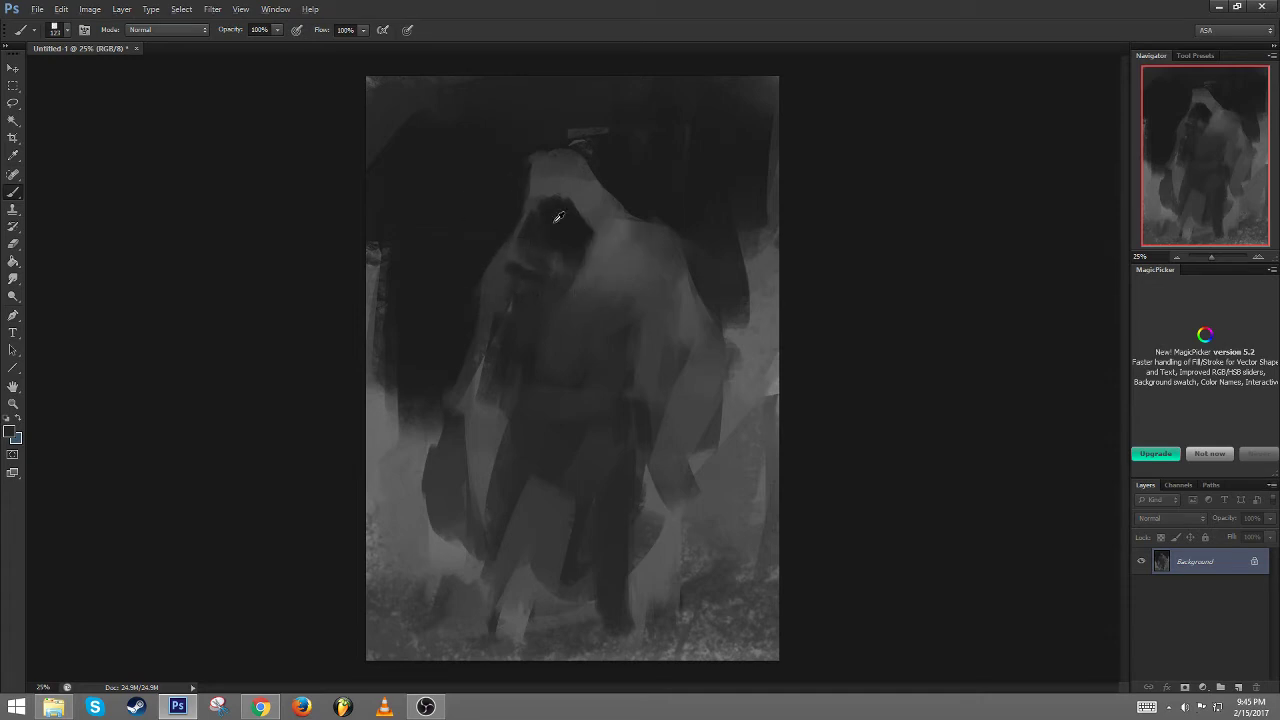
pyautogui.moveTo(558, 217); pyautogui.dragTo(572, 209)
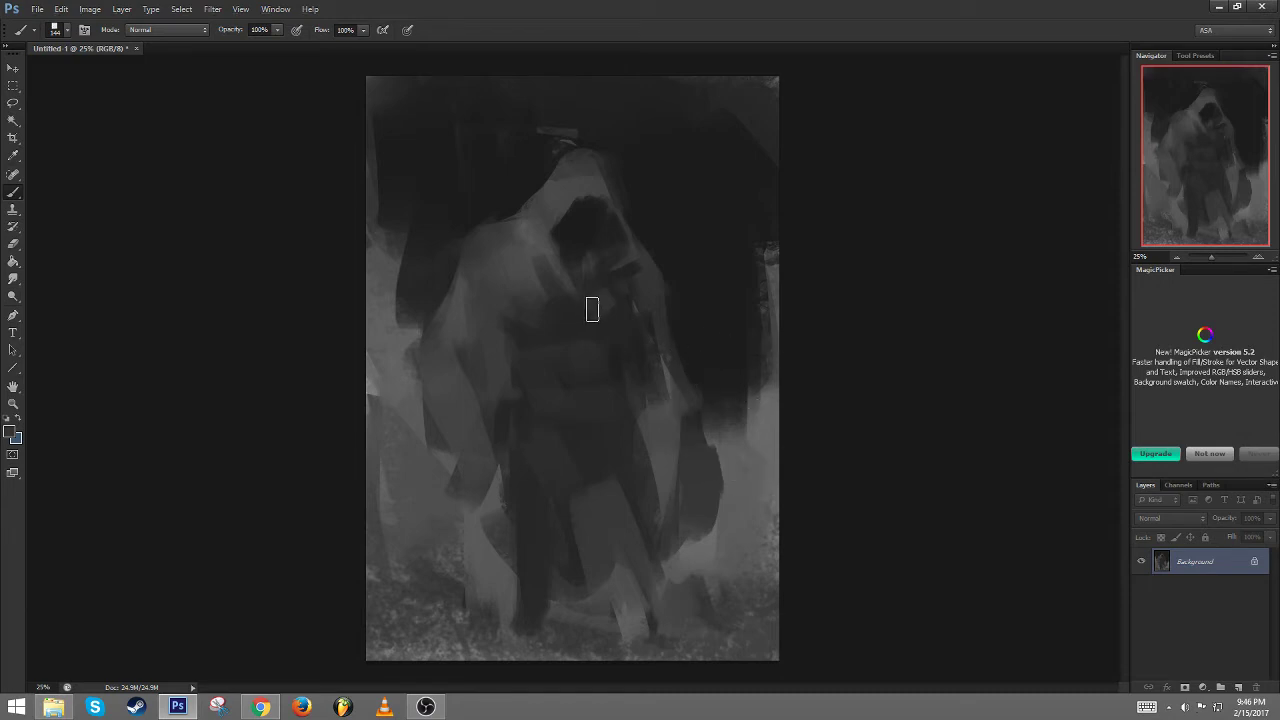
# Paint a small light grey patch on the chest below the hood and darken the torso around it
pyautogui.moveTo(588, 315); pyautogui.dragTo(611, 327)
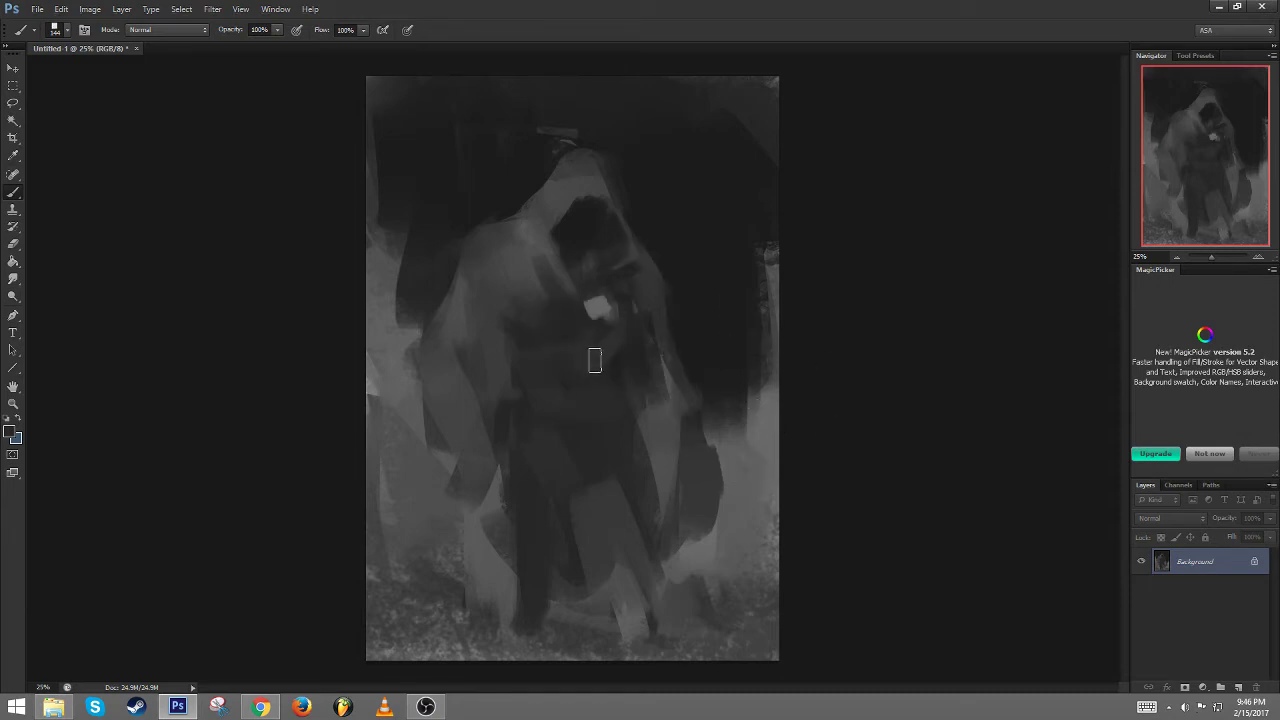
pyautogui.moveTo(574, 331); pyautogui.dragTo(584, 373)
pyautogui.keyDown('alt'); pyautogui.click(618, 362); pyautogui.keyUp('alt')
pyautogui.keyDown('alt'); pyautogui.click(676, 310); pyautogui.keyUp('alt')
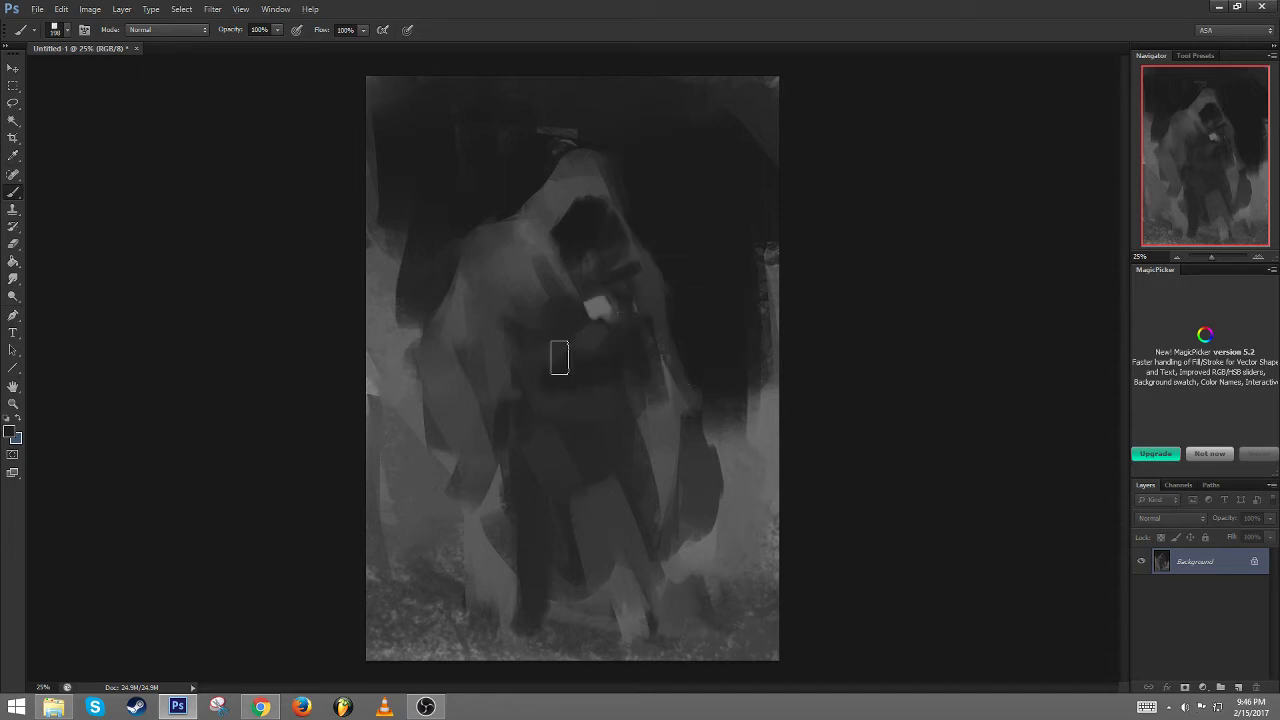
# Darken the torso down to the hips and broaden the left leg with sampled dark grey
pyautogui.moveTo(517, 408)
pyautogui.mouseDown()
pyautogui.moveTo(634, 400)
pyautogui.moveTo(553, 426)
pyautogui.moveTo(554, 413)
pyautogui.moveTo(534, 434)
pyautogui.moveTo(505, 409)
pyautogui.moveTo(502, 358)
pyautogui.moveTo(516, 377)
pyautogui.moveTo(487, 459)
pyautogui.moveTo(411, 402)
pyautogui.moveTo(417, 392)
pyautogui.moveTo(442, 448)
pyautogui.moveTo(423, 473)
pyautogui.moveTo(458, 485)
pyautogui.moveTo(544, 428)
pyautogui.mouseUp()
pyautogui.keyDown('alt'); pyautogui.click(657, 414); pyautogui.keyUp('alt')
pyautogui.moveTo(639, 390)
pyautogui.mouseDown()
pyautogui.moveTo(649, 432)
pyautogui.moveTo(621, 439)
pyautogui.moveTo(633, 494)
pyautogui.moveTo(603, 480)
pyautogui.moveTo(521, 621)
pyautogui.mouseUp()
pyautogui.keyDown('alt'); pyautogui.click(621, 438); pyautogui.keyUp('alt')
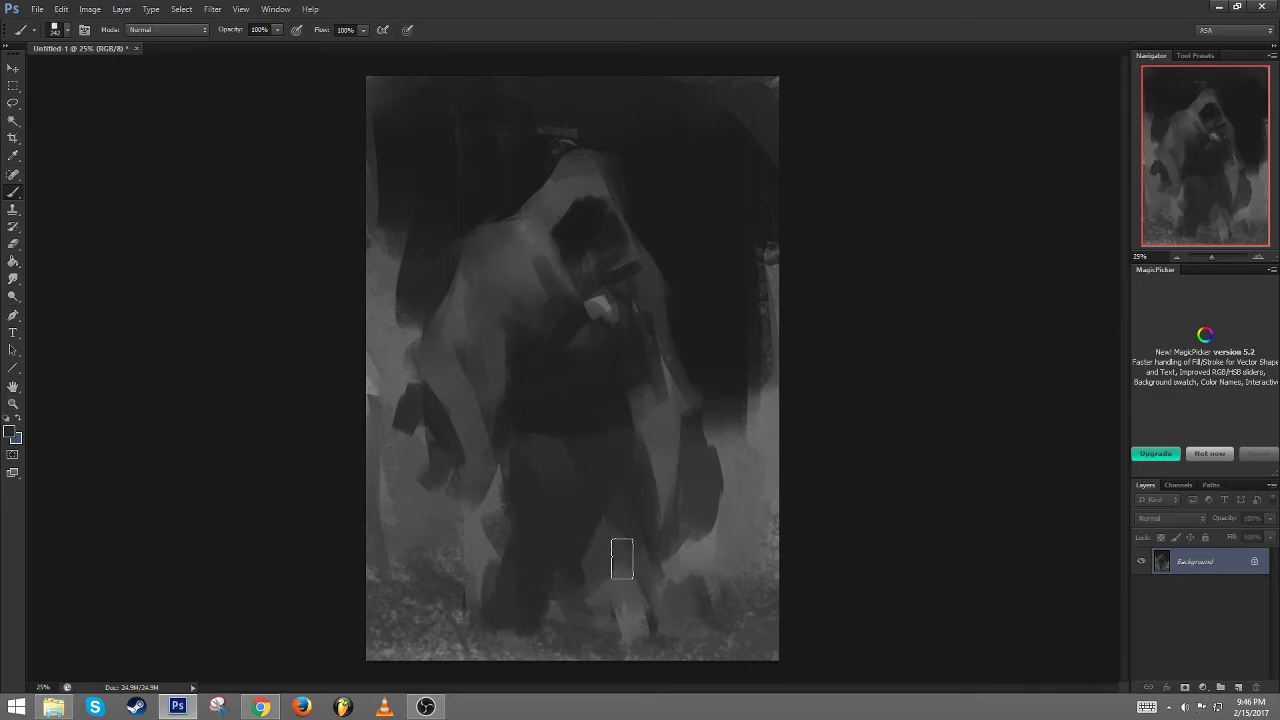
# Rework the gap between the legs with sampled greys and undo the unwanted strokes
pyautogui.moveTo(622, 560); pyautogui.dragTo(611, 539)
pyautogui.moveTo(646, 376); pyautogui.dragTo(655, 375)
pyautogui.hotkey('ctrl', 'alt', 'z')
pyautogui.keyDown('alt'); pyautogui.click(620, 477); pyautogui.keyUp('alt')
pyautogui.keyDown('alt'); pyautogui.click(615, 406); pyautogui.keyUp('alt')
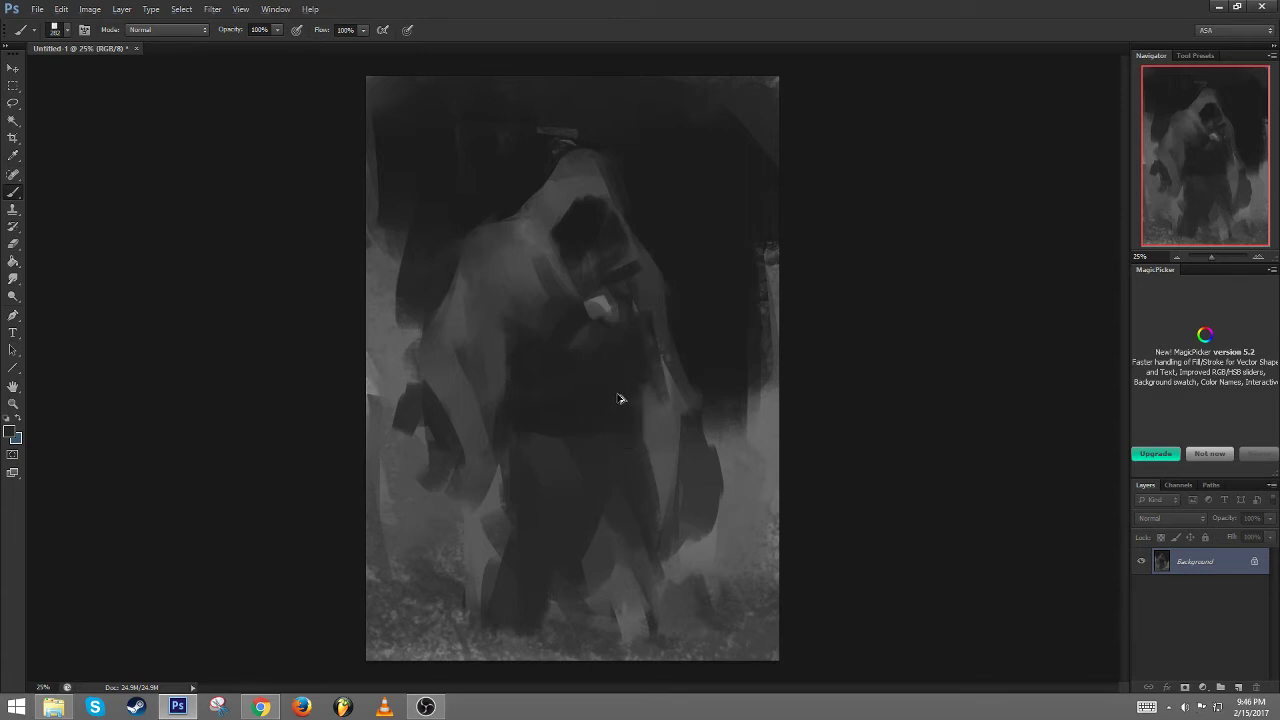
# Darken the side of the waist, flip the canvas horizontally, and widen the right leg with sampled dark grey
pyautogui.keyDown('alt'); pyautogui.click(500, 470); pyautogui.keyUp('alt')
pyautogui.moveTo(505, 378)
pyautogui.mouseDown()
pyautogui.moveTo(525, 428)
pyautogui.moveTo(537, 422)
pyautogui.mouseUp()
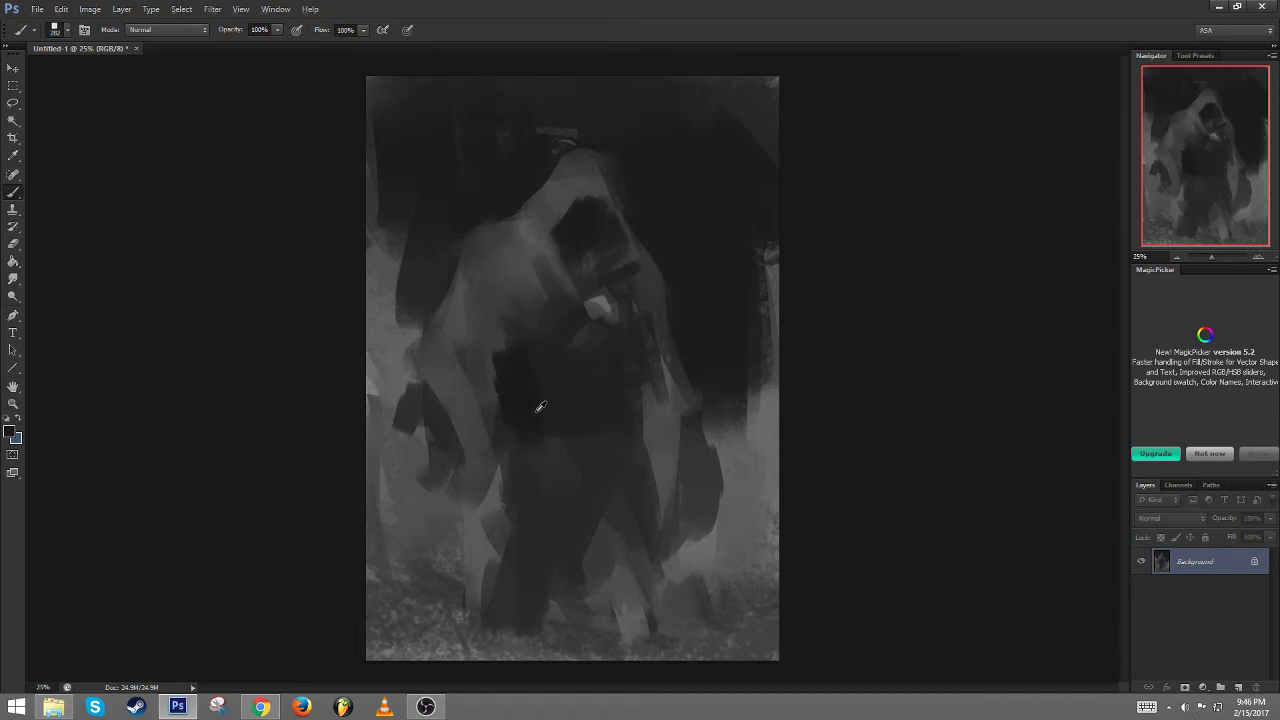
pyautogui.keyDown('alt'); pyautogui.click(538, 384); pyautogui.keyUp('alt')
pyautogui.hotkey('ctrl', 'shift', 'h')
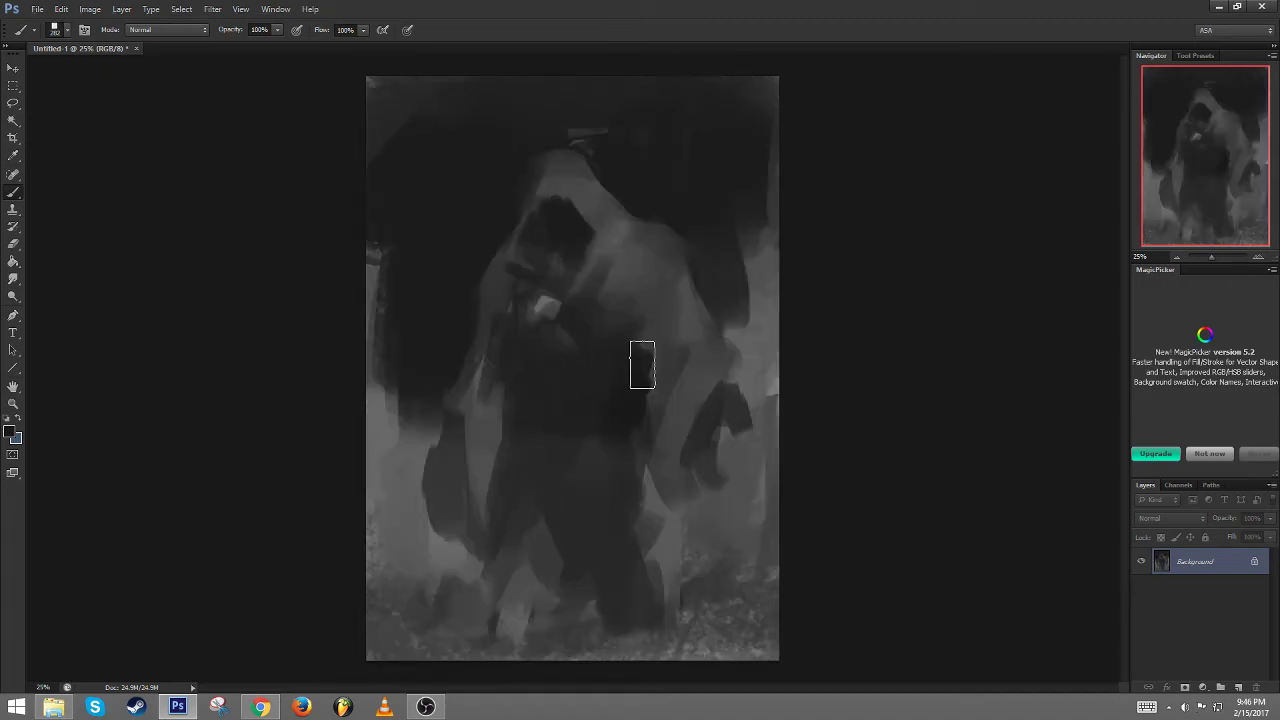
pyautogui.keyDown('alt'); pyautogui.click(632, 482); pyautogui.keyUp('alt')
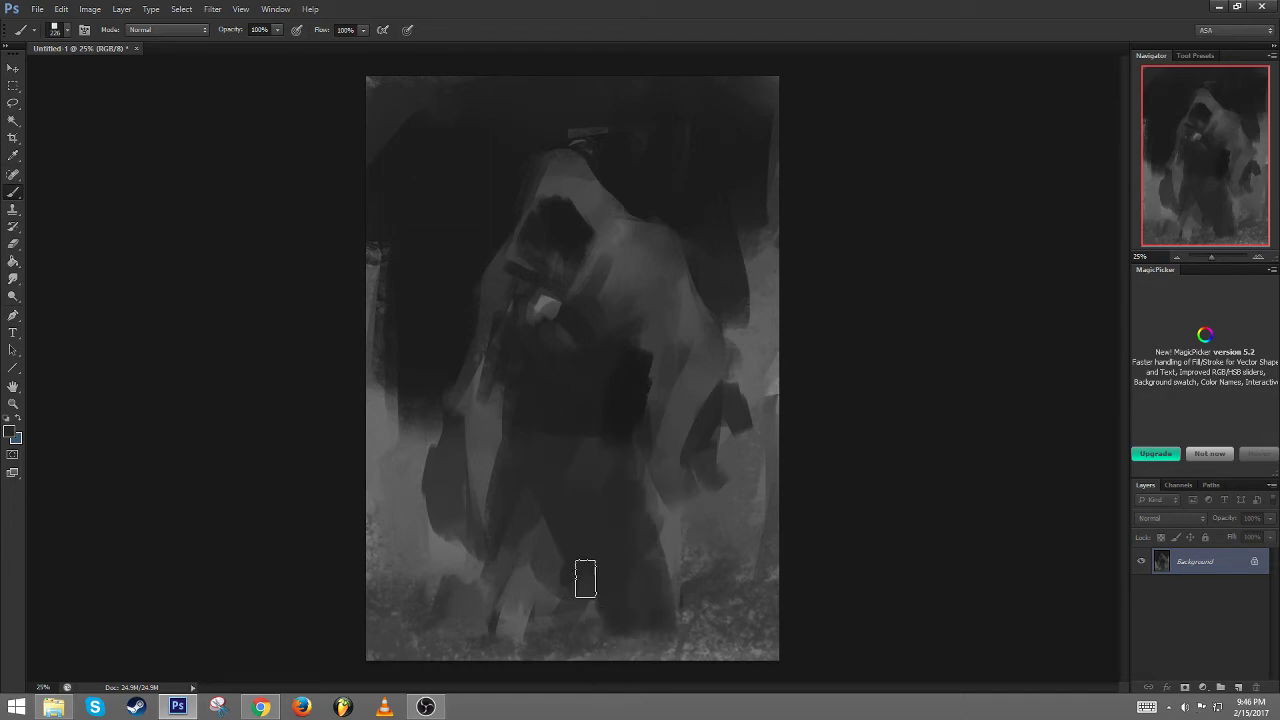
# Select the whole figure with a loose lasso outline and copy it to a new layer
pyautogui.click(12, 102)
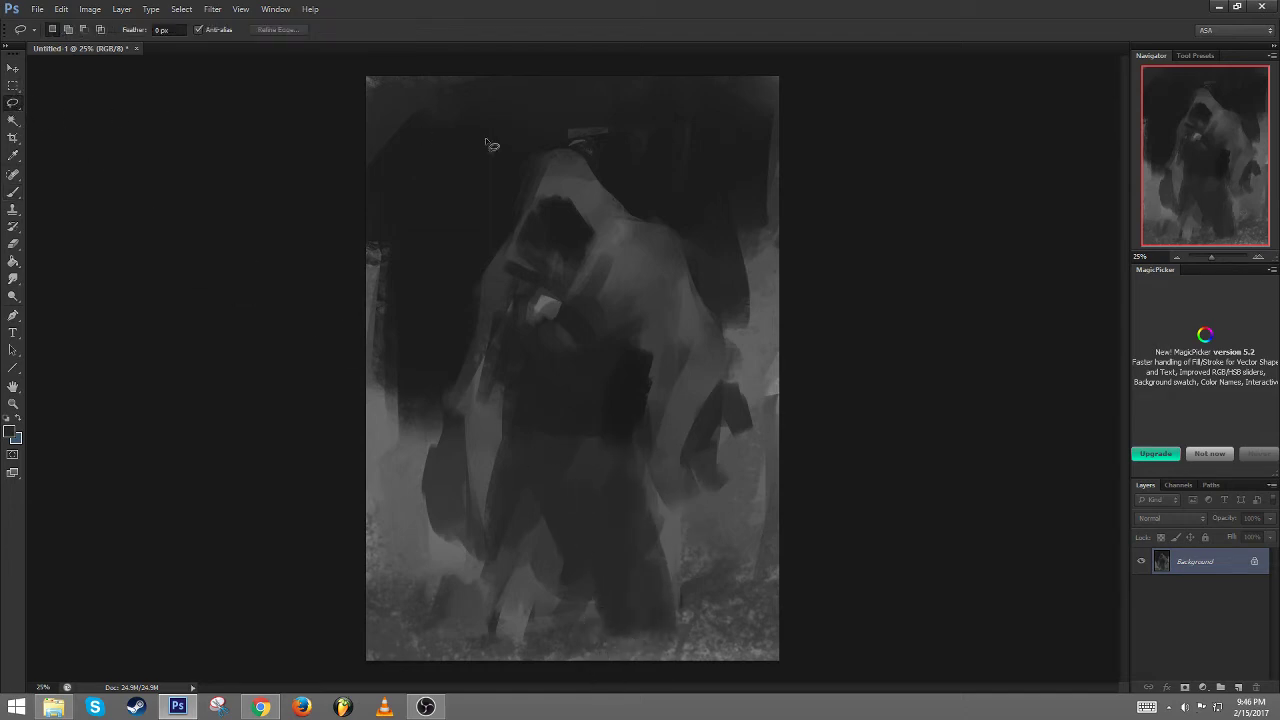
pyautogui.moveTo(614, 128)
pyautogui.mouseDown()
pyautogui.moveTo(412, 476)
pyautogui.moveTo(745, 118)
pyautogui.mouseUp()
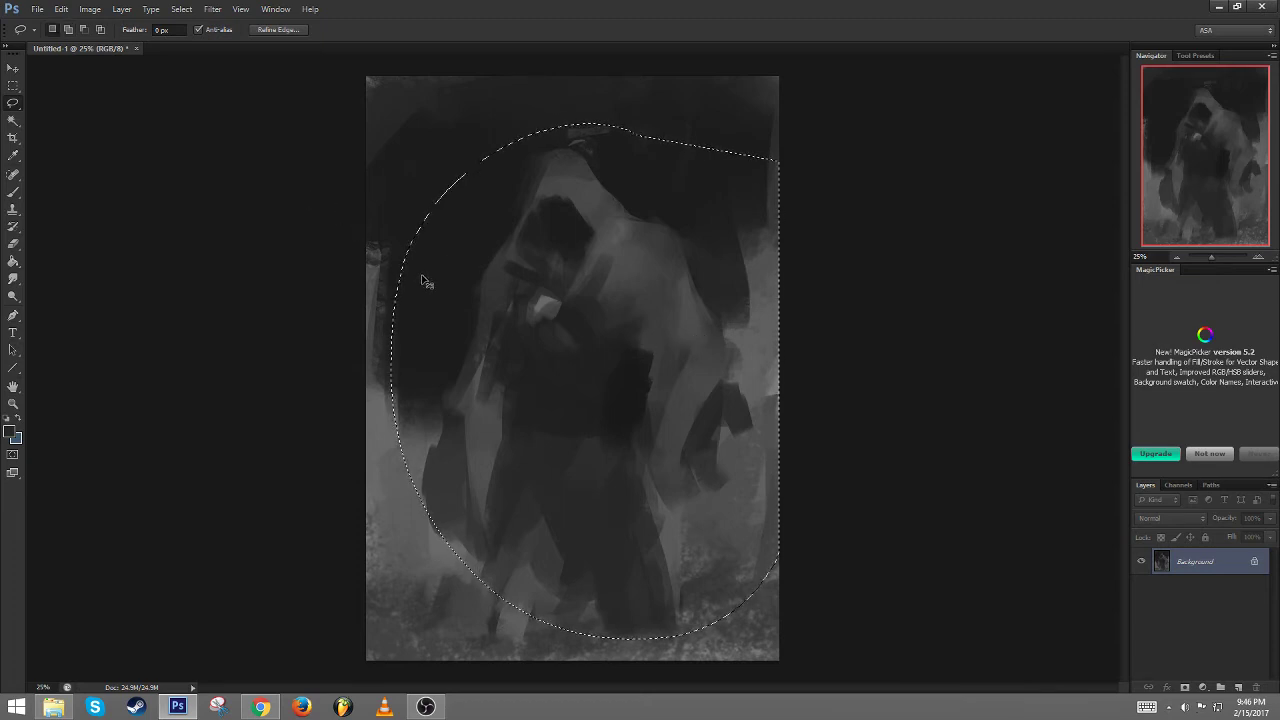
pyautogui.hotkey('ctrl', 'j')
# Scale the copied figure down and move it slightly upward on the canvas
pyautogui.click(14, 69)
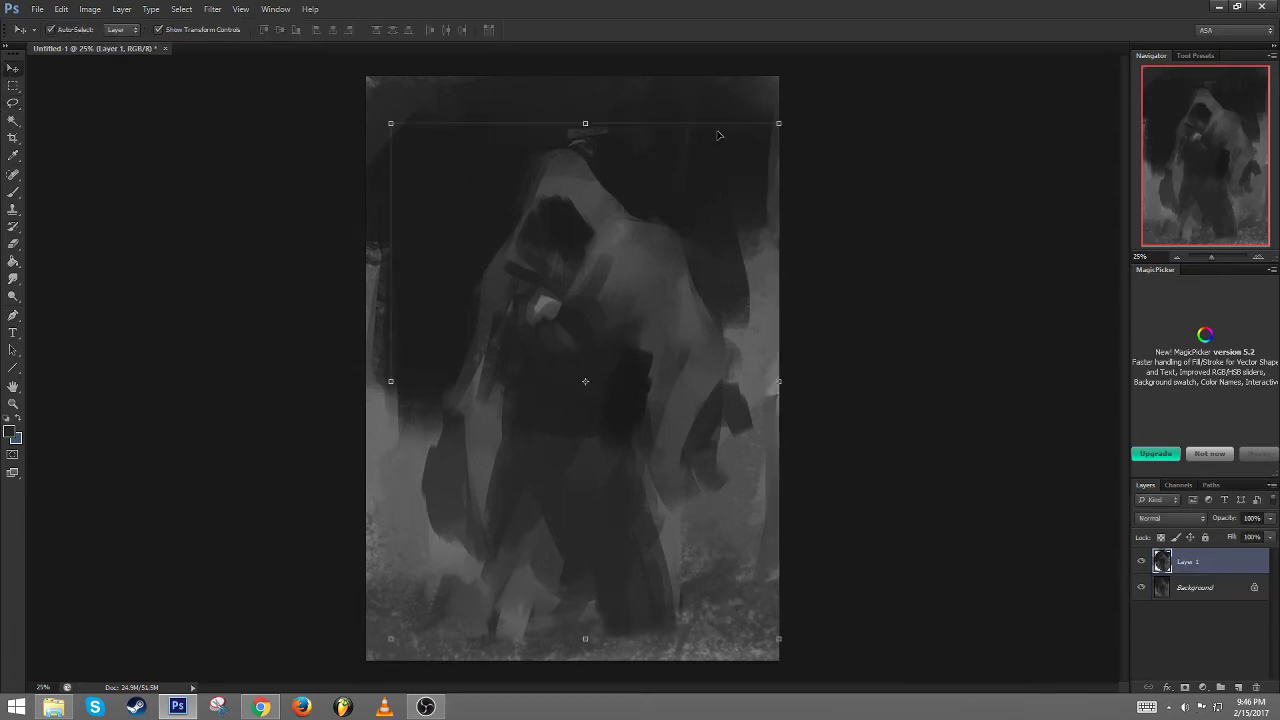
pyautogui.moveTo(778, 124); pyautogui.dragTo(738, 177)
pyautogui.moveTo(672, 228); pyautogui.dragTo(659, 164)
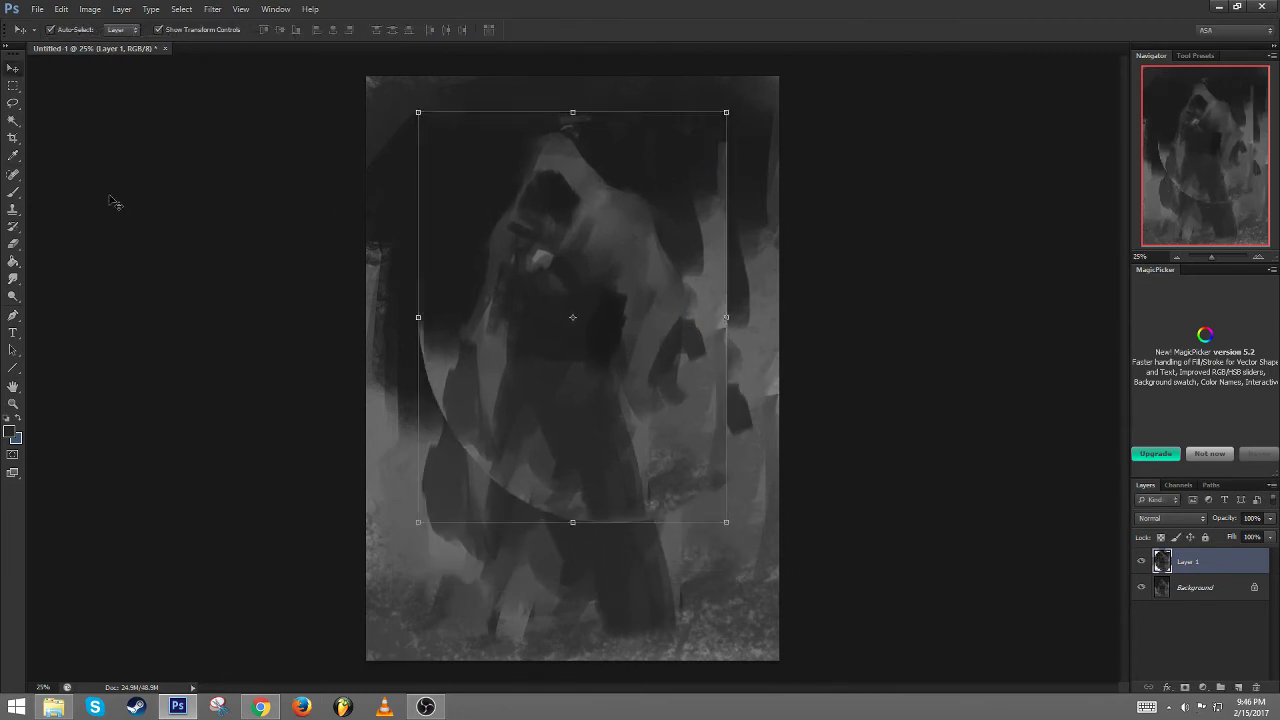
# Paint over the seam across the legs with a sampled dark grey to join the scaled figure to the lower legs
pyautogui.click(14, 193)
pyautogui.keyDown('alt'); pyautogui.click(565, 416); pyautogui.keyUp('alt')
pyautogui.moveTo(588, 440); pyautogui.dragTo(623, 563)
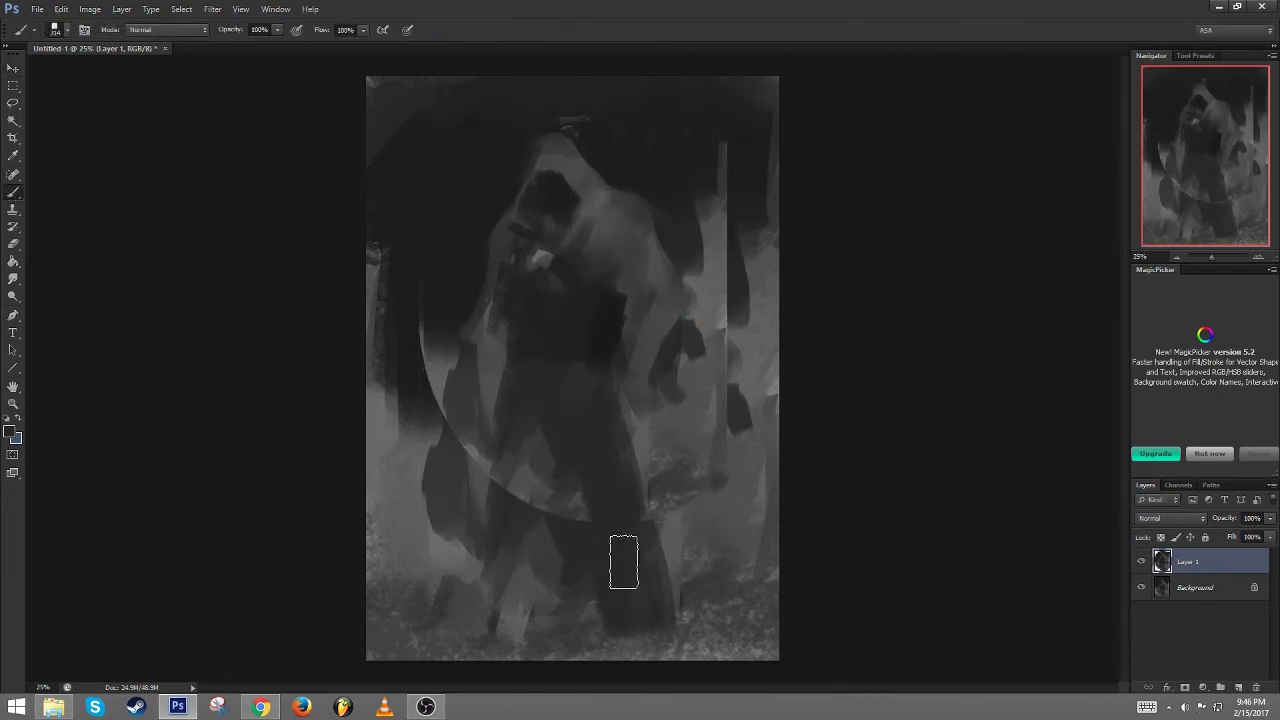
pyautogui.moveTo(576, 515); pyautogui.dragTo(563, 543)
pyautogui.moveTo(516, 470); pyautogui.dragTo(494, 566)
# Repaint the hanging side of the cloak with sampled mid greys, covering the lasso copy's light curved edge
pyautogui.keyDown('alt'); pyautogui.click(495, 373); pyautogui.keyUp('alt')
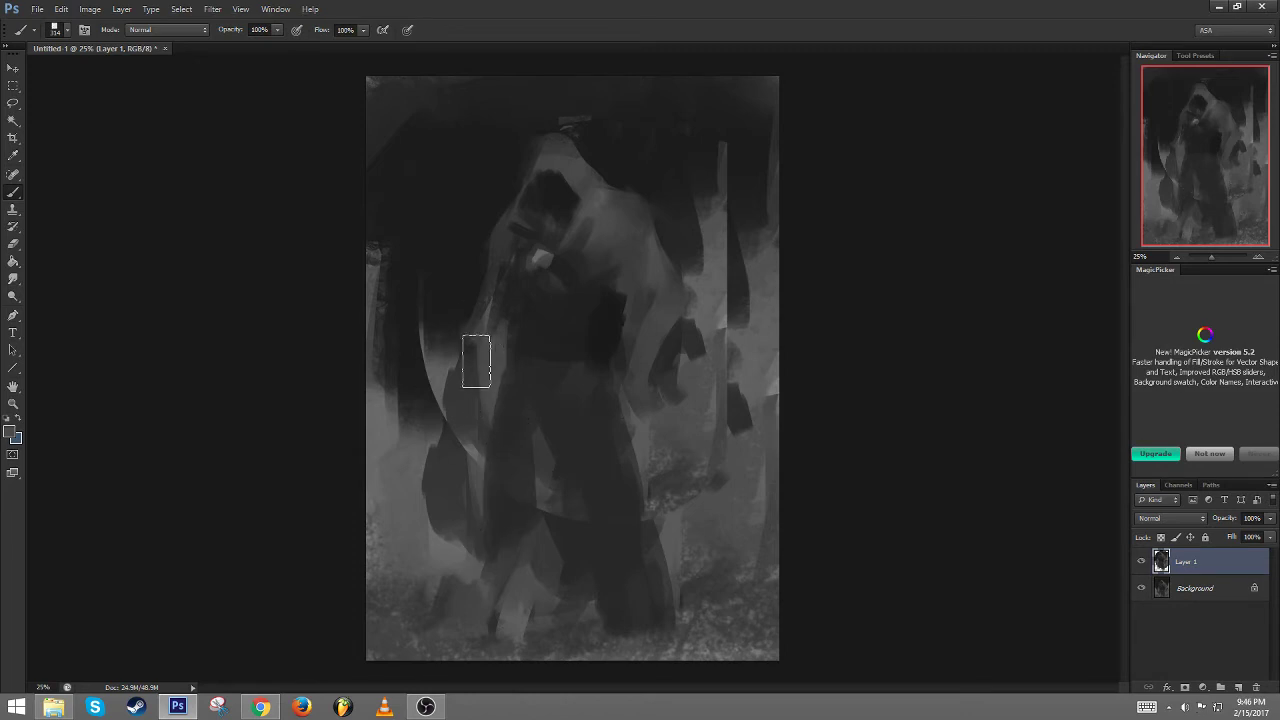
pyautogui.keyDown('alt'); pyautogui.click(468, 361); pyautogui.keyUp('alt')
pyautogui.moveTo(457, 380)
pyautogui.mouseDown()
pyautogui.moveTo(483, 335)
pyautogui.moveTo(477, 428)
pyautogui.mouseUp()
pyautogui.moveTo(491, 370)
pyautogui.mouseDown()
pyautogui.moveTo(471, 426)
pyautogui.moveTo(454, 471)
pyautogui.mouseUp()
# Darken the background beside the cloak with sampled dark greys, hiding the leftover light patches
pyautogui.keyDown('alt'); pyautogui.click(490, 255); pyautogui.keyUp('alt')
pyautogui.moveTo(471, 285); pyautogui.dragTo(437, 350)
pyautogui.keyDown('alt'); pyautogui.click(413, 288); pyautogui.keyUp('alt')
pyautogui.moveTo(420, 286)
pyautogui.mouseDown()
pyautogui.moveTo(409, 332)
pyautogui.moveTo(437, 311)
pyautogui.moveTo(409, 400)
pyautogui.moveTo(402, 500)
pyautogui.mouseUp()
# Reshape the slope of the broad shoulder beside the hood with sampled dark background and cloak greys
pyautogui.moveTo(622, 149)
pyautogui.mouseDown()
pyautogui.moveTo(609, 157)
pyautogui.moveTo(631, 192)
pyautogui.moveTo(593, 216)
pyautogui.moveTo(602, 205)
pyautogui.mouseUp()
pyautogui.keyDown('alt'); pyautogui.click(651, 187); pyautogui.keyUp('alt')
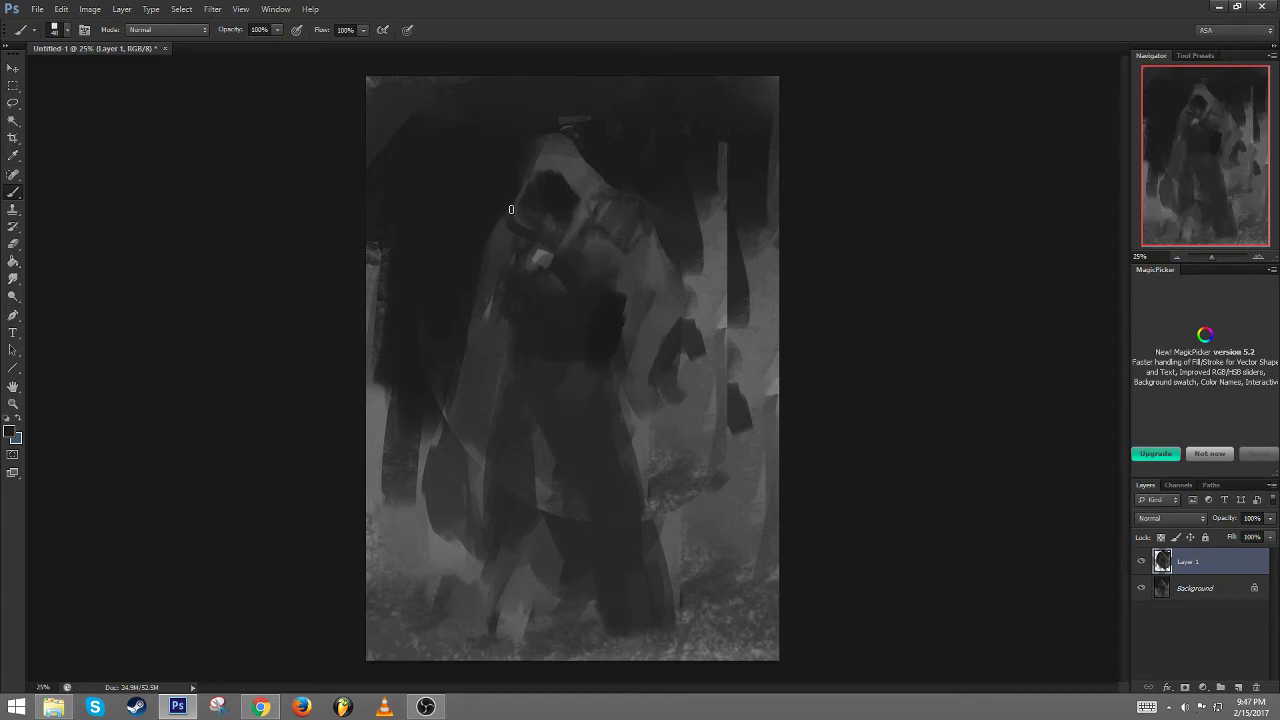
pyautogui.moveTo(628, 202)
pyautogui.mouseDown()
pyautogui.moveTo(610, 205)
pyautogui.moveTo(640, 215)
pyautogui.moveTo(608, 241)
pyautogui.moveTo(650, 221)
pyautogui.moveTo(642, 200)
pyautogui.moveTo(603, 191)
pyautogui.mouseUp()
pyautogui.keyDown('alt'); pyautogui.click(620, 237); pyautogui.keyUp('alt')
pyautogui.keyDown('alt'); pyautogui.click(620, 231); pyautogui.keyUp('alt')
pyautogui.keyDown('alt'); pyautogui.click(611, 213); pyautogui.keyUp('alt')
pyautogui.keyDown('alt'); pyautogui.click(642, 175); pyautogui.keyUp('alt')
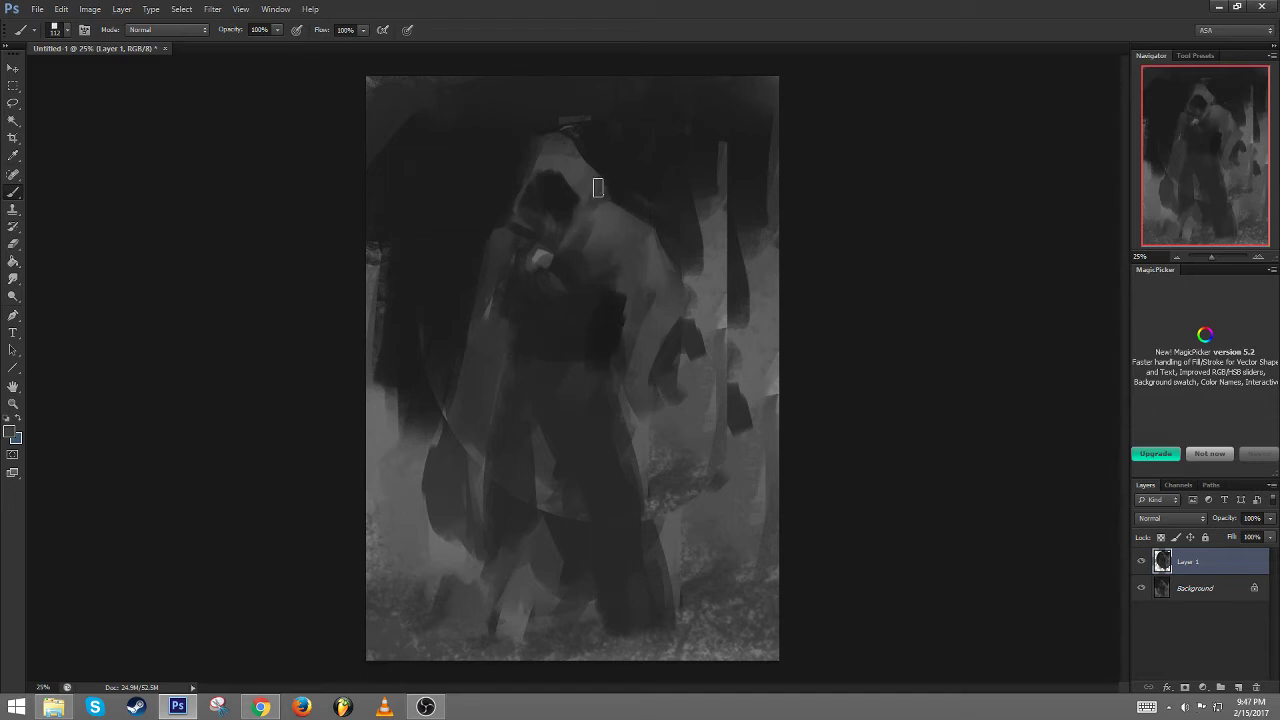
# Extend the hood upward into a tall narrow peak with a sampled cloak grey
pyautogui.keyDown('alt'); pyautogui.click(579, 142); pyautogui.keyUp('alt')
pyautogui.keyDown('alt'); pyautogui.click(567, 143); pyautogui.keyUp('alt')
pyautogui.moveTo(567, 143); pyautogui.dragTo(560, 94)
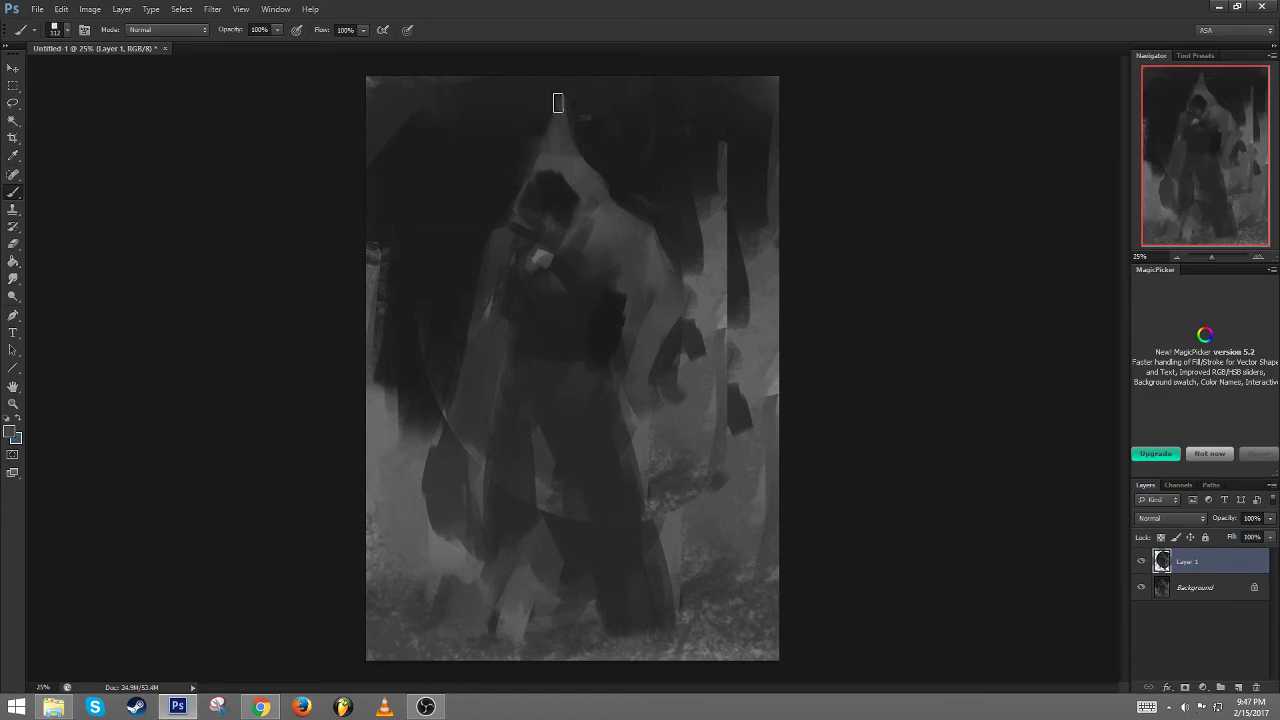
# Flip the canvas horizontally, then sharpen the dark face opening and lighten the front of the pointed hood
pyautogui.hotkey('ctrl', 'shift', 'h')
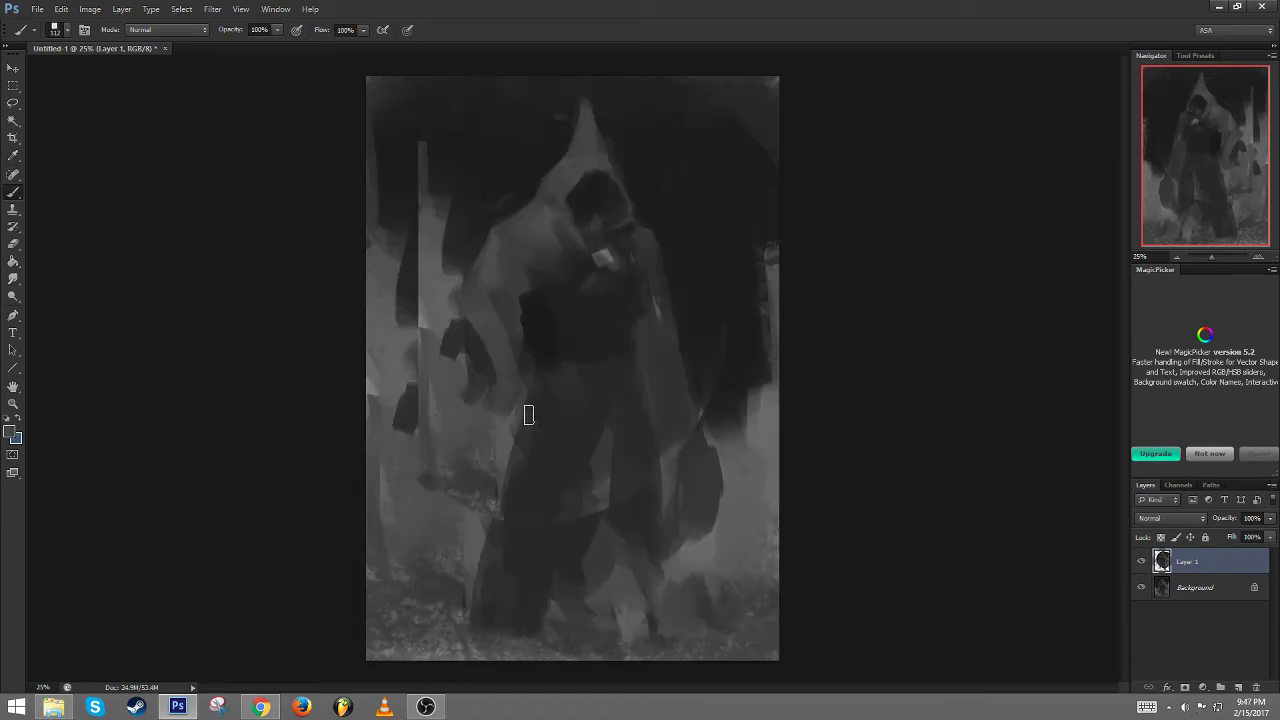
pyautogui.moveTo(606, 167); pyautogui.dragTo(606, 184)
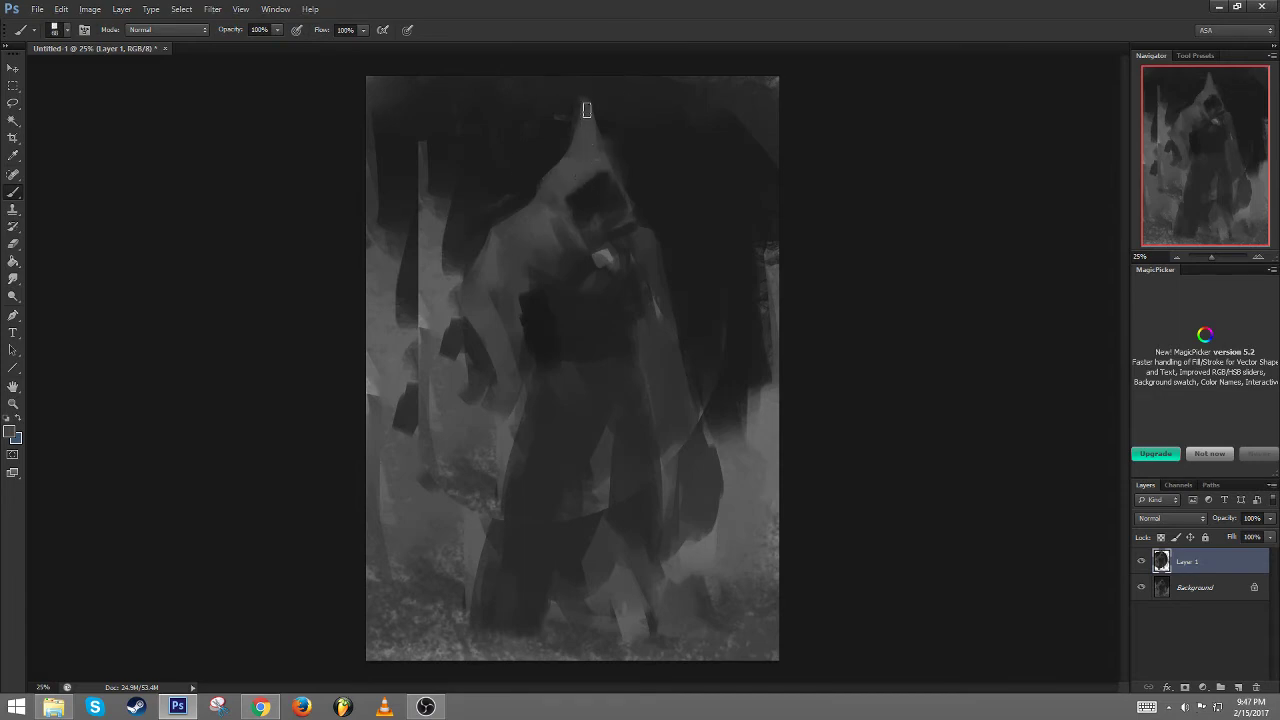
pyautogui.moveTo(584, 136)
pyautogui.mouseDown()
pyautogui.moveTo(585, 157)
pyautogui.moveTo(633, 143)
pyautogui.moveTo(587, 172)
pyautogui.mouseUp()
pyautogui.keyDown('alt'); pyautogui.click(622, 146); pyautogui.keyUp('alt')
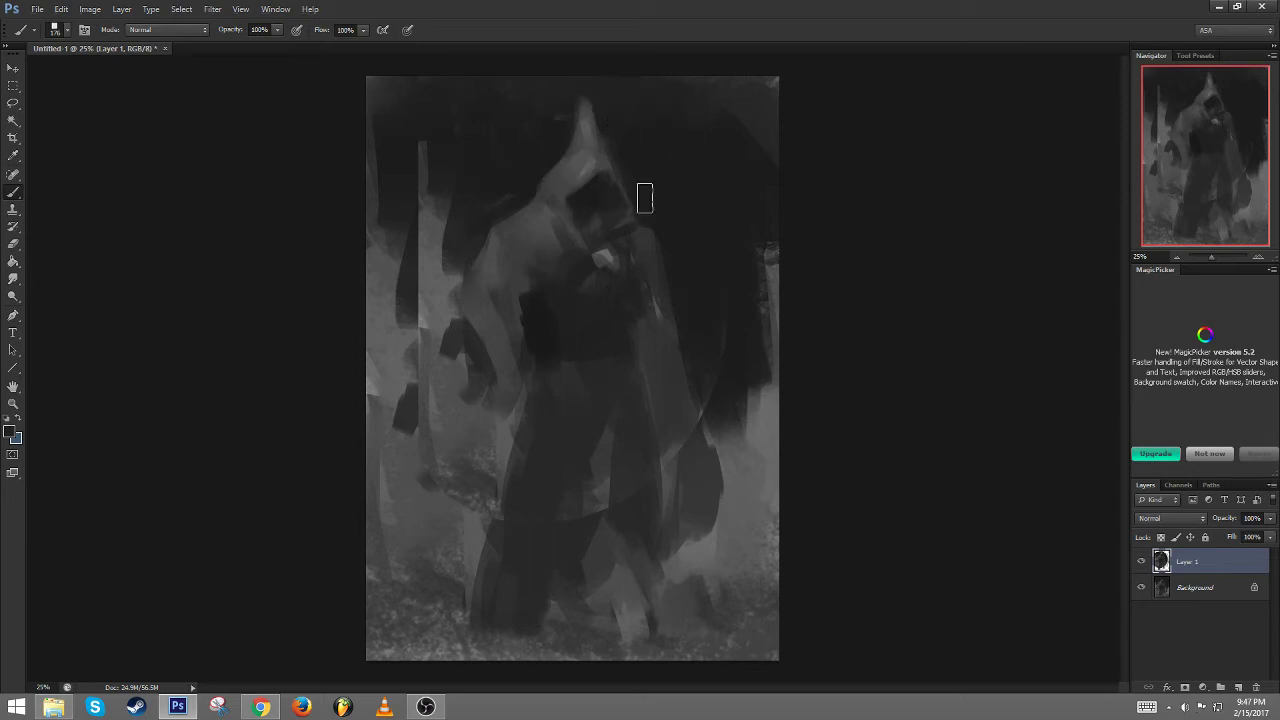
# Undo the last stroke and refine the edges where the hood meets both shoulders with sampled dark greys
pyautogui.hotkey('ctrl', 'z')
pyautogui.keyDown('alt'); pyautogui.rightClick(698, 169); pyautogui.keyUp('alt')
pyautogui.keyDown('alt'); pyautogui.click(651, 206); pyautogui.keyUp('alt')
pyautogui.moveTo(630, 214); pyautogui.dragTo(635, 222)
pyautogui.keyDown('alt'); pyautogui.rightClick(508, 194); pyautogui.keyUp('alt')
pyautogui.keyDown('alt'); pyautogui.click(516, 194); pyautogui.keyUp('alt')
pyautogui.moveTo(526, 202)
pyautogui.mouseDown()
pyautogui.moveTo(499, 222)
pyautogui.moveTo(518, 211)
pyautogui.mouseUp()
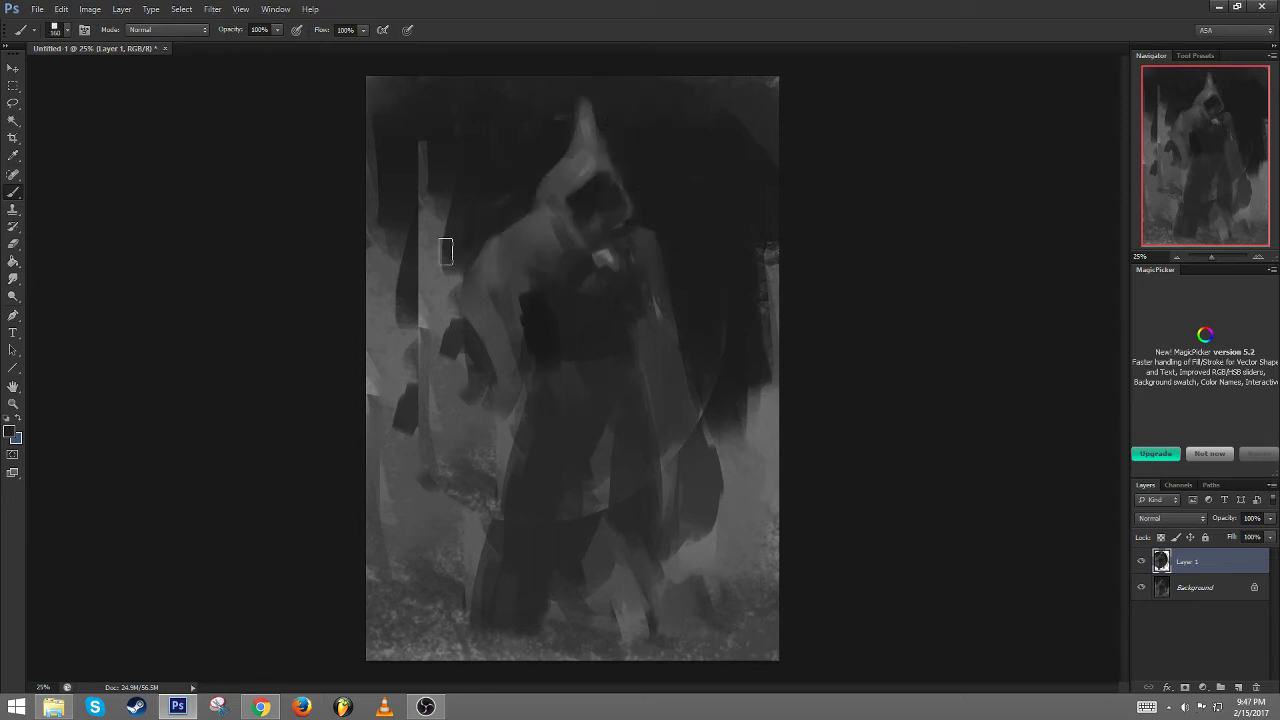
# Enlarge the brush and paint dark background over the light vertical strips beside the broad shoulder and arm
pyautogui.keyDown('alt'); pyautogui.rightClick(455, 221); pyautogui.keyUp('alt')
pyautogui.moveTo(452, 178)
pyautogui.mouseDown()
pyautogui.moveTo(450, 148)
pyautogui.moveTo(357, 426)
pyautogui.mouseUp()
pyautogui.keyDown('alt'); pyautogui.rightClick(457, 227); pyautogui.keyUp('alt')
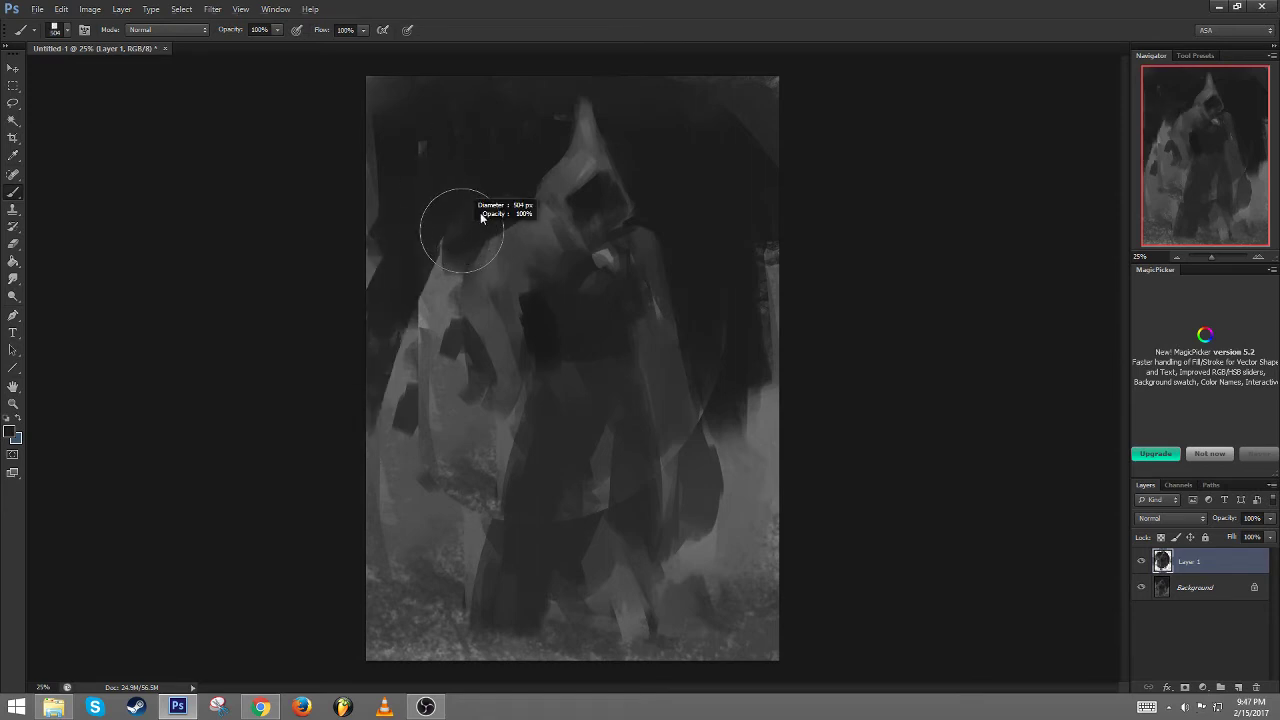
pyautogui.keyDown('alt'); pyautogui.click(482, 203); pyautogui.keyUp('alt')
pyautogui.moveTo(446, 232)
pyautogui.mouseDown()
pyautogui.moveTo(406, 296)
pyautogui.moveTo(385, 420)
pyautogui.mouseUp()
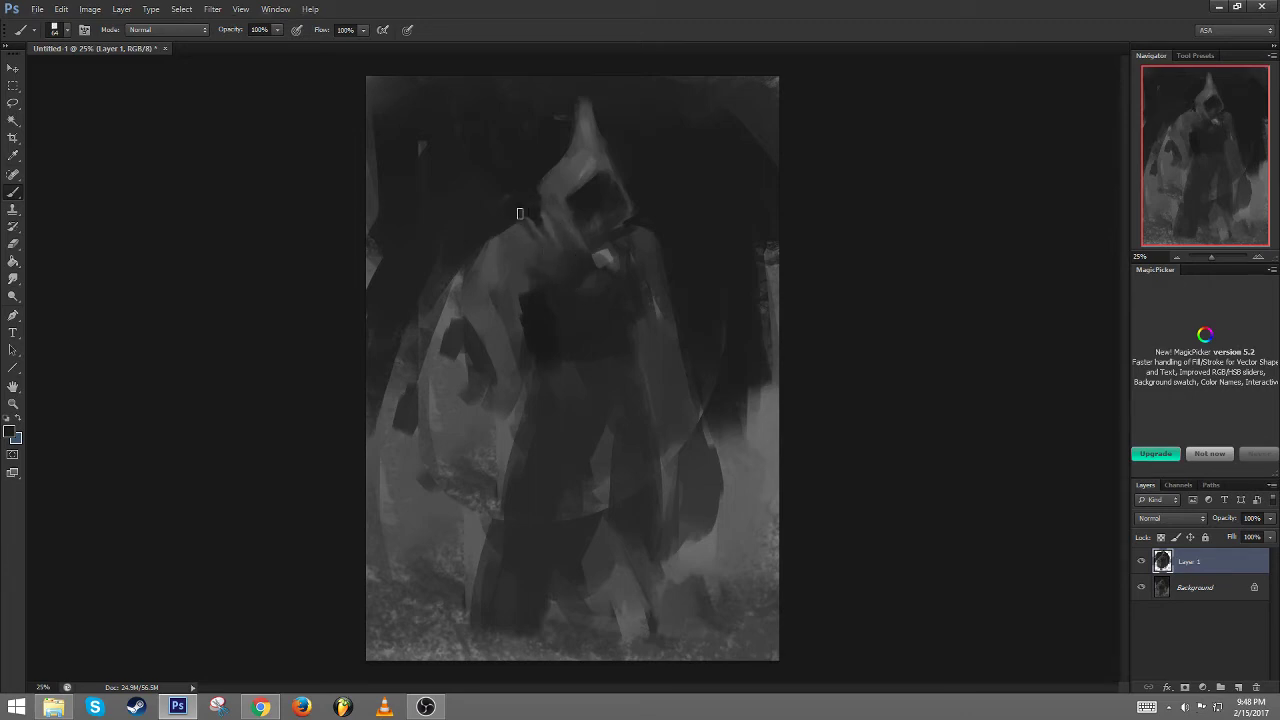
# Flip the canvas horizontally and fill the dark face opening with sampled greys to form a closed, cone-shaped head
pyautogui.hotkey('ctrl', 'shift', 'h')
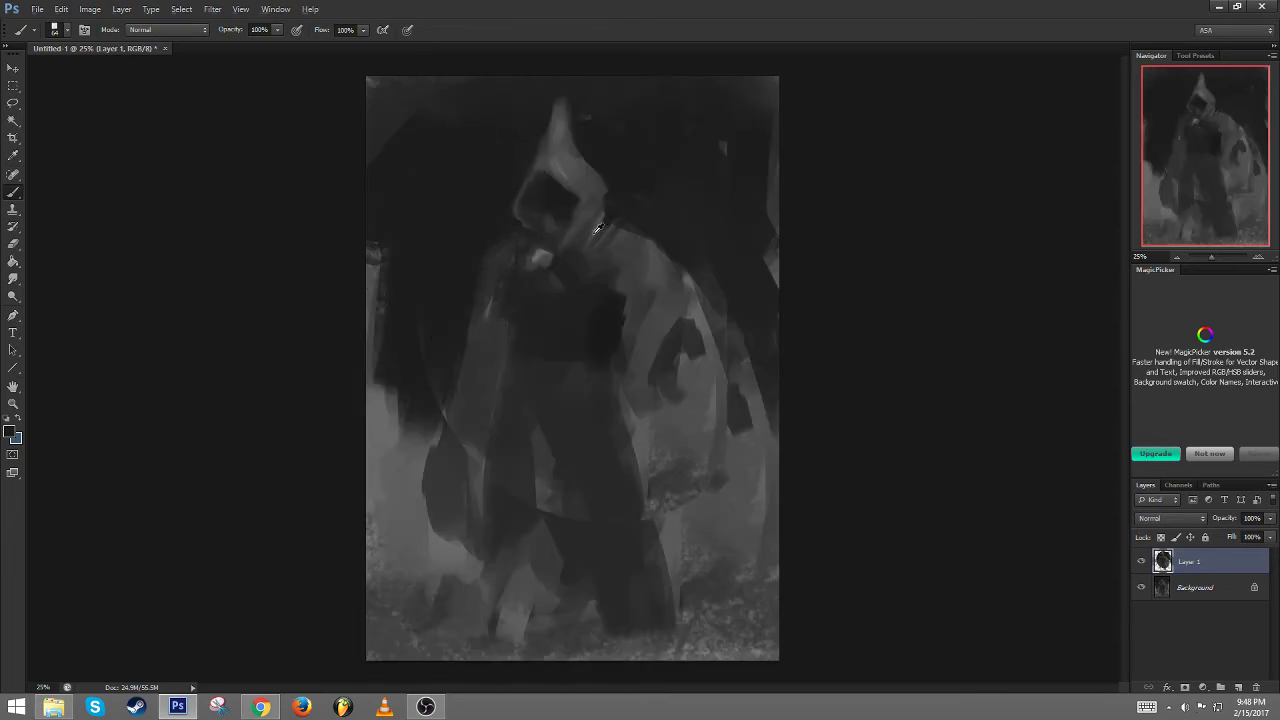
pyautogui.moveTo(572, 203)
pyautogui.mouseDown()
pyautogui.moveTo(544, 193)
pyautogui.moveTo(531, 208)
pyautogui.moveTo(553, 212)
pyautogui.moveTo(562, 172)
pyautogui.mouseUp()
pyautogui.keyDown('alt'); pyautogui.click(584, 182); pyautogui.keyUp('alt')
pyautogui.moveTo(576, 197)
pyautogui.mouseDown()
pyautogui.moveTo(548, 226)
pyautogui.moveTo(577, 186)
pyautogui.moveTo(555, 184)
pyautogui.moveTo(560, 257)
pyautogui.moveTo(600, 276)
pyautogui.moveTo(553, 243)
pyautogui.mouseUp()
pyautogui.keyDown('alt'); pyautogui.click(526, 242); pyautogui.keyUp('alt')
pyautogui.keyDown('alt'); pyautogui.click(567, 232); pyautogui.keyUp('alt')
pyautogui.keyDown('alt'); pyautogui.click(589, 227); pyautogui.keyUp('alt')
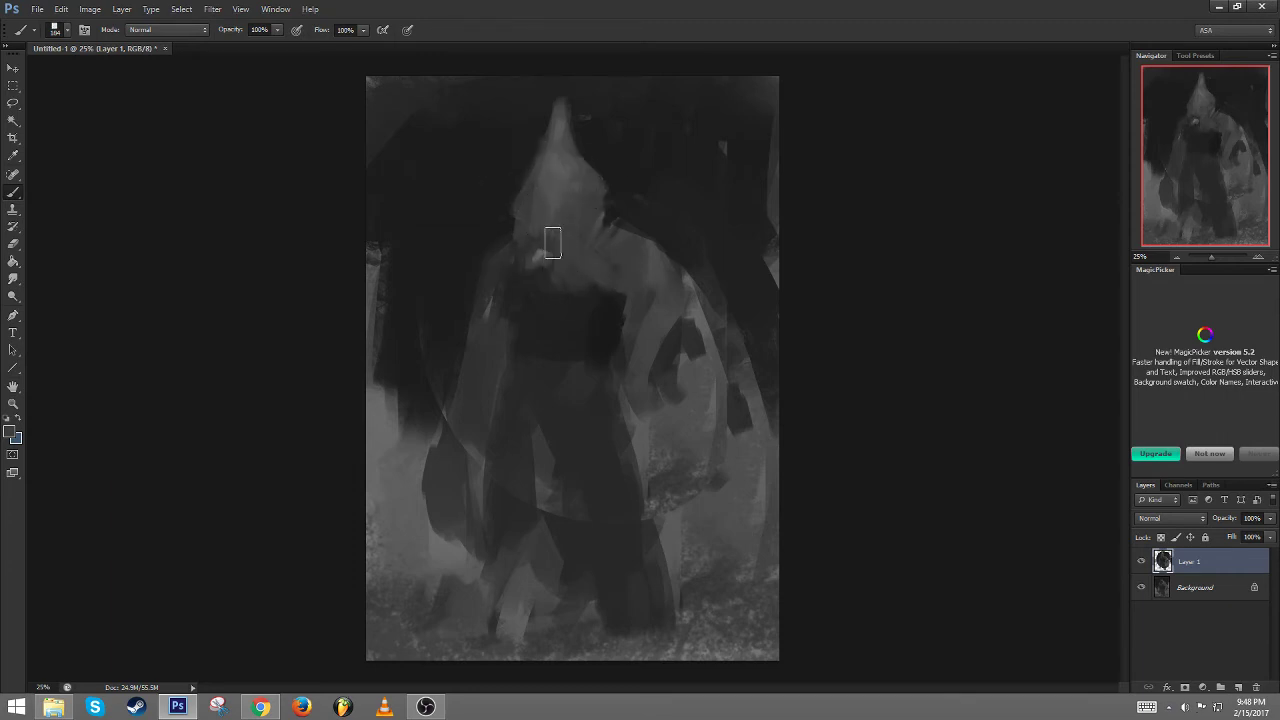
pyautogui.moveTo(566, 197)
pyautogui.mouseDown()
pyautogui.moveTo(575, 221)
pyautogui.moveTo(563, 159)
pyautogui.moveTo(524, 214)
pyautogui.moveTo(620, 228)
pyautogui.mouseUp()
pyautogui.keyDown('alt'); pyautogui.click(557, 190); pyautogui.keyUp('alt')
pyautogui.keyDown('alt'); pyautogui.click(612, 190); pyautogui.keyUp('alt')
pyautogui.keyDown('alt'); pyautogui.click(556, 159); pyautogui.keyUp('alt')
# Flip the canvas horizontally, paint small dark eyes on the cone-shaped head, and set the brush opacity to 99%
pyautogui.hotkey('ctrl', 'shift', 'h')
pyautogui.keyDown('alt'); pyautogui.click(621, 255); pyautogui.keyUp('alt')
pyautogui.moveTo(634, 182); pyautogui.dragTo(618, 188)
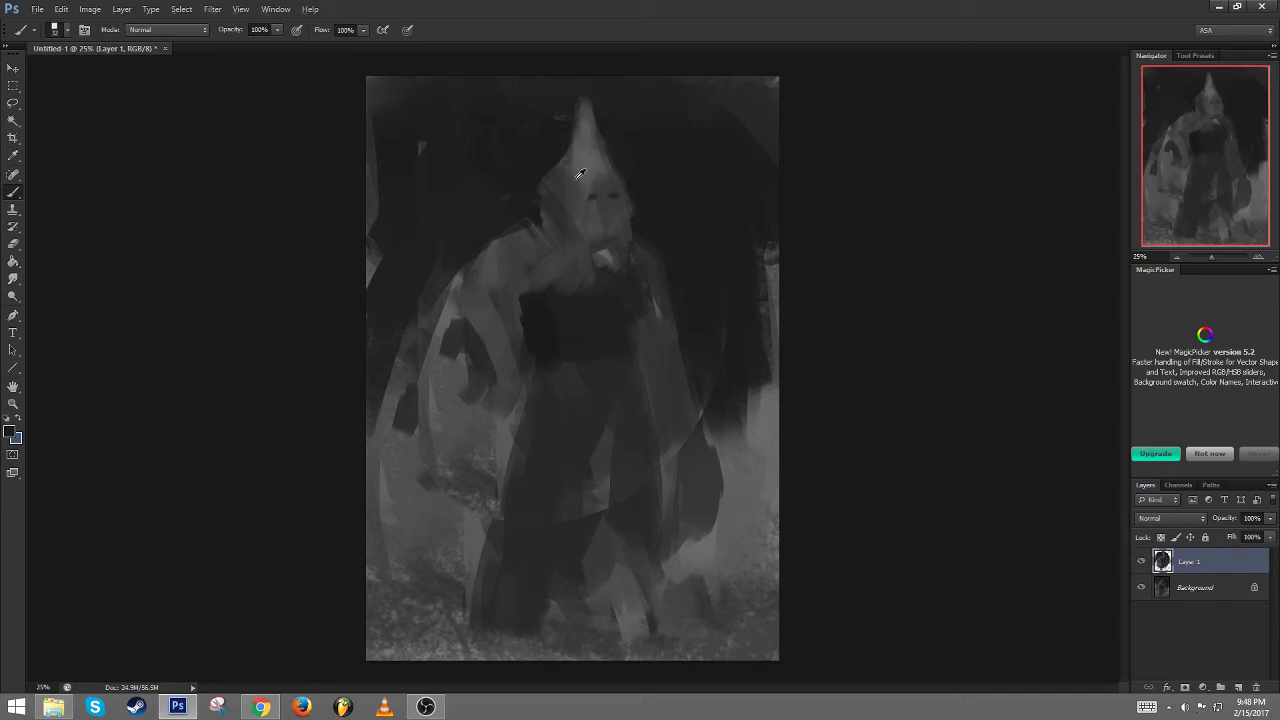
pyautogui.press('9')
pyautogui.press('9')
# Repaint the head's peak so it leans toward the broad shoulder, trimming its sides with sampled dark grey
pyautogui.keyDown('alt'); pyautogui.click(557, 166); pyautogui.keyUp('alt')
pyautogui.keyDown('alt'); pyautogui.click(560, 176); pyautogui.keyUp('alt')
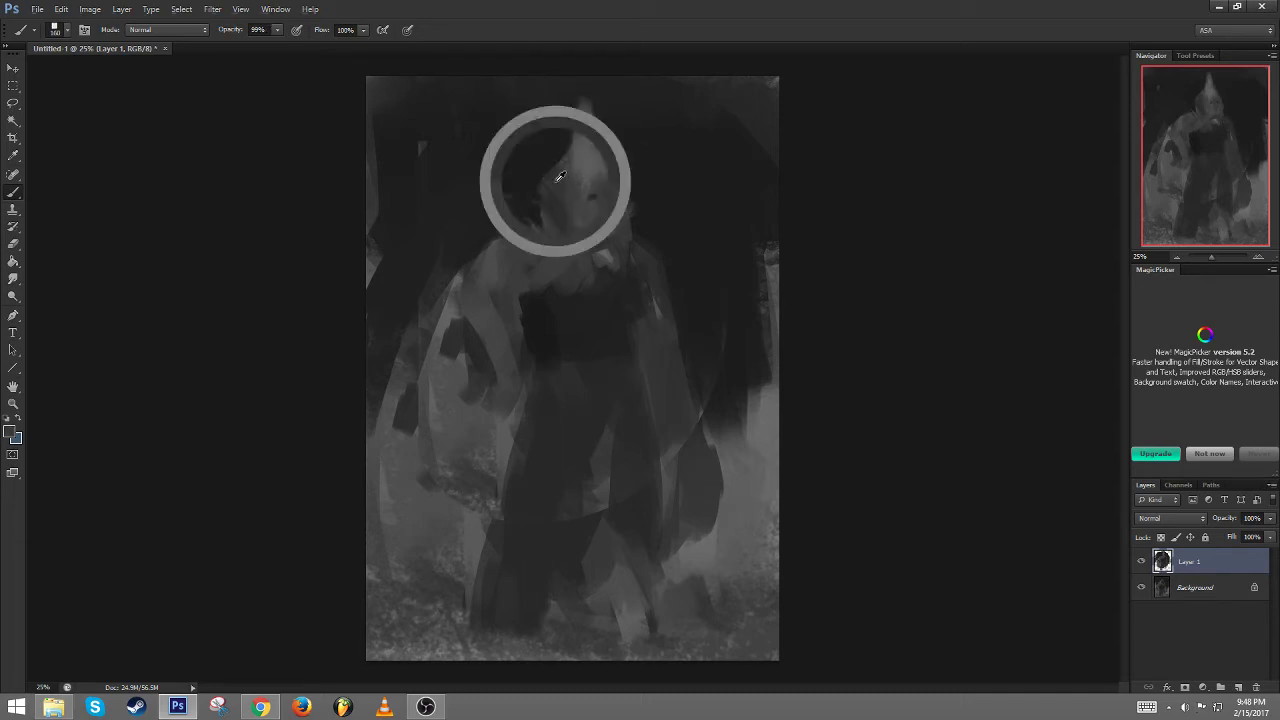
pyautogui.moveTo(555, 156)
pyautogui.mouseDown()
pyautogui.moveTo(556, 114)
pyautogui.moveTo(607, 150)
pyautogui.mouseUp()
pyautogui.keyDown('alt'); pyautogui.click(621, 147); pyautogui.keyUp('alt')
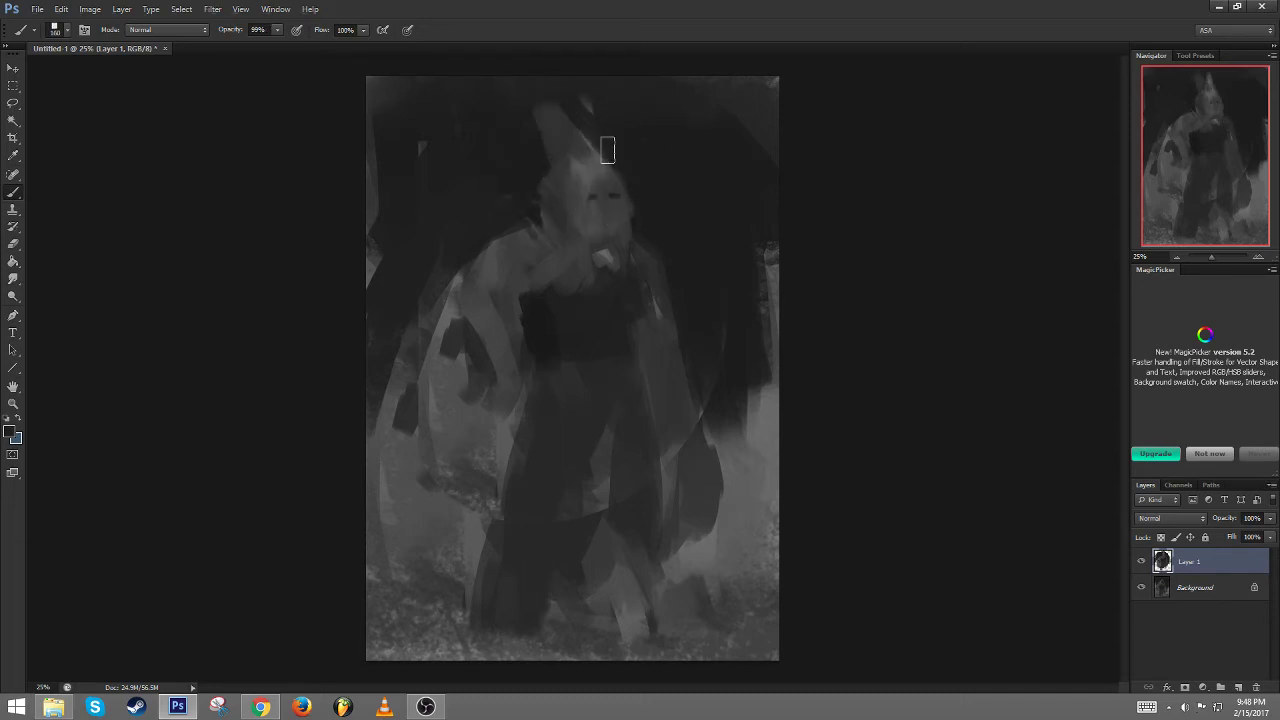
pyautogui.keyDown('alt'); pyautogui.click(598, 174); pyautogui.keyUp('alt')
pyautogui.moveTo(526, 99); pyautogui.dragTo(556, 203)
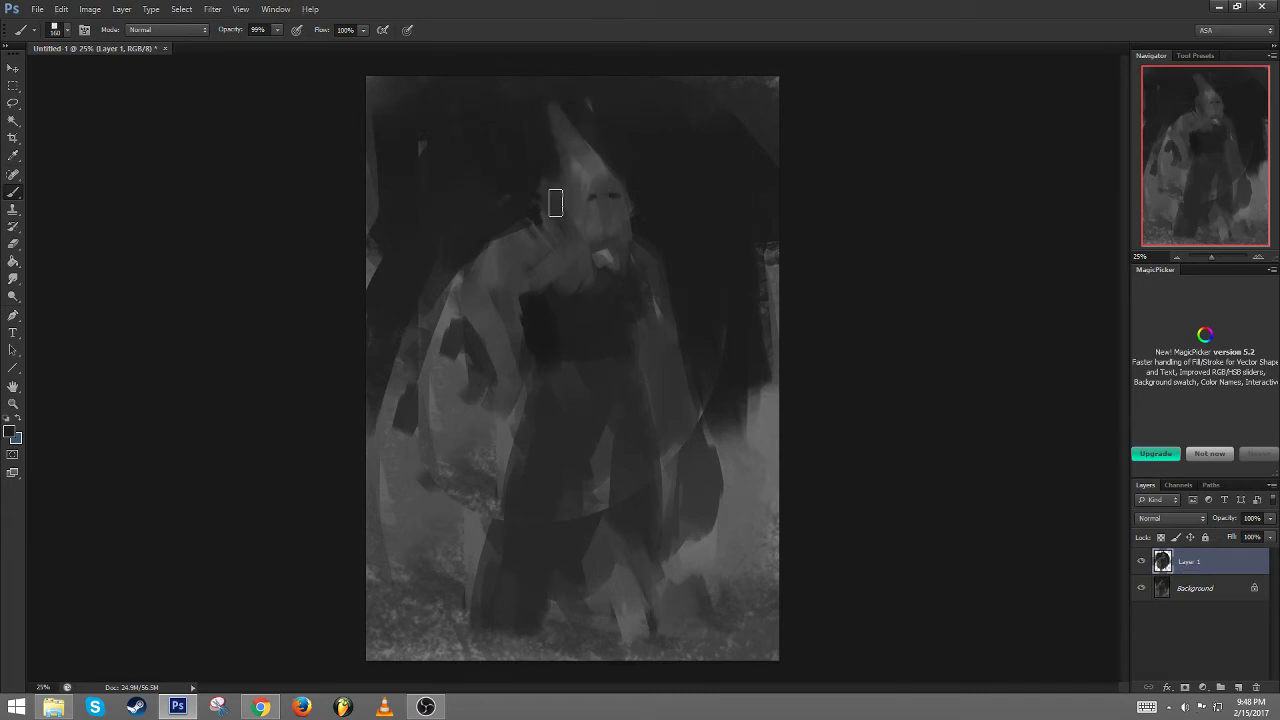
# Flip the canvas horizontally and shade the side of the face, jaw and neck with sampled greys
pyautogui.hotkey('ctrl', 'shift', 'h')
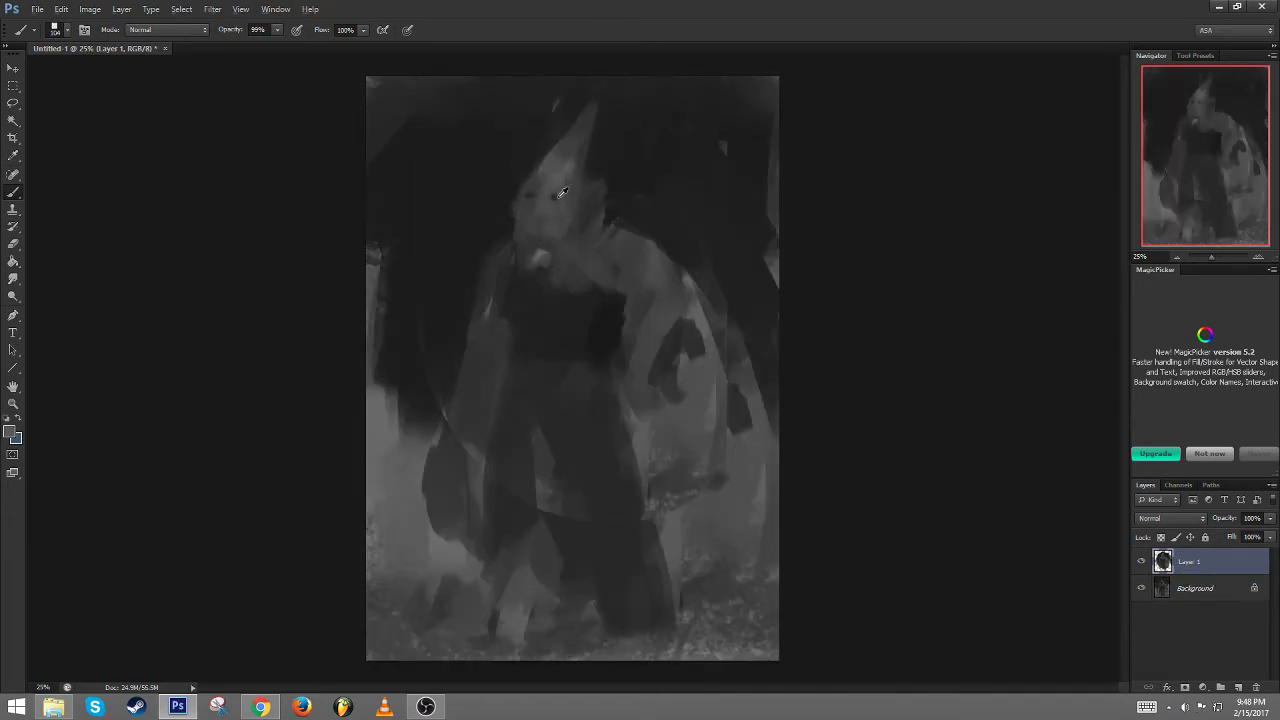
pyautogui.keyDown('alt'); pyautogui.click(556, 195); pyautogui.keyUp('alt')
pyautogui.moveTo(581, 198)
pyautogui.mouseDown()
pyautogui.moveTo(574, 263)
pyautogui.moveTo(546, 261)
pyautogui.moveTo(537, 282)
pyautogui.moveTo(543, 230)
pyautogui.moveTo(528, 296)
pyautogui.moveTo(537, 265)
pyautogui.moveTo(547, 311)
pyautogui.mouseUp()
pyautogui.keyDown('alt'); pyautogui.click(539, 234); pyautogui.keyUp('alt')
pyautogui.keyDown('alt'); pyautogui.click(567, 235); pyautogui.keyUp('alt')
pyautogui.moveTo(565, 227); pyautogui.dragTo(565, 282)
pyautogui.keyDown('alt'); pyautogui.click(581, 221); pyautogui.keyUp('alt')
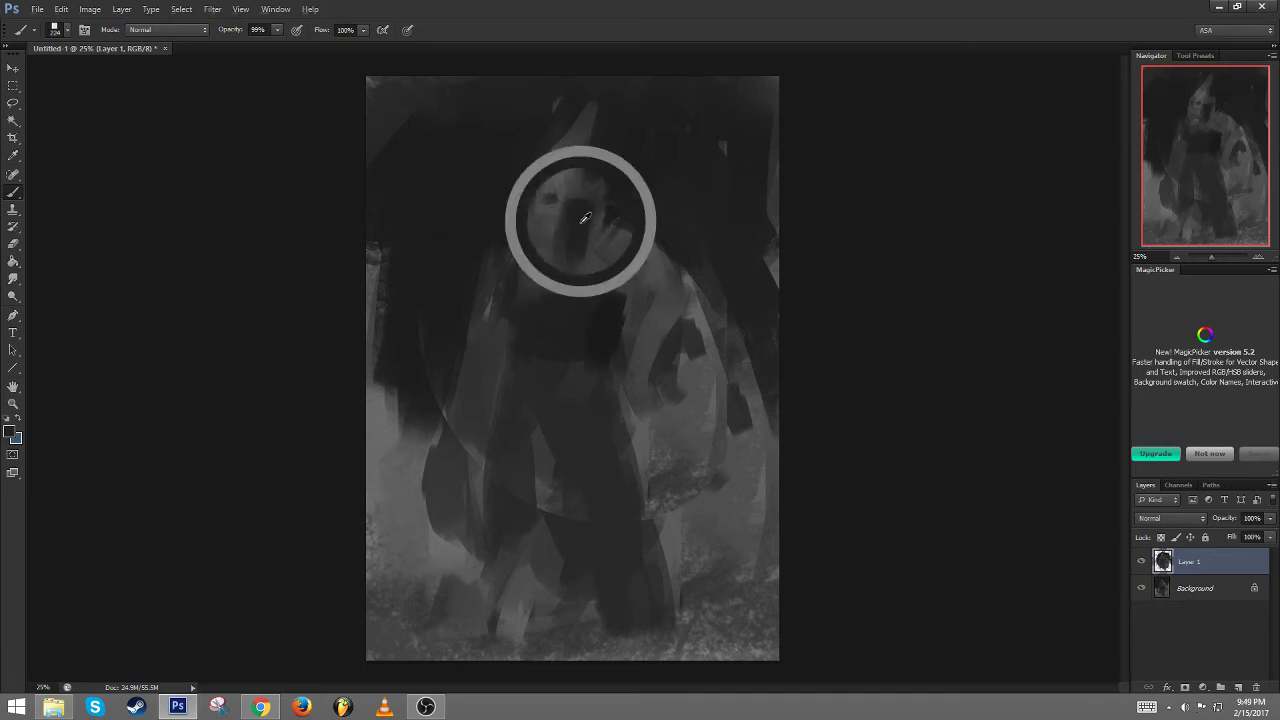
pyautogui.keyDown('alt'); pyautogui.click(539, 246); pyautogui.keyUp('alt')
pyautogui.moveTo(571, 219)
pyautogui.mouseDown()
pyautogui.moveTo(553, 281)
pyautogui.moveTo(572, 271)
pyautogui.mouseUp()
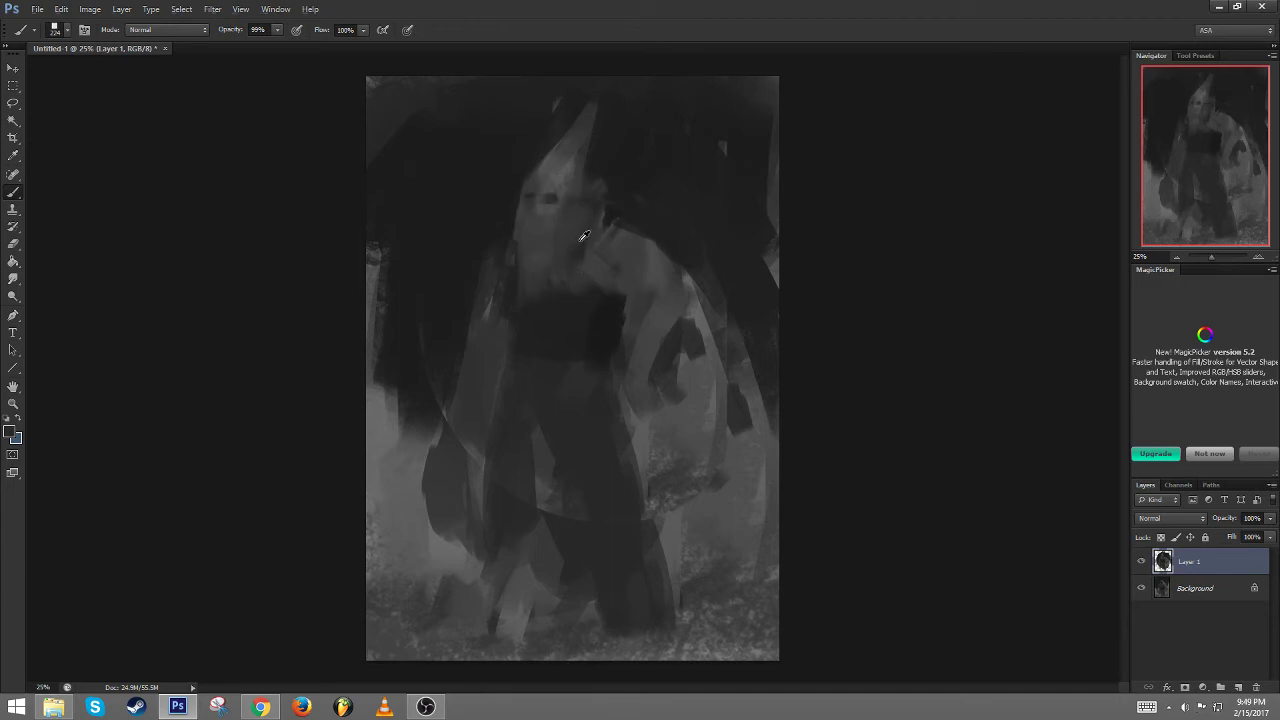
# Resize the brush and paint diagonal dark strokes across the lower face and neck with a sampled grey
pyautogui.keyDown('alt'); pyautogui.rightClick(584, 236); pyautogui.keyUp('alt')
pyautogui.keyDown('alt'); pyautogui.click(607, 212); pyautogui.keyUp('alt')
pyautogui.moveTo(580, 220)
pyautogui.mouseDown()
pyautogui.moveTo(574, 290)
pyautogui.moveTo(541, 279)
pyautogui.mouseUp()
pyautogui.keyDown('alt'); pyautogui.click(546, 178); pyautogui.keyUp('alt')
pyautogui.press('alt')
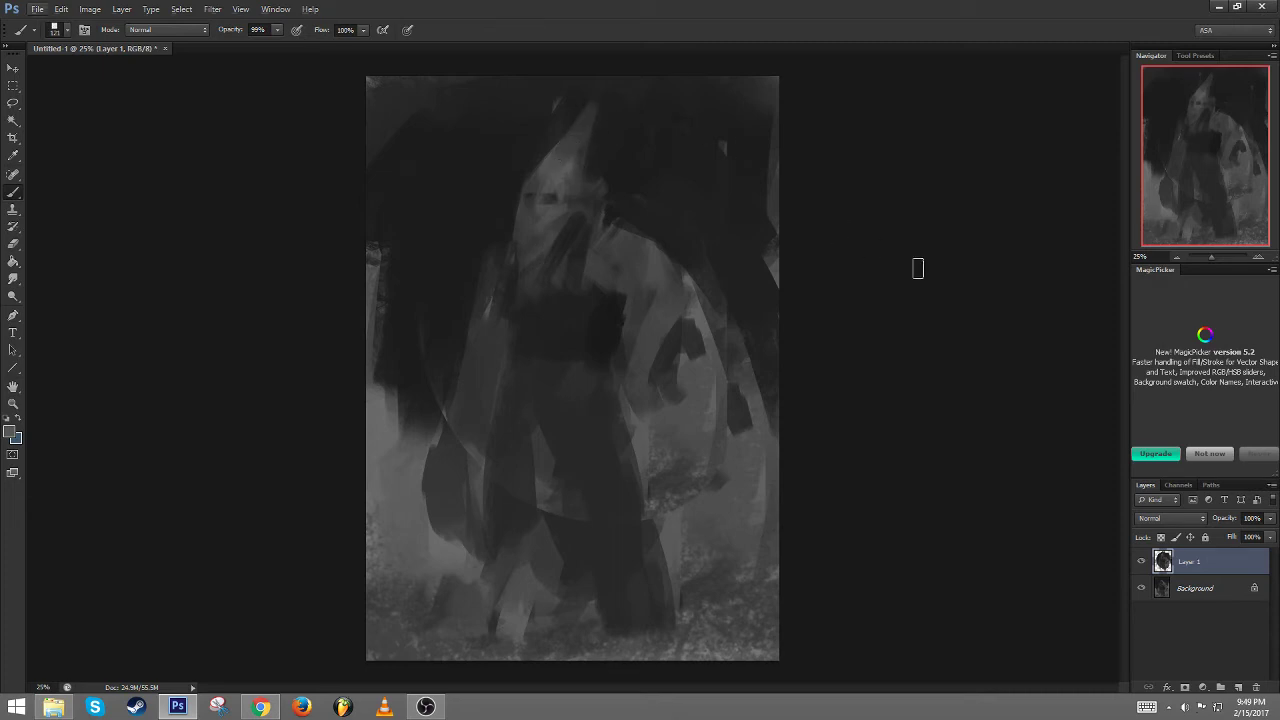
# Dismiss the MagicPicker upgrade notice, choose a light grey, and paint a bright highlight on the head's peak
pyautogui.click(1209, 455)
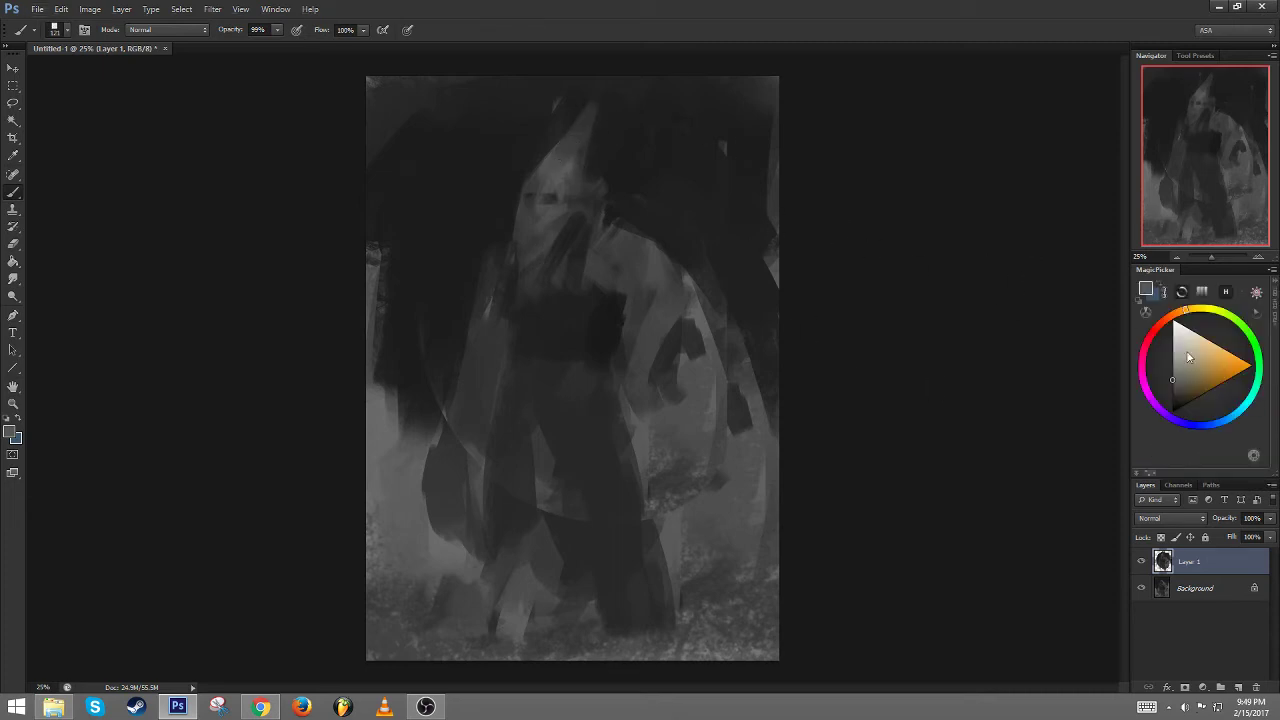
pyautogui.click(1172, 334)
pyautogui.moveTo(570, 158)
pyautogui.mouseDown()
pyautogui.moveTo(592, 102)
pyautogui.moveTo(559, 187)
pyautogui.moveTo(566, 136)
pyautogui.mouseUp()
pyautogui.keyDown('alt'); pyautogui.click(578, 130); pyautogui.keyUp('alt')
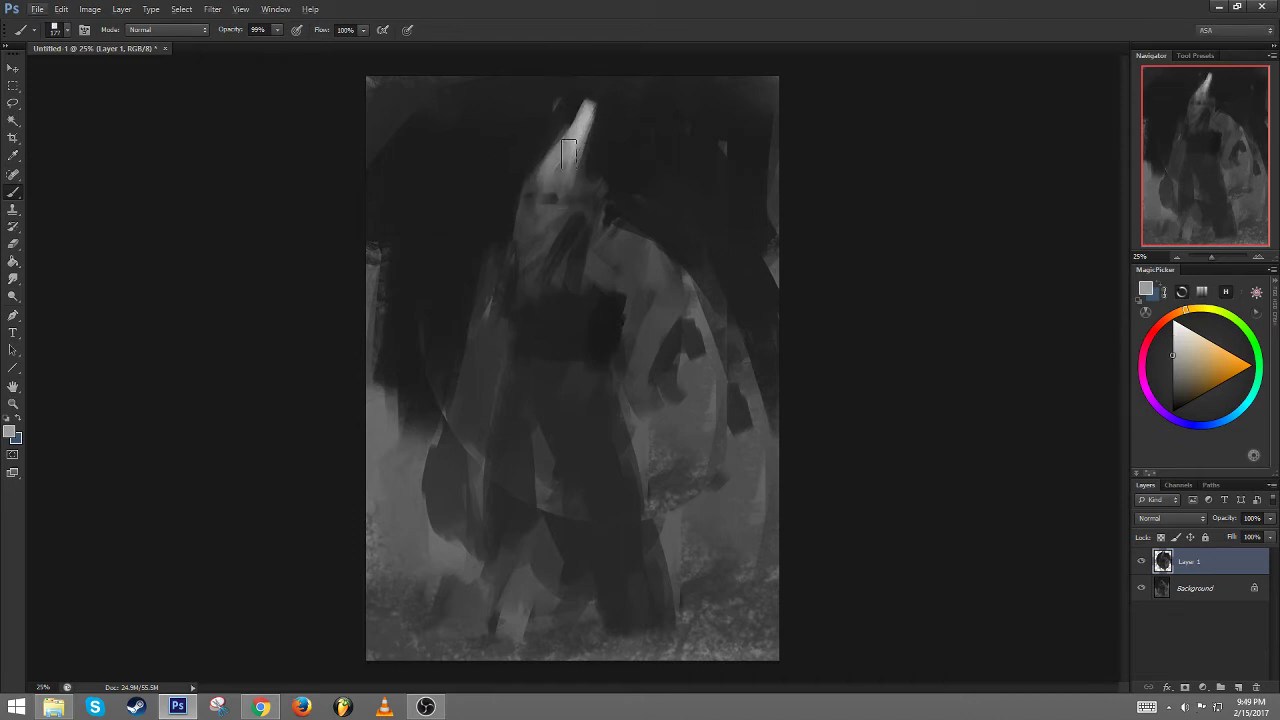
# Blend the bright peak into the brow and trim its outline with sampled face and background greys
pyautogui.keyDown('alt'); pyautogui.click(570, 193); pyautogui.keyUp('alt')
pyautogui.keyDown('alt'); pyautogui.click(563, 205); pyautogui.keyUp('alt')
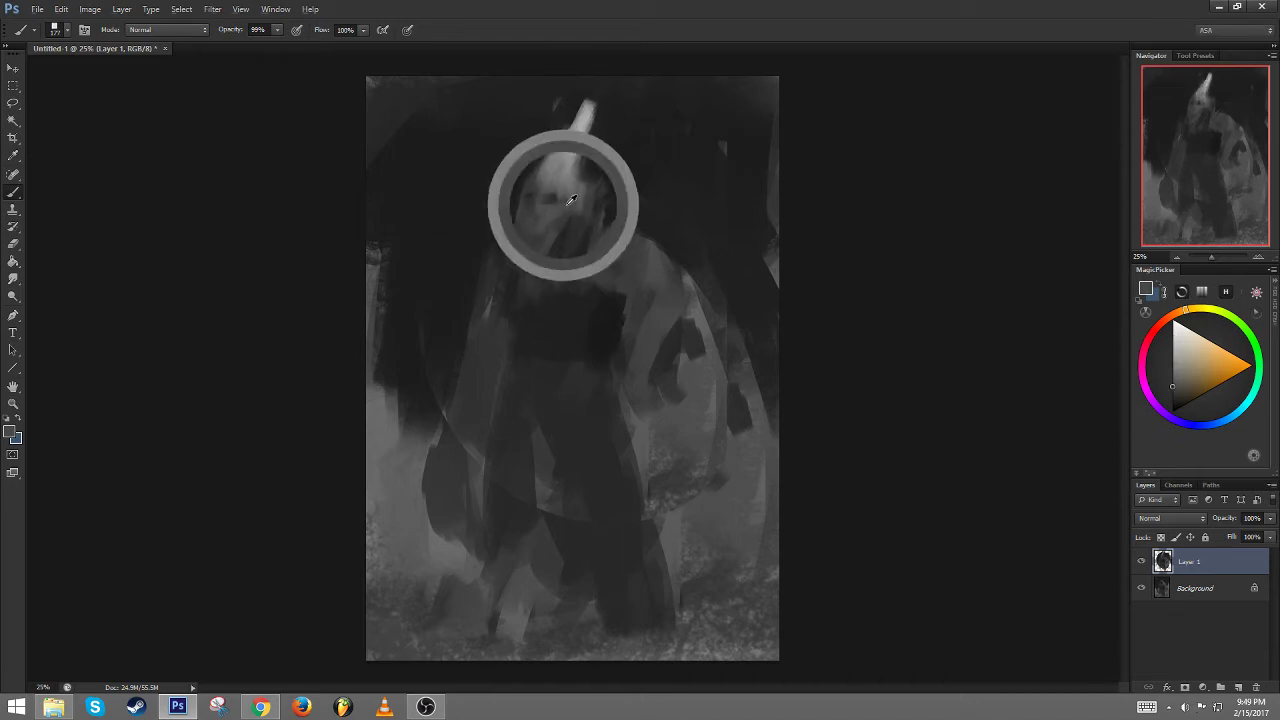
pyautogui.moveTo(536, 185)
pyautogui.mouseDown()
pyautogui.moveTo(584, 114)
pyautogui.moveTo(581, 170)
pyautogui.mouseUp()
pyautogui.keyDown('alt'); pyautogui.rightClick(604, 154); pyautogui.keyUp('alt')
pyautogui.keyDown('alt'); pyautogui.click(604, 152); pyautogui.keyUp('alt')
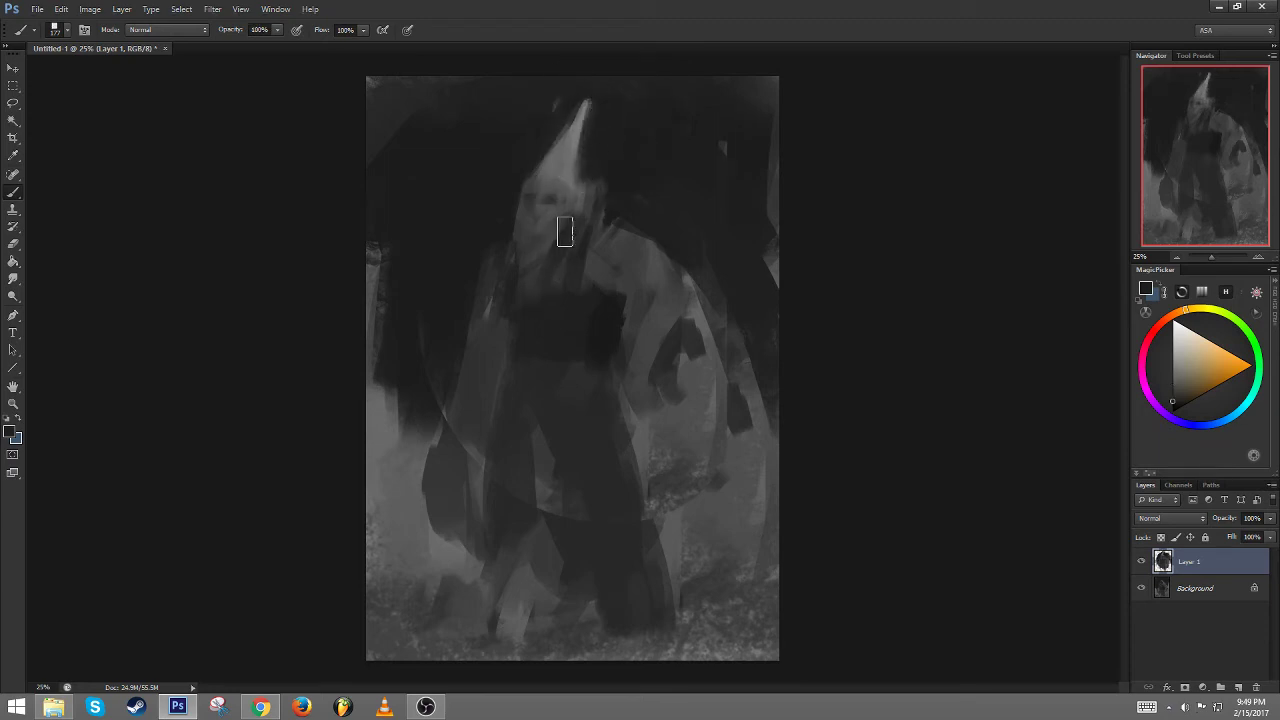
# Paint over the pointed head and face with broad strokes of sampled dark grey
pyautogui.keyDown('alt'); pyautogui.rightClick(590, 171); pyautogui.keyUp('alt')
pyautogui.moveTo(622, 119)
pyautogui.mouseDown()
pyautogui.moveTo(544, 132)
pyautogui.moveTo(630, 172)
pyautogui.moveTo(607, 101)
pyautogui.moveTo(520, 235)
pyautogui.moveTo(610, 203)
pyautogui.moveTo(582, 152)
pyautogui.moveTo(560, 188)
pyautogui.mouseUp()
pyautogui.keyDown('alt'); pyautogui.click(586, 173); pyautogui.keyUp('alt')
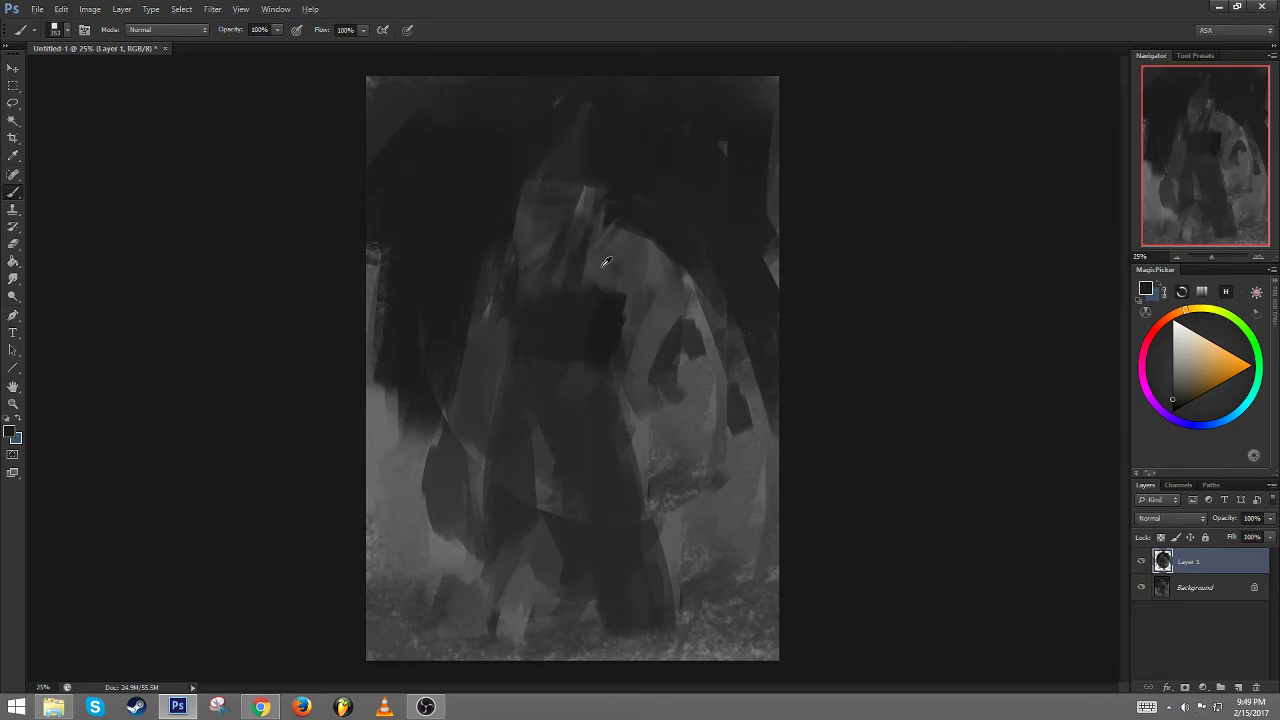
pyautogui.keyDown('alt'); pyautogui.rightClick(560, 167); pyautogui.keyUp('alt')
pyautogui.moveTo(563, 158); pyautogui.dragTo(543, 245)
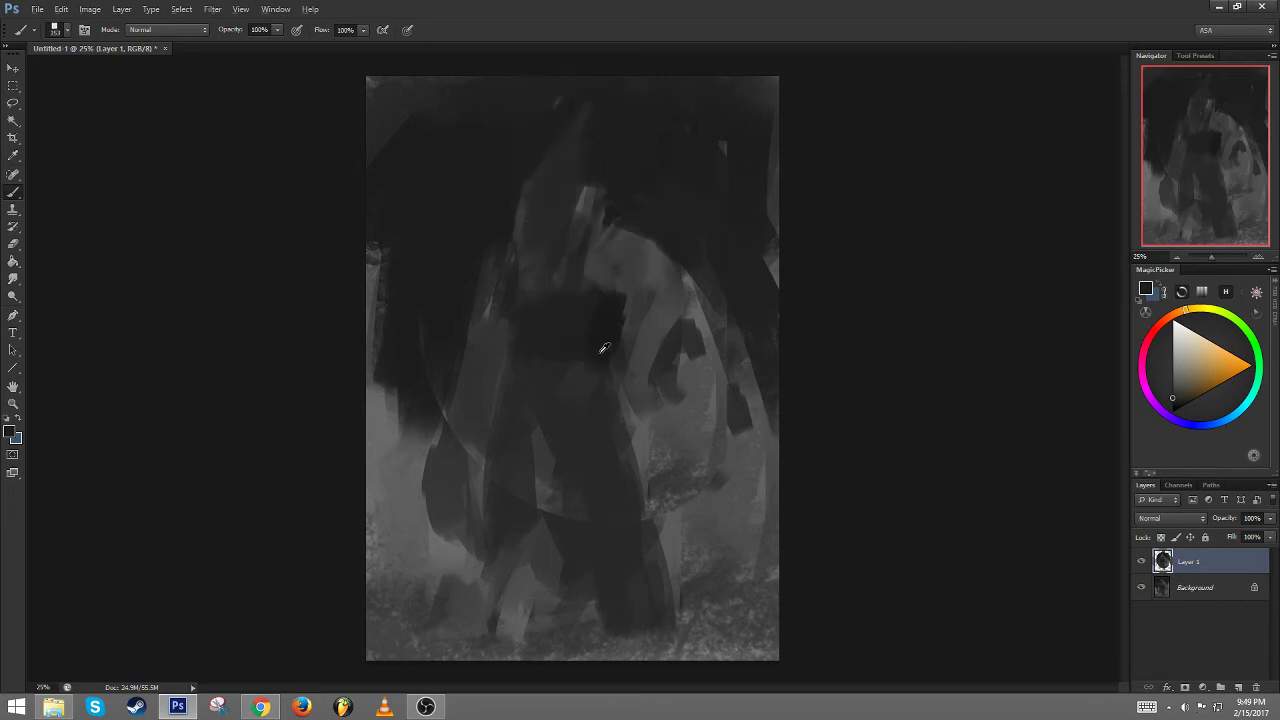
# Repaint the waist and legs in a sampled dark grey and narrow the outer leg with lighter background grey
pyautogui.keyDown('alt'); pyautogui.click(602, 350); pyautogui.keyUp('alt')
pyautogui.moveTo(572, 377)
pyautogui.mouseDown()
pyautogui.moveTo(560, 400)
pyautogui.moveTo(586, 449)
pyautogui.moveTo(523, 557)
pyautogui.moveTo(548, 630)
pyautogui.mouseUp()
pyautogui.keyDown('alt'); pyautogui.click(675, 580); pyautogui.keyUp('alt')
pyautogui.moveTo(675, 580)
pyautogui.mouseDown()
pyautogui.moveTo(637, 490)
pyautogui.moveTo(612, 610)
pyautogui.mouseUp()
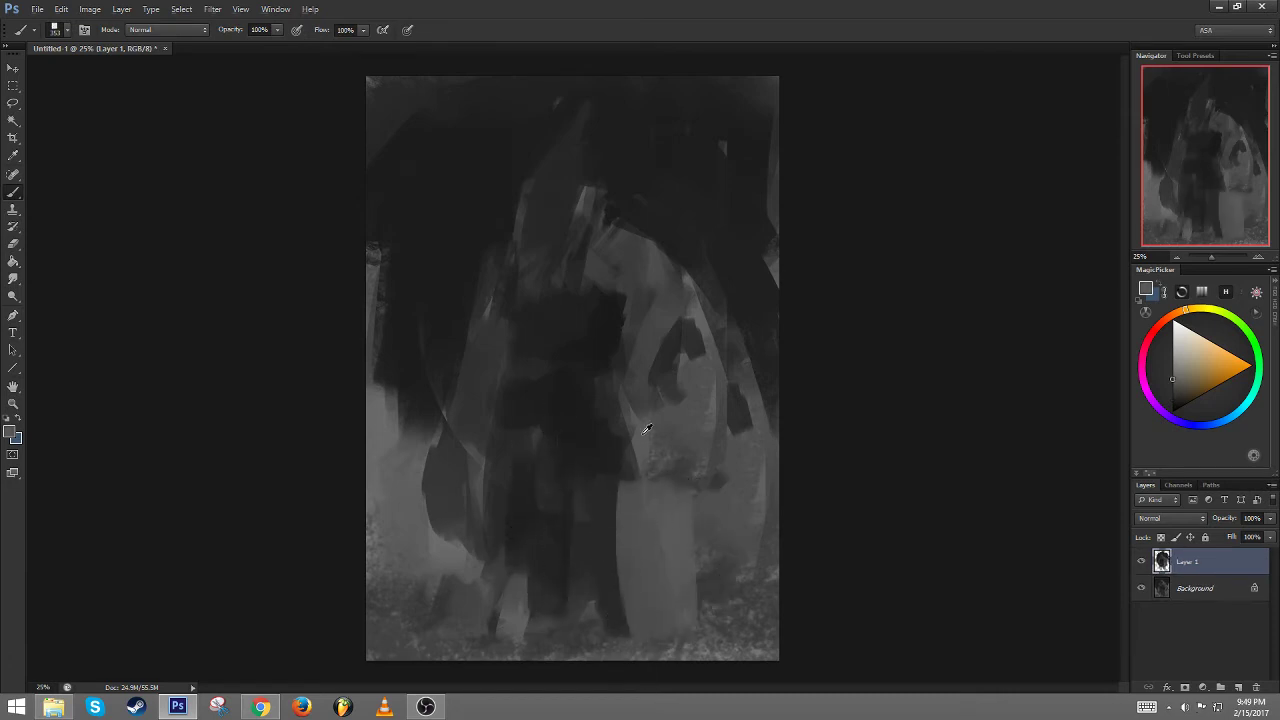
# Darken the background on both sides of the figure with large strokes of sampled dark grey
pyautogui.keyDown('alt'); pyautogui.click(647, 429); pyautogui.keyUp('alt')
pyautogui.keyDown('alt'); pyautogui.click(728, 260); pyautogui.keyUp('alt')
pyautogui.moveTo(728, 260)
pyautogui.mouseDown()
pyautogui.moveTo(721, 436)
pyautogui.moveTo(723, 369)
pyautogui.mouseUp()
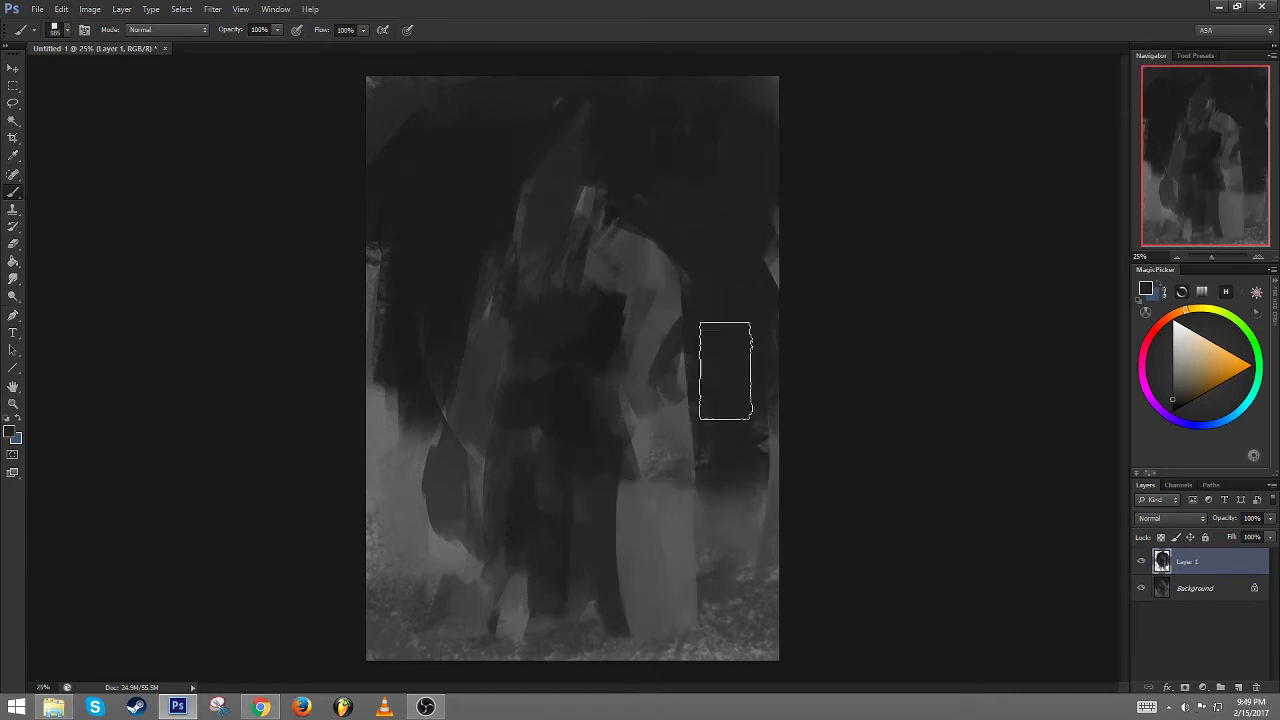
pyautogui.moveTo(395, 330); pyautogui.dragTo(392, 267)
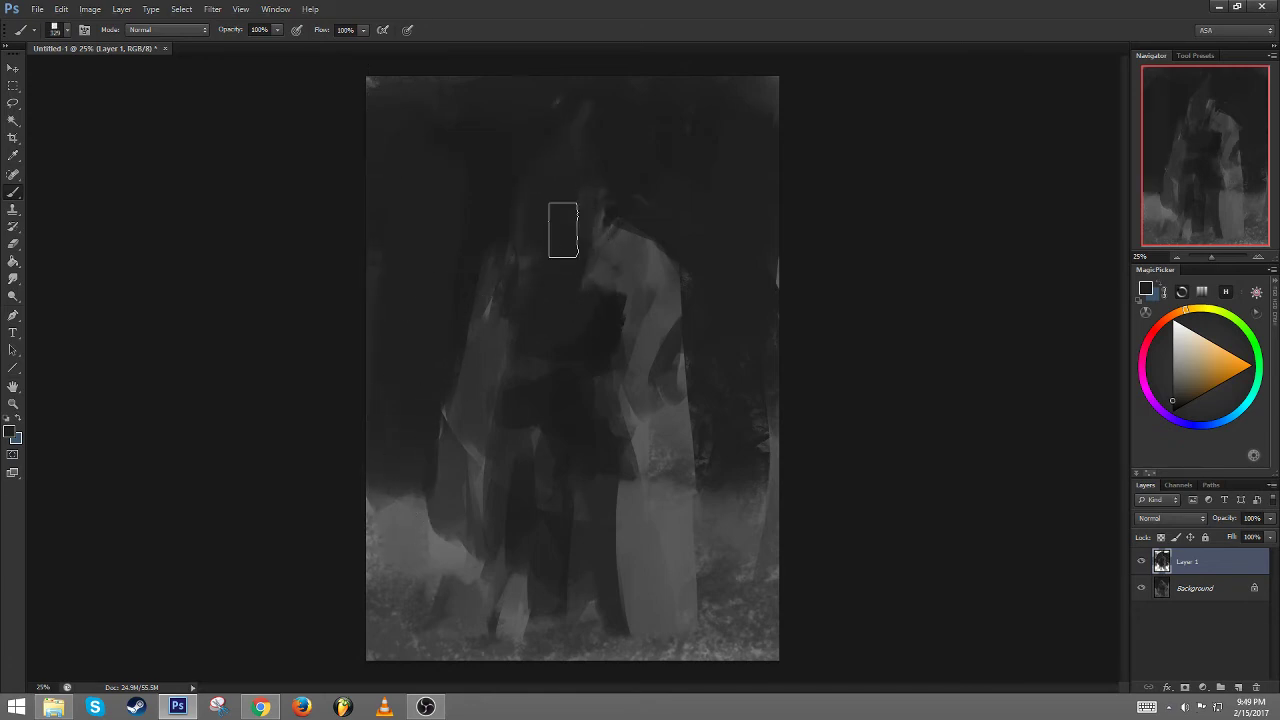
# Cover the remaining head details with dark grey, flip the canvas horizontally, and rework the cloak's light side with sampled grey
pyautogui.moveTo(563, 231); pyautogui.dragTo(590, 197)
pyautogui.hotkey('ctrl', 'shift', 'h')
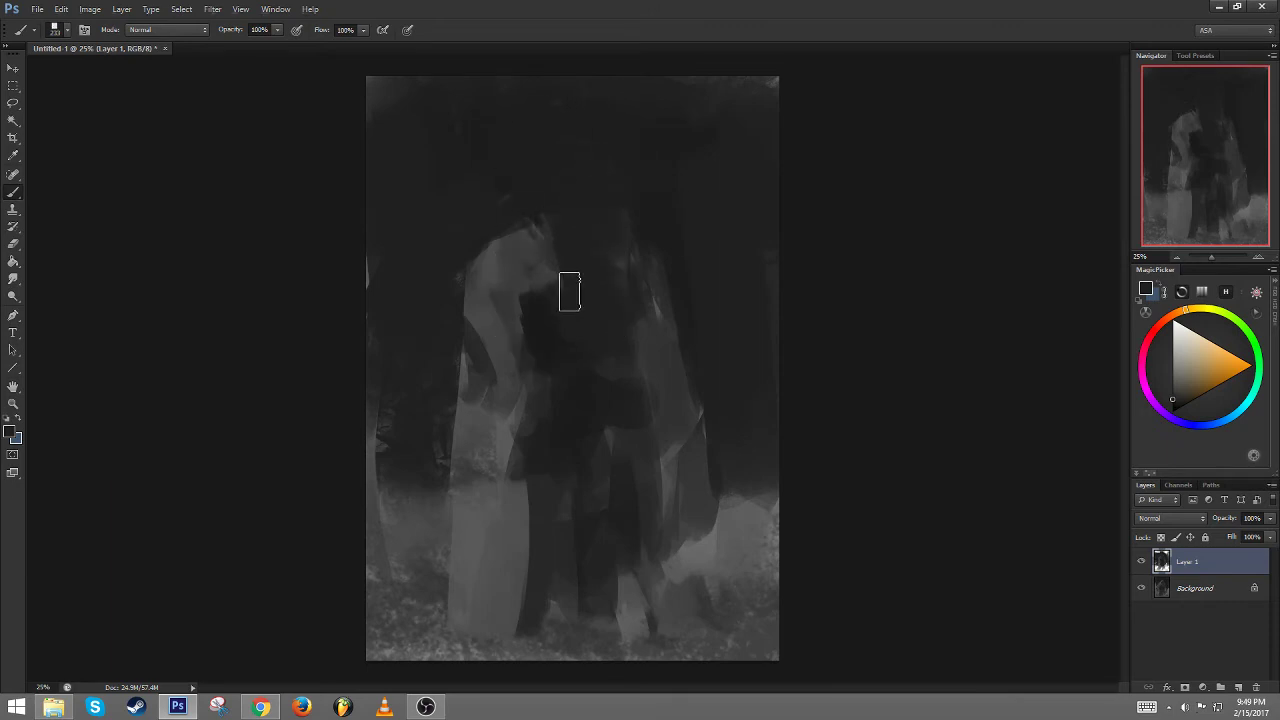
pyautogui.keyDown('alt'); pyautogui.click(518, 287); pyautogui.keyUp('alt')
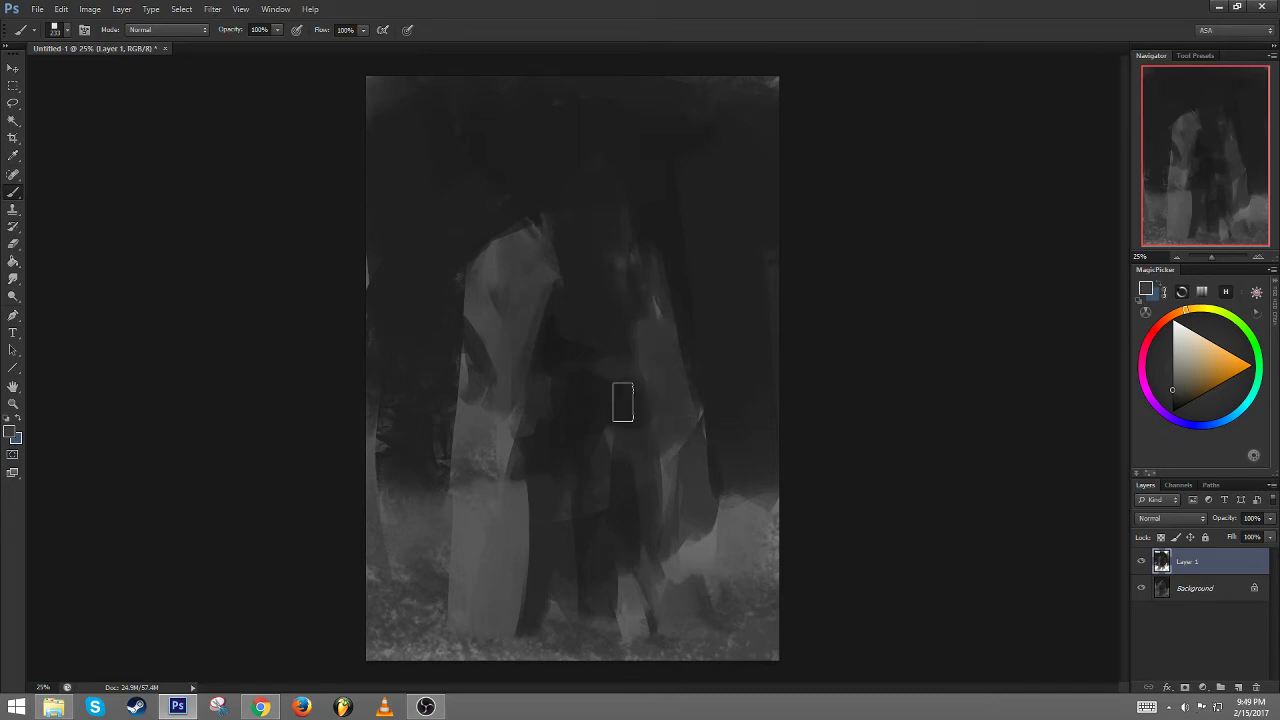
# Paint a wide light gap between the legs with sampled background grey, and sample a dark grey near the shoulder
pyautogui.moveTo(606, 546); pyautogui.dragTo(617, 560)
pyautogui.keyDown('alt'); pyautogui.click(625, 589); pyautogui.keyUp('alt')
pyautogui.moveTo(587, 520); pyautogui.dragTo(585, 617)
pyautogui.moveTo(587, 498); pyautogui.dragTo(597, 597)
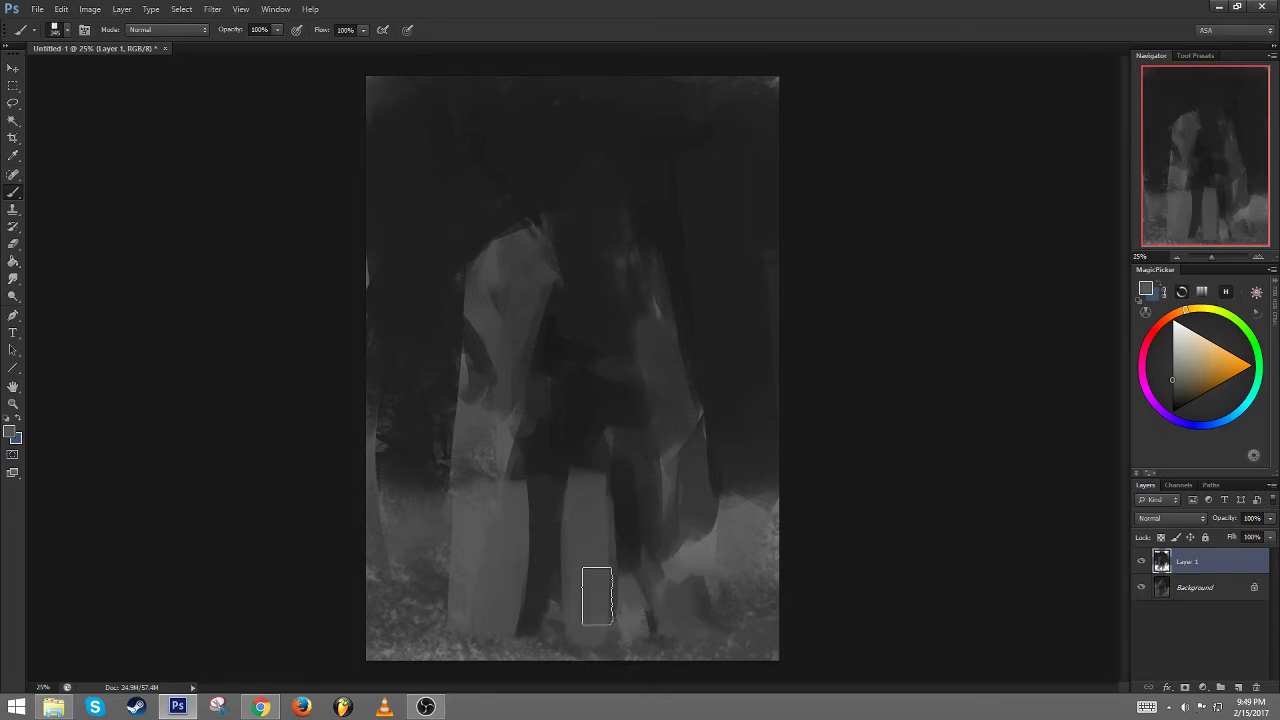
pyautogui.moveTo(588, 535); pyautogui.dragTo(623, 635)
pyautogui.moveTo(582, 520)
pyautogui.mouseDown()
pyautogui.moveTo(556, 626)
pyautogui.moveTo(647, 647)
pyautogui.mouseUp()
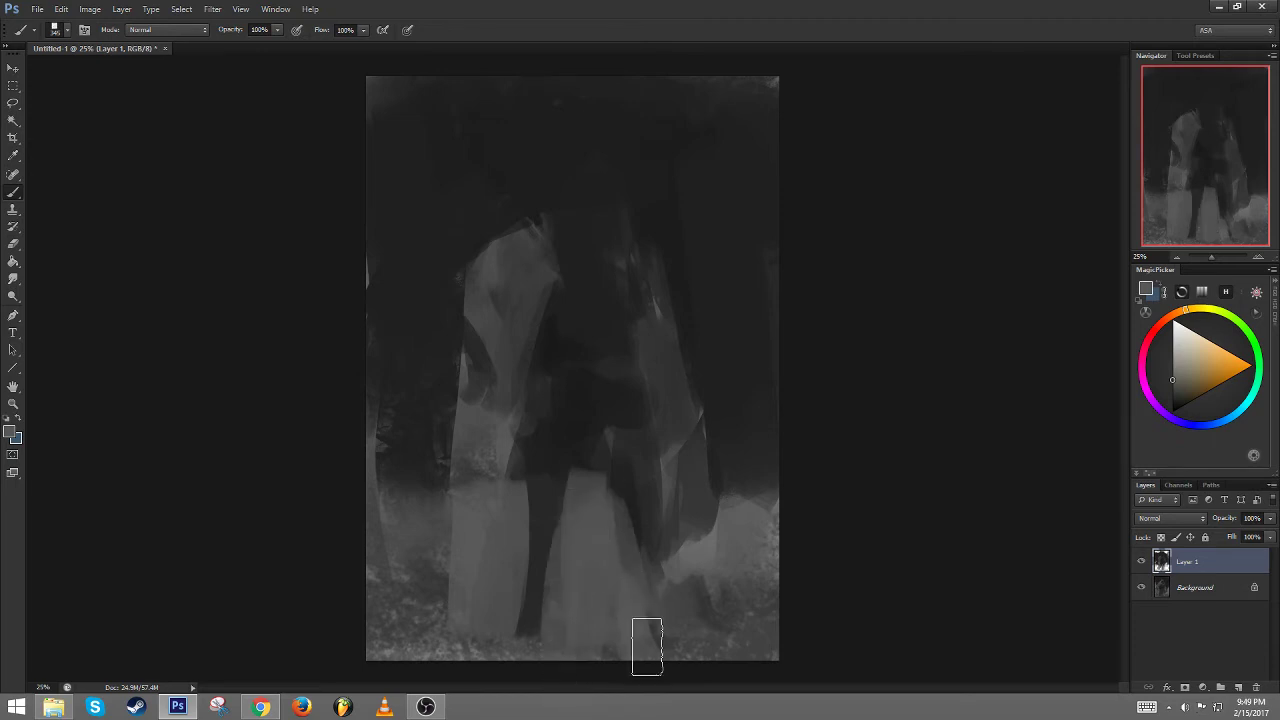
pyautogui.keyDown('alt'); pyautogui.click(538, 239); pyautogui.keyUp('alt')
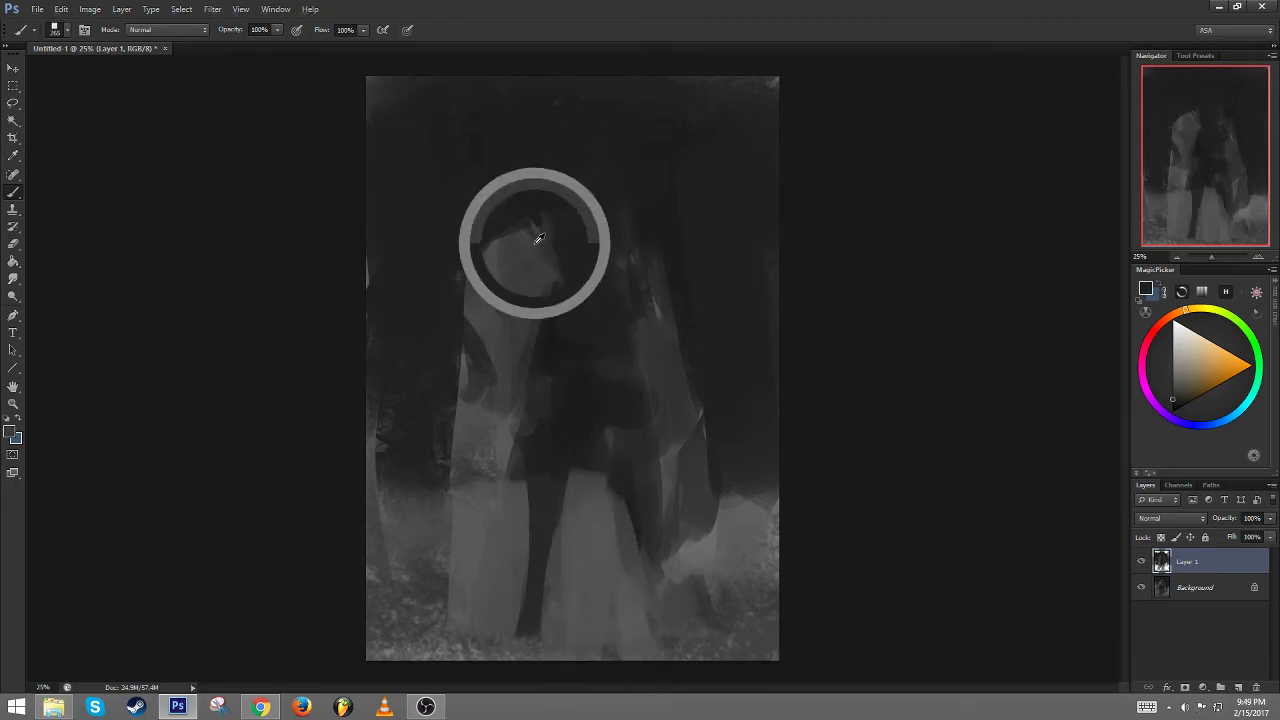
# Paint a peaked hood shape over the head in sampled mid grey and flip the canvas horizontally
pyautogui.moveTo(543, 235); pyautogui.dragTo(580, 187)
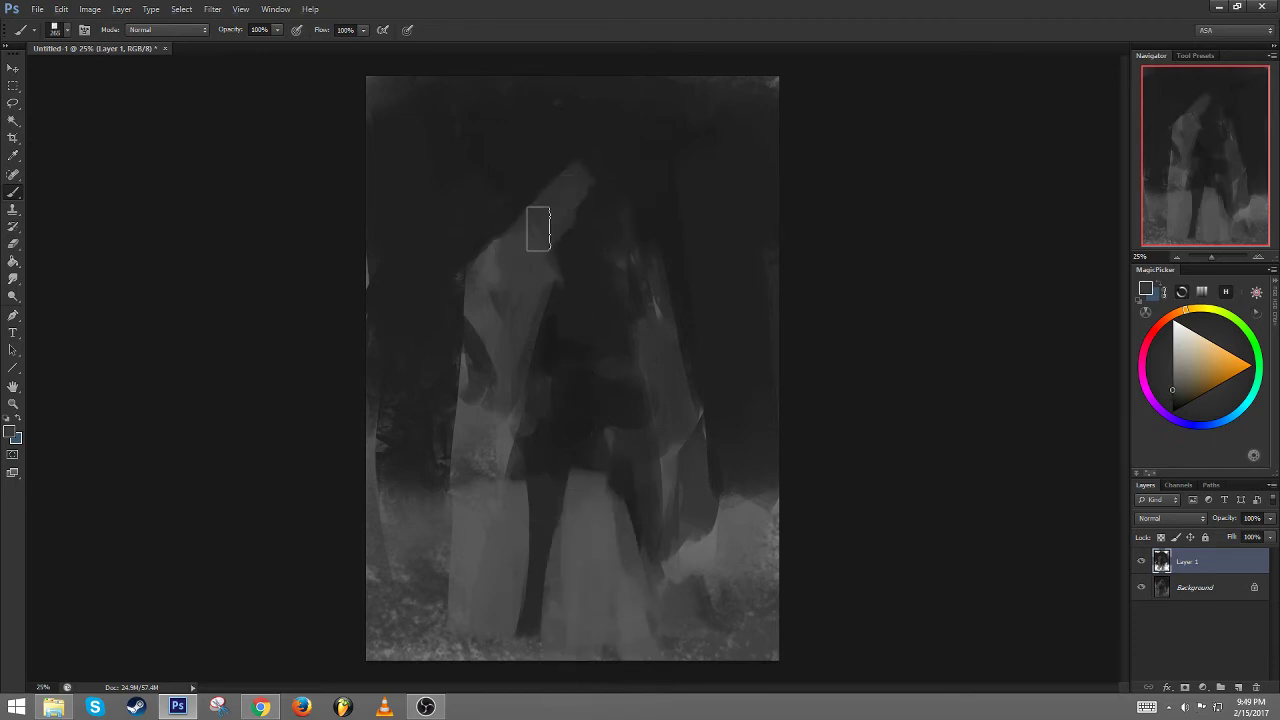
pyautogui.moveTo(538, 228)
pyautogui.mouseDown()
pyautogui.moveTo(579, 184)
pyautogui.moveTo(612, 205)
pyautogui.mouseUp()
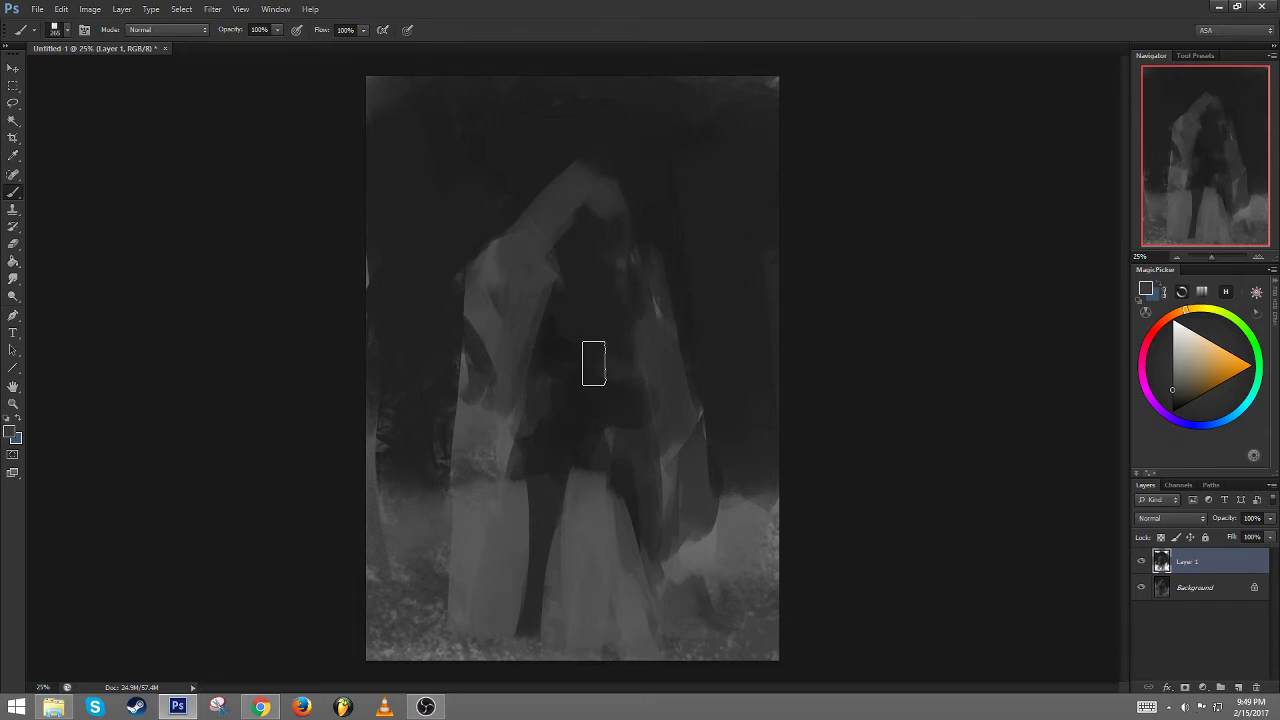
pyautogui.press('F2')
# Trim the hood's outer slope and darken the cloak's shadowed side with sampled dark grey
pyautogui.keyDown('alt'); pyautogui.click(557, 141); pyautogui.keyUp('alt')
pyautogui.moveTo(550, 155); pyautogui.dragTo(486, 221)
pyautogui.moveTo(543, 168)
pyautogui.mouseDown()
pyautogui.moveTo(517, 172)
pyautogui.moveTo(487, 263)
pyautogui.moveTo(474, 397)
pyautogui.mouseUp()
pyautogui.keyDown('alt'); pyautogui.click(486, 237); pyautogui.keyUp('alt')
pyautogui.keyDown('alt'); pyautogui.click(591, 283); pyautogui.keyUp('alt')
pyautogui.keyDown('alt'); pyautogui.rightClick(565, 261); pyautogui.keyUp('alt')
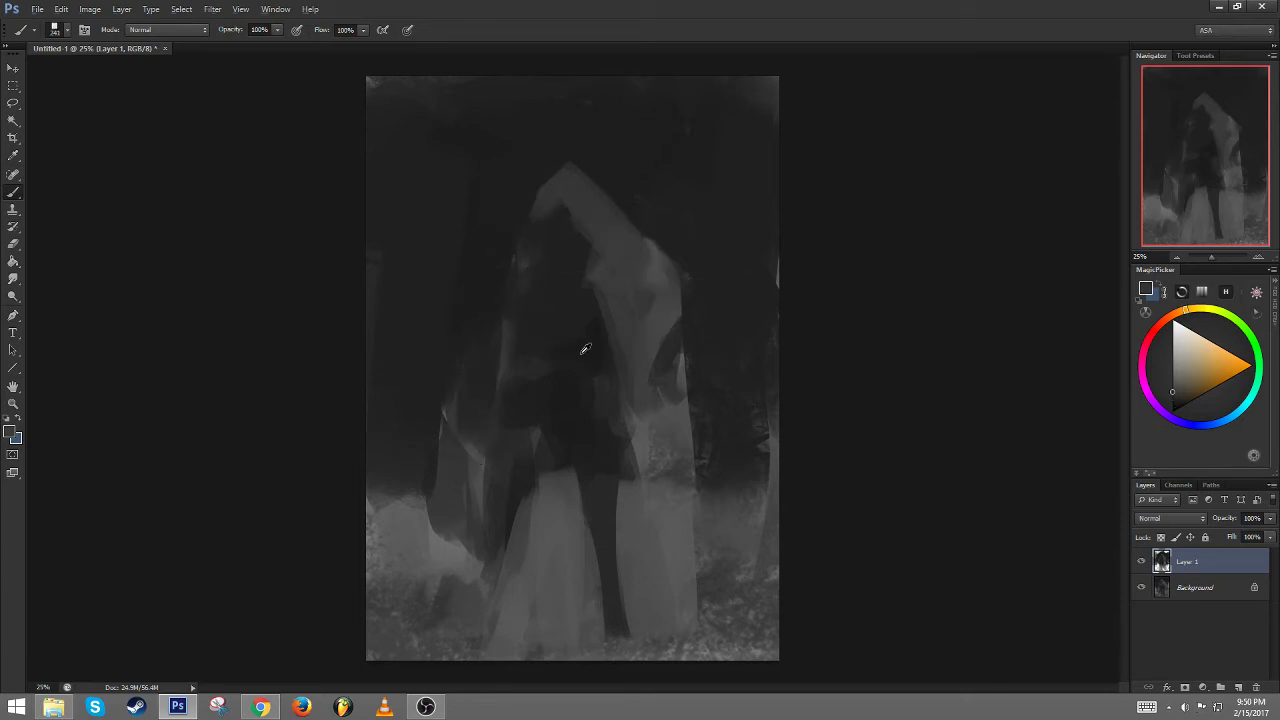
# Flare the cloak's light side outward toward the ground in grey, and cut its lower edge with sampled dark background grey
pyautogui.keyDown('alt'); pyautogui.click(585, 348); pyautogui.keyUp('alt')
pyautogui.moveTo(677, 429)
pyautogui.mouseDown()
pyautogui.moveTo(720, 505)
pyautogui.moveTo(704, 487)
pyautogui.moveTo(691, 600)
pyautogui.moveTo(720, 552)
pyautogui.moveTo(692, 618)
pyautogui.mouseUp()
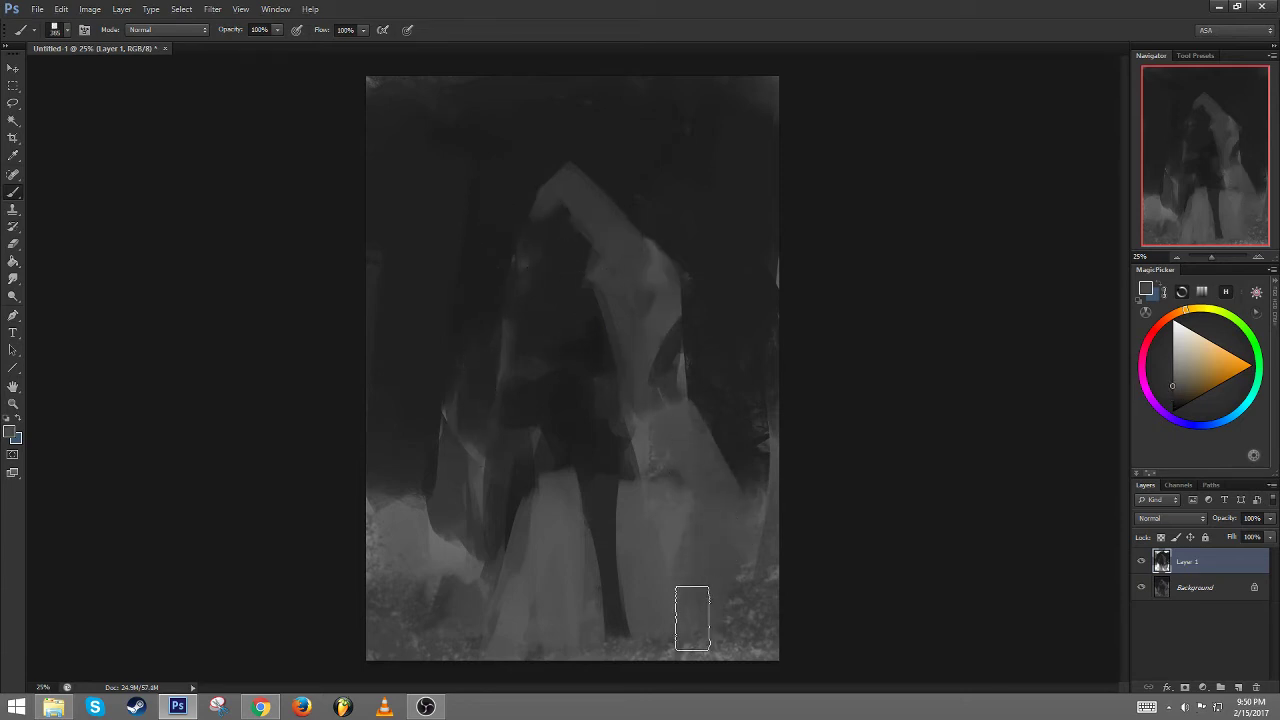
pyautogui.keyDown('alt'); pyautogui.click(728, 435); pyautogui.keyUp('alt')
pyautogui.moveTo(729, 434)
pyautogui.mouseDown()
pyautogui.moveTo(786, 518)
pyautogui.moveTo(734, 609)
pyautogui.mouseUp()
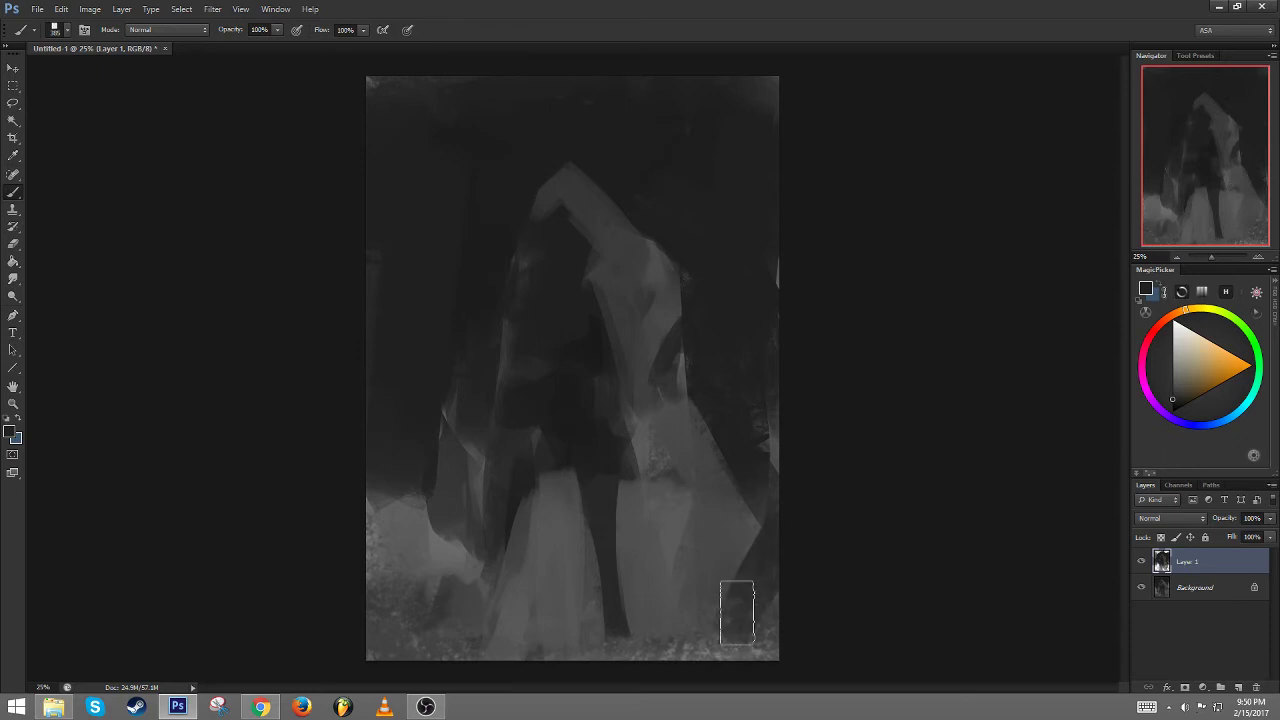
# Cover the legs and the gap between them with sampled dark grey, and shift the layer up and slightly left
pyautogui.keyDown('alt'); pyautogui.click(617, 487); pyautogui.keyUp('alt')
pyautogui.moveTo(617, 490)
pyautogui.mouseDown()
pyautogui.moveTo(642, 574)
pyautogui.moveTo(638, 540)
pyautogui.moveTo(604, 590)
pyautogui.moveTo(557, 598)
pyautogui.moveTo(507, 517)
pyautogui.moveTo(569, 533)
pyautogui.moveTo(549, 578)
pyautogui.moveTo(625, 614)
pyautogui.moveTo(543, 671)
pyautogui.mouseUp()
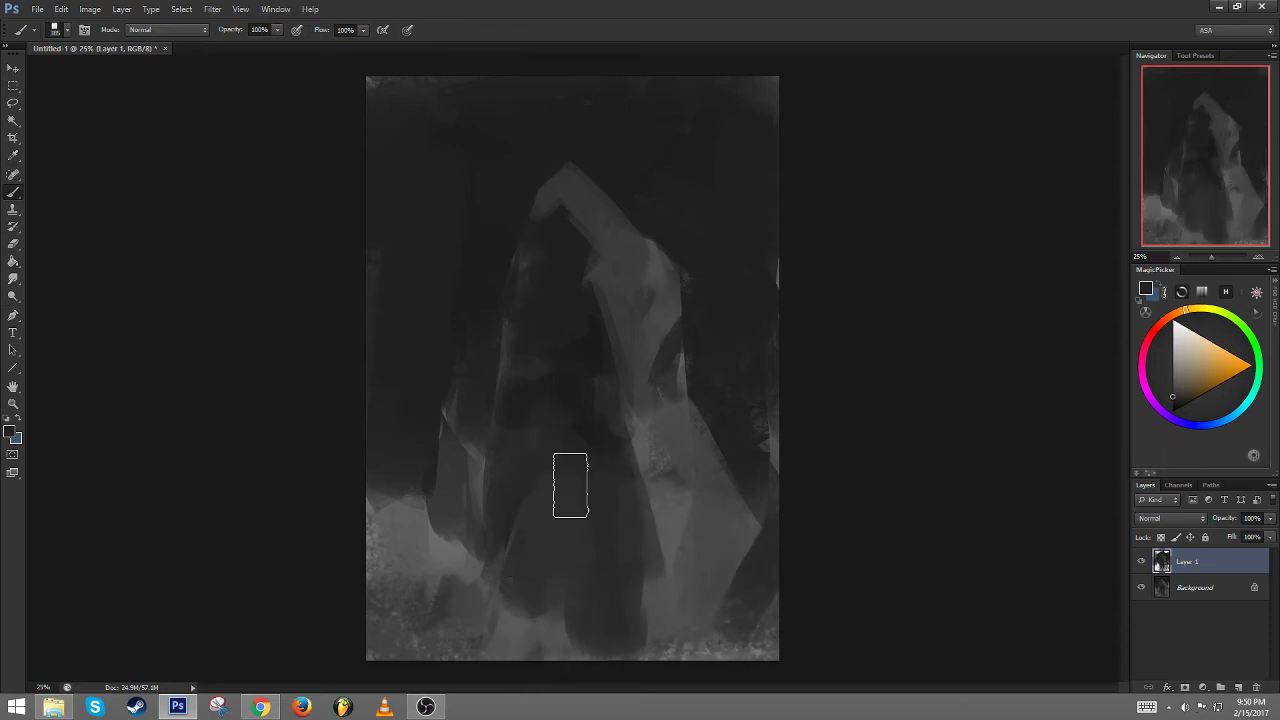
pyautogui.click(13, 69)
pyautogui.moveTo(594, 278); pyautogui.dragTo(574, 228)
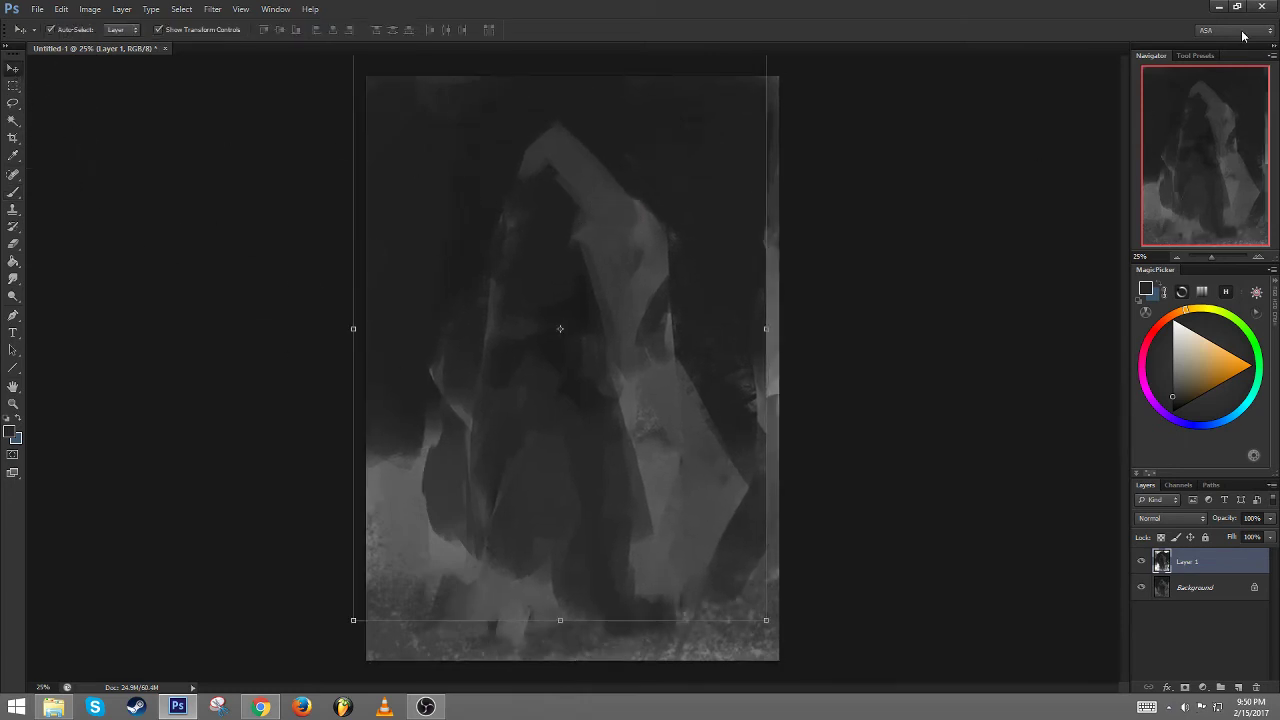
# Darken the chest and paint out the light band between hood and shoulder with sampled dark greys
pyautogui.click(14, 193)
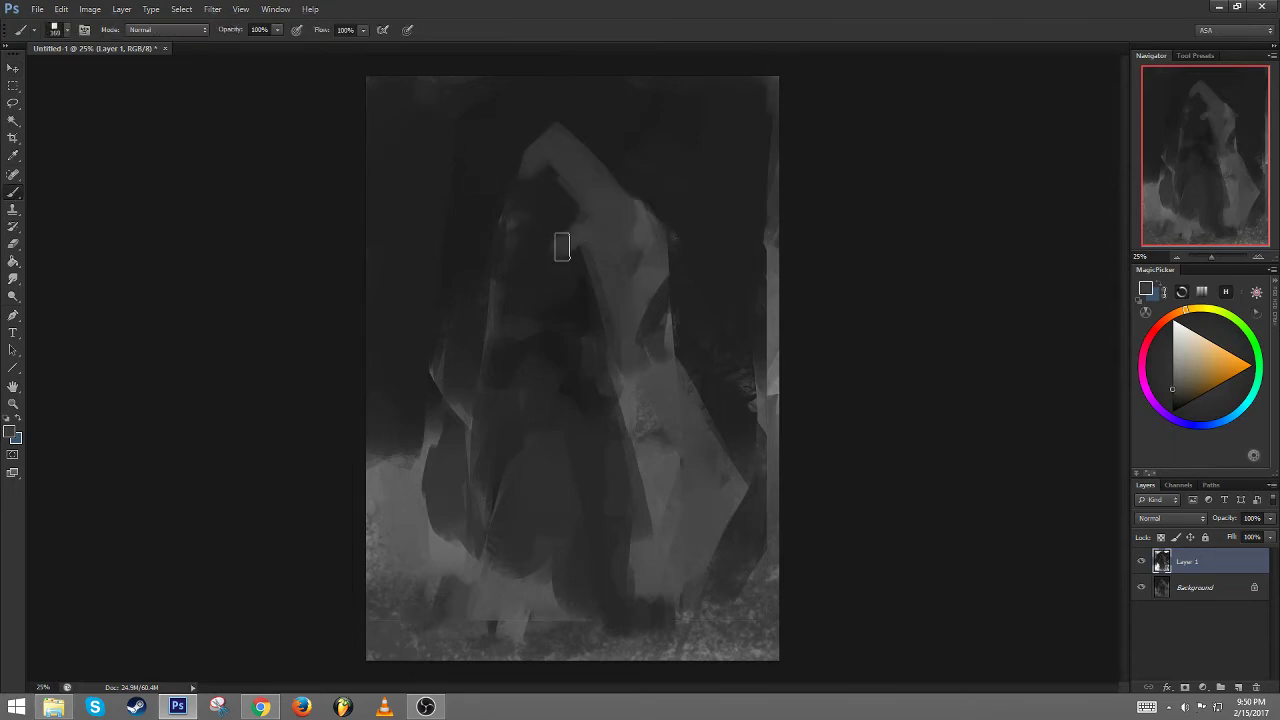
pyautogui.keyDown('alt'); pyautogui.click(586, 272); pyautogui.keyUp('alt')
pyautogui.moveTo(579, 269)
pyautogui.mouseDown()
pyautogui.moveTo(630, 298)
pyautogui.moveTo(580, 307)
pyautogui.moveTo(612, 311)
pyautogui.mouseUp()
pyautogui.moveTo(504, 175); pyautogui.dragTo(482, 285)
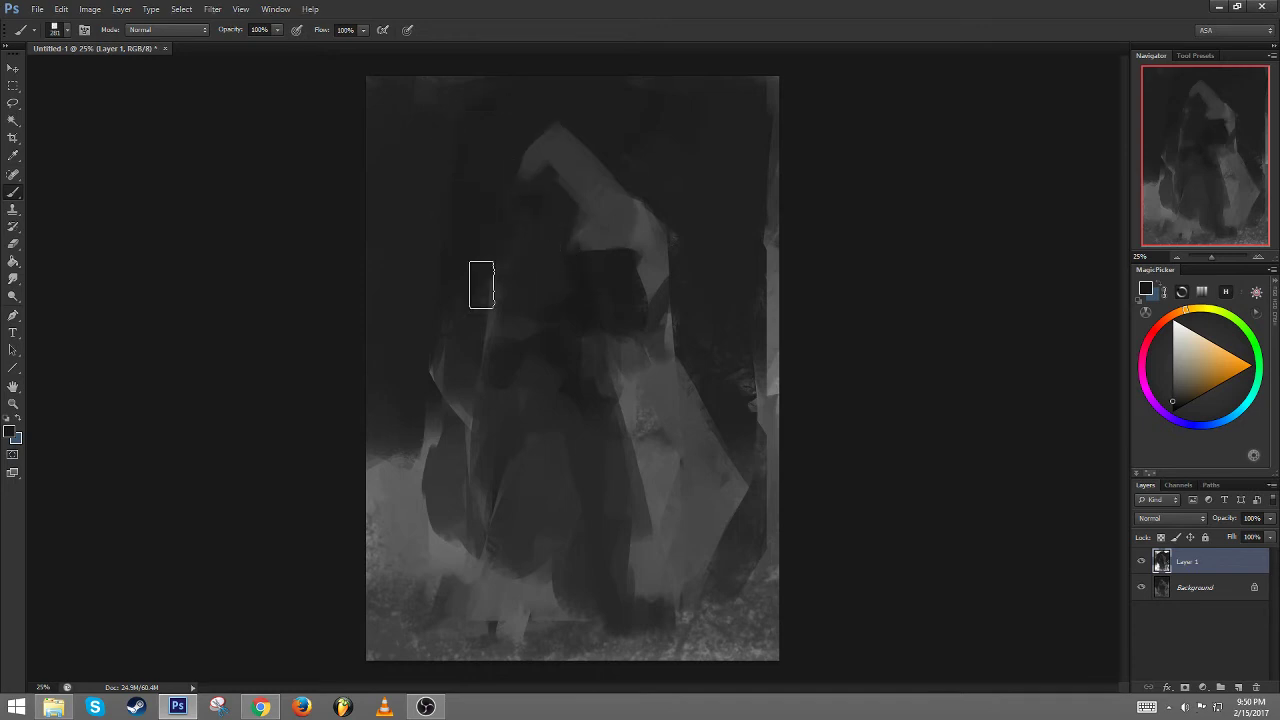
pyautogui.keyDown('alt'); pyautogui.rightClick(575, 316); pyautogui.keyUp('alt')
pyautogui.keyDown('alt'); pyautogui.click(610, 263); pyautogui.keyUp('alt')
pyautogui.moveTo(608, 258)
pyautogui.mouseDown()
pyautogui.moveTo(583, 236)
pyautogui.moveTo(642, 220)
pyautogui.mouseUp()
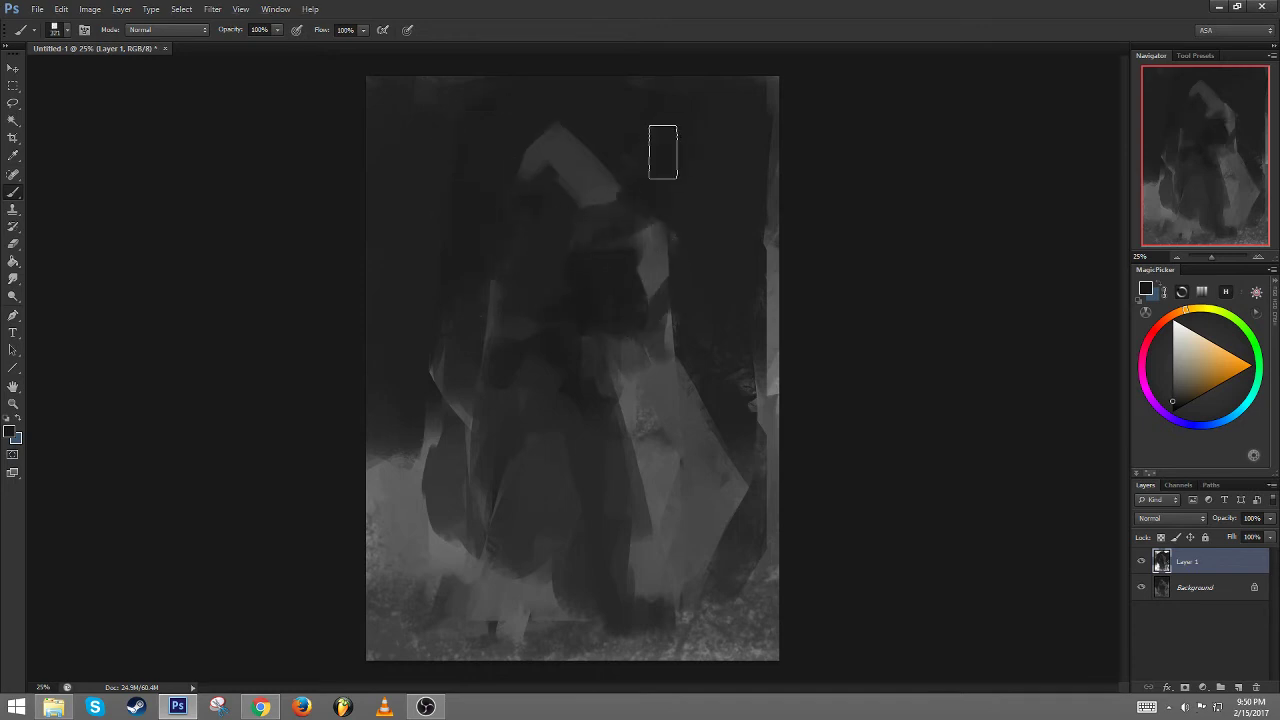
# Rebuild the head as a broader angular shape in sampled grey, and trim its outline with dark background grey
pyautogui.keyDown('alt'); pyautogui.rightClick(604, 155); pyautogui.keyUp('alt')
pyautogui.keyDown('alt'); pyautogui.click(568, 147); pyautogui.keyUp('alt')
pyautogui.keyDown('alt'); pyautogui.rightClick(561, 135); pyautogui.keyUp('alt')
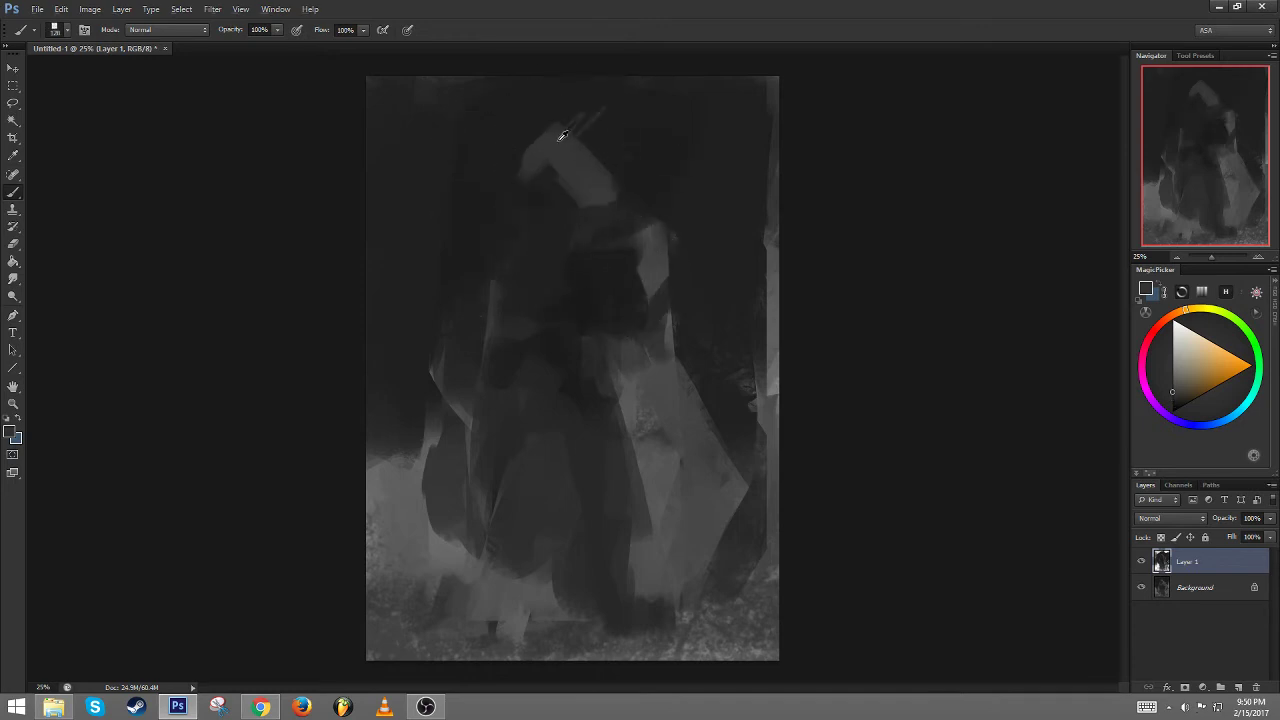
pyautogui.moveTo(562, 138)
pyautogui.mouseDown()
pyautogui.moveTo(553, 118)
pyautogui.moveTo(514, 178)
pyautogui.mouseUp()
pyautogui.moveTo(604, 164)
pyautogui.mouseDown()
pyautogui.moveTo(555, 162)
pyautogui.moveTo(528, 147)
pyautogui.moveTo(581, 113)
pyautogui.moveTo(594, 122)
pyautogui.moveTo(553, 161)
pyautogui.moveTo(600, 96)
pyautogui.moveTo(536, 120)
pyautogui.moveTo(497, 217)
pyautogui.moveTo(514, 144)
pyautogui.moveTo(501, 232)
pyautogui.mouseUp()
pyautogui.keyDown('alt'); pyautogui.click(638, 124); pyautogui.keyUp('alt')
pyautogui.keyDown('alt'); pyautogui.click(620, 160); pyautogui.keyUp('alt')
pyautogui.keyDown('alt'); pyautogui.click(607, 169); pyautogui.keyUp('alt')
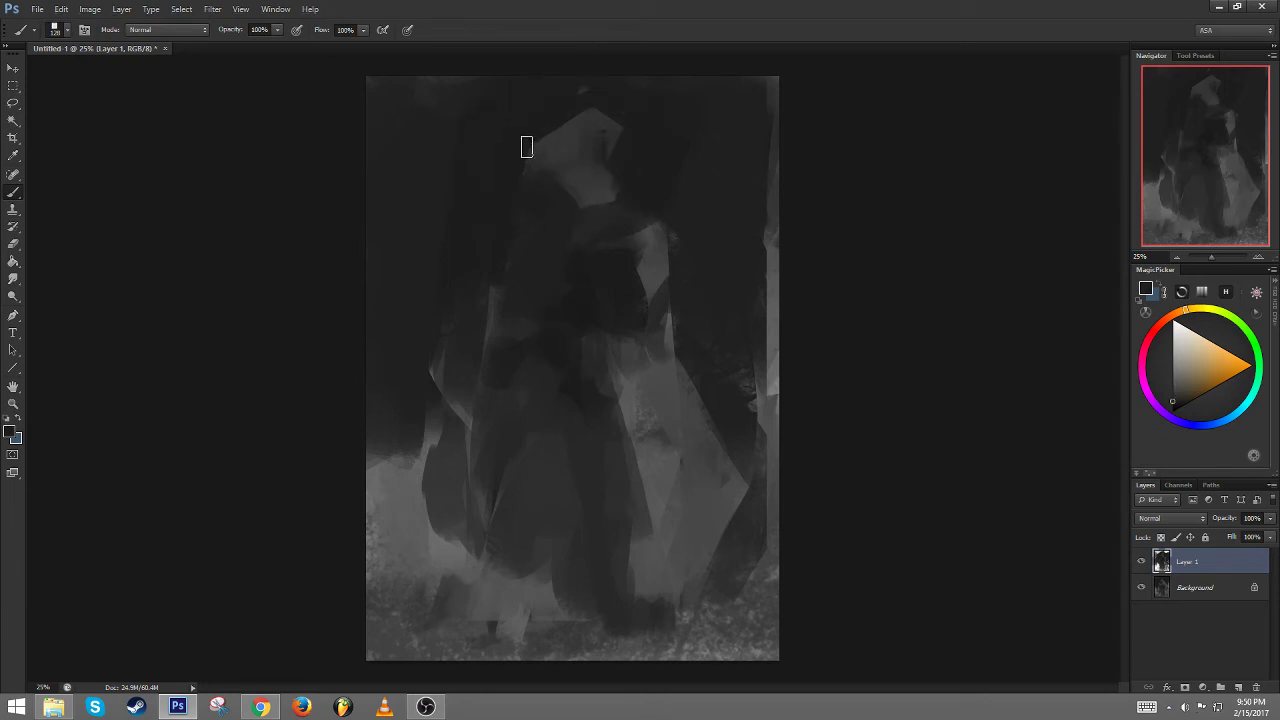
# Extend the head toward the face and neck in sampled grey, and block in a dark face area
pyautogui.keyDown('alt'); pyautogui.click(564, 152); pyautogui.keyUp('alt')
pyautogui.moveTo(567, 167)
pyautogui.mouseDown()
pyautogui.moveTo(546, 149)
pyautogui.moveTo(529, 166)
pyautogui.moveTo(553, 211)
pyautogui.moveTo(531, 163)
pyautogui.moveTo(534, 203)
pyautogui.moveTo(580, 220)
pyautogui.moveTo(600, 171)
pyautogui.moveTo(622, 200)
pyautogui.moveTo(575, 199)
pyautogui.moveTo(568, 186)
pyautogui.moveTo(585, 186)
pyautogui.mouseUp()
pyautogui.keyDown('alt'); pyautogui.click(623, 163); pyautogui.keyUp('alt')
pyautogui.keyDown('alt'); pyautogui.click(579, 168); pyautogui.keyUp('alt')
pyautogui.keyDown('alt'); pyautogui.click(532, 235); pyautogui.keyUp('alt')
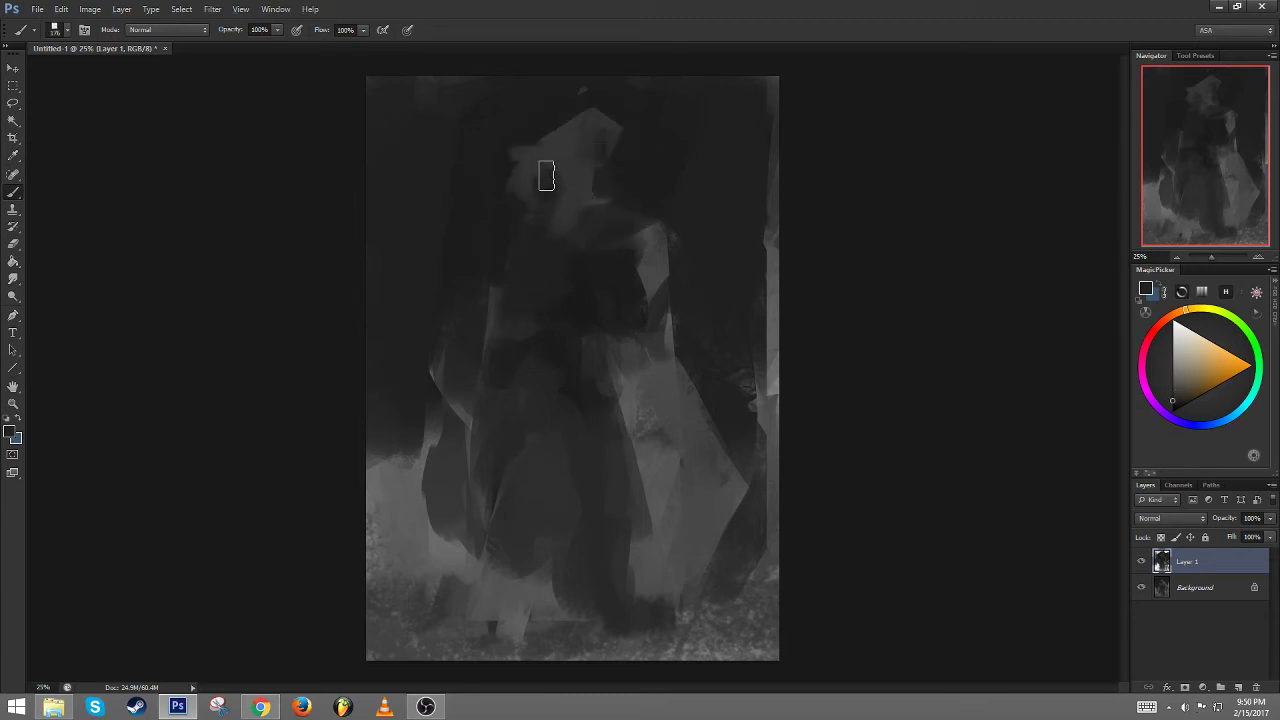
pyautogui.keyDown('alt'); pyautogui.rightClick(566, 224); pyautogui.keyUp('alt')
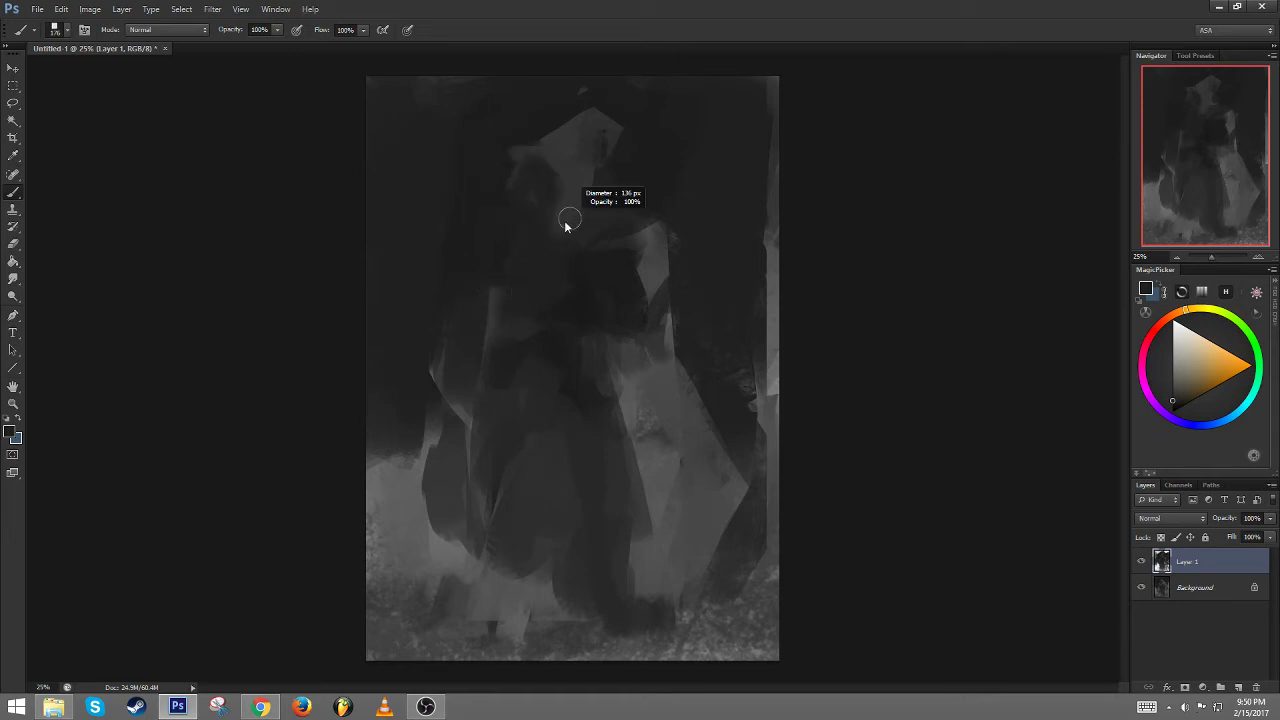
# Paint a lighter grey accent on the face with a smaller brush and flip the canvas horizontally
pyautogui.keyDown('alt'); pyautogui.click(643, 388); pyautogui.keyUp('alt')
pyautogui.keyDown('alt'); pyautogui.rightClick(535, 177); pyautogui.keyUp('alt')
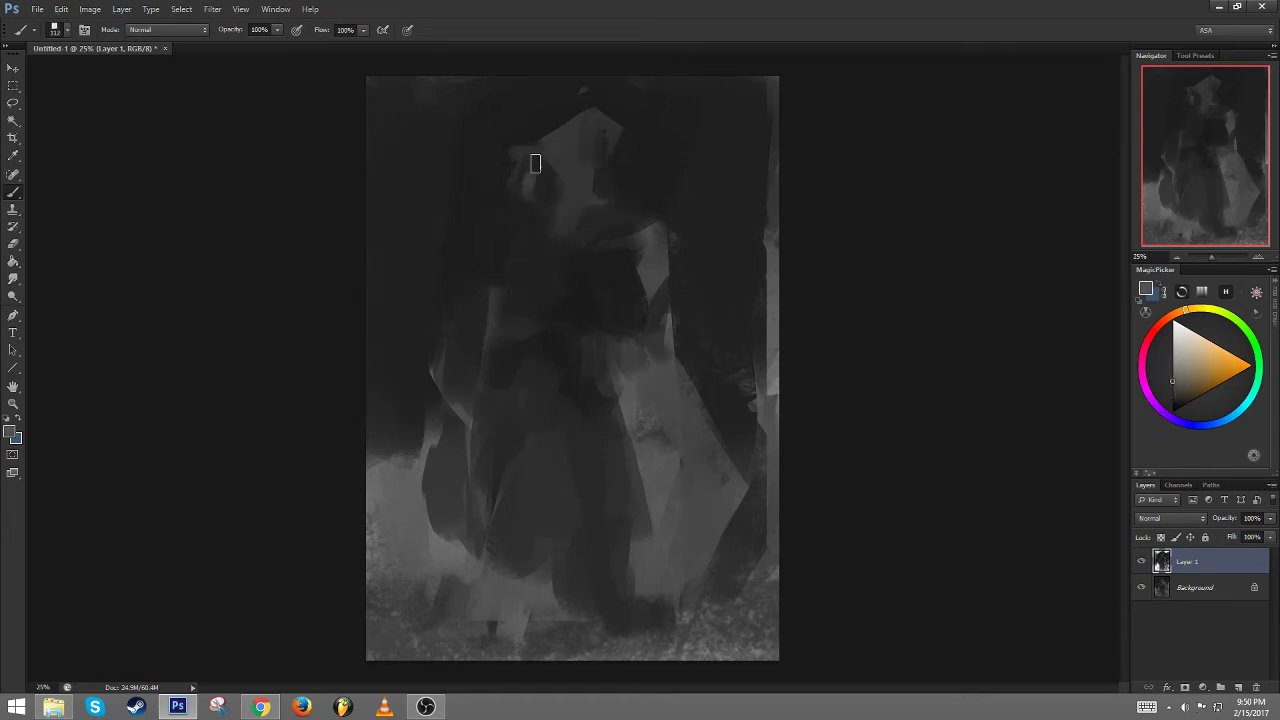
pyautogui.moveTo(532, 166); pyautogui.dragTo(524, 200)
pyautogui.keyDown('alt'); pyautogui.rightClick(540, 163); pyautogui.keyUp('alt')
pyautogui.keyDown('alt'); pyautogui.rightClick(544, 152); pyautogui.keyUp('alt')
pyautogui.keyDown('alt'); pyautogui.click(556, 148); pyautogui.keyUp('alt')
pyautogui.keyDown('alt'); pyautogui.click(578, 165); pyautogui.keyUp('alt')
pyautogui.hotkey('ctrl', 'shift', 'h')
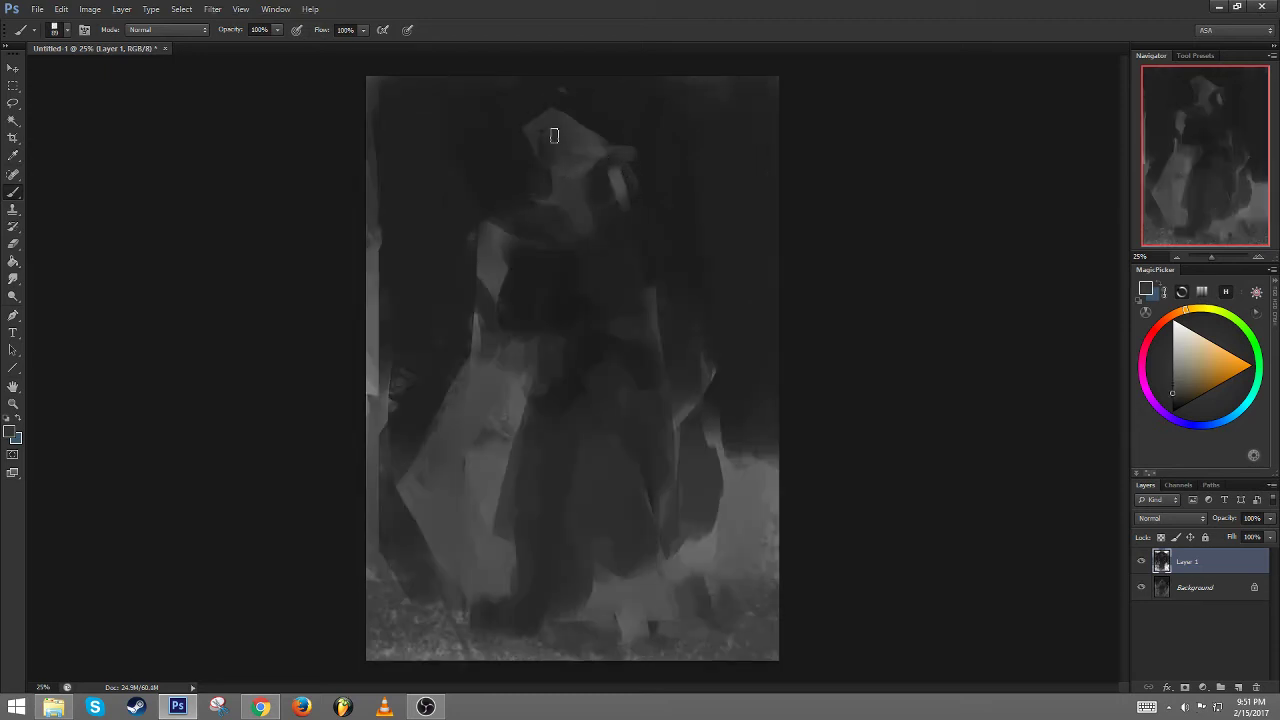
# Break up the light face accent with dark grey, and paint lighter highlights on the hood and face
pyautogui.keyDown('alt'); pyautogui.click(608, 182); pyautogui.keyUp('alt')
pyautogui.keyDown('alt'); pyautogui.click(621, 201); pyautogui.keyUp('alt')
pyautogui.keyDown('alt'); pyautogui.click(633, 206); pyautogui.keyUp('alt')
pyautogui.moveTo(630, 200)
pyautogui.mouseDown()
pyautogui.moveTo(617, 191)
pyautogui.moveTo(608, 206)
pyautogui.moveTo(615, 186)
pyautogui.mouseUp()
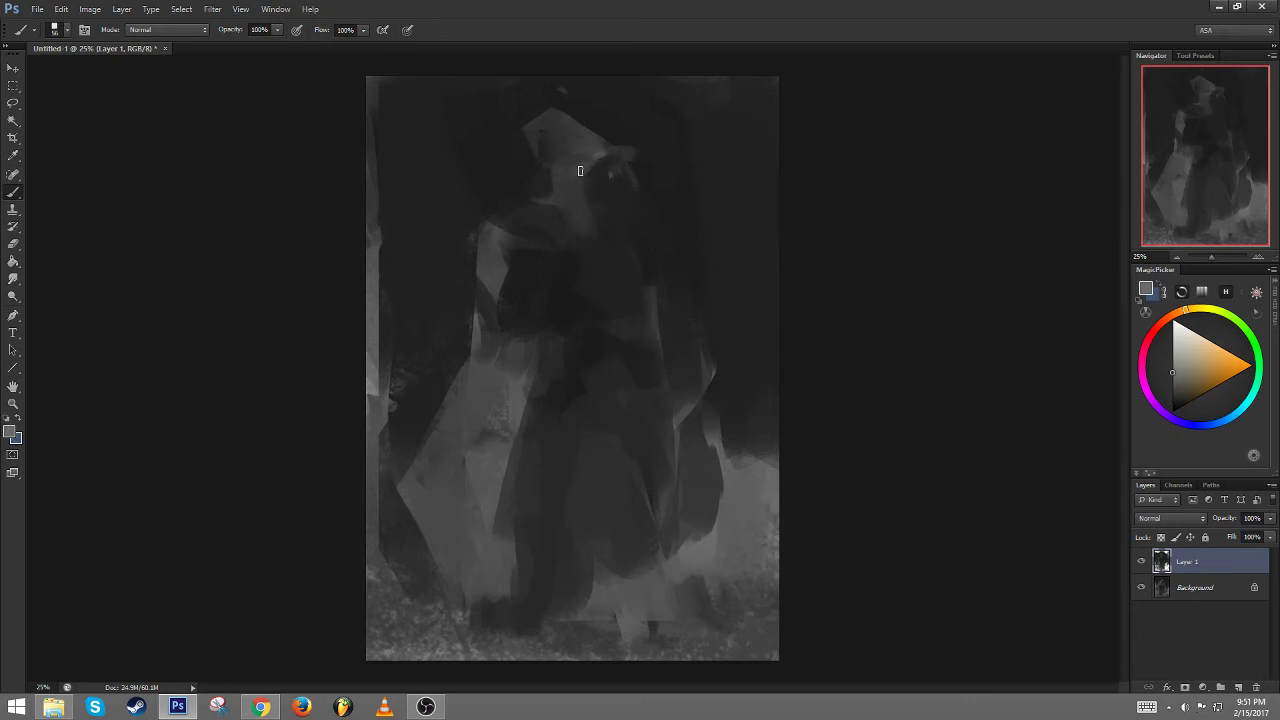
pyautogui.moveTo(580, 145)
pyautogui.mouseDown()
pyautogui.moveTo(597, 148)
pyautogui.moveTo(575, 152)
pyautogui.mouseUp()
pyautogui.moveTo(623, 187)
pyautogui.mouseDown()
pyautogui.moveTo(607, 188)
pyautogui.moveTo(611, 175)
pyautogui.moveTo(627, 199)
pyautogui.moveTo(608, 233)
pyautogui.moveTo(578, 221)
pyautogui.moveTo(548, 236)
pyautogui.mouseUp()
# Darken the neck below the head and paint a dark rim around the bright face with sampled greys
pyautogui.keyDown('alt'); pyautogui.click(607, 195); pyautogui.keyUp('alt')
pyautogui.keyDown('alt'); pyautogui.click(607, 232); pyautogui.keyUp('alt')
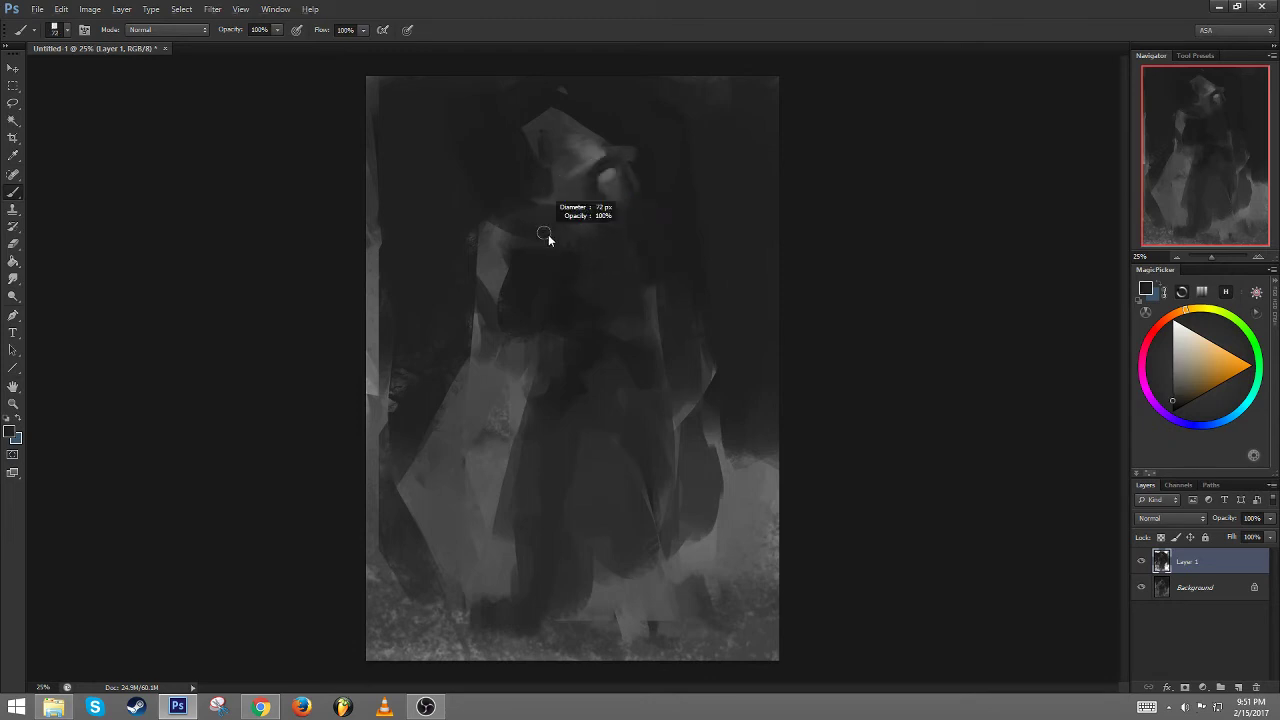
pyautogui.moveTo(611, 136)
pyautogui.mouseDown()
pyautogui.moveTo(640, 171)
pyautogui.moveTo(602, 165)
pyautogui.moveTo(614, 174)
pyautogui.mouseUp()
pyautogui.keyDown('alt'); pyautogui.click(587, 166); pyautogui.keyUp('alt')
pyautogui.keyDown('alt'); pyautogui.click(610, 160); pyautogui.keyUp('alt')
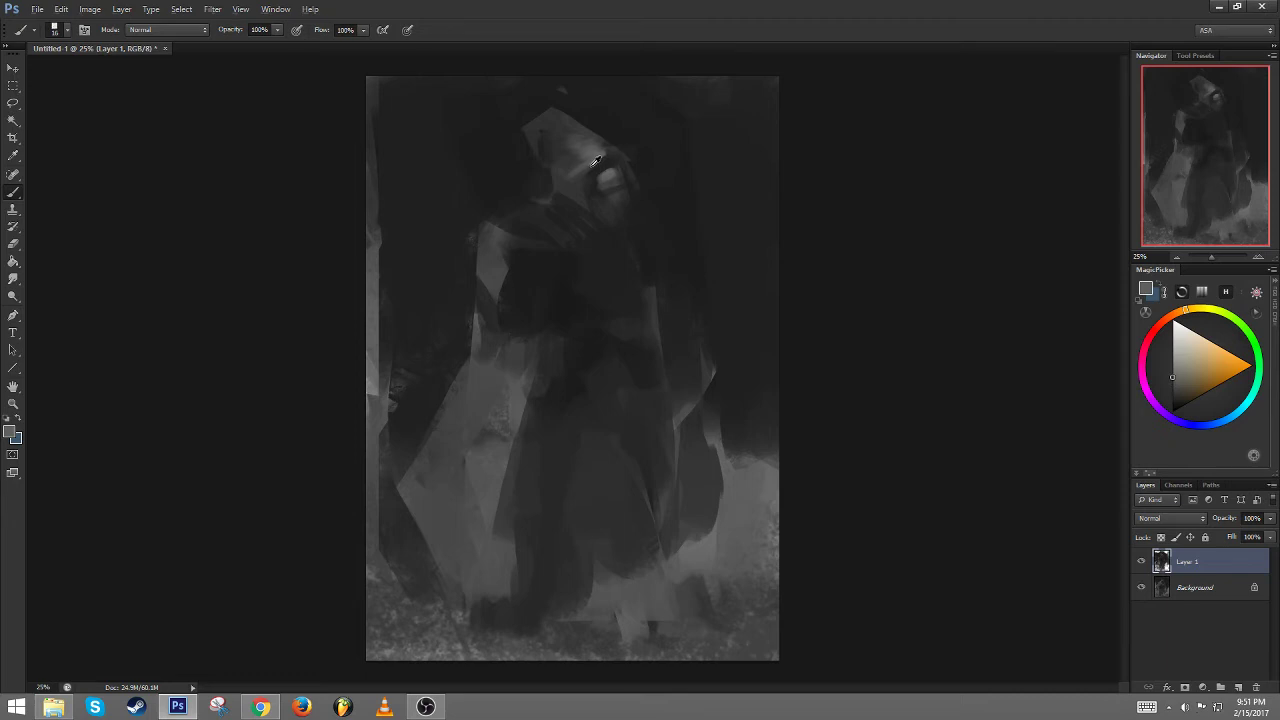
# Blend the hood's highlight beside the face with sampled greys and darken the back of the head
pyautogui.keyDown('alt'); pyautogui.click(598, 164); pyautogui.keyUp('alt')
pyautogui.moveTo(590, 186)
pyautogui.mouseDown()
pyautogui.moveTo(606, 182)
pyautogui.moveTo(580, 169)
pyautogui.mouseUp()
pyautogui.keyDown('alt'); pyautogui.click(590, 162); pyautogui.keyUp('alt')
pyautogui.keyDown('alt'); pyautogui.click(563, 179); pyautogui.keyUp('alt')
pyautogui.keyDown('alt'); pyautogui.click(549, 174); pyautogui.keyUp('alt')
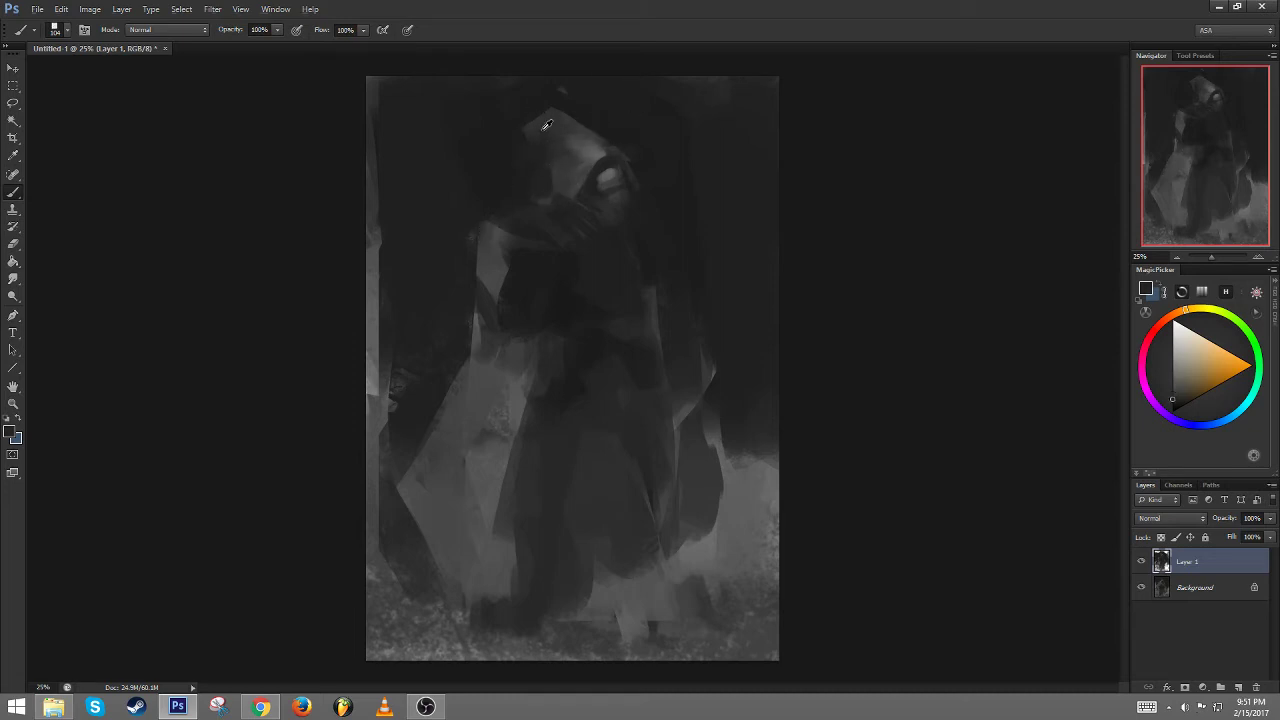
# Shape the hood into a tall pointed tip in sampled grey, and cut its back edge with dark background grey
pyautogui.keyDown('alt'); pyautogui.click(503, 120); pyautogui.keyUp('alt')
pyautogui.moveTo(503, 120)
pyautogui.mouseDown()
pyautogui.moveTo(544, 156)
pyautogui.moveTo(546, 200)
pyautogui.moveTo(577, 186)
pyautogui.moveTo(602, 121)
pyautogui.moveTo(623, 108)
pyautogui.moveTo(579, 128)
pyautogui.moveTo(549, 93)
pyautogui.mouseUp()
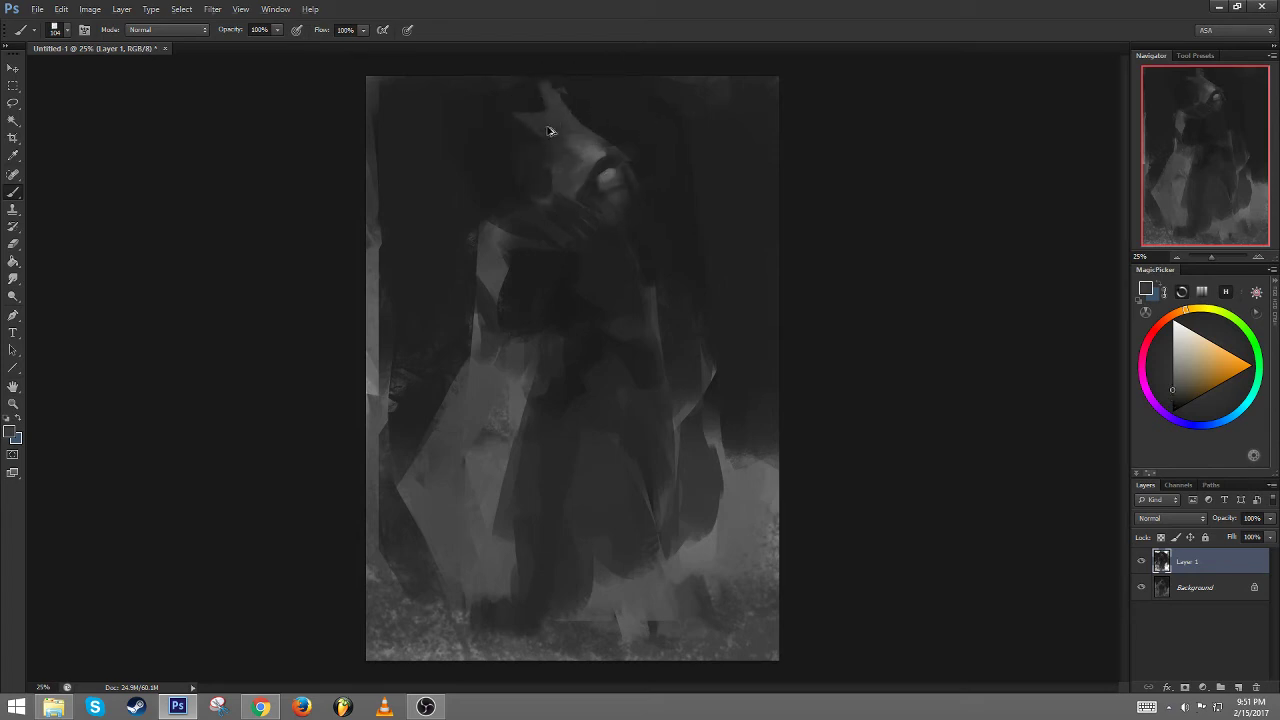
pyautogui.hotkey('ctrl', 'z')
pyautogui.keyDown('alt'); pyautogui.click(558, 133); pyautogui.keyUp('alt')
pyautogui.moveTo(533, 124)
pyautogui.mouseDown()
pyautogui.moveTo(543, 153)
pyautogui.moveTo(507, 93)
pyautogui.moveTo(542, 146)
pyautogui.mouseUp()
pyautogui.keyDown('alt'); pyautogui.click(508, 94); pyautogui.keyUp('alt')
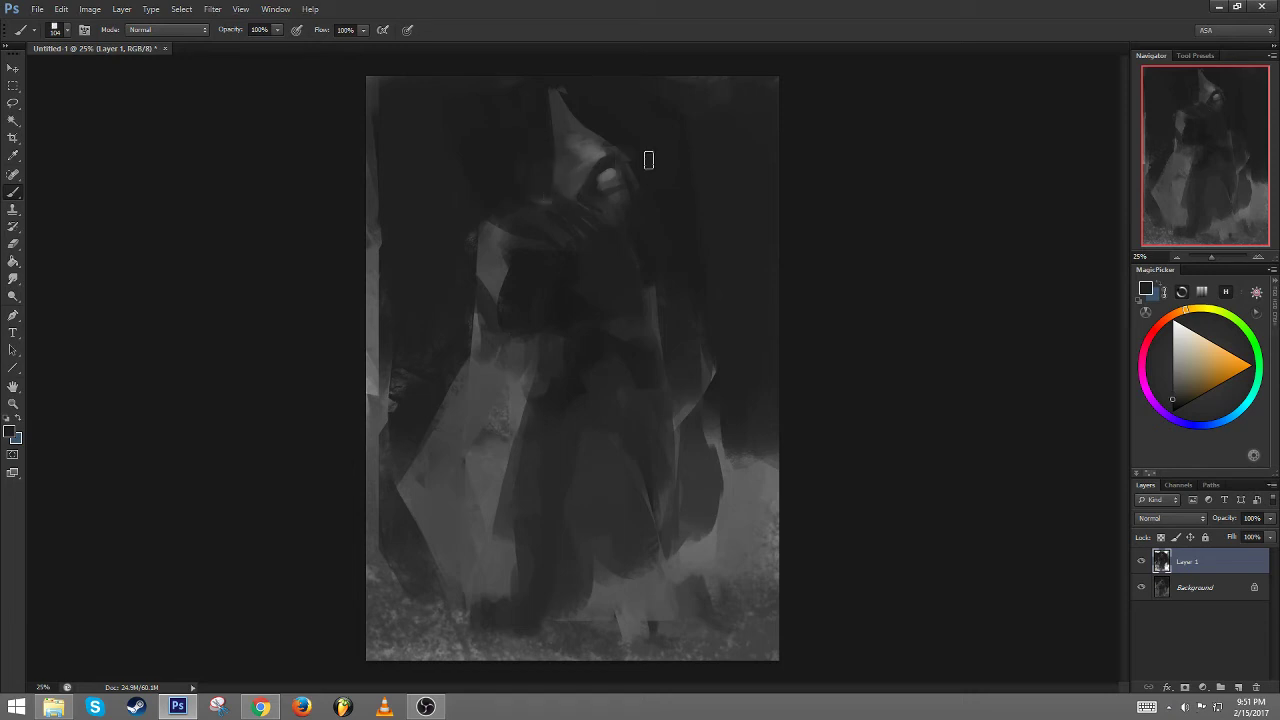
# Check the figure mirrored, and cover the bright face inside the hood with sampled dark grey
pyautogui.hotkey('ctrl', 'shift', 'h')
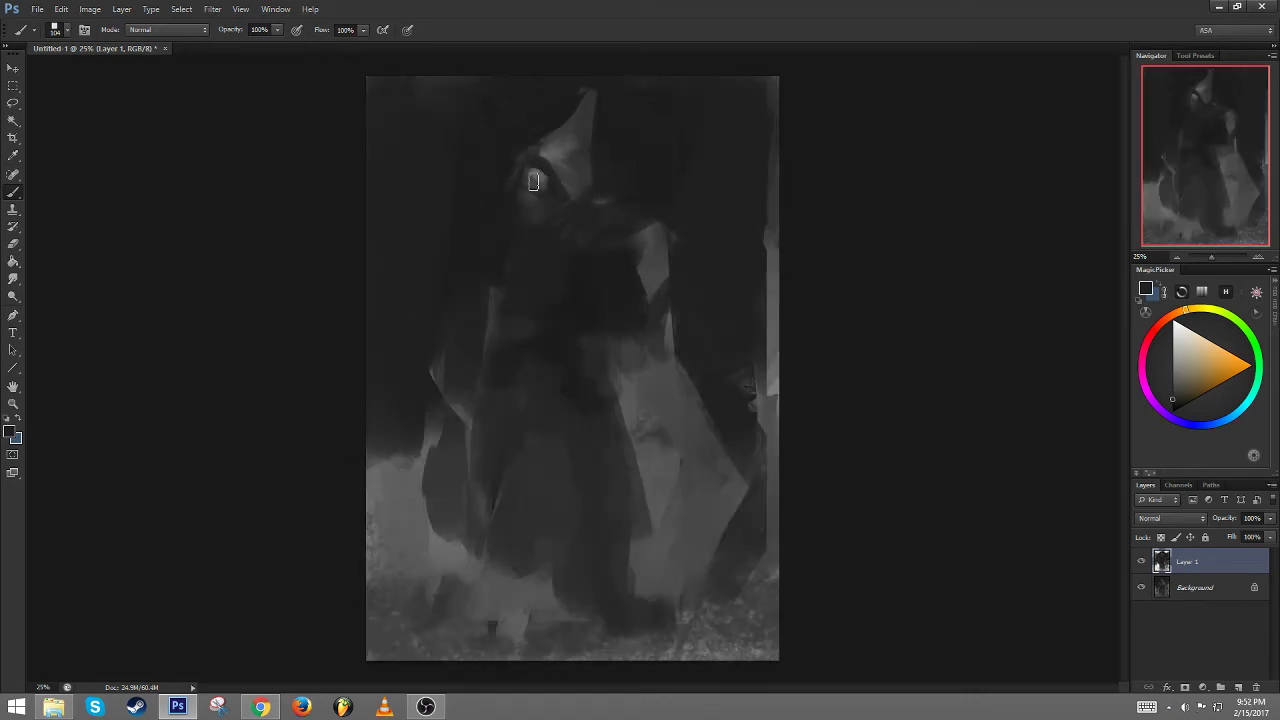
pyautogui.keyDown('alt'); pyautogui.click(540, 186); pyautogui.keyUp('alt')
pyautogui.keyDown('alt'); pyautogui.click(520, 181); pyautogui.keyUp('alt')
pyautogui.keyDown('alt'); pyautogui.click(528, 170); pyautogui.keyUp('alt')
pyautogui.keyDown('alt'); pyautogui.click(515, 200); pyautogui.keyUp('alt')
pyautogui.hotkey('ctrl', 'f')
pyautogui.moveTo(654, 172)
pyautogui.mouseDown()
pyautogui.moveTo(612, 170)
pyautogui.moveTo(612, 198)
pyautogui.moveTo(615, 166)
pyautogui.moveTo(594, 220)
pyautogui.moveTo(623, 194)
pyautogui.moveTo(593, 219)
pyautogui.mouseUp()
# Refine the rim of the hood's dark face opening with sampled greys, using a brush of about 16 px
pyautogui.keyDown('alt'); pyautogui.click(612, 167); pyautogui.keyUp('alt')
pyautogui.press('[')
pyautogui.press('[')
pyautogui.press('[')
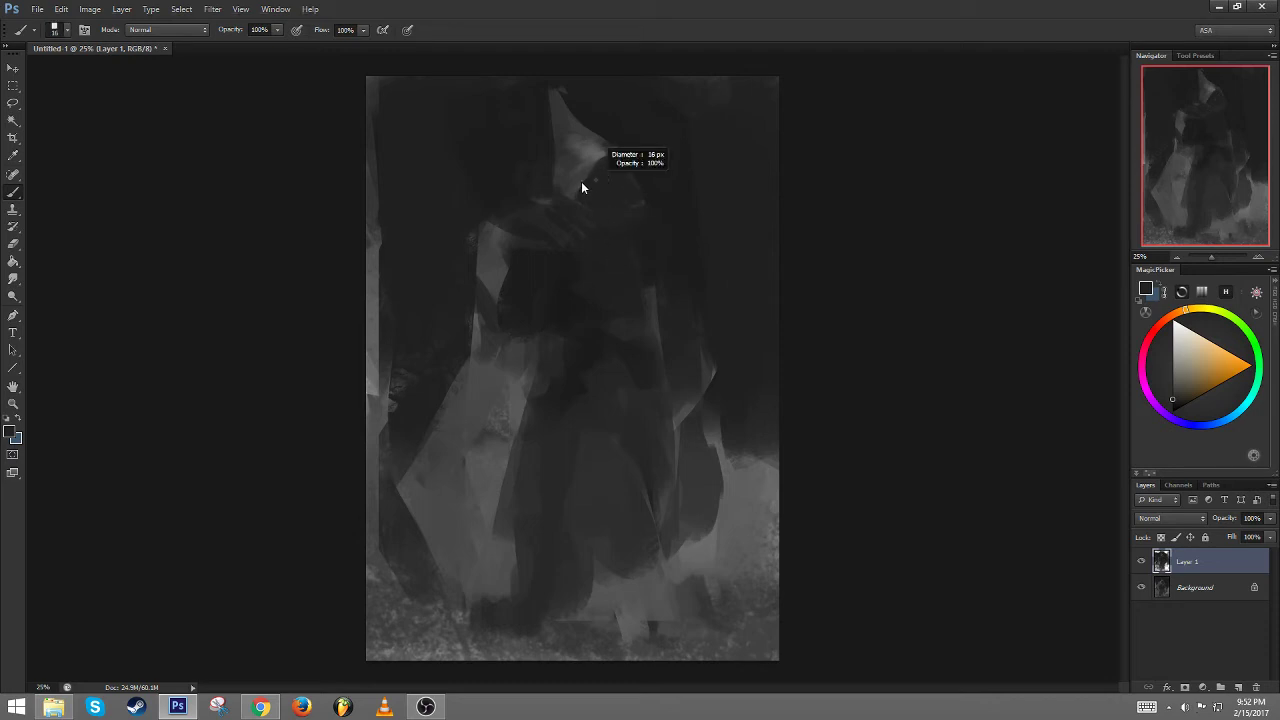
pyautogui.keyDown('alt'); pyautogui.click(582, 188); pyautogui.keyUp('alt')
pyautogui.moveTo(607, 175); pyautogui.dragTo(613, 176)
# Sharpen the hood's pointed tip with sampled dark background grey, and sample lighter greys from its highlight
pyautogui.moveTo(570, 97); pyautogui.dragTo(597, 128)
pyautogui.keyDown('alt'); pyautogui.click(577, 99); pyautogui.keyUp('alt')
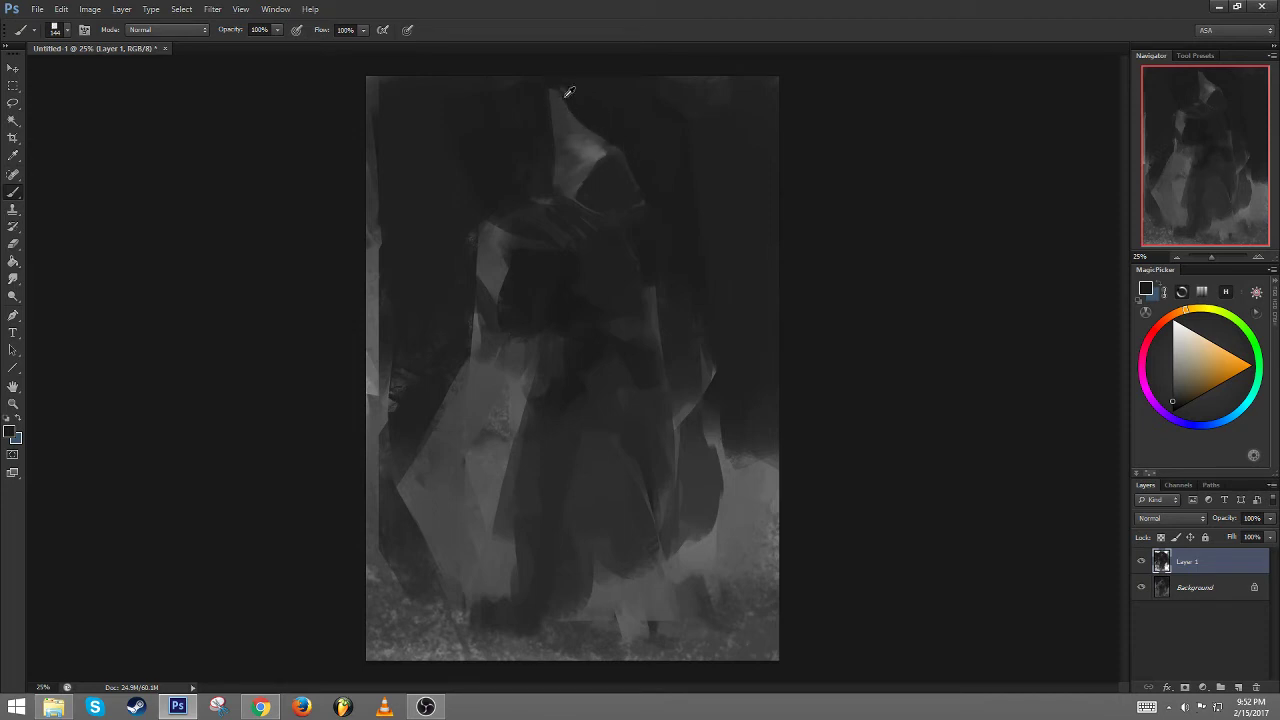
pyautogui.moveTo(567, 96); pyautogui.dragTo(560, 96)
pyautogui.press(']')
pyautogui.keyDown('alt'); pyautogui.click(572, 141); pyautogui.keyUp('alt')
pyautogui.keyDown('alt'); pyautogui.click(568, 151); pyautogui.keyUp('alt')
# Flip the canvas horizontally, paint out the light shoulder patch, and darken the face opening and chest
pyautogui.hotkey('ctrl', 'shift', 'h')
pyautogui.moveTo(630, 214)
pyautogui.mouseDown()
pyautogui.moveTo(664, 198)
pyautogui.moveTo(662, 261)
pyautogui.mouseUp()
pyautogui.moveTo(665, 200); pyautogui.dragTo(645, 264)
pyautogui.moveTo(559, 221)
pyautogui.mouseDown()
pyautogui.moveTo(530, 221)
pyautogui.moveTo(521, 181)
pyautogui.mouseUp()
pyautogui.keyDown('alt'); pyautogui.click(531, 175); pyautogui.keyUp('alt')
pyautogui.moveTo(508, 263); pyautogui.dragTo(503, 267)
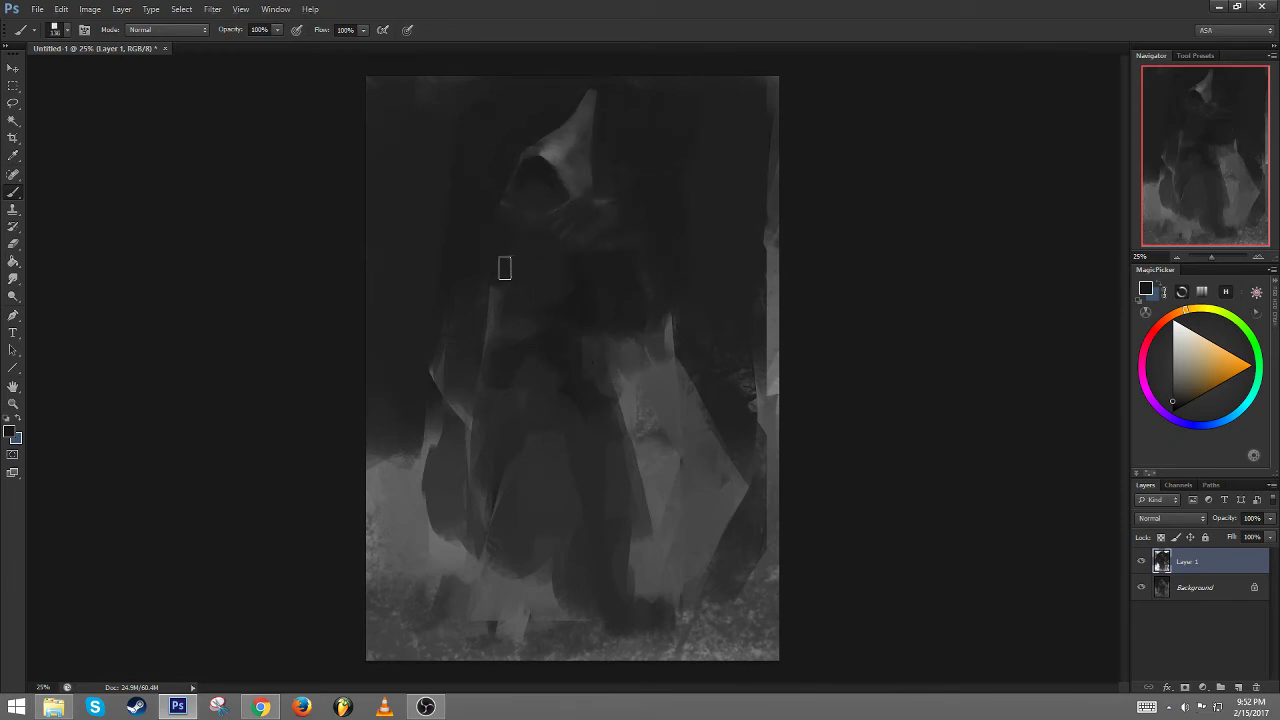
# Rework the hood's inner edge and dark face opening with sampled light and dark greys
pyautogui.moveTo(559, 185); pyautogui.dragTo(541, 183)
pyautogui.keyDown('alt'); pyautogui.click(531, 176); pyautogui.keyUp('alt')
pyautogui.keyDown('alt'); pyautogui.click(570, 156); pyautogui.keyUp('alt')
pyautogui.keyDown('alt'); pyautogui.click(576, 156); pyautogui.keyUp('alt')
pyautogui.moveTo(568, 152); pyautogui.dragTo(560, 190)
pyautogui.keyDown('alt'); pyautogui.click(549, 189); pyautogui.keyUp('alt')
pyautogui.keyDown('alt'); pyautogui.moveTo(549, 170); pyautogui.dragTo(537, 152); pyautogui.keyUp('alt')
pyautogui.moveTo(553, 173); pyautogui.dragTo(545, 183)
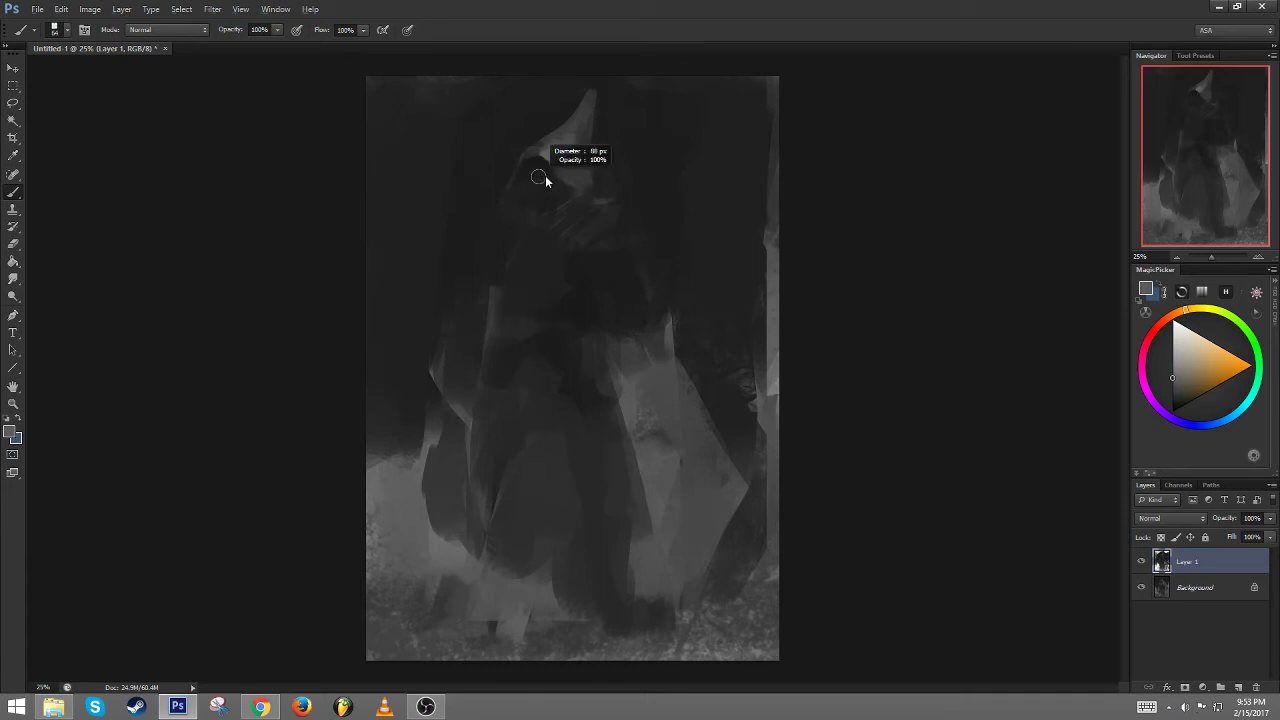
pyautogui.keyDown('alt'); pyautogui.click(520, 198); pyautogui.keyUp('alt')
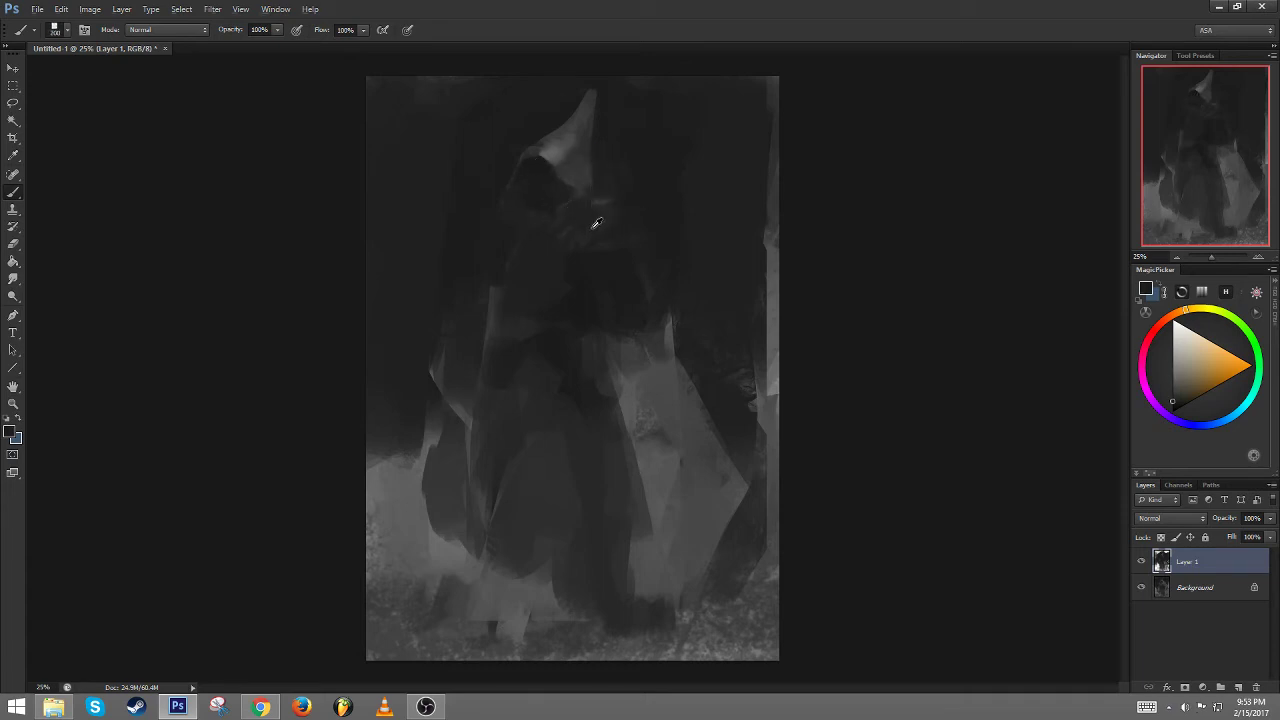
# Paint the far shoulder and the near arm down toward the legs in a sampled, slightly lighter grey
pyautogui.keyDown('alt'); pyautogui.click(598, 188); pyautogui.keyUp('alt')
pyautogui.moveTo(622, 205)
pyautogui.mouseDown()
pyautogui.moveTo(654, 203)
pyautogui.moveTo(626, 232)
pyautogui.mouseUp()
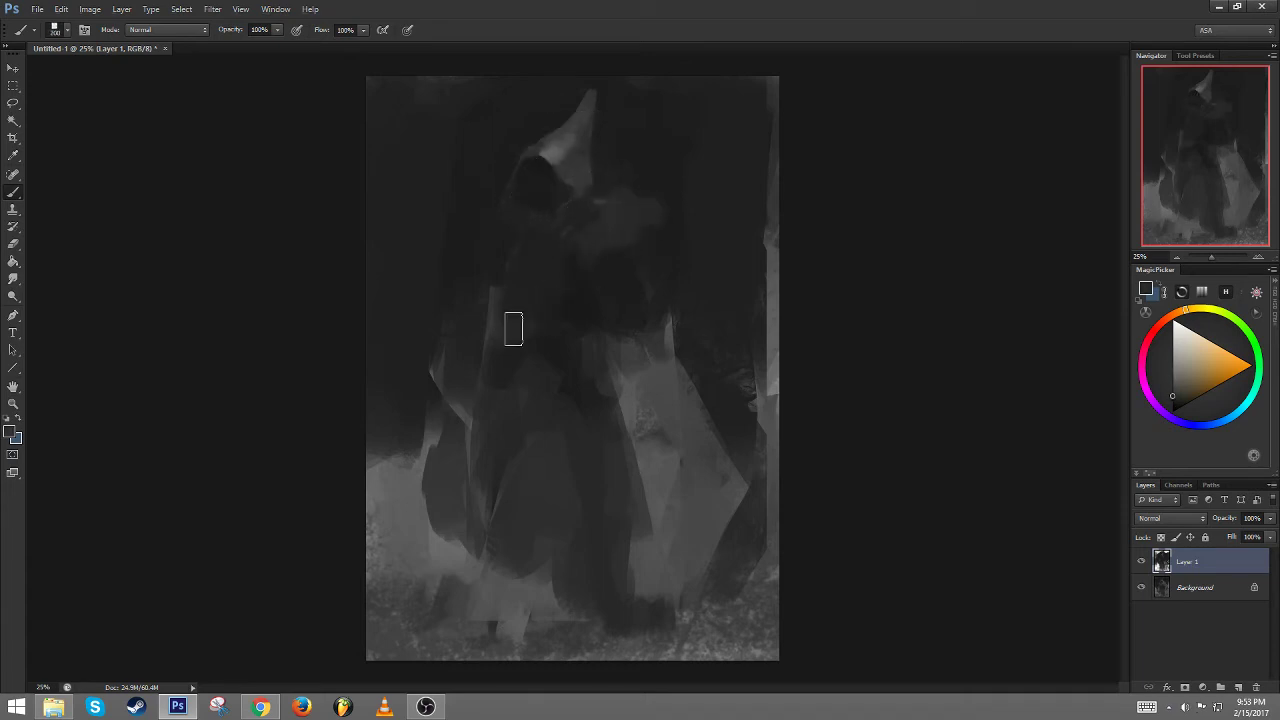
pyautogui.keyDown('alt'); pyautogui.click(533, 190); pyautogui.keyUp('alt')
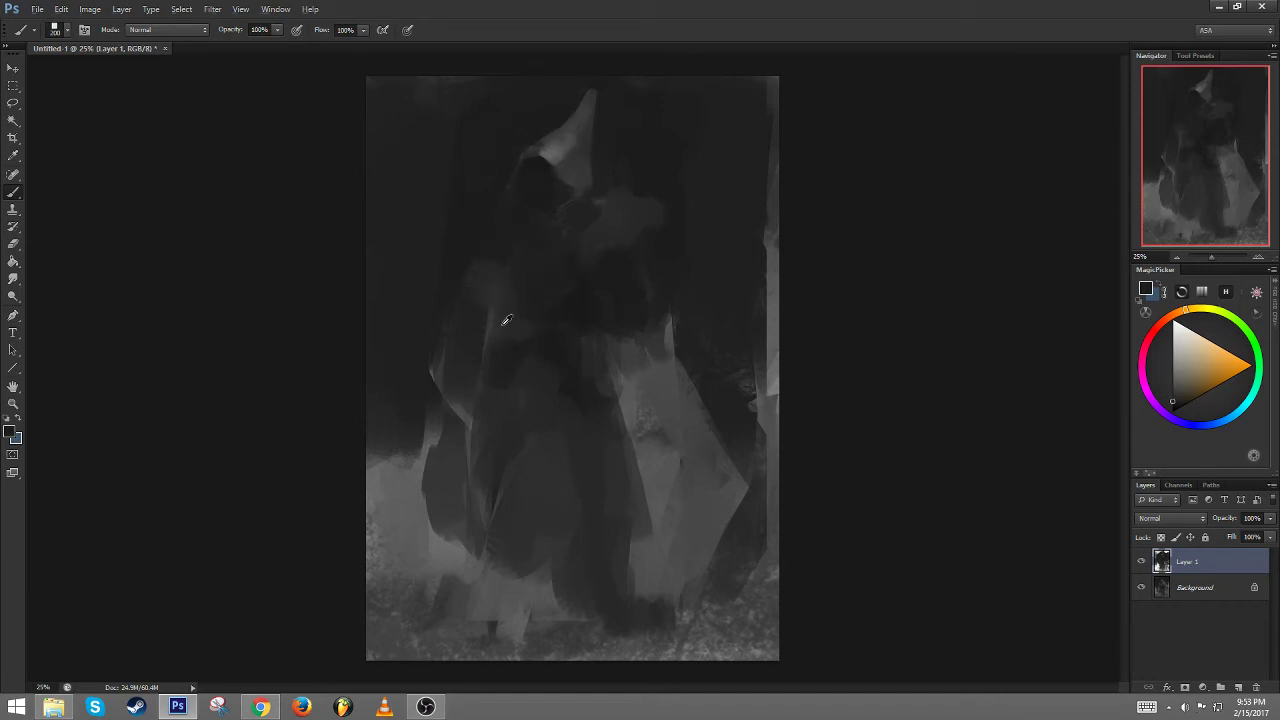
pyautogui.keyDown('alt'); pyautogui.click(481, 271); pyautogui.keyUp('alt')
pyautogui.moveTo(490, 290); pyautogui.dragTo(512, 517)
pyautogui.moveTo(578, 257)
pyautogui.mouseDown()
pyautogui.moveTo(531, 242)
pyautogui.moveTo(547, 240)
pyautogui.mouseUp()
# Block in two separate dark legs from the hips to the ground with wide strokes
pyautogui.moveTo(587, 445)
pyautogui.mouseDown()
pyautogui.moveTo(611, 607)
pyautogui.moveTo(608, 460)
pyautogui.moveTo(630, 459)
pyautogui.mouseUp()
pyautogui.hotkey('ctrl', 'z')
pyautogui.moveTo(607, 452); pyautogui.dragTo(636, 600)
pyautogui.moveTo(477, 477)
pyautogui.mouseDown()
pyautogui.moveTo(483, 524)
pyautogui.moveTo(496, 490)
pyautogui.moveTo(495, 564)
pyautogui.moveTo(480, 531)
pyautogui.moveTo(471, 576)
pyautogui.moveTo(480, 528)
pyautogui.moveTo(522, 556)
pyautogui.moveTo(520, 621)
pyautogui.mouseUp()
pyautogui.keyDown('alt'); pyautogui.click(535, 515); pyautogui.keyUp('alt')
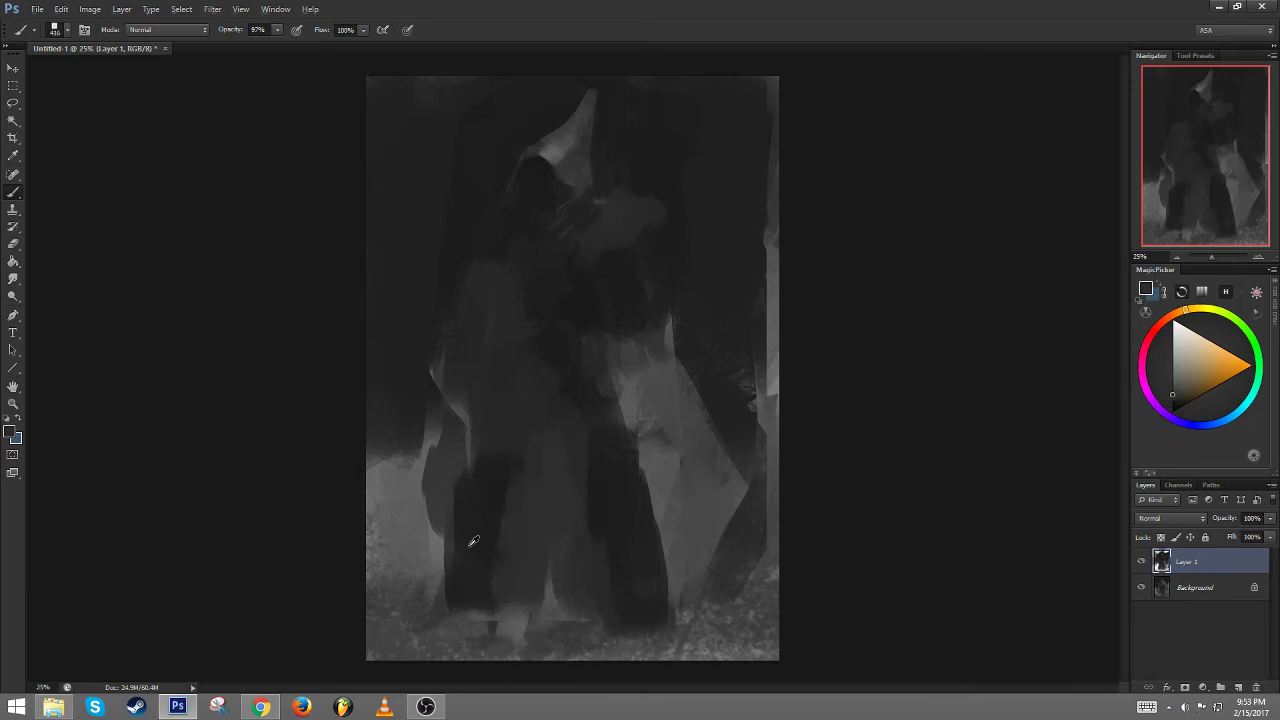
# Fill the torso from the hips to the hood with sampled dark grey, and touch up the shoulder and leg edges
pyautogui.keyDown('alt'); pyautogui.click(469, 543); pyautogui.keyUp('alt')
pyautogui.moveTo(479, 509)
pyautogui.mouseDown()
pyautogui.moveTo(531, 409)
pyautogui.moveTo(520, 420)
pyautogui.moveTo(537, 271)
pyautogui.mouseUp()
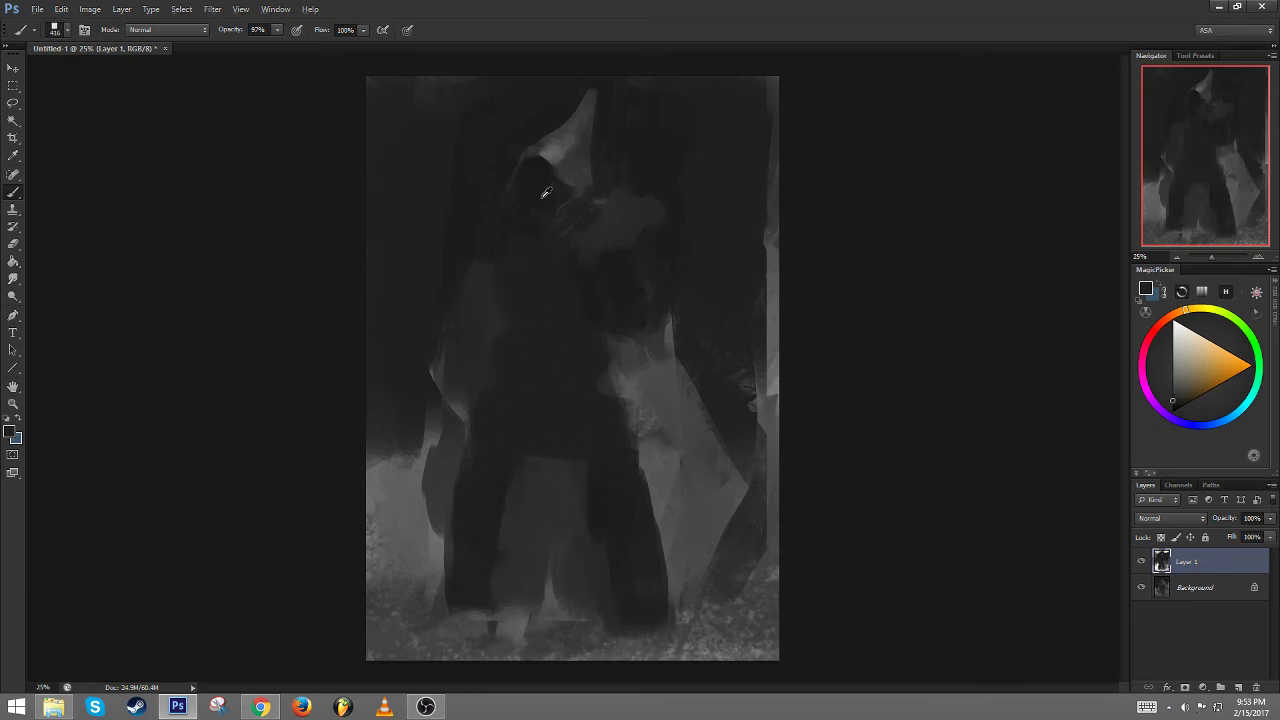
pyautogui.keyDown('alt'); pyautogui.click(542, 198); pyautogui.keyUp('alt')
pyautogui.moveTo(548, 220)
pyautogui.mouseDown()
pyautogui.moveTo(582, 346)
pyautogui.moveTo(561, 347)
pyautogui.moveTo(508, 415)
pyautogui.mouseUp()
pyautogui.moveTo(591, 471)
pyautogui.mouseDown()
pyautogui.moveTo(623, 371)
pyautogui.moveTo(594, 294)
pyautogui.mouseUp()
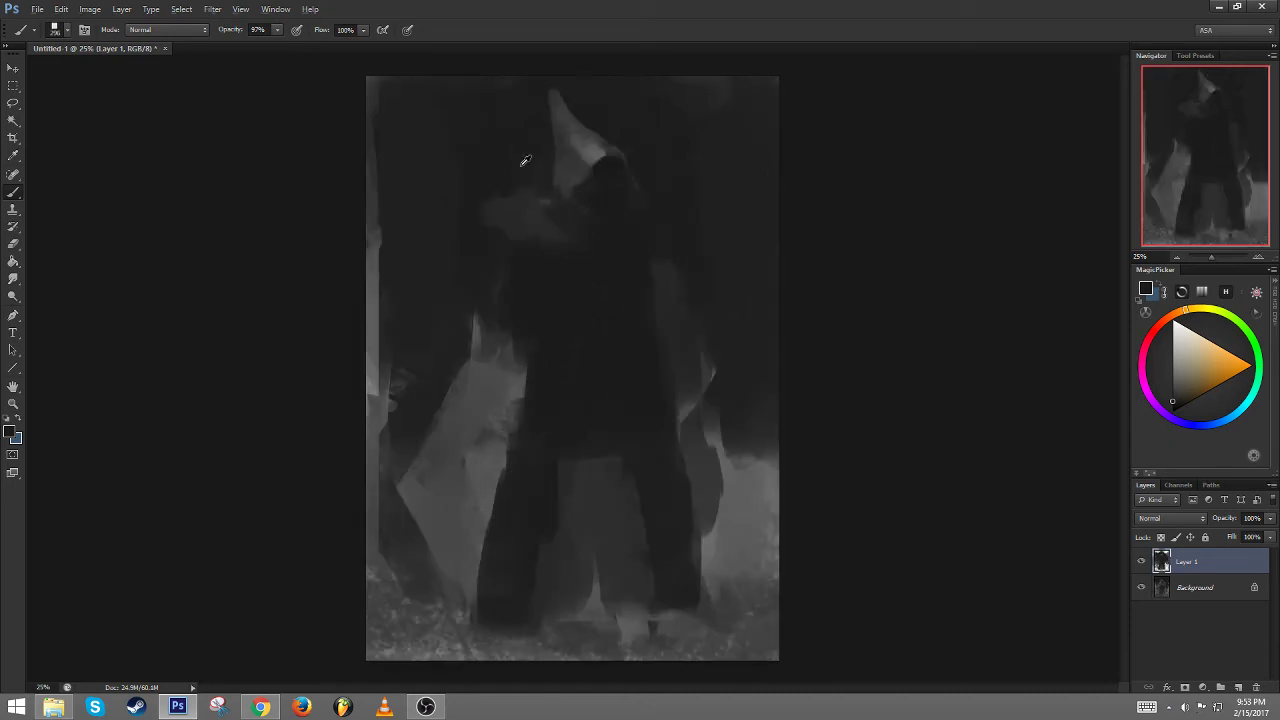
pyautogui.keyDown('alt'); pyautogui.click(547, 305); pyautogui.keyUp('alt')
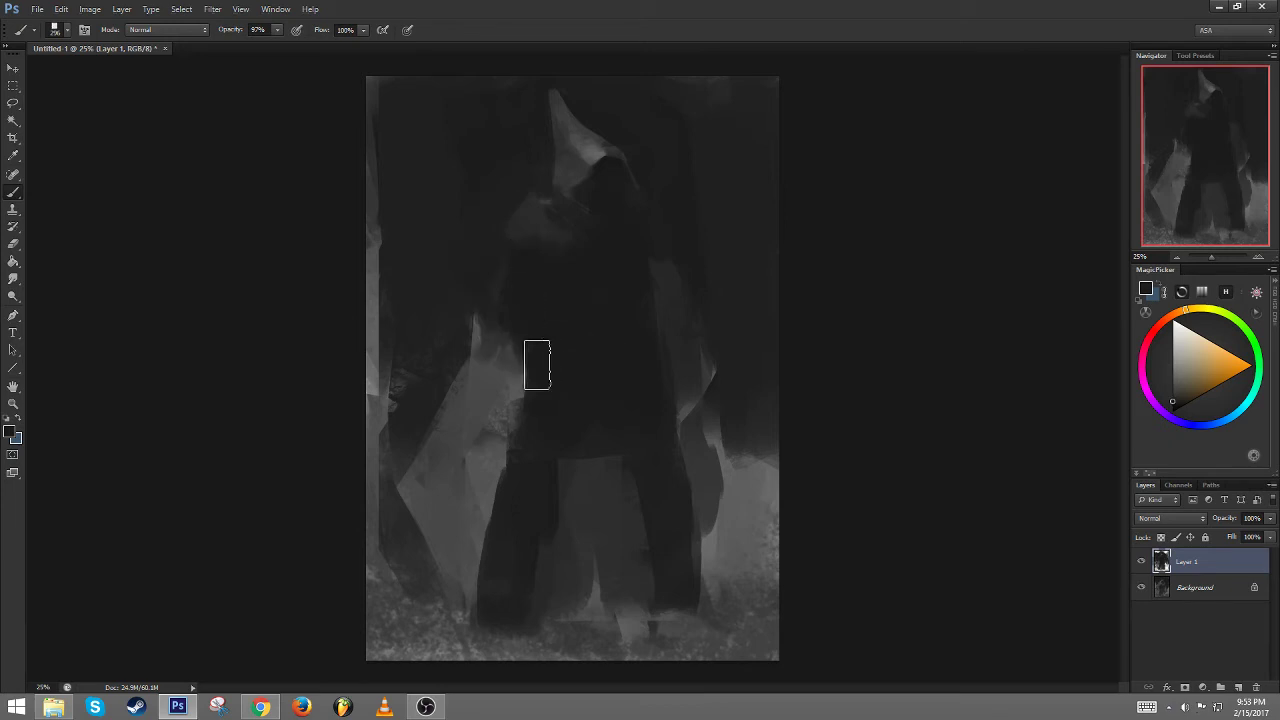
pyautogui.click(682, 490)
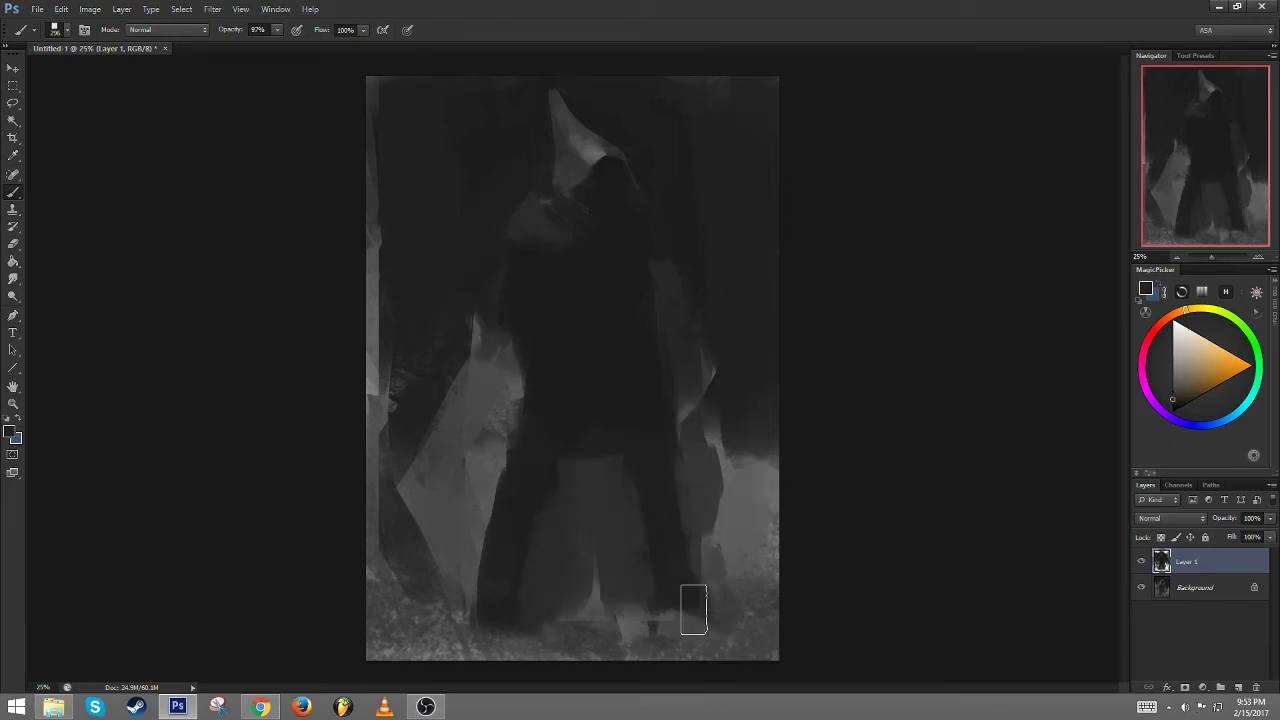
# Fill the gap between the legs with lighter grey and reshape the near leg and foot in sampled dark grey
pyautogui.moveTo(503, 616)
pyautogui.mouseDown()
pyautogui.moveTo(540, 621)
pyautogui.moveTo(514, 626)
pyautogui.mouseUp()
pyautogui.moveTo(547, 520)
pyautogui.mouseDown()
pyautogui.moveTo(543, 588)
pyautogui.moveTo(584, 506)
pyautogui.moveTo(625, 525)
pyautogui.moveTo(626, 551)
pyautogui.moveTo(610, 501)
pyautogui.moveTo(574, 553)
pyautogui.moveTo(561, 513)
pyautogui.moveTo(549, 594)
pyautogui.moveTo(551, 517)
pyautogui.moveTo(514, 592)
pyautogui.mouseUp()
pyautogui.keyDown('alt'); pyautogui.click(496, 504); pyautogui.keyUp('alt')
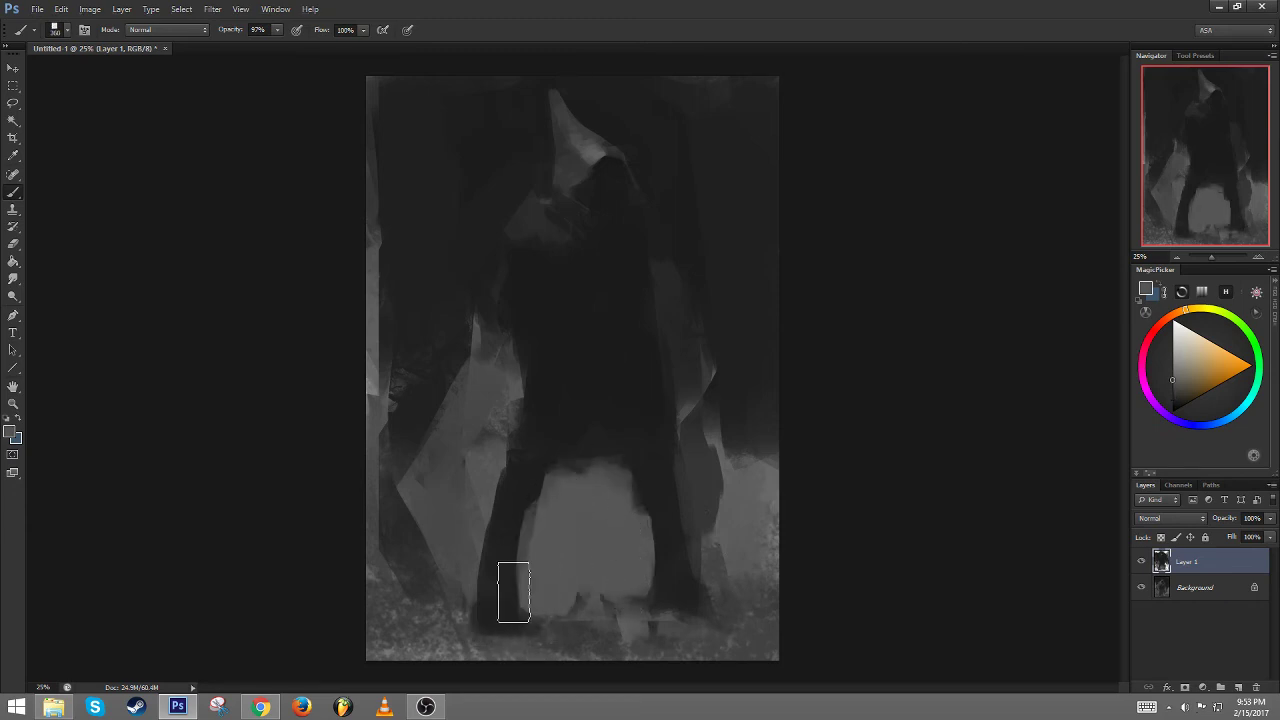
pyautogui.moveTo(510, 502); pyautogui.dragTo(507, 499)
pyautogui.moveTo(499, 573)
pyautogui.mouseDown()
pyautogui.moveTo(519, 521)
pyautogui.moveTo(516, 457)
pyautogui.mouseUp()
pyautogui.keyDown('alt'); pyautogui.click(551, 529); pyautogui.keyUp('alt')
pyautogui.moveTo(561, 532); pyautogui.dragTo(549, 552)
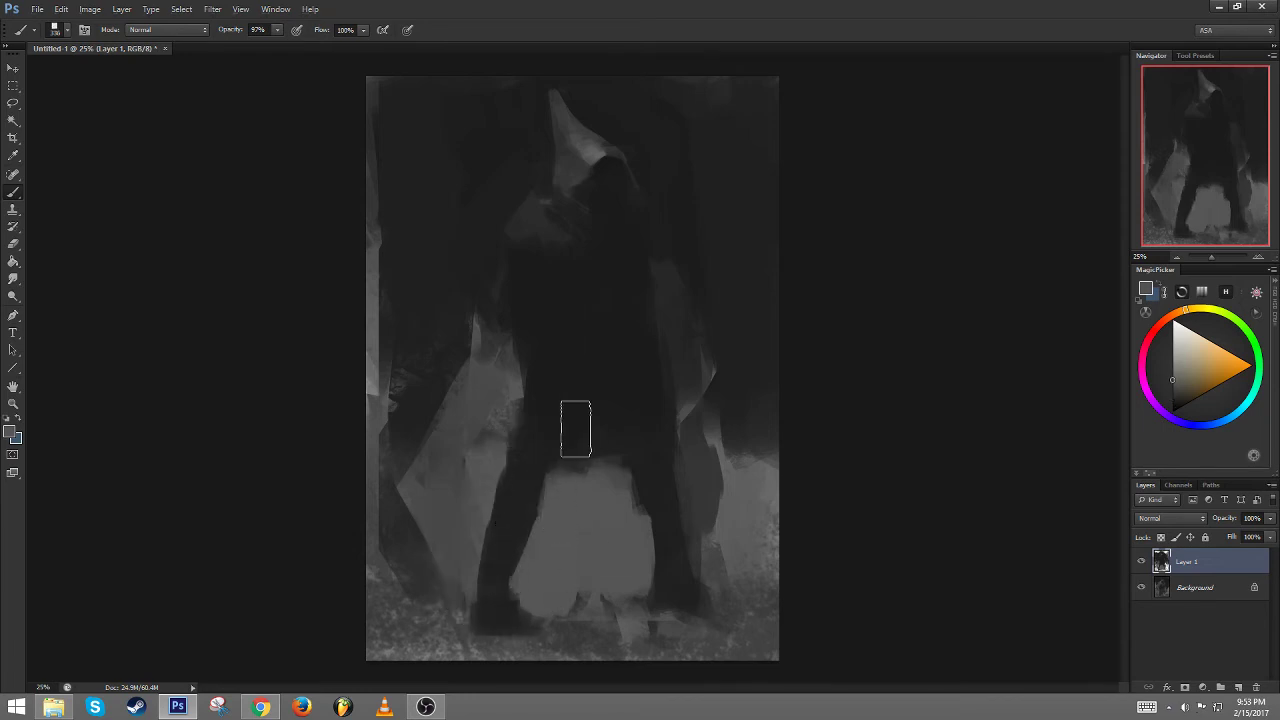
# Cover the near leg's outer side with lighter grey and repaint the leg straighter in sampled dark grey
pyautogui.keyDown('alt'); pyautogui.rightClick(591, 417); pyautogui.keyUp('alt')
pyautogui.moveTo(494, 444); pyautogui.dragTo(486, 604)
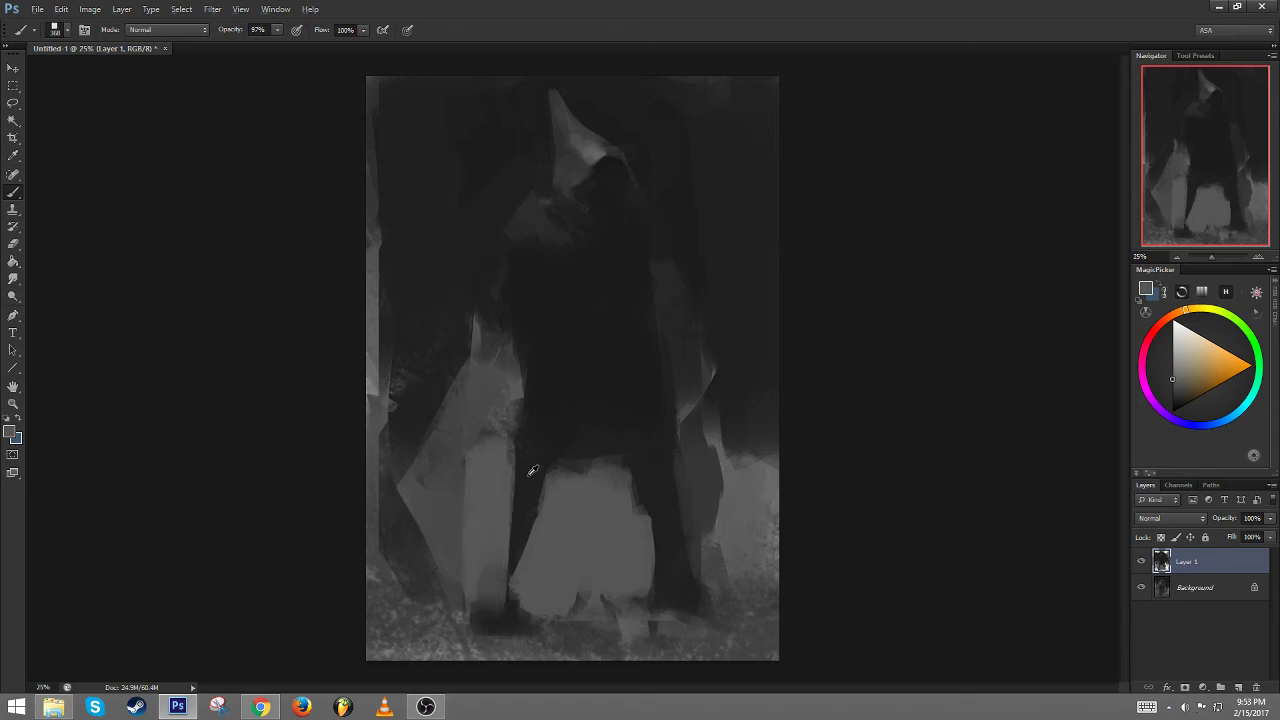
pyautogui.keyDown('alt'); pyautogui.click(531, 472); pyautogui.keyUp('alt')
pyautogui.moveTo(541, 446); pyautogui.dragTo(521, 581)
# Repaint the far leg in dark grey and rework the lighter area beside it with sampled greys
pyautogui.keyDown('alt'); pyautogui.rightClick(654, 447); pyautogui.keyUp('alt')
pyautogui.keyDown('alt'); pyautogui.click(657, 473); pyautogui.keyUp('alt')
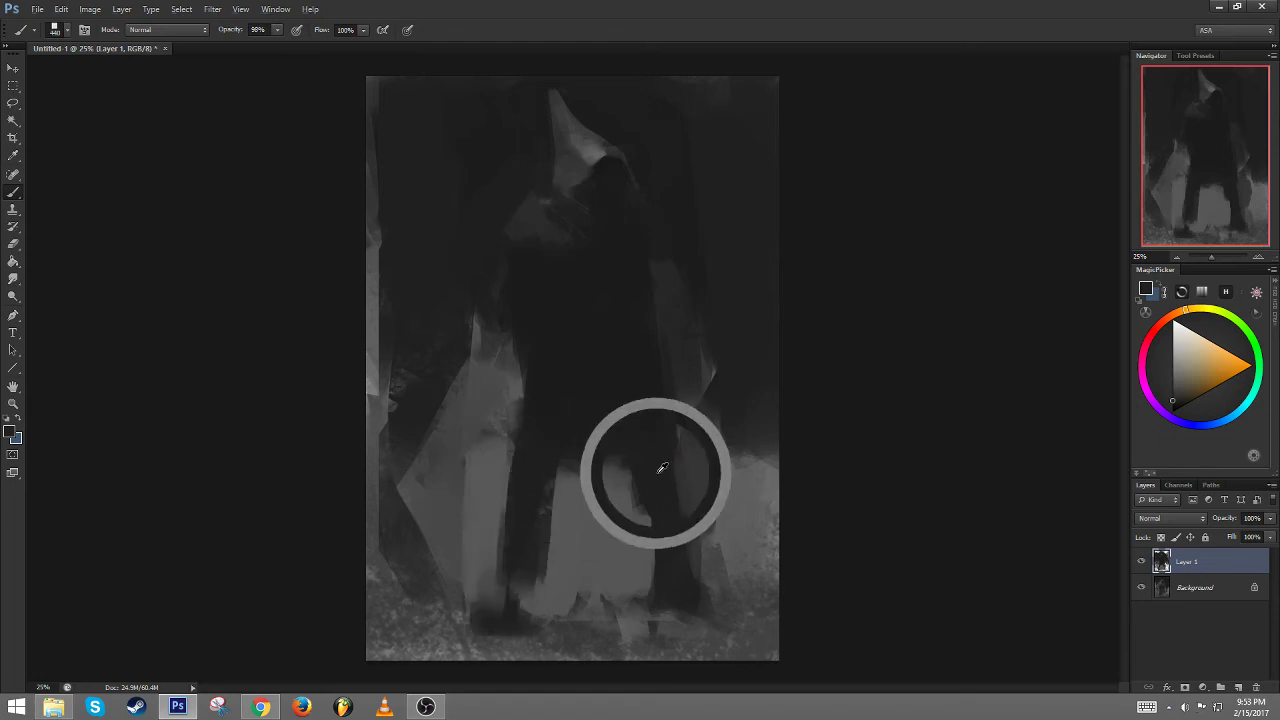
pyautogui.moveTo(667, 493)
pyautogui.mouseDown()
pyautogui.moveTo(674, 523)
pyautogui.moveTo(656, 587)
pyautogui.mouseUp()
pyautogui.keyDown('alt'); pyautogui.click(696, 516); pyautogui.keyUp('alt')
pyautogui.moveTo(705, 477); pyautogui.dragTo(692, 564)
pyautogui.keyDown('alt'); pyautogui.click(721, 529); pyautogui.keyUp('alt')
pyautogui.keyDown('alt'); pyautogui.rightClick(652, 504); pyautogui.keyUp('alt')
pyautogui.keyDown('alt'); pyautogui.click(646, 500); pyautogui.keyUp('alt')
pyautogui.moveTo(646, 506); pyautogui.dragTo(662, 620)
pyautogui.keyDown('alt'); pyautogui.click(748, 550); pyautogui.keyUp('alt')
pyautogui.moveTo(716, 482)
pyautogui.mouseDown()
pyautogui.moveTo(711, 531)
pyautogui.moveTo(682, 526)
pyautogui.mouseUp()
# Flip the canvas horizontally and even out the near leg's edges with sampled dark grey
pyautogui.hotkey('ctrl', 'shift', 'h')
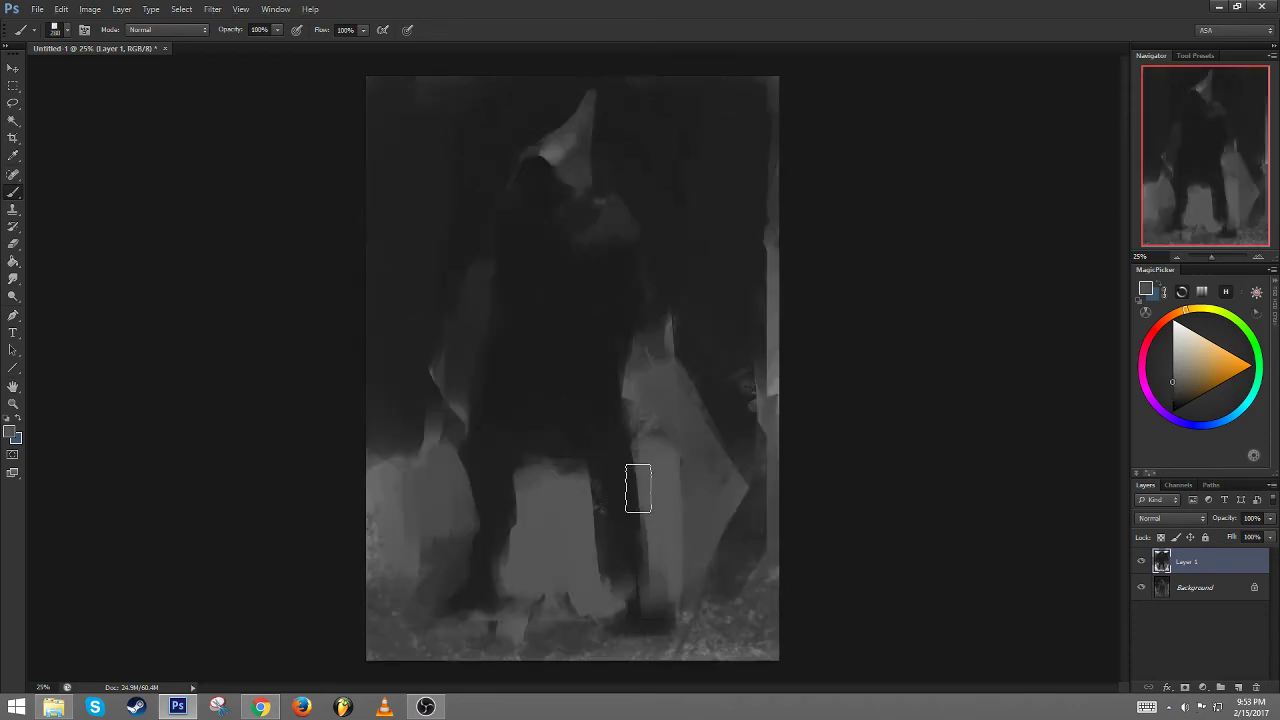
pyautogui.keyDown('alt'); pyautogui.click(628, 507); pyautogui.keyUp('alt')
pyautogui.moveTo(603, 517); pyautogui.dragTo(598, 491)
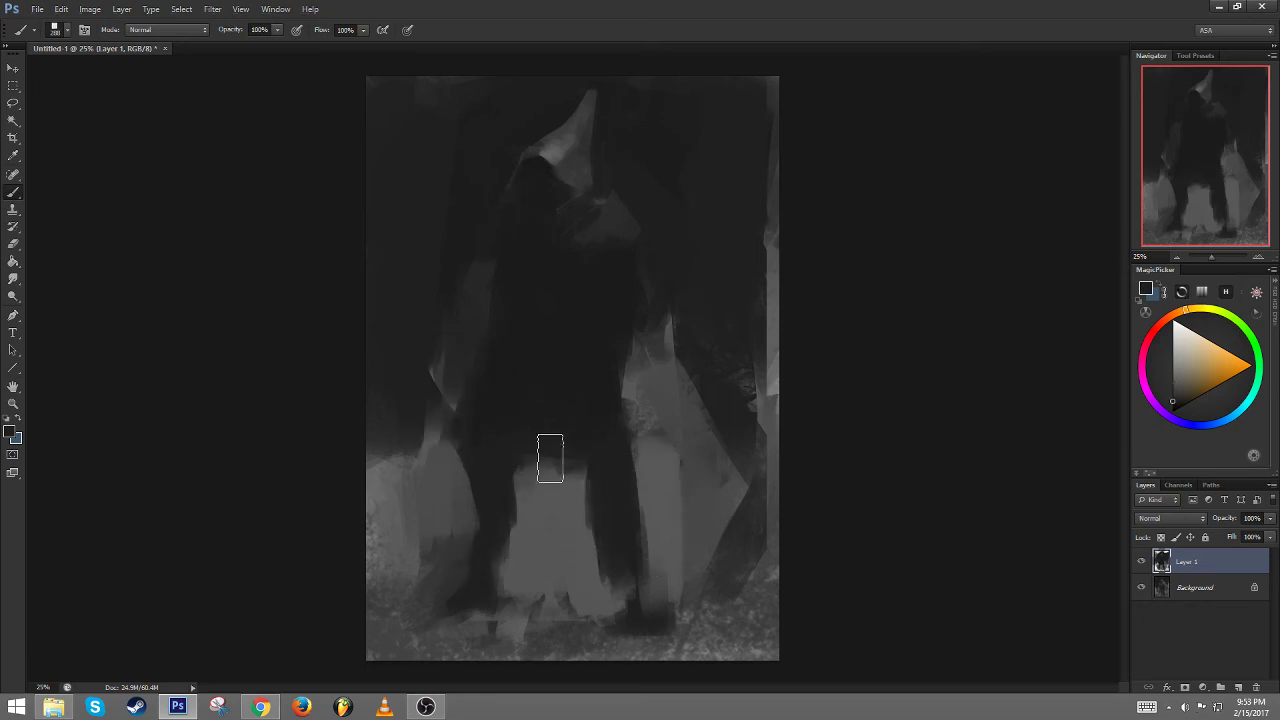
# Paint sampled greys over the dark face opening and extend the hood's edge down toward the shoulder
pyautogui.keyDown('alt'); pyautogui.click(576, 173); pyautogui.keyUp('alt')
pyautogui.moveTo(572, 171)
pyautogui.mouseDown()
pyautogui.moveTo(532, 165)
pyautogui.moveTo(497, 210)
pyautogui.moveTo(555, 199)
pyautogui.moveTo(506, 200)
pyautogui.mouseUp()
pyautogui.keyDown('alt'); pyautogui.click(554, 199); pyautogui.keyUp('alt')
pyautogui.keyDown('alt'); pyautogui.click(561, 167); pyautogui.keyUp('alt')
pyautogui.keyDown('alt'); pyautogui.click(560, 146); pyautogui.keyUp('alt')
pyautogui.moveTo(553, 157)
pyautogui.mouseDown()
pyautogui.moveTo(585, 192)
pyautogui.moveTo(580, 180)
pyautogui.mouseUp()
pyautogui.keyDown('alt'); pyautogui.click(528, 126); pyautogui.keyUp('alt')
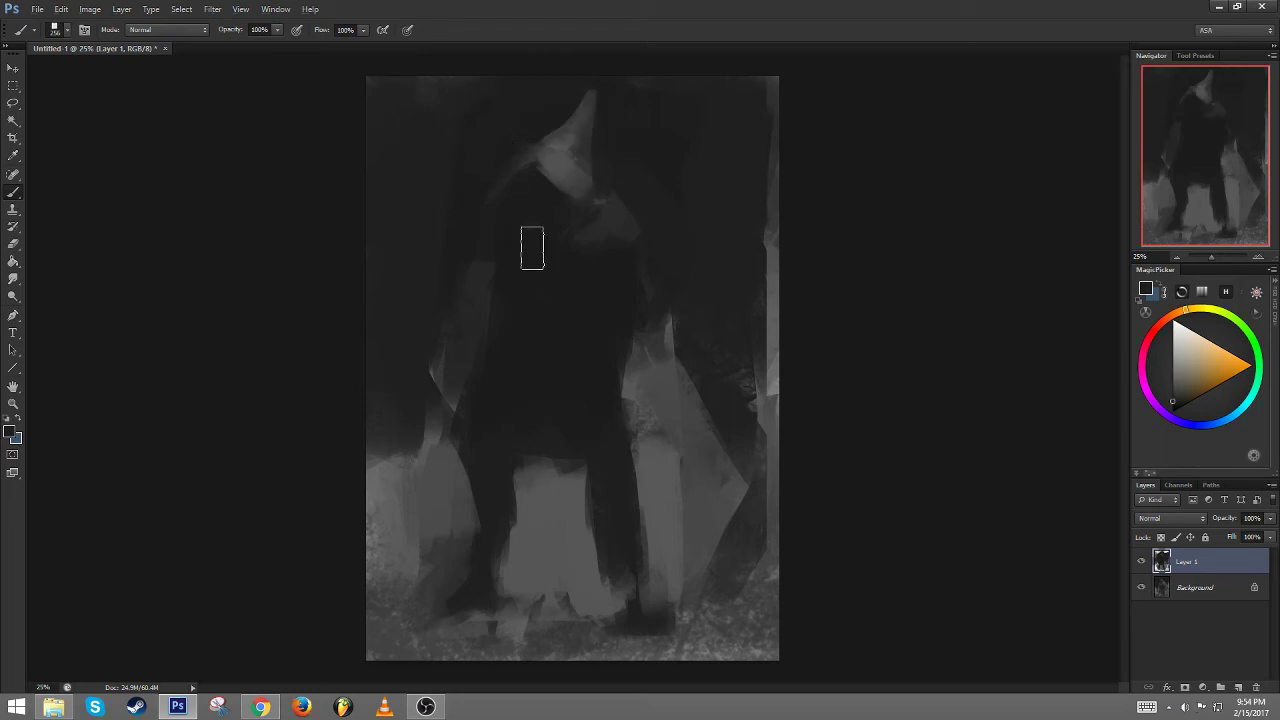
pyautogui.click(260, 707)
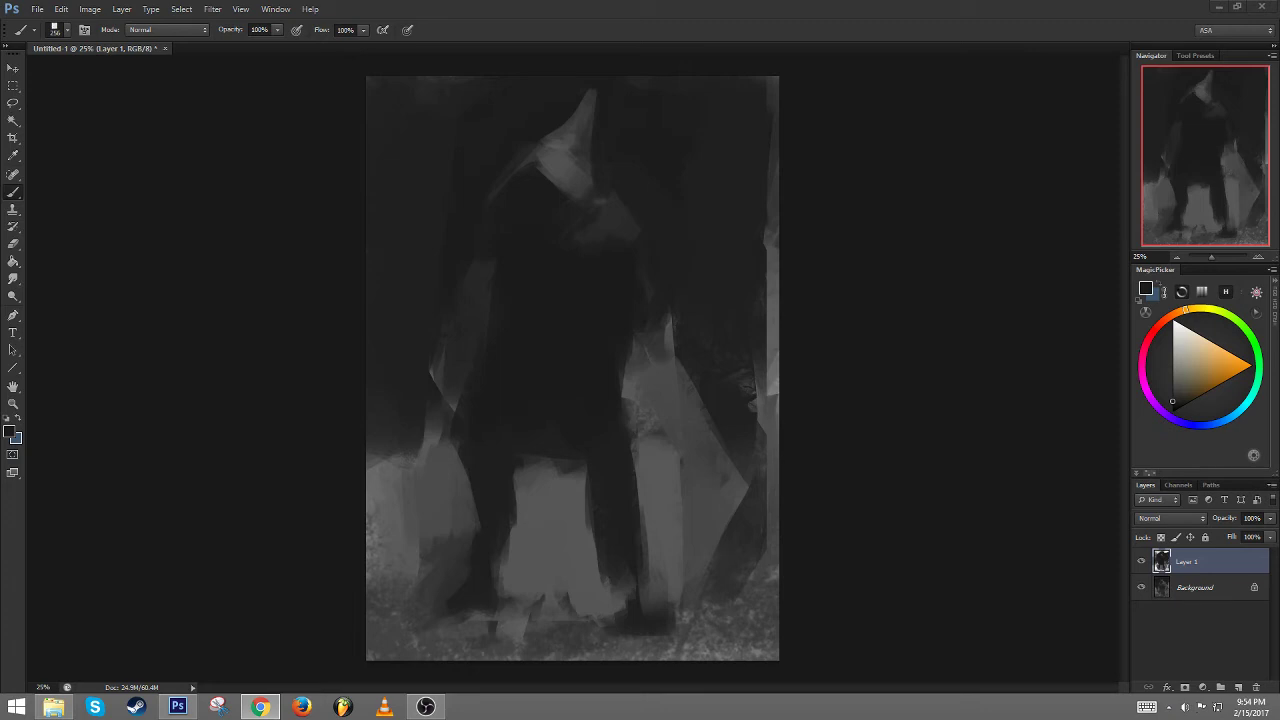
# Blend the shoulder and upper chest below the hood with sampled mid and dark greys
pyautogui.keyDown('alt'); pyautogui.click(578, 185); pyautogui.keyUp('alt')
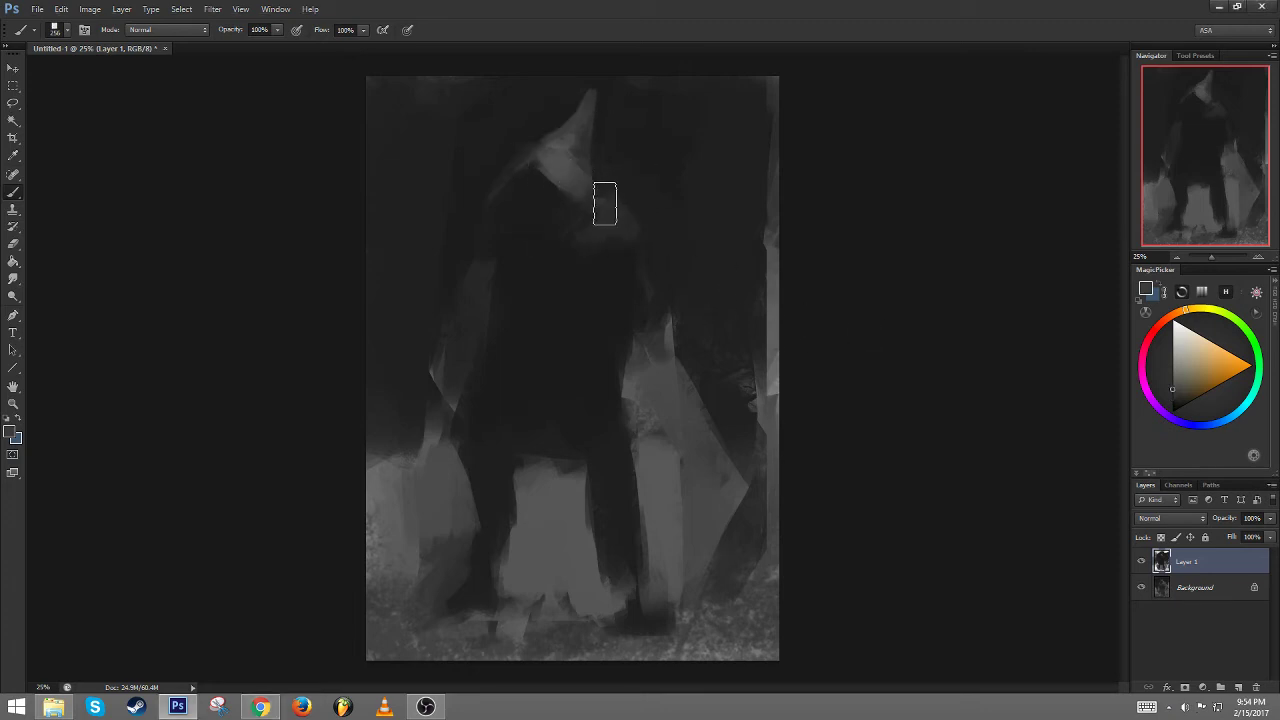
pyautogui.moveTo(603, 203)
pyautogui.mouseDown()
pyautogui.moveTo(590, 237)
pyautogui.moveTo(594, 205)
pyautogui.moveTo(566, 218)
pyautogui.mouseUp()
pyautogui.keyDown('alt'); pyautogui.click(529, 217); pyautogui.keyUp('alt')
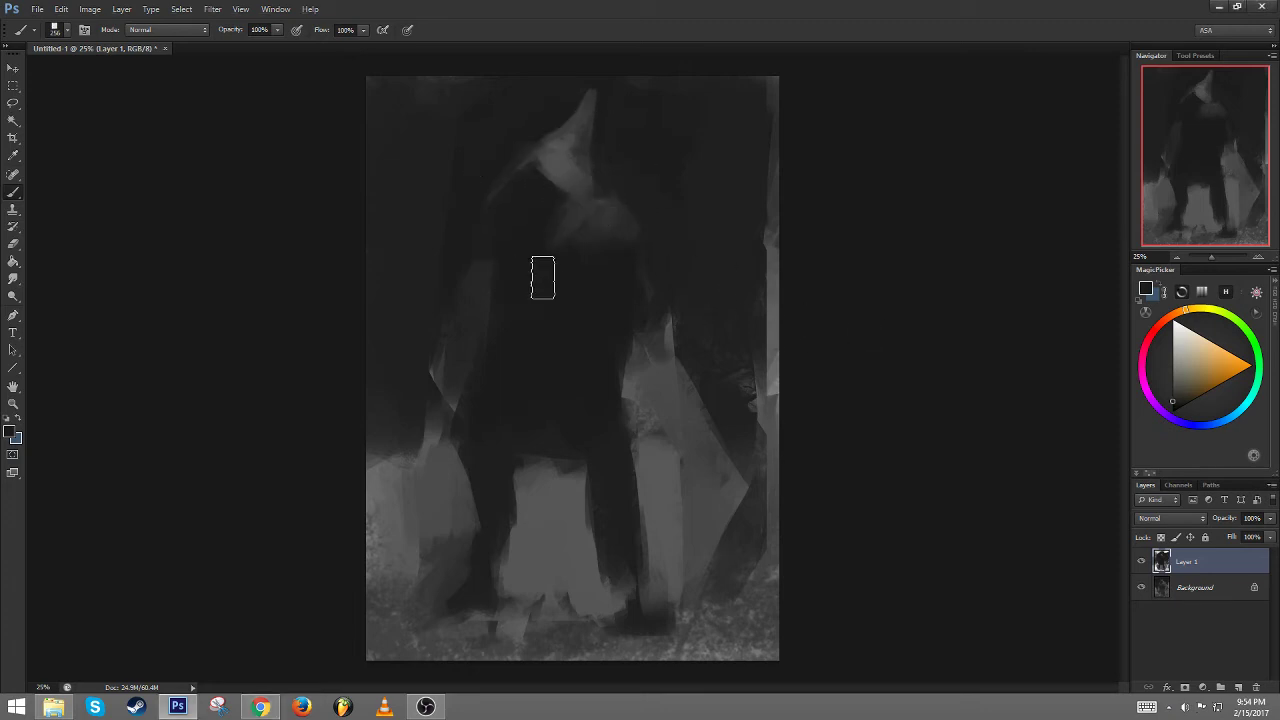
pyautogui.keyDown('alt'); pyautogui.click(531, 223); pyautogui.keyUp('alt')
# Darken the far arm into the background and paint lighter vertical strokes along the outside of the far leg
pyautogui.keyDown('alt'); pyautogui.rightClick(562, 437); pyautogui.keyUp('alt')
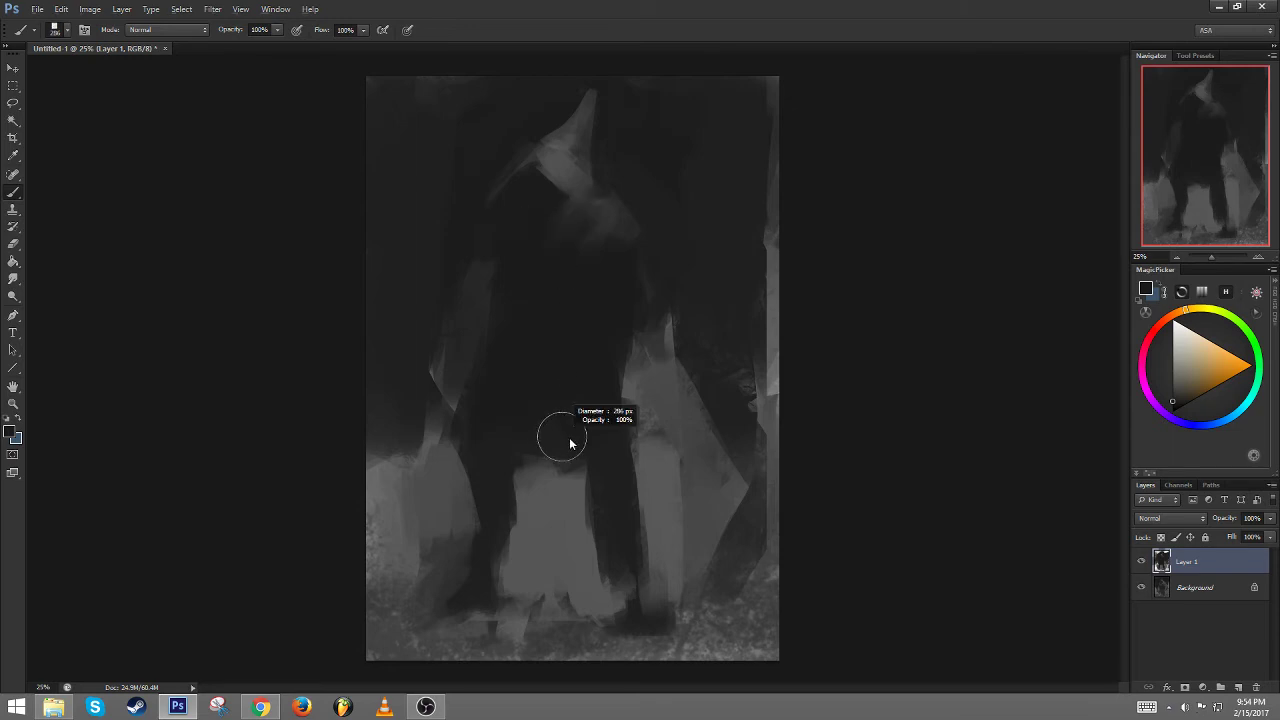
pyautogui.keyDown('alt'); pyautogui.click(497, 422); pyautogui.keyUp('alt')
pyautogui.moveTo(478, 328)
pyautogui.mouseDown()
pyautogui.moveTo(463, 287)
pyautogui.moveTo(474, 345)
pyautogui.mouseUp()
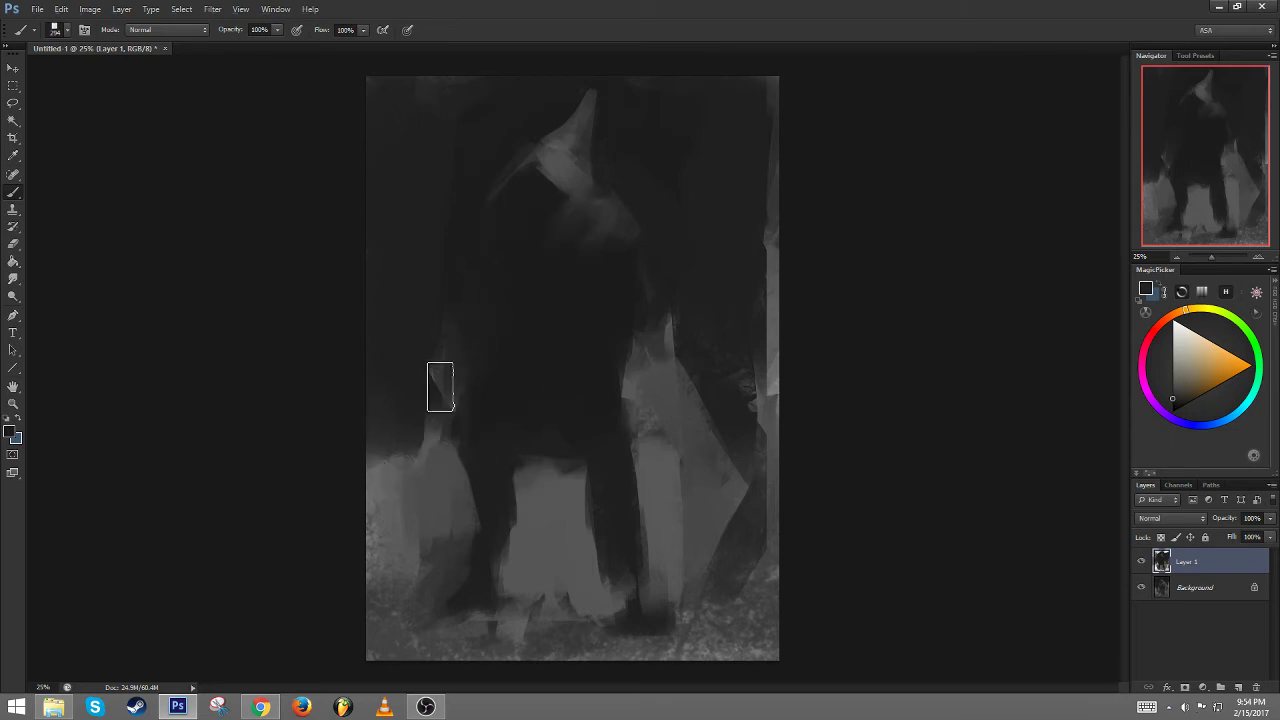
pyautogui.moveTo(440, 387)
pyautogui.mouseDown()
pyautogui.moveTo(464, 581)
pyautogui.moveTo(485, 550)
pyautogui.mouseUp()
pyautogui.keyDown('alt'); pyautogui.click(414, 503); pyautogui.keyUp('alt')
pyautogui.moveTo(442, 435)
pyautogui.mouseDown()
pyautogui.moveTo(457, 540)
pyautogui.moveTo(476, 528)
pyautogui.mouseUp()
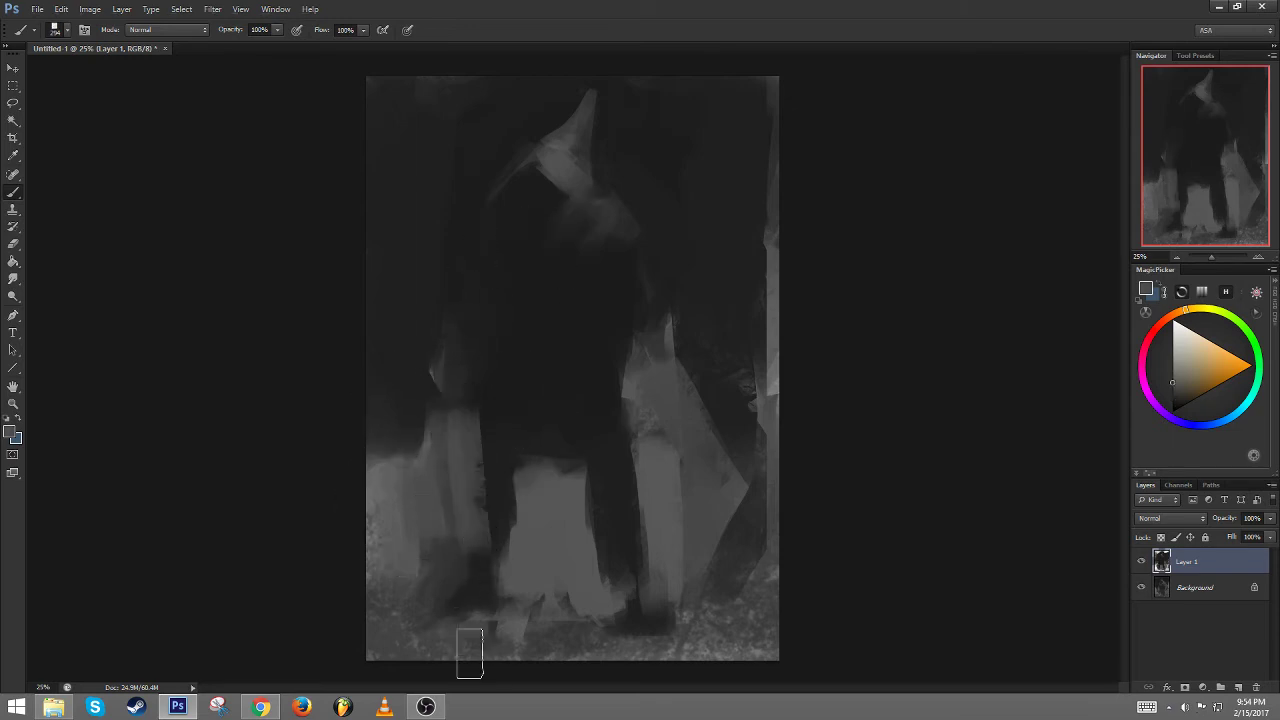
# Flip the canvas back horizontally, then outline the hood's opening and face with thin lighter grey strokes
pyautogui.hotkey('ctrl', 'shift', 'h')
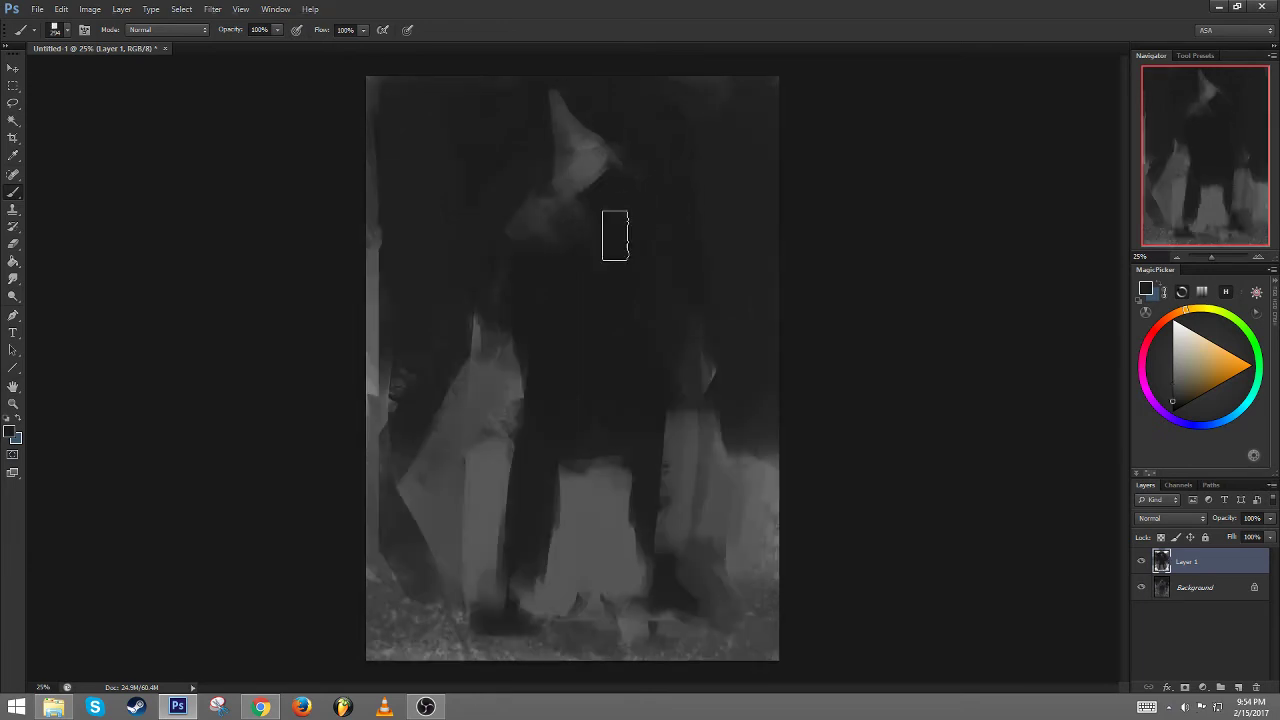
pyautogui.keyDown('alt'); pyautogui.click(568, 148); pyautogui.keyUp('alt')
pyautogui.moveTo(641, 241); pyautogui.dragTo(614, 246)
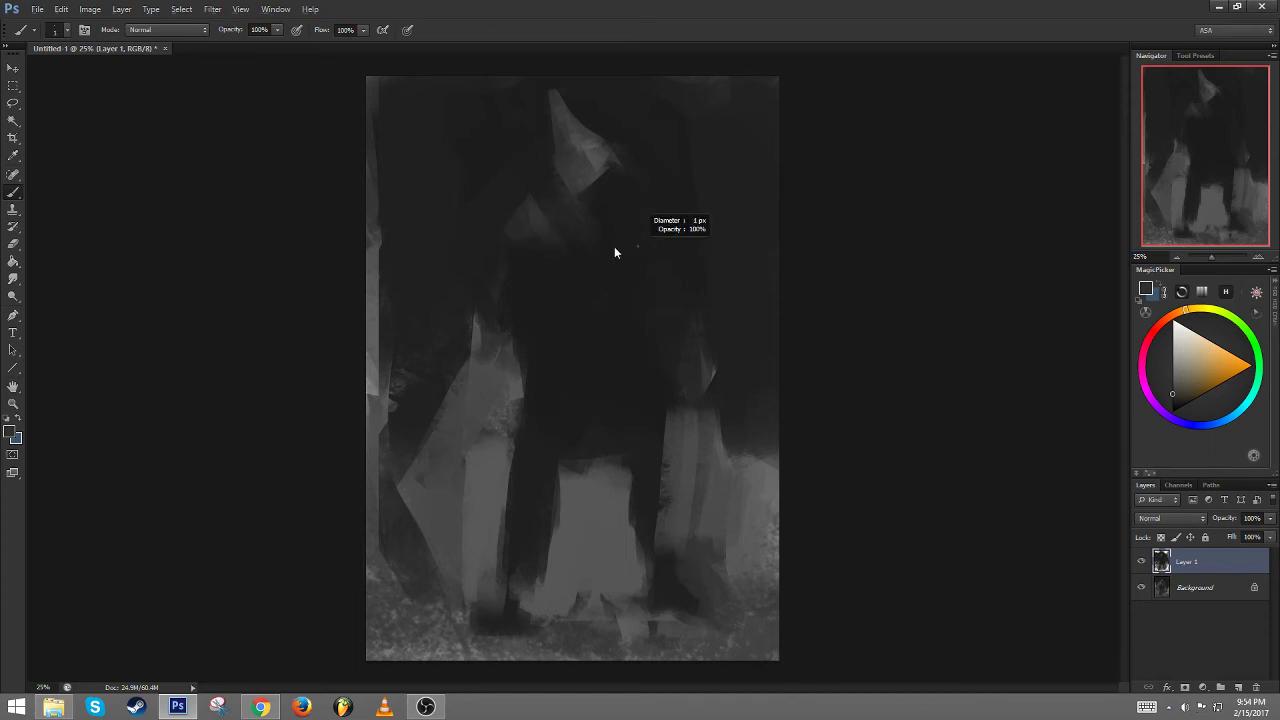
pyautogui.moveTo(598, 186); pyautogui.dragTo(590, 178)
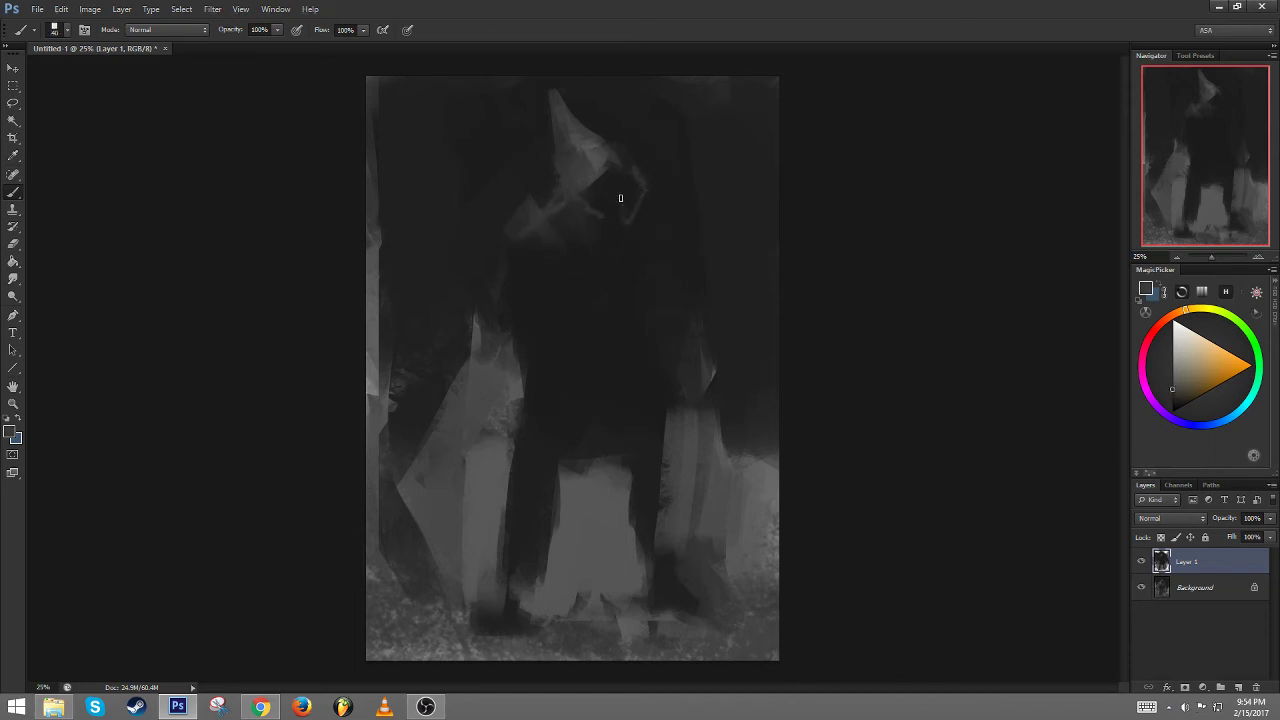
pyautogui.moveTo(621, 187); pyautogui.dragTo(607, 190)
# Paint a long lighter grey strip down each side of the torso, undoing and redrawing the far one
pyautogui.moveTo(548, 243); pyautogui.dragTo(550, 420)
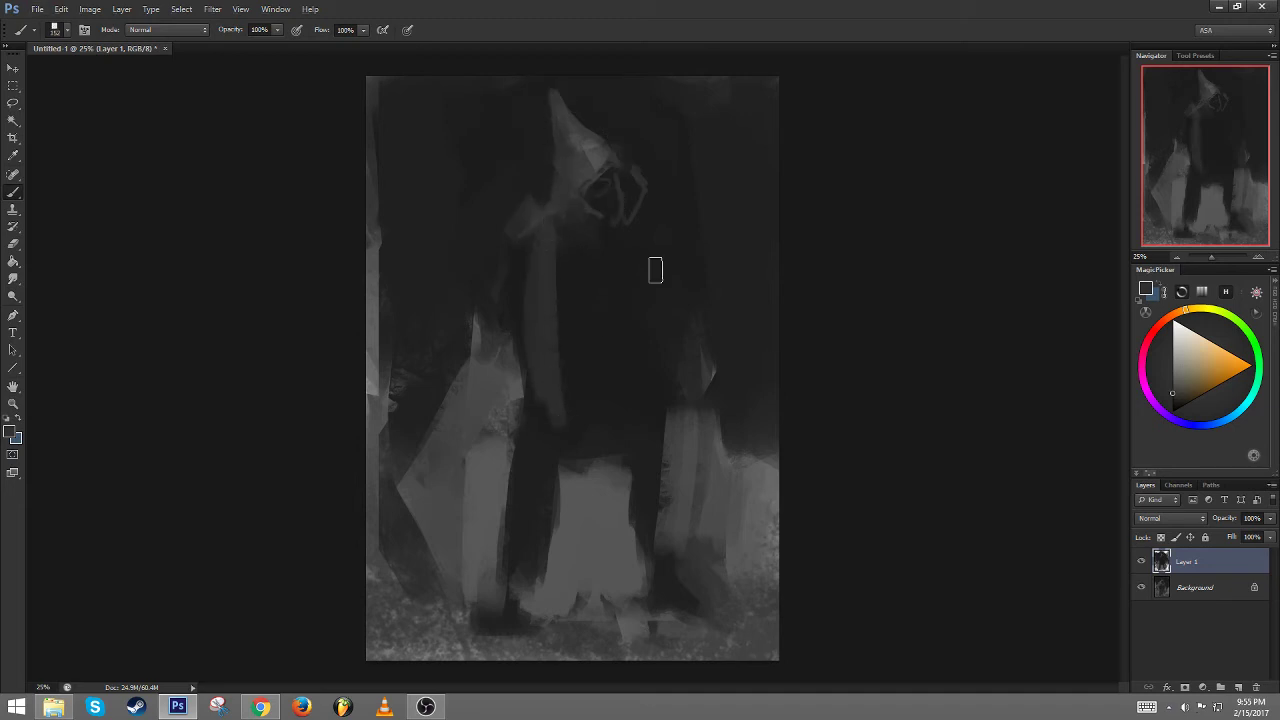
pyautogui.moveTo(682, 236)
pyautogui.mouseDown()
pyautogui.moveTo(680, 395)
pyautogui.moveTo(676, 410)
pyautogui.moveTo(668, 383)
pyautogui.moveTo(668, 402)
pyautogui.mouseUp()
pyautogui.hotkey('ctrl', 'alt', 'z')
pyautogui.hotkey('ctrl', 'alt', 'z')
pyautogui.moveTo(659, 236); pyautogui.dragTo(664, 410)
pyautogui.hotkey('ctrl', '0')
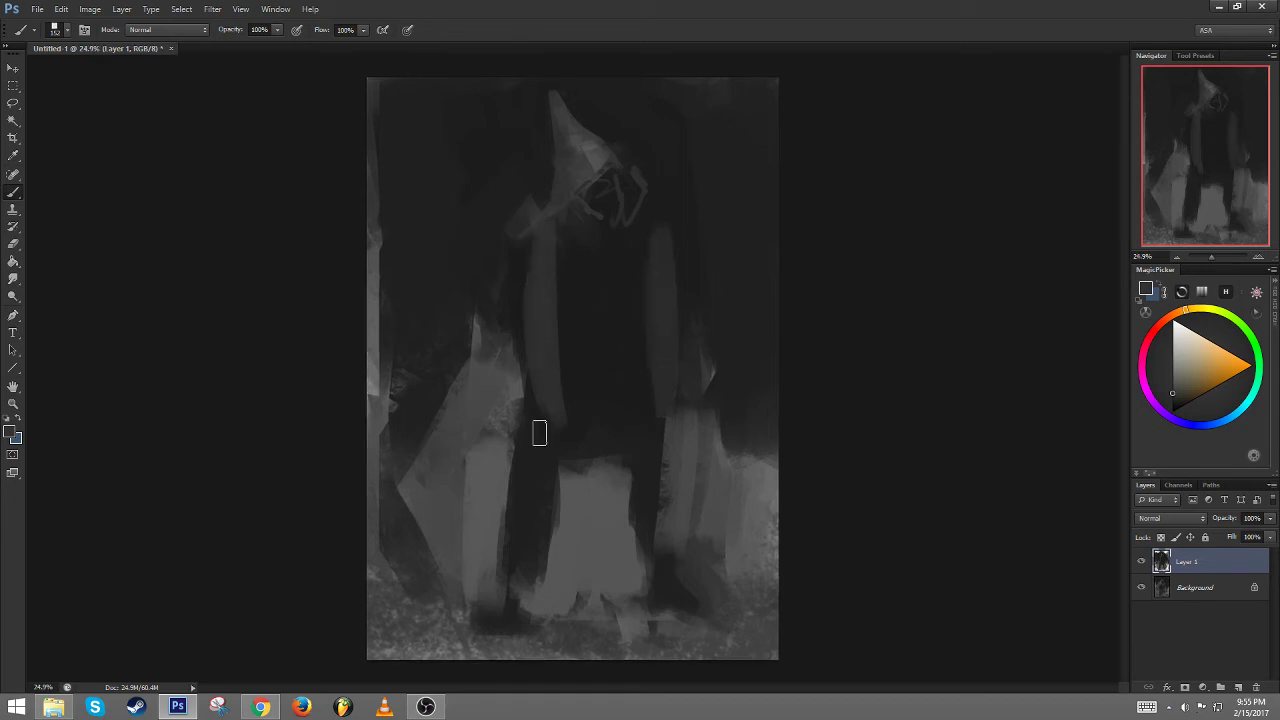
pyautogui.moveTo(540, 433); pyautogui.dragTo(540, 435)
# Paint out the face lines with sampled dark grey and suggest a curved collar below the chin
pyautogui.keyDown('alt'); pyautogui.moveTo(600, 285); pyautogui.dragTo(608, 296); pyautogui.keyUp('alt')
pyautogui.keyDown('alt'); pyautogui.moveTo(620, 271); pyautogui.dragTo(605, 270); pyautogui.keyUp('alt')
pyautogui.moveTo(643, 185)
pyautogui.mouseDown()
pyautogui.moveTo(620, 239)
pyautogui.moveTo(660, 138)
pyautogui.moveTo(668, 201)
pyautogui.moveTo(618, 192)
pyautogui.mouseUp()
pyautogui.keyDown('alt'); pyautogui.click(658, 140); pyautogui.keyUp('alt')
pyautogui.keyDown('alt'); pyautogui.moveTo(621, 236); pyautogui.dragTo(616, 248); pyautogui.keyUp('alt')
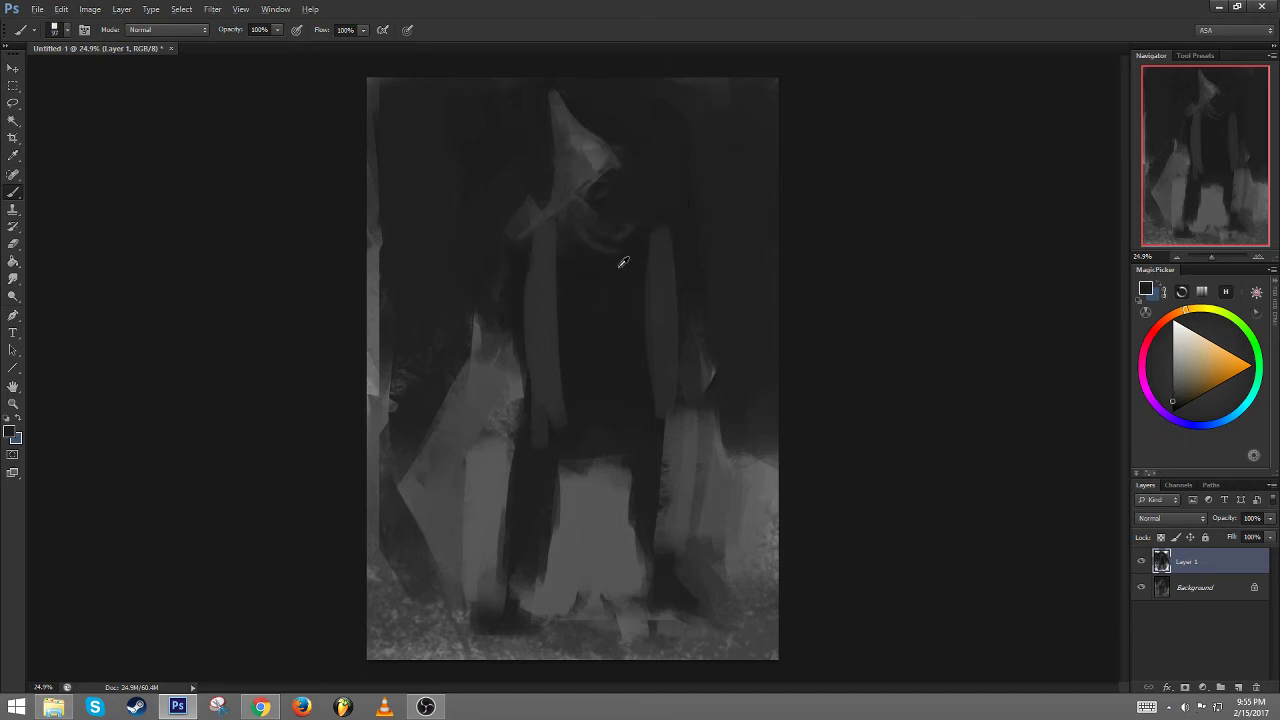
# Block in the background on both sides of the figure with broad strokes of sampled greys
pyautogui.keyDown('alt'); pyautogui.moveTo(503, 304); pyautogui.dragTo(528, 318); pyautogui.keyUp('alt')
pyautogui.keyDown('alt'); pyautogui.click(484, 394); pyautogui.keyUp('alt')
pyautogui.moveTo(474, 362)
pyautogui.mouseDown()
pyautogui.moveTo(411, 536)
pyautogui.moveTo(426, 645)
pyautogui.mouseUp()
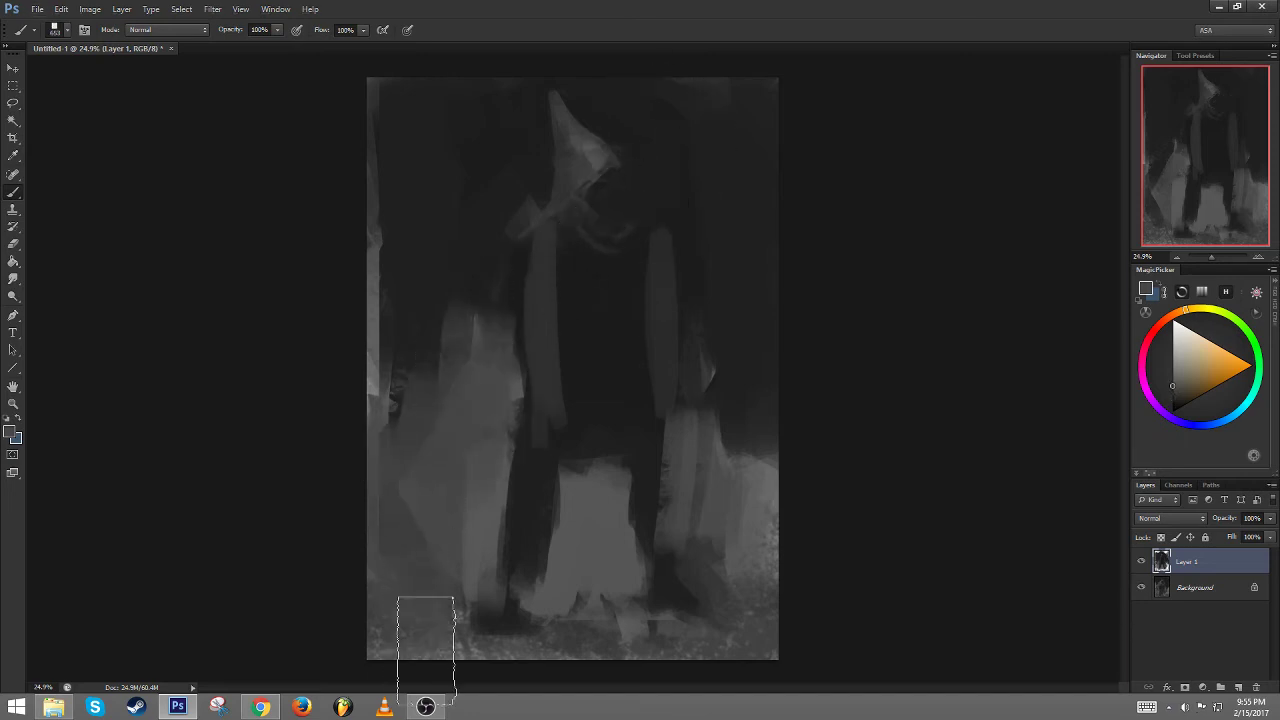
pyautogui.moveTo(740, 402)
pyautogui.mouseDown()
pyautogui.moveTo(715, 357)
pyautogui.moveTo(703, 469)
pyautogui.mouseUp()
pyautogui.keyDown('alt'); pyautogui.click(726, 251); pyautogui.keyUp('alt')
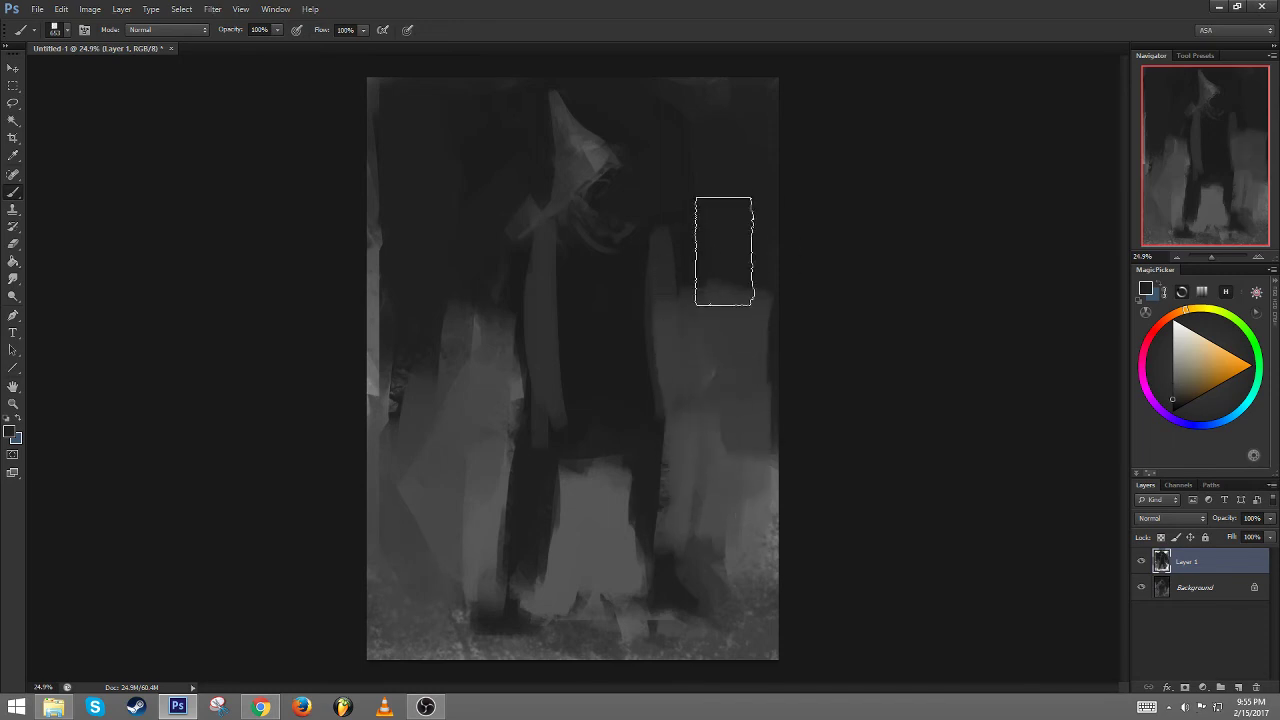
pyautogui.moveTo(726, 251); pyautogui.dragTo(686, 294)
# Extend the hood's brim over the face and fill the chest with a slightly lighter grey
pyautogui.keyDown('alt'); pyautogui.moveTo(584, 281); pyautogui.dragTo(561, 288); pyautogui.keyUp('alt')
pyautogui.keyDown('alt'); pyautogui.moveTo(614, 250); pyautogui.dragTo(592, 258); pyautogui.keyUp('alt')
pyautogui.keyDown('alt'); pyautogui.click(602, 168); pyautogui.keyUp('alt')
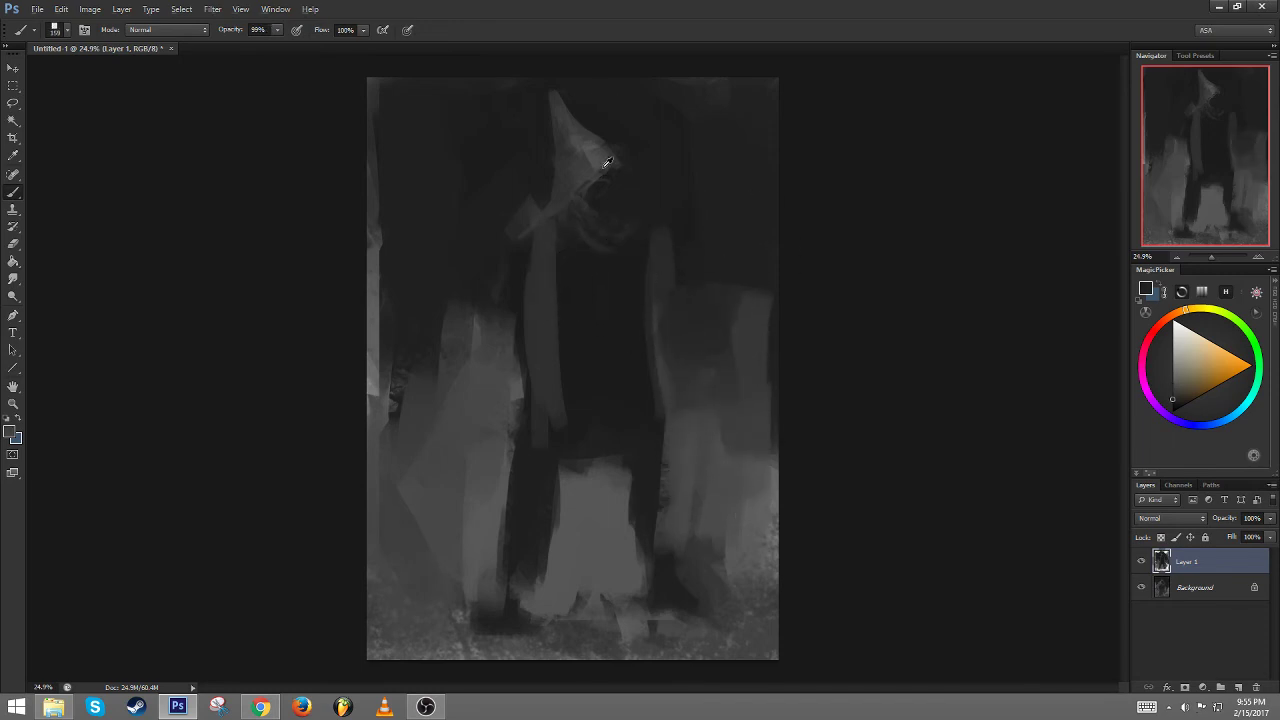
pyautogui.moveTo(607, 163); pyautogui.dragTo(629, 181)
pyautogui.moveTo(631, 242)
pyautogui.mouseDown()
pyautogui.moveTo(605, 290)
pyautogui.moveTo(564, 258)
pyautogui.moveTo(625, 272)
pyautogui.moveTo(591, 326)
pyautogui.mouseUp()
pyautogui.keyDown('alt'); pyautogui.click(643, 211); pyautogui.keyUp('alt')
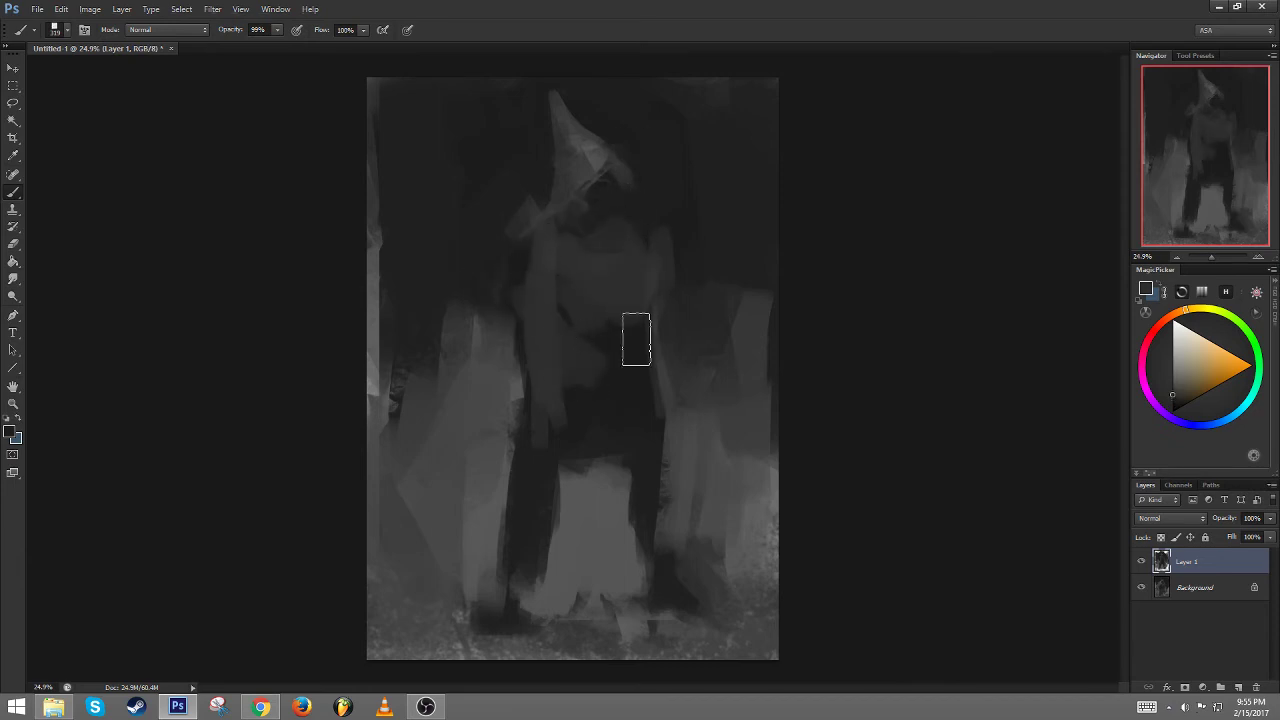
# Darken the waist and arms to separate the chest, and paint a belt and long lighter skirt over the legs
pyautogui.moveTo(590, 318)
pyautogui.mouseDown()
pyautogui.moveTo(549, 331)
pyautogui.moveTo(557, 449)
pyautogui.moveTo(528, 548)
pyautogui.moveTo(558, 480)
pyautogui.mouseUp()
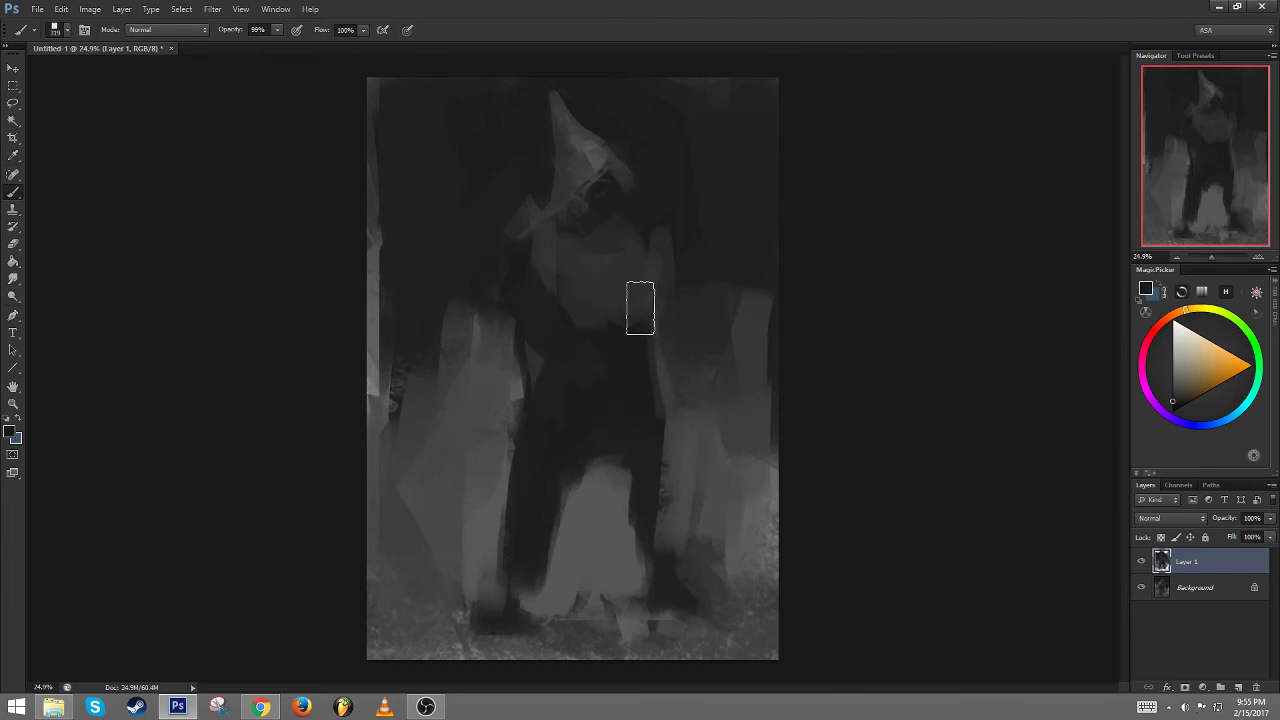
pyautogui.moveTo(640, 307); pyautogui.dragTo(661, 288)
pyautogui.moveTo(563, 317)
pyautogui.mouseDown()
pyautogui.moveTo(617, 335)
pyautogui.moveTo(559, 332)
pyautogui.moveTo(643, 349)
pyautogui.moveTo(563, 474)
pyautogui.moveTo(597, 391)
pyautogui.moveTo(644, 421)
pyautogui.moveTo(606, 500)
pyautogui.moveTo(560, 406)
pyautogui.moveTo(586, 531)
pyautogui.moveTo(625, 601)
pyautogui.mouseUp()
pyautogui.keyDown('alt'); pyautogui.click(613, 296); pyautogui.keyUp('alt')
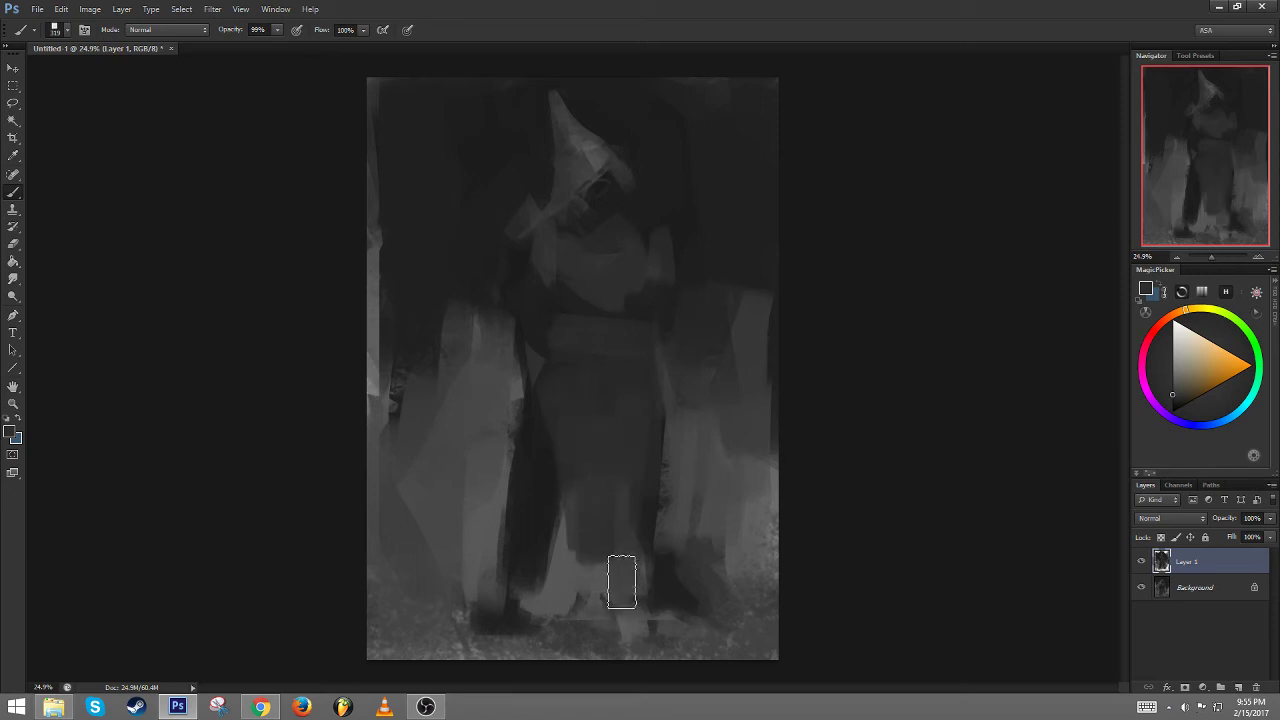
# Flip the canvas horizontally, undo a stray shoulder stroke, and paint rounded lighter grey pads on both shoulders
pyautogui.hotkey('ctrl', 'shift', 'h')
pyautogui.keyDown('alt'); pyautogui.rightClick(545, 154); pyautogui.keyUp('alt')
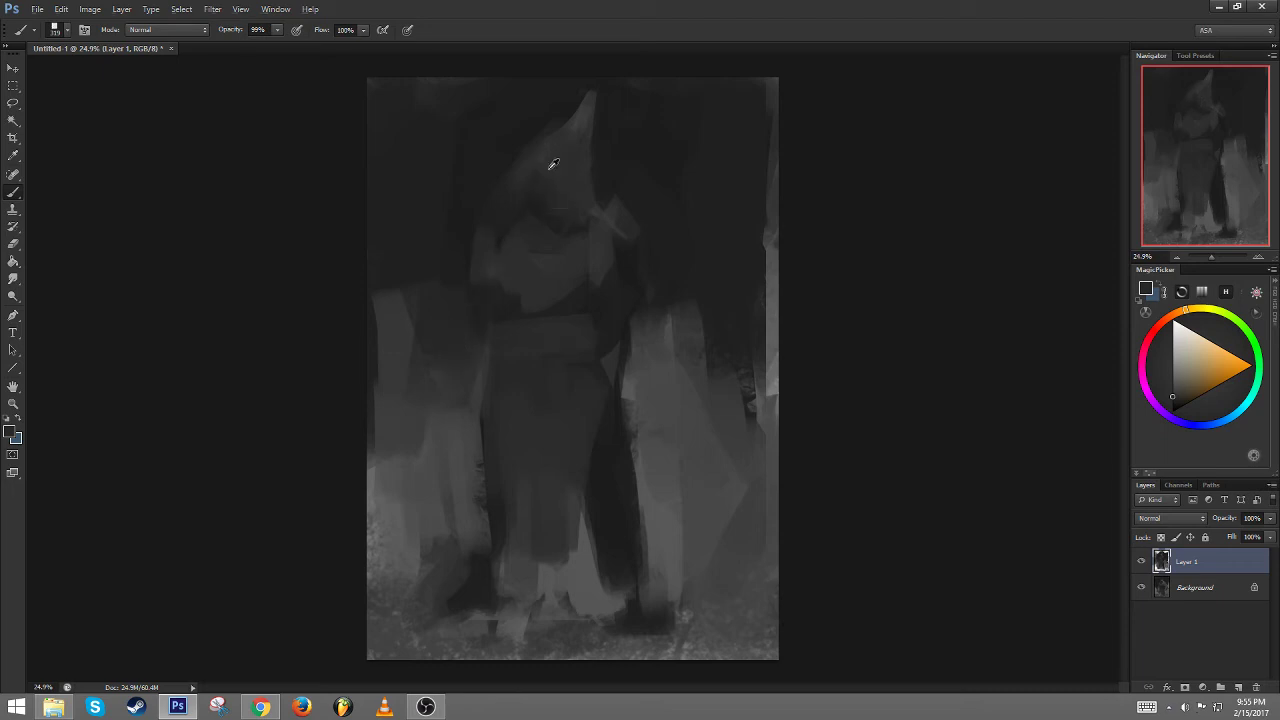
pyautogui.keyDown('alt'); pyautogui.rightClick(581, 191); pyautogui.keyUp('alt')
pyautogui.moveTo(575, 217)
pyautogui.mouseDown()
pyautogui.moveTo(608, 209)
pyautogui.moveTo(668, 238)
pyautogui.mouseUp()
pyautogui.keyDown('alt'); pyautogui.click(617, 206); pyautogui.keyUp('alt')
pyautogui.hotkey('ctrl', 'z')
pyautogui.moveTo(492, 228); pyautogui.dragTo(455, 242)
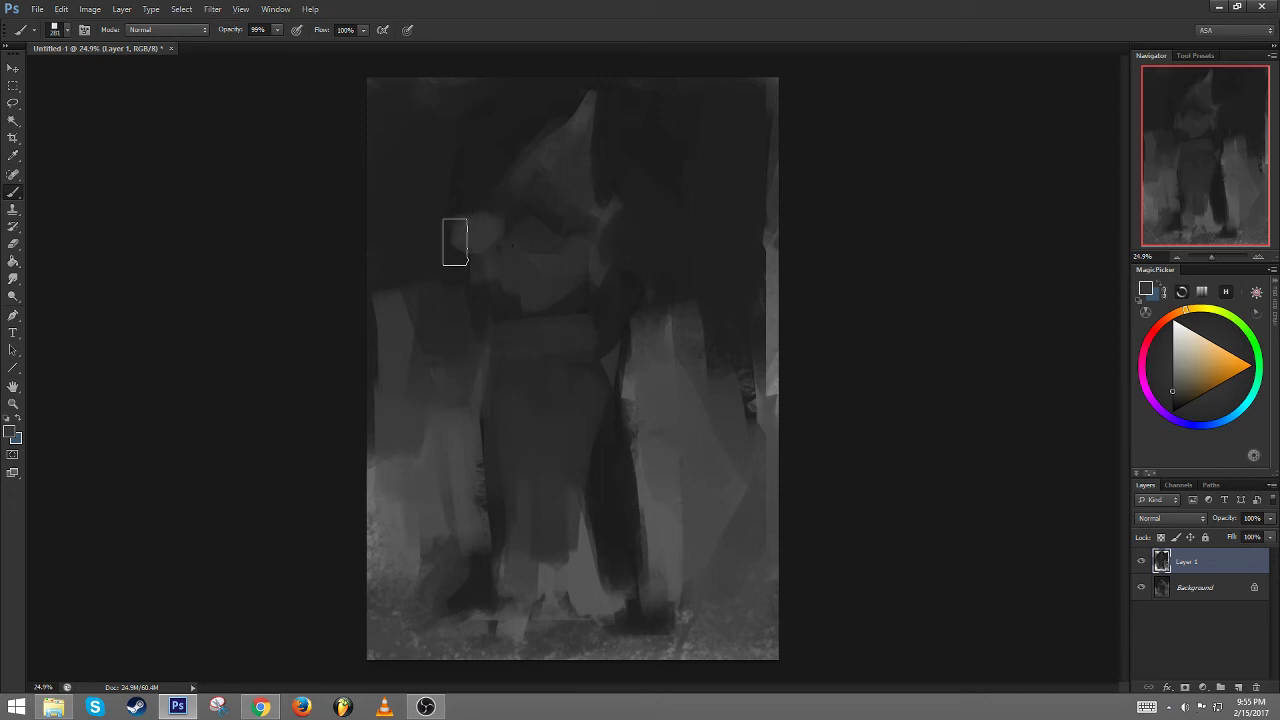
pyautogui.moveTo(630, 223); pyautogui.dragTo(661, 240)
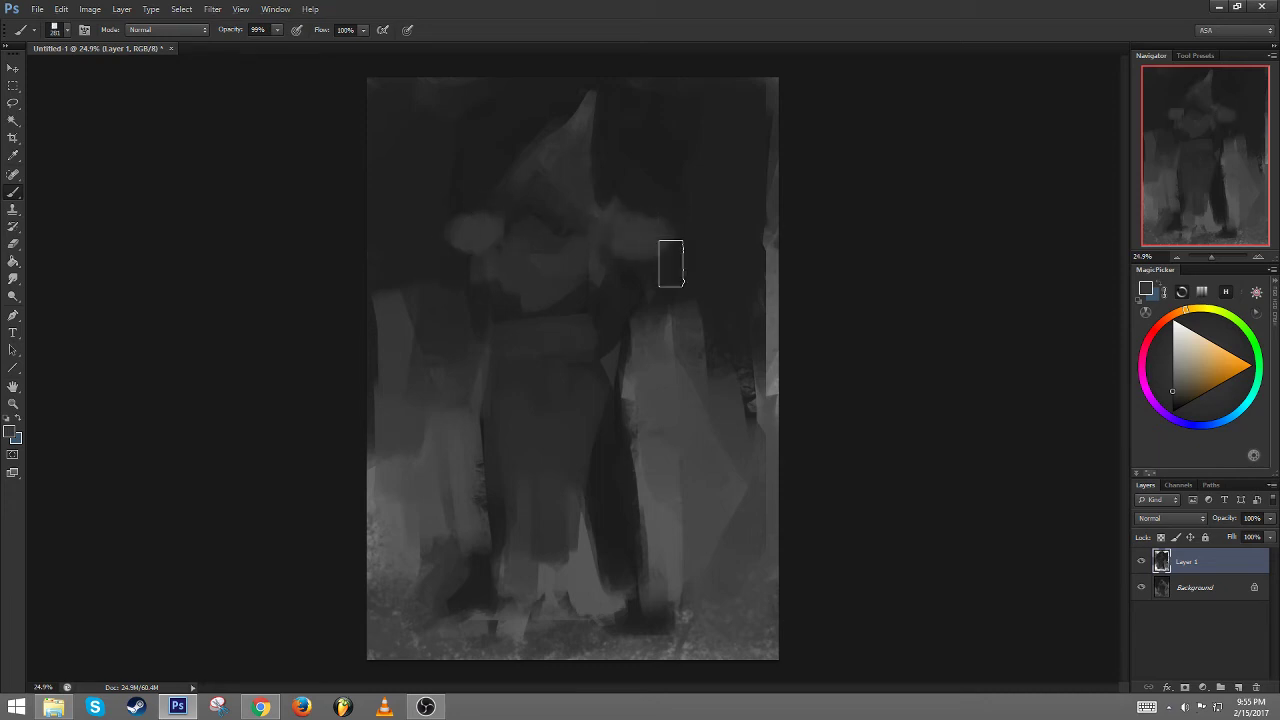
# Paint dark forearms over the skirt's sides and add short lighter accents at both sides of the waist
pyautogui.keyDown('alt'); pyautogui.click(622, 301); pyautogui.keyUp('alt')
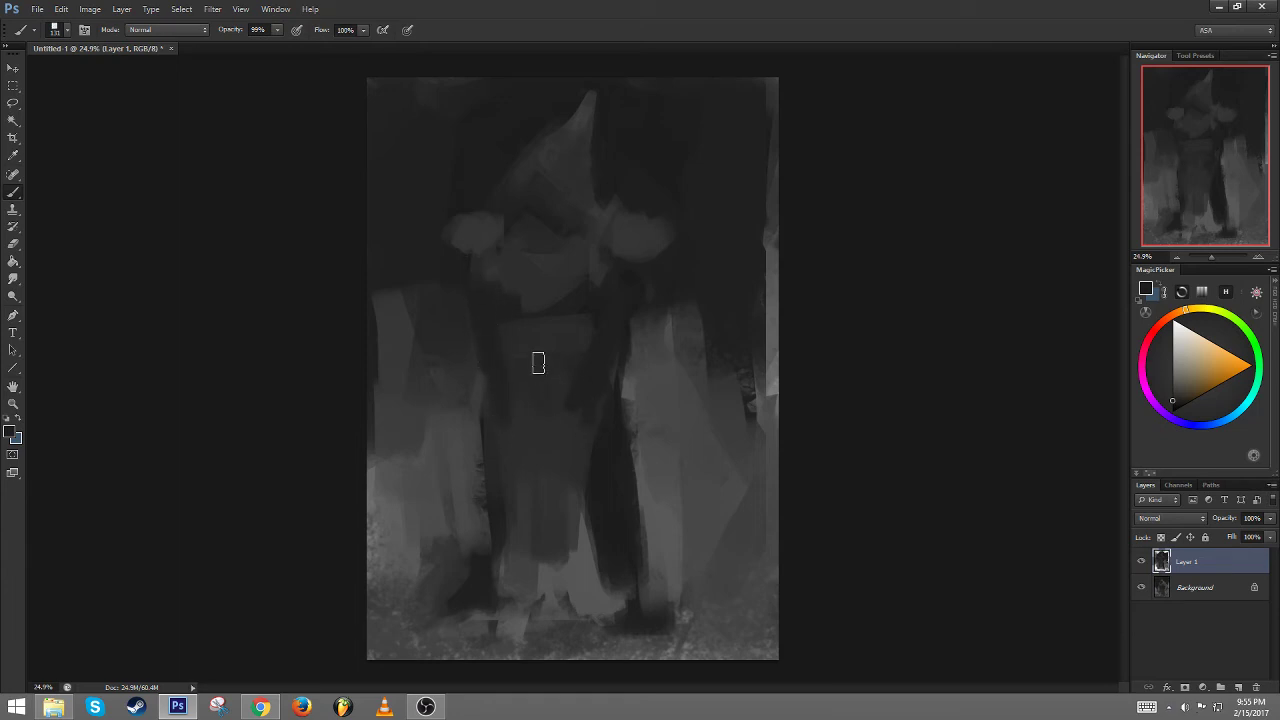
pyautogui.keyDown('alt'); pyautogui.click(619, 291); pyautogui.keyUp('alt')
pyautogui.keyDown('alt'); pyautogui.click(625, 340); pyautogui.keyUp('alt')
pyautogui.keyDown('alt'); pyautogui.click(650, 337); pyautogui.keyUp('alt')
pyautogui.moveTo(598, 310); pyautogui.dragTo(594, 332)
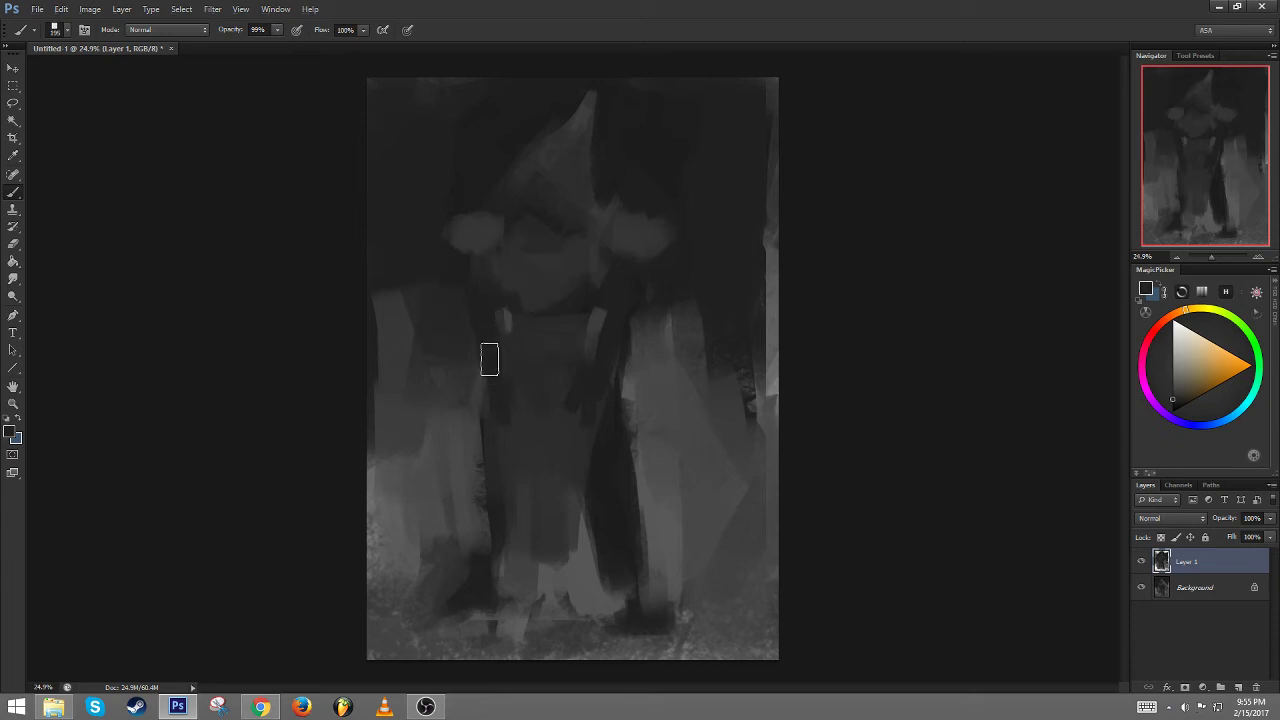
# Paint a narrow lighter strip down from the far shoulder and touch up the skirt beside the near hand
pyautogui.keyDown('alt'); pyautogui.click(461, 274); pyautogui.keyUp('alt')
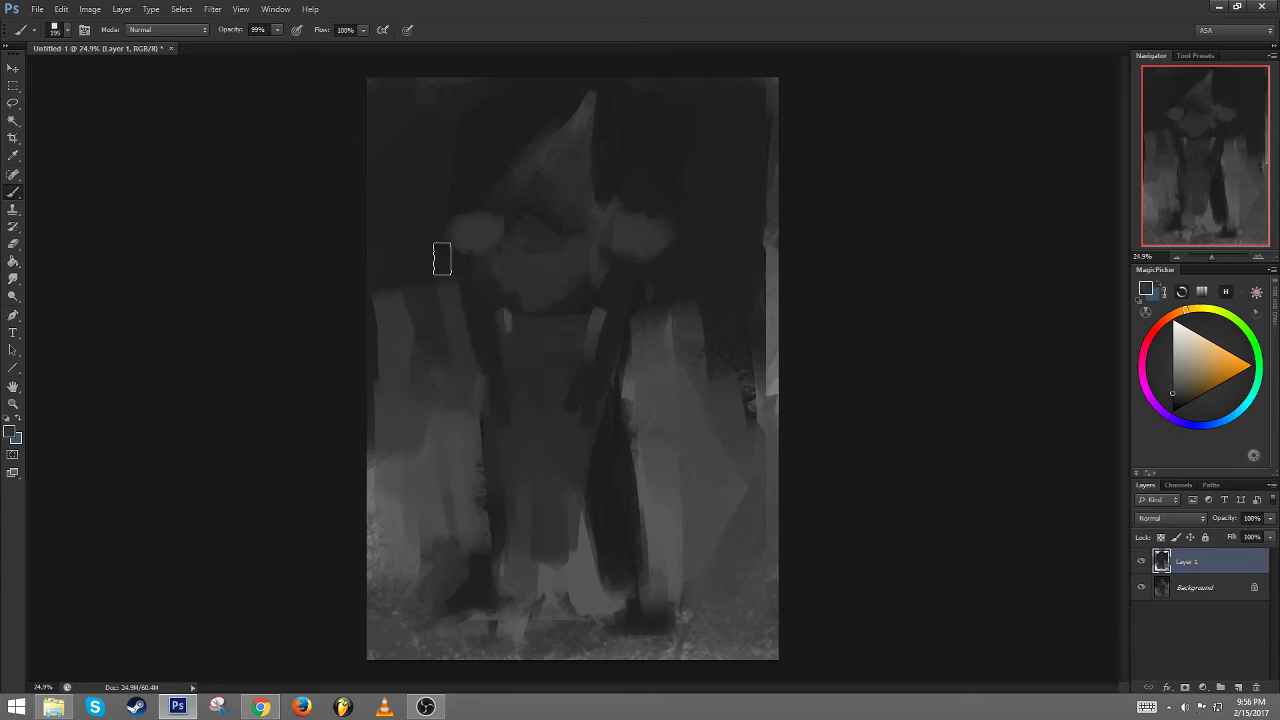
pyautogui.moveTo(606, 380); pyautogui.dragTo(594, 386)
pyautogui.moveTo(583, 391); pyautogui.dragTo(610, 390)
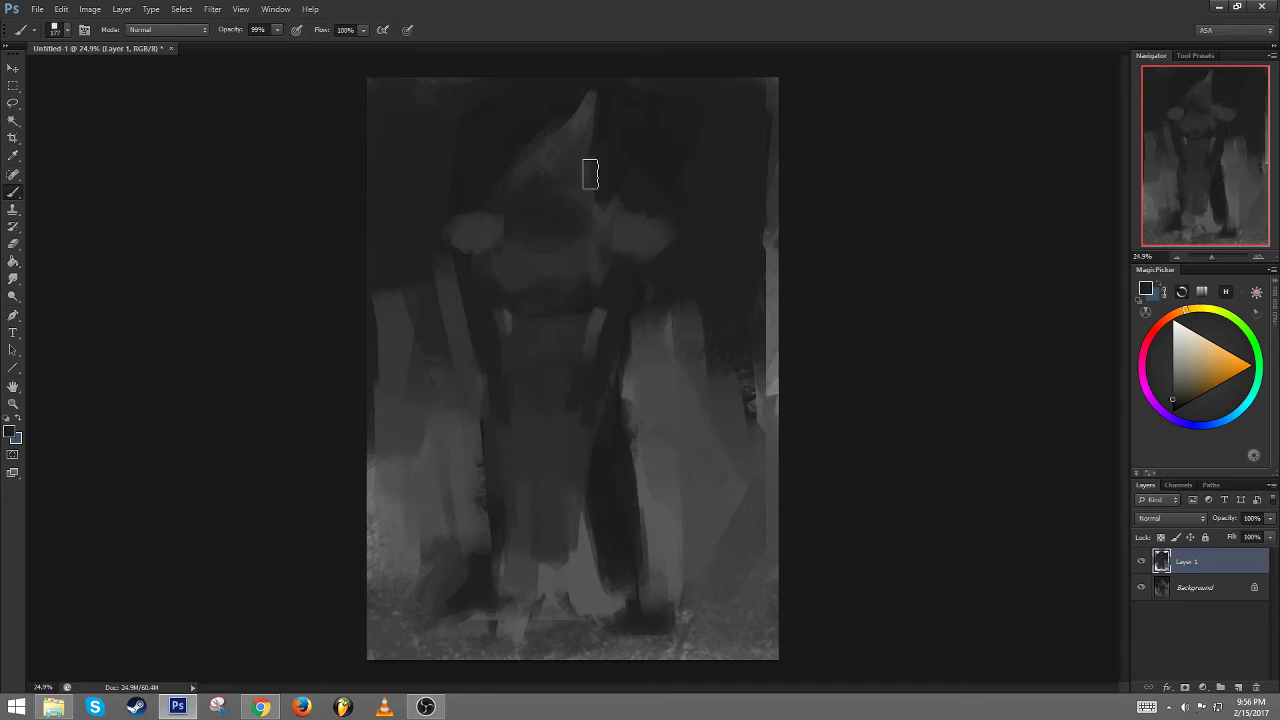
# Rework the hood with sampled greys, darkening a rounded face opening and painting out the tall pointed tip
pyautogui.keyDown('alt'); pyautogui.click(571, 241); pyautogui.keyUp('alt')
pyautogui.moveTo(589, 244); pyautogui.dragTo(517, 246)
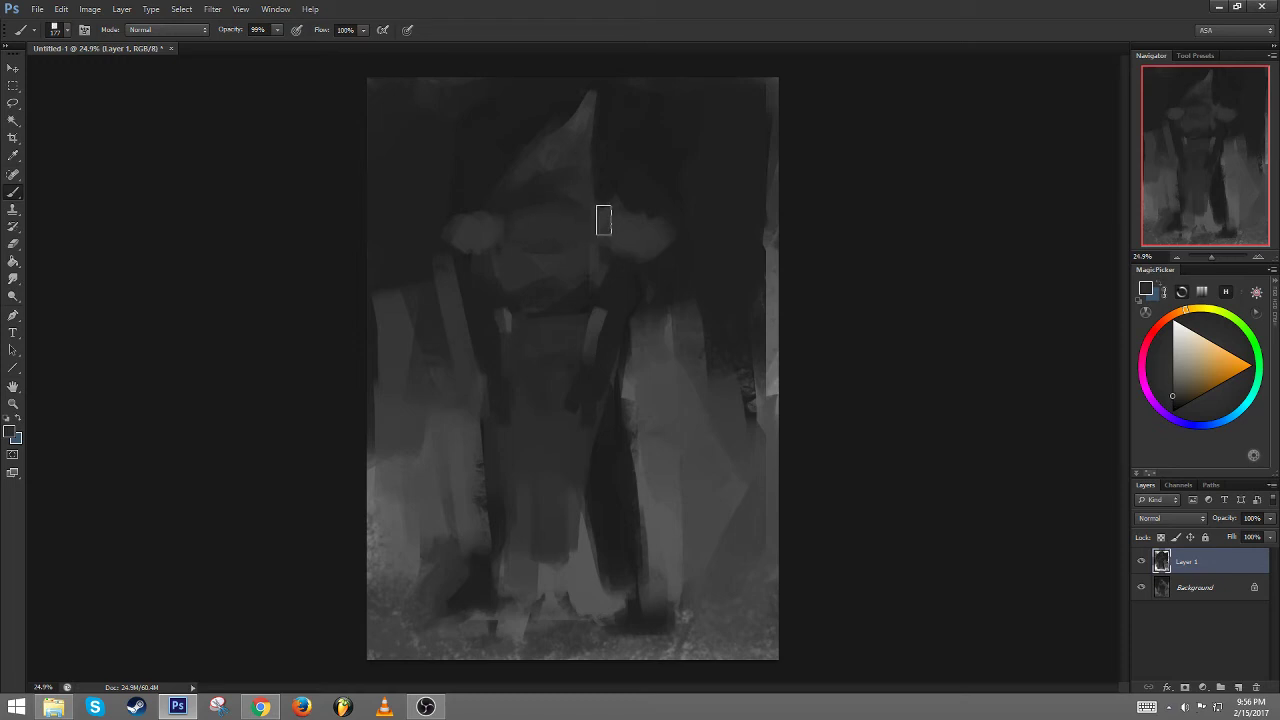
pyautogui.keyDown('alt'); pyautogui.click(570, 225); pyautogui.keyUp('alt')
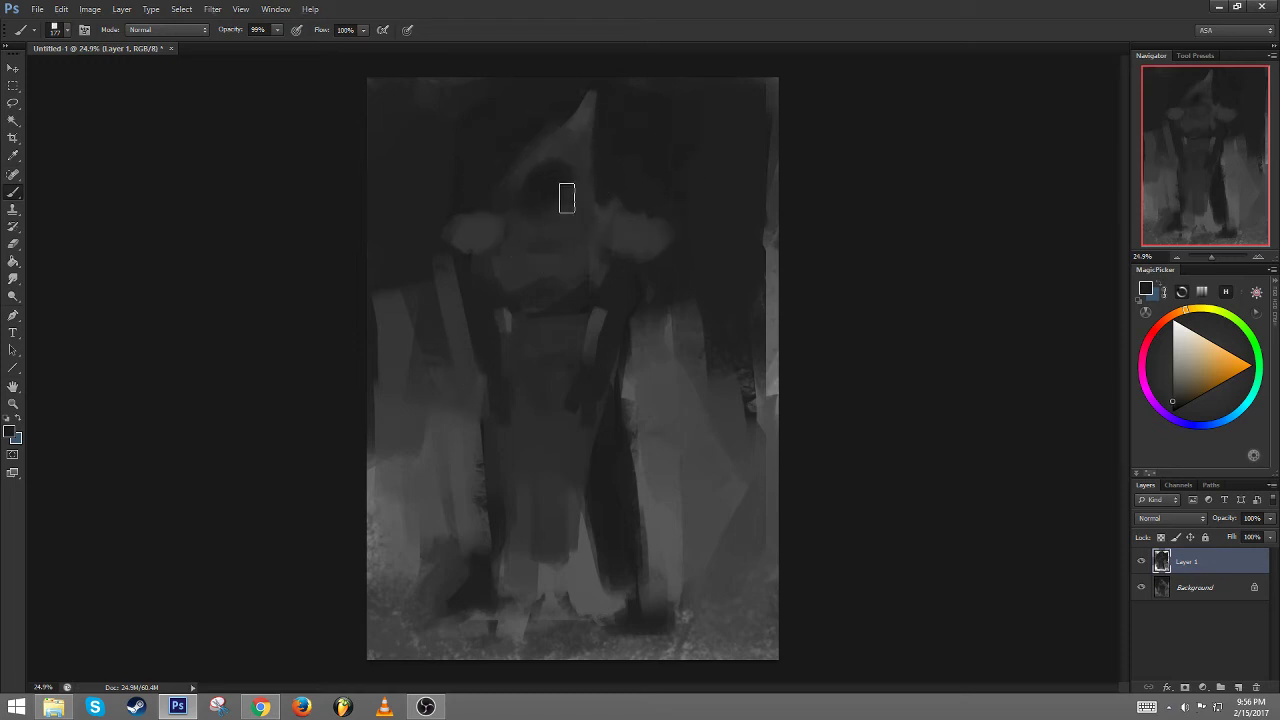
pyautogui.moveTo(540, 193); pyautogui.dragTo(559, 180)
pyautogui.keyDown('alt'); pyautogui.click(607, 116); pyautogui.keyUp('alt')
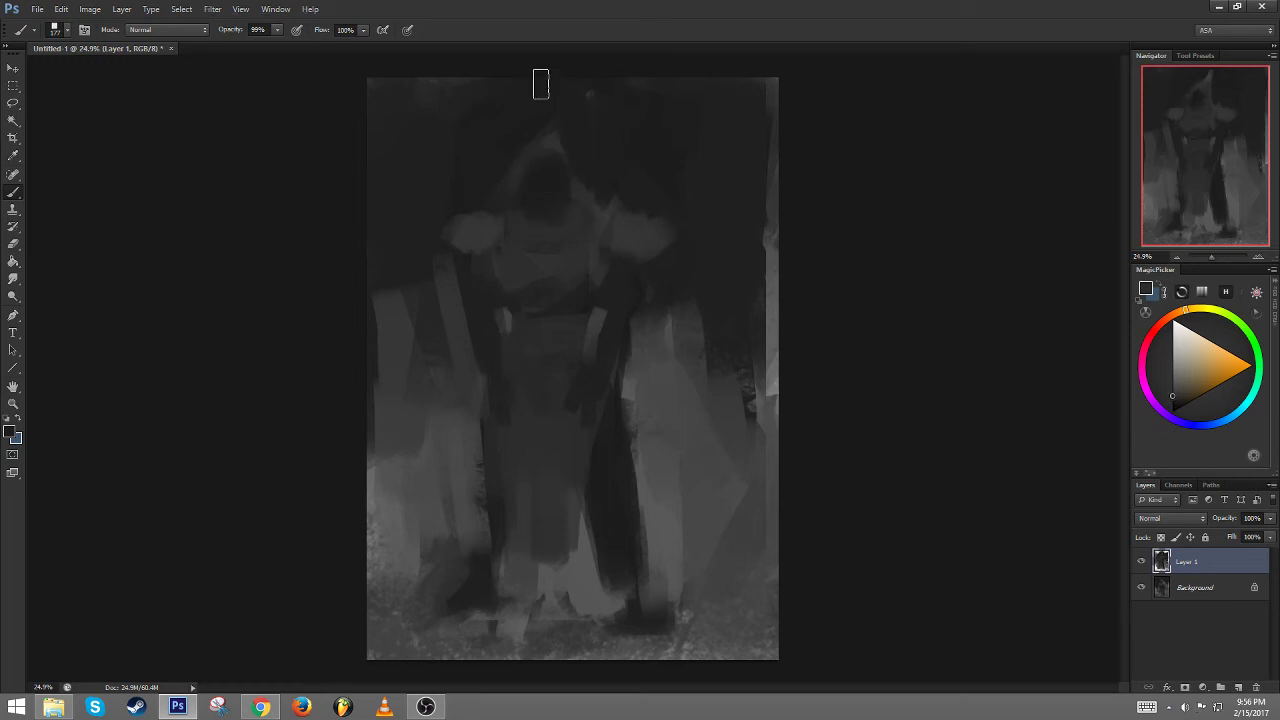
# Trim the outer edge of one shoulder pad and reshape the leg below it with sampled dark and lighter greys
pyautogui.moveTo(663, 214); pyautogui.dragTo(652, 293)
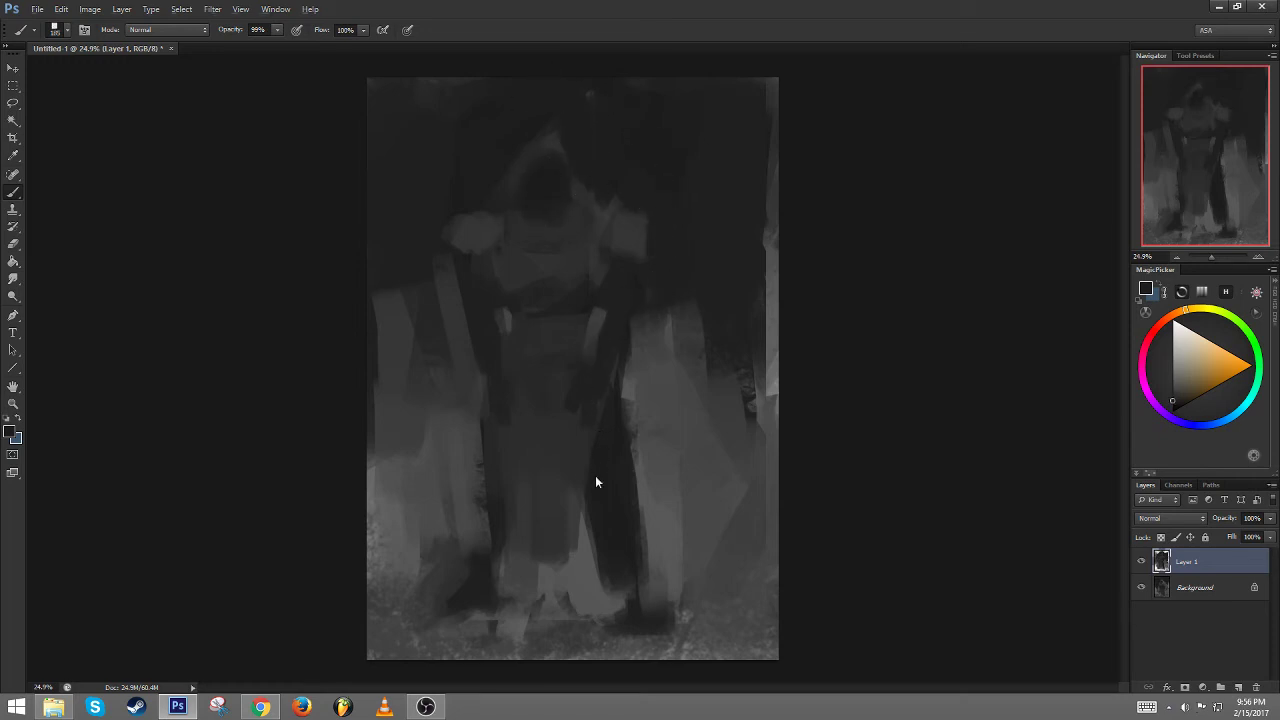
pyautogui.keyDown('alt'); pyautogui.click(584, 548); pyautogui.keyUp('alt')
pyautogui.moveTo(590, 527); pyautogui.dragTo(610, 573)
pyautogui.keyDown('alt'); pyautogui.click(639, 529); pyautogui.keyUp('alt')
pyautogui.moveTo(642, 506); pyautogui.dragTo(646, 571)
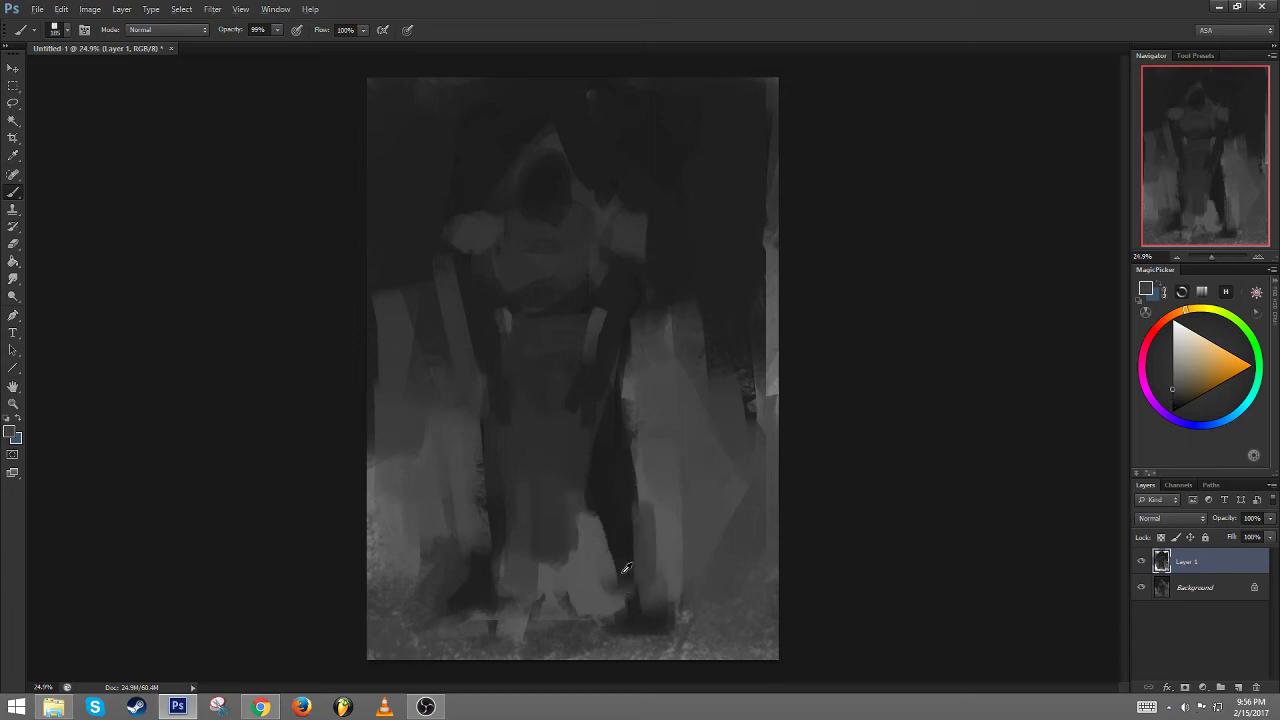
pyautogui.keyDown('alt'); pyautogui.click(646, 512); pyautogui.keyUp('alt')
pyautogui.moveTo(650, 520)
pyautogui.mouseDown()
pyautogui.moveTo(637, 558)
pyautogui.moveTo(621, 548)
pyautogui.moveTo(619, 603)
pyautogui.moveTo(616, 519)
pyautogui.moveTo(619, 599)
pyautogui.moveTo(616, 632)
pyautogui.mouseUp()
pyautogui.keyDown('alt'); pyautogui.click(619, 525); pyautogui.keyUp('alt')
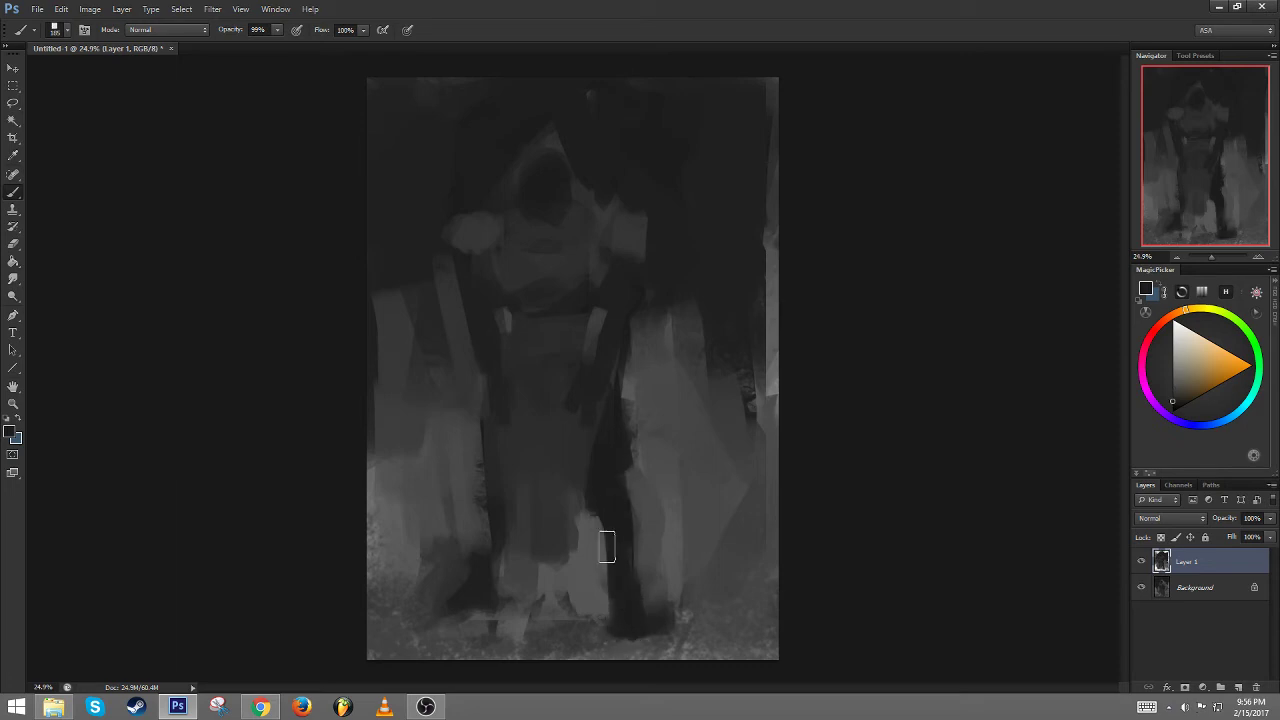
pyautogui.keyDown('alt'); pyautogui.click(586, 564); pyautogui.keyUp('alt')
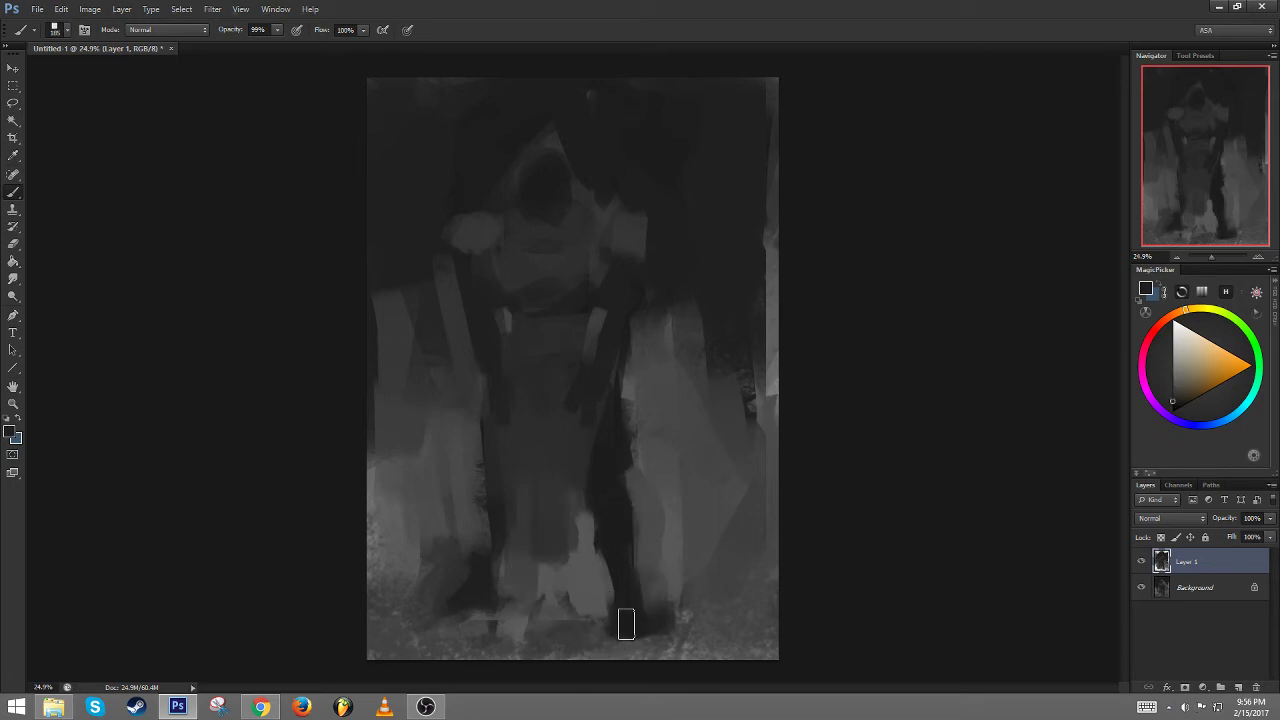
# Flip the canvas horizontally and paint out both shoulder pads with sampled dark greys, leaving sloping shoulders and darker arms
pyautogui.hotkey('ctrl', 'shift', 'h')
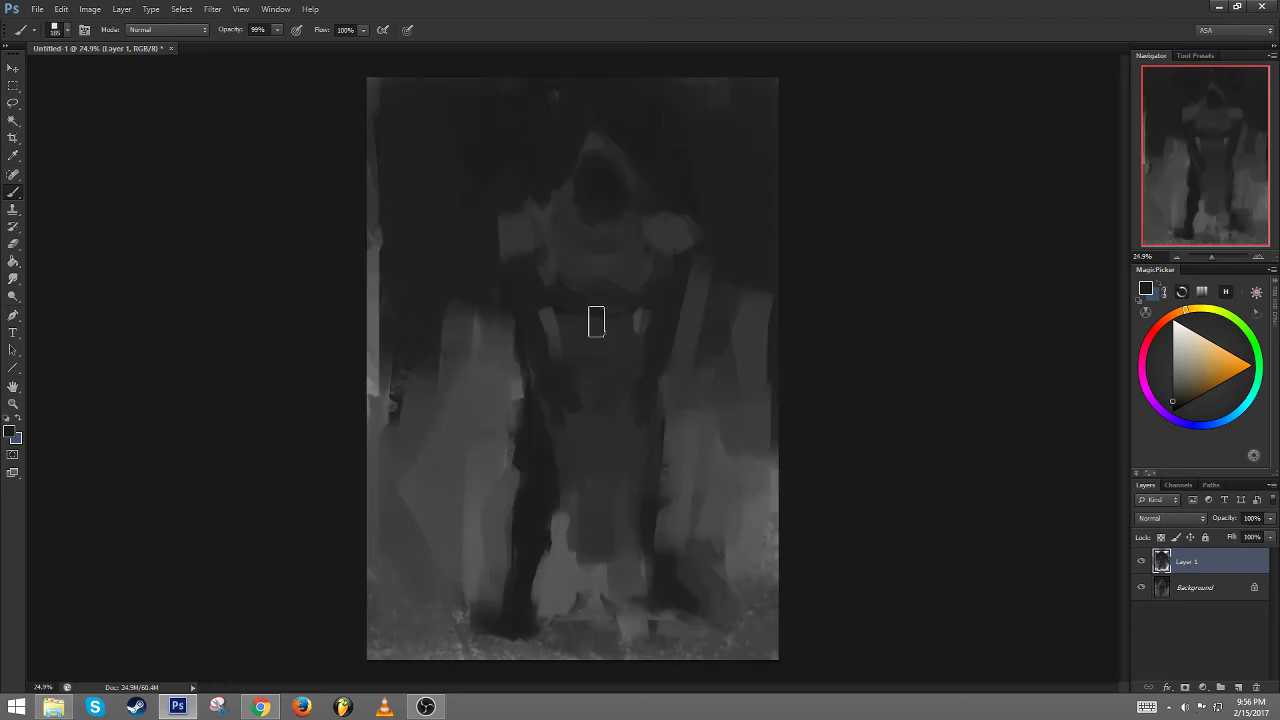
pyautogui.keyDown('alt'); pyautogui.click(566, 214); pyautogui.keyUp('alt')
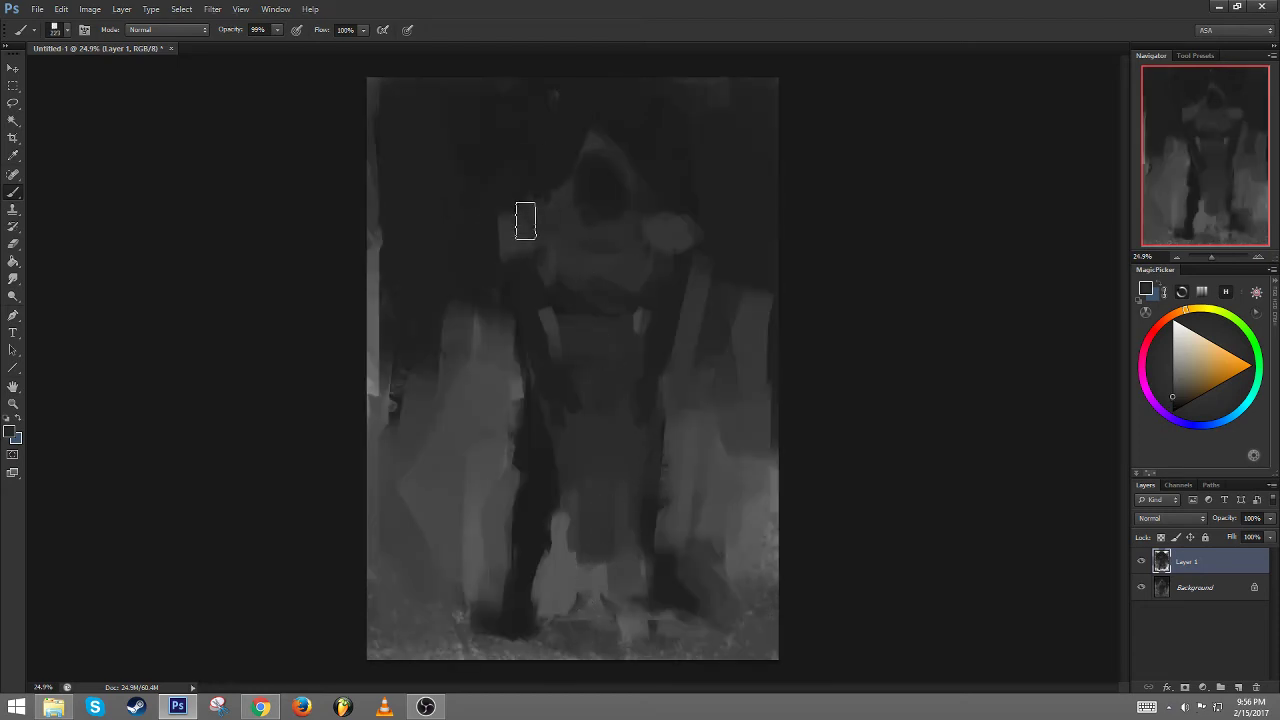
pyautogui.keyDown('alt'); pyautogui.click(534, 301); pyautogui.keyUp('alt')
pyautogui.moveTo(528, 238)
pyautogui.mouseDown()
pyautogui.moveTo(534, 226)
pyautogui.moveTo(529, 271)
pyautogui.mouseUp()
pyautogui.moveTo(558, 340)
pyautogui.mouseDown()
pyautogui.moveTo(561, 319)
pyautogui.moveTo(524, 369)
pyautogui.mouseUp()
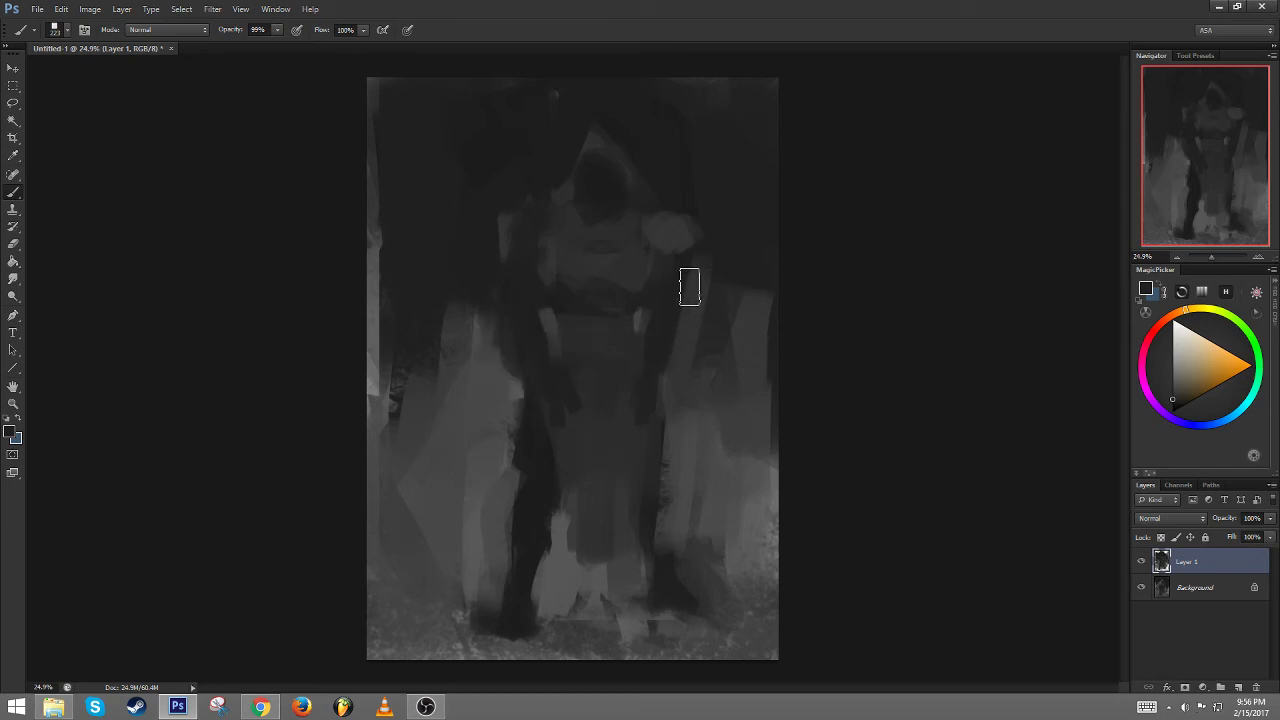
pyautogui.moveTo(651, 223); pyautogui.dragTo(663, 254)
pyautogui.keyDown('alt'); pyautogui.click(678, 195); pyautogui.keyUp('alt')
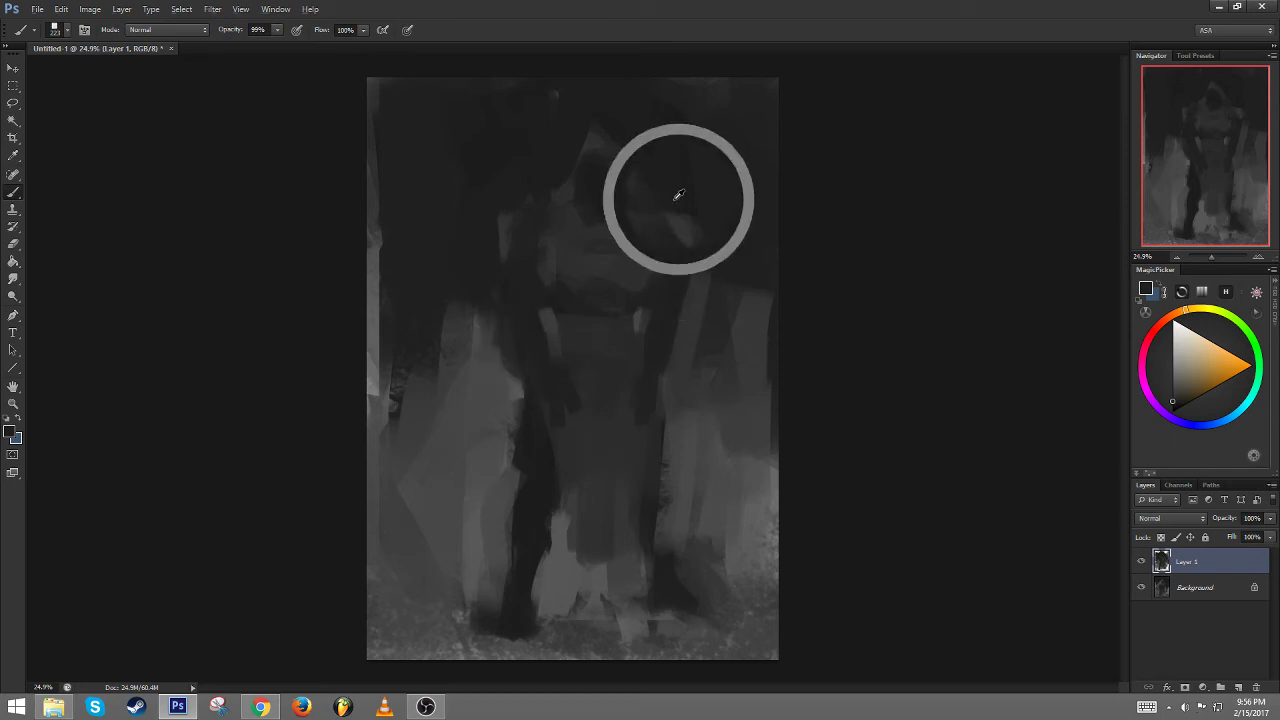
pyautogui.keyDown('alt'); pyautogui.click(515, 191); pyautogui.keyUp('alt')
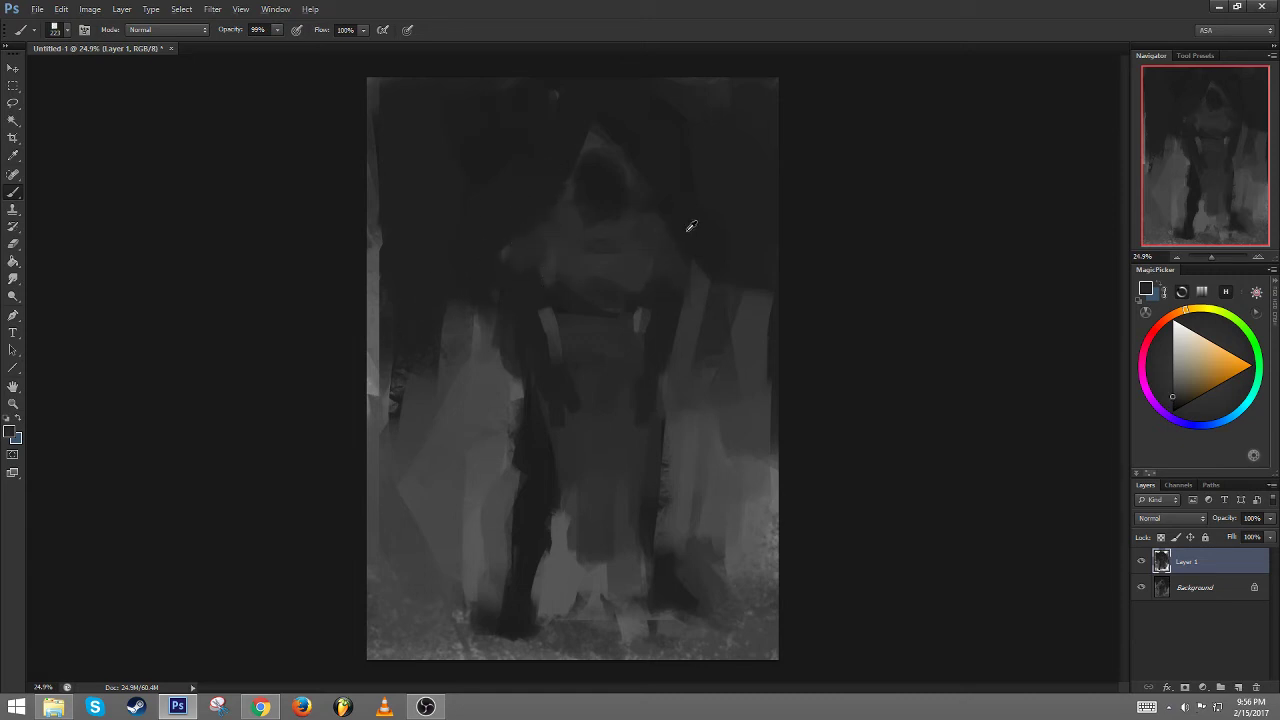
# Enlarge the brush and paint tall lighter grey columns behind the figure, beside both arms
pyautogui.rightClick(509, 420)
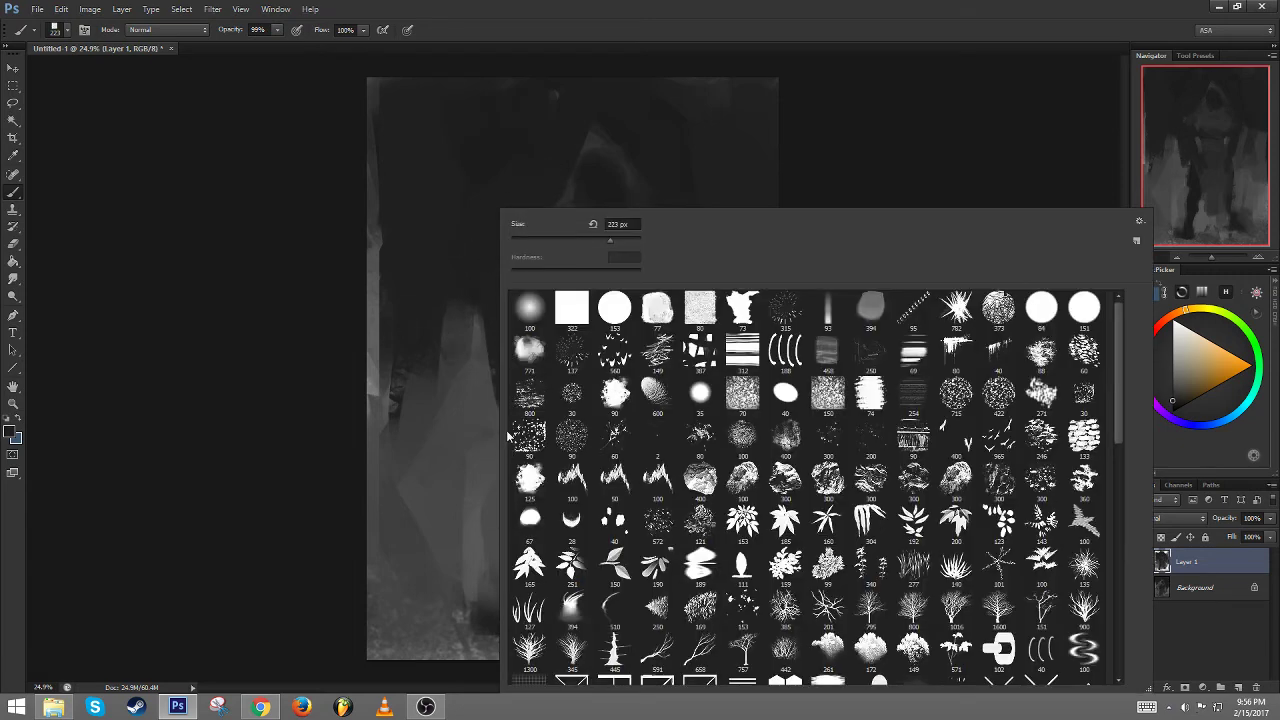
pyautogui.click(477, 360)
pyautogui.press(']')
pyautogui.press(']')
pyautogui.press(']')
pyautogui.keyDown('alt'); pyautogui.click(491, 377); pyautogui.keyUp('alt')
pyautogui.moveTo(497, 282); pyautogui.dragTo(491, 376)
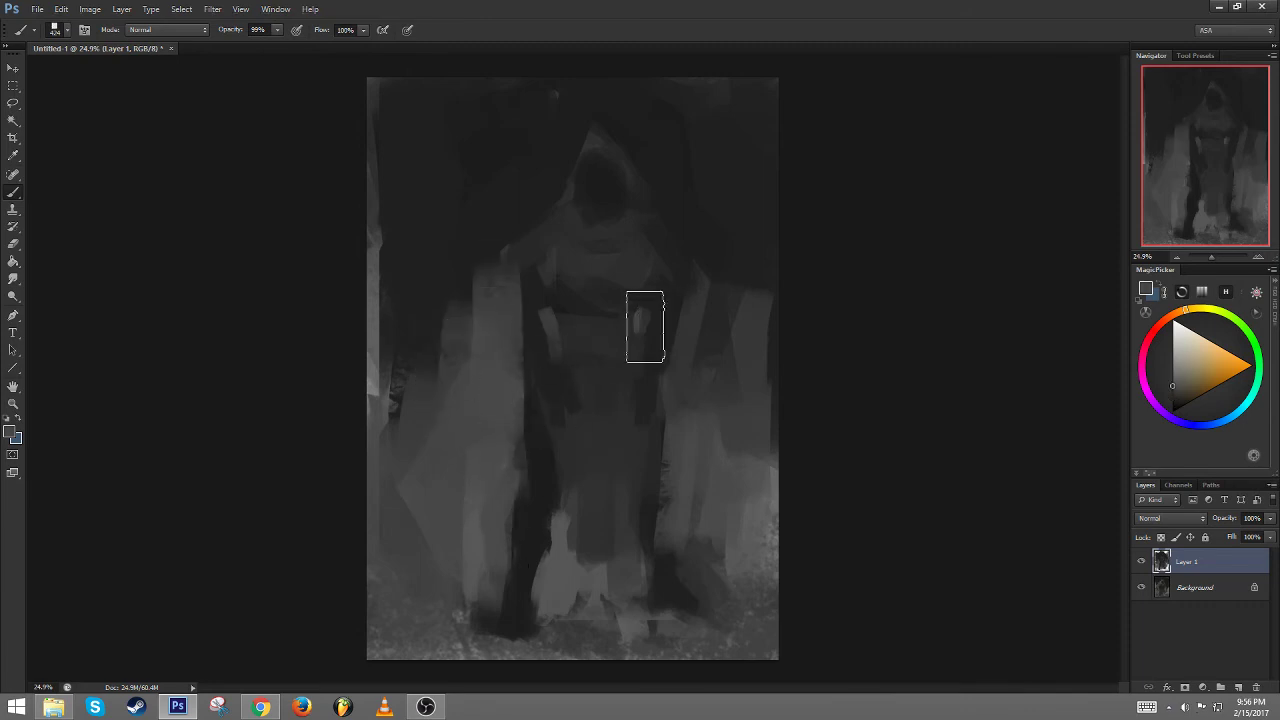
pyautogui.moveTo(703, 284); pyautogui.dragTo(714, 469)
# Flip the canvas horizontally, darken the far leg and subdue the waist with dark grey strokes
pyautogui.hotkey('ctrl', 'shift', 'h')
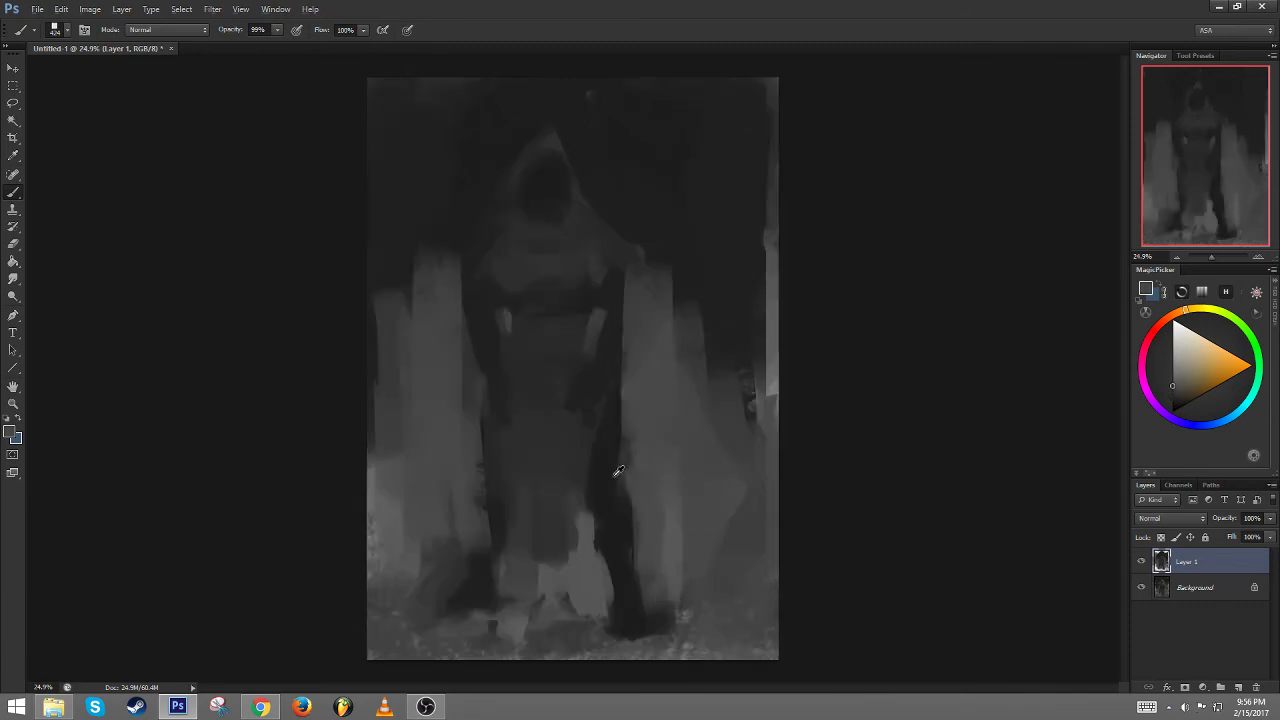
pyautogui.keyDown('alt'); pyautogui.click(482, 586); pyautogui.keyUp('alt')
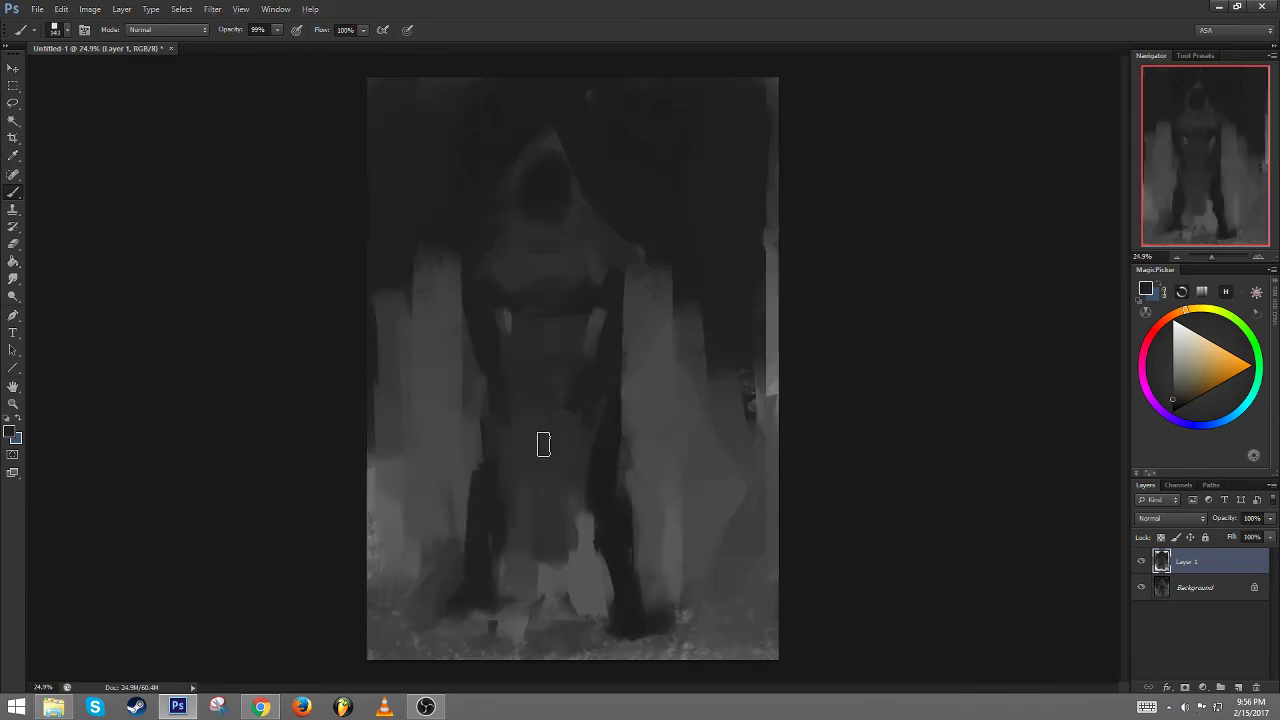
pyautogui.keyDown('alt'); pyautogui.click(594, 537); pyautogui.keyUp('alt')
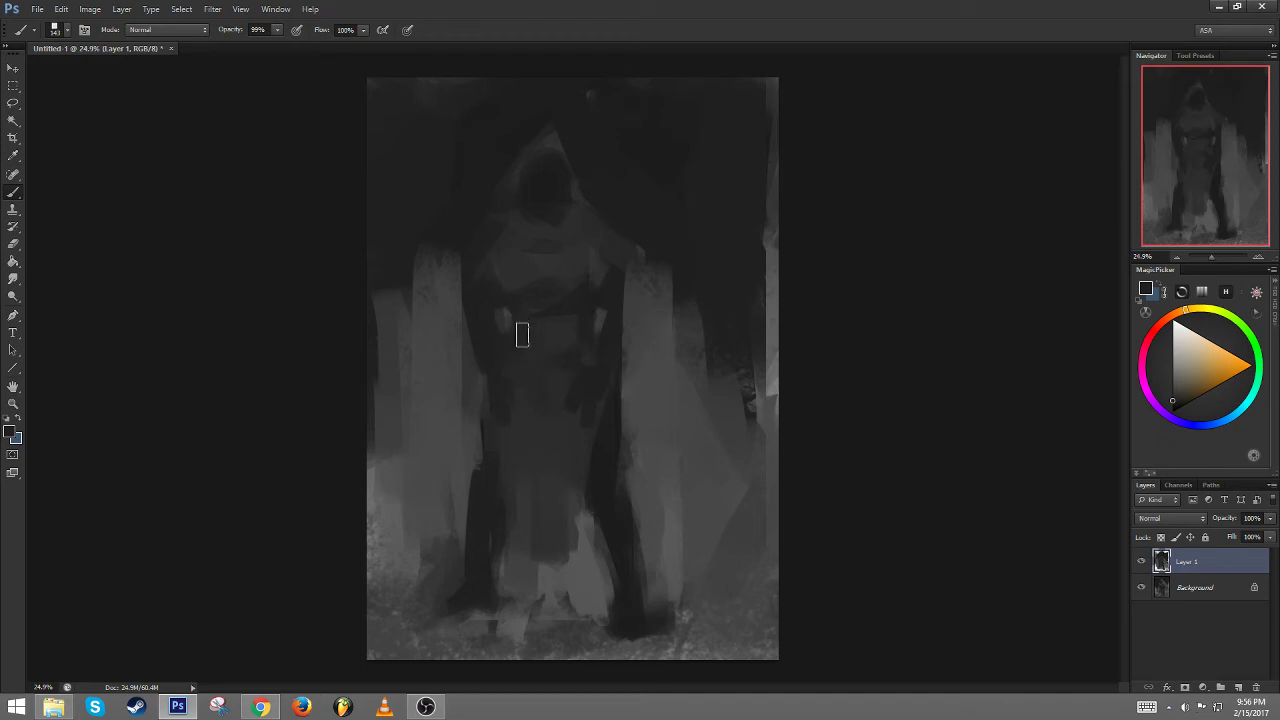
pyautogui.press(']')
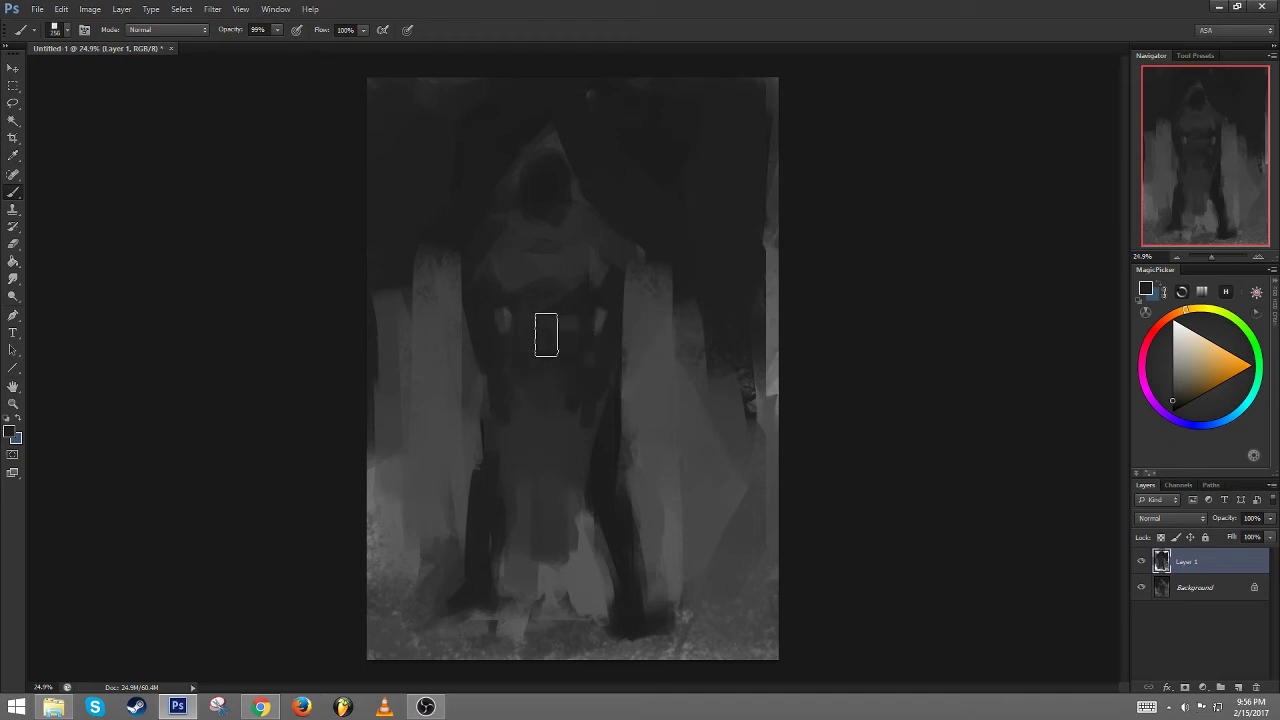
pyautogui.keyDown('alt'); pyautogui.click(576, 242); pyautogui.keyUp('alt')
# Repaint the near leg with a long dark stroke and lighten the gap between it and the skirt
pyautogui.keyDown('alt'); pyautogui.click(594, 522); pyautogui.keyUp('alt')
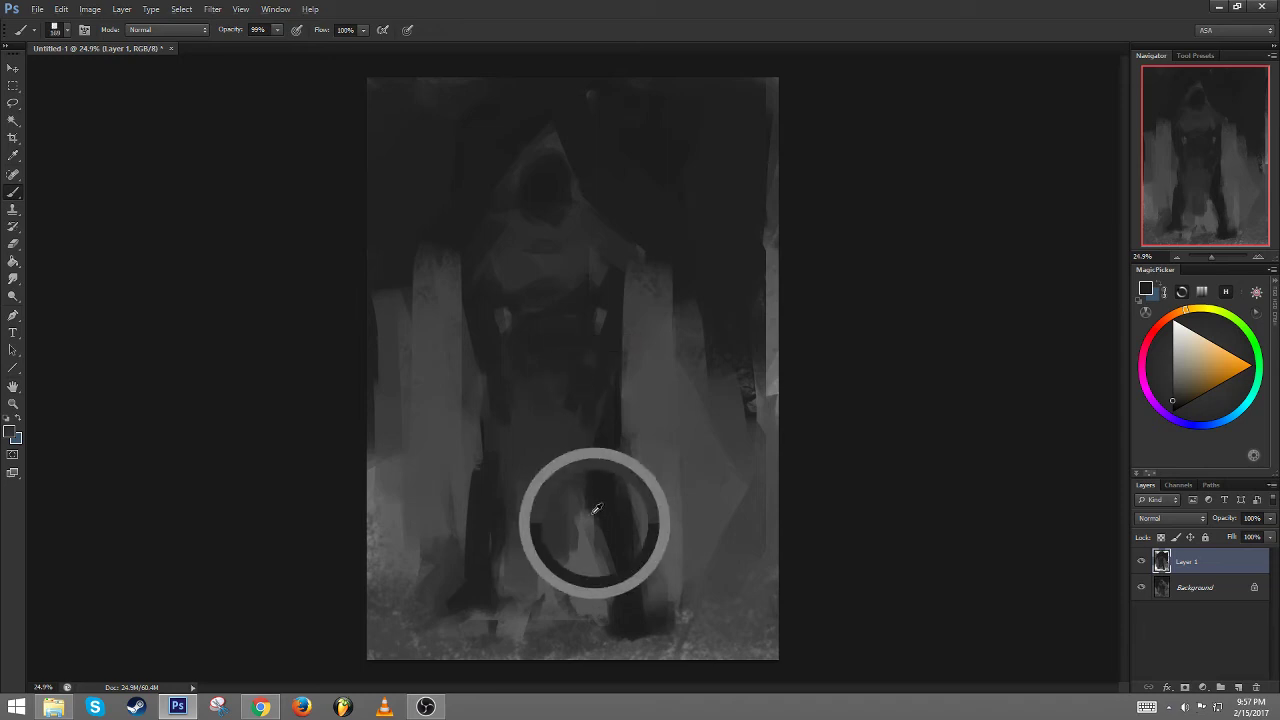
pyautogui.moveTo(606, 422)
pyautogui.mouseDown()
pyautogui.moveTo(629, 494)
pyautogui.moveTo(611, 555)
pyautogui.mouseUp()
pyautogui.keyDown('alt'); pyautogui.click(591, 489); pyautogui.keyUp('alt')
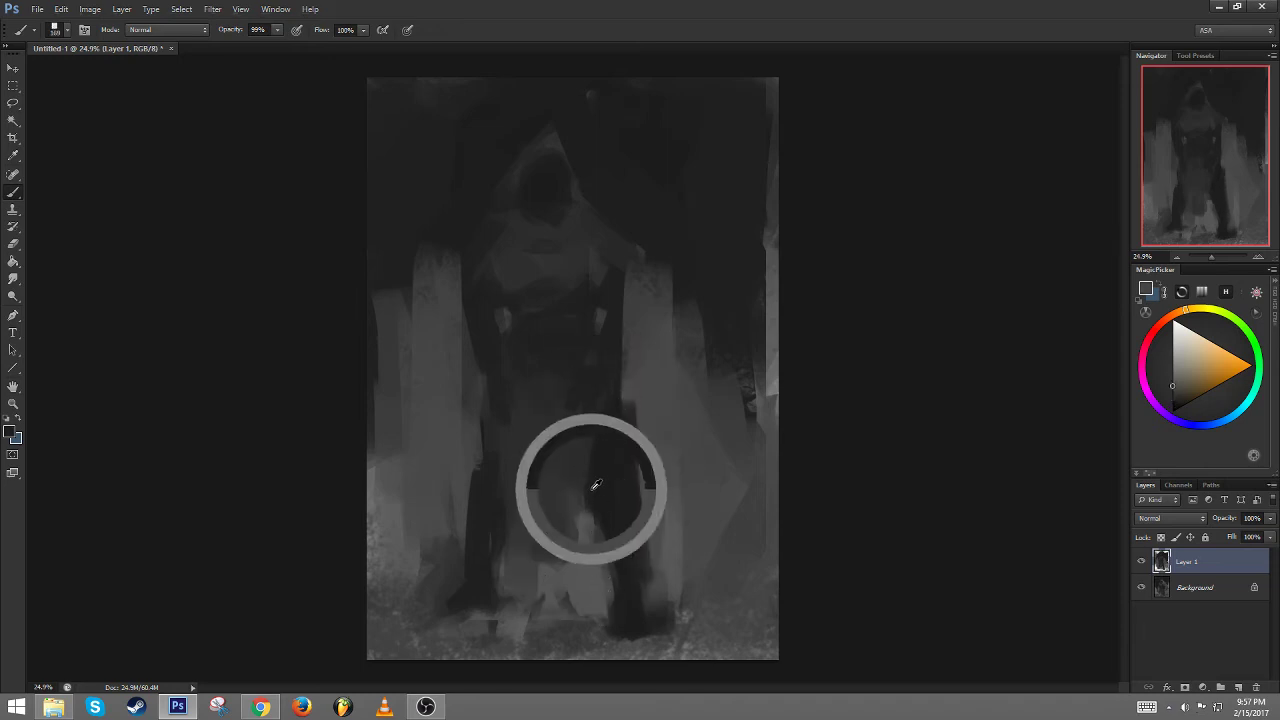
pyautogui.keyDown('alt'); pyautogui.click(589, 558); pyautogui.keyUp('alt')
pyautogui.moveTo(592, 515)
pyautogui.mouseDown()
pyautogui.moveTo(601, 489)
pyautogui.moveTo(613, 584)
pyautogui.mouseUp()
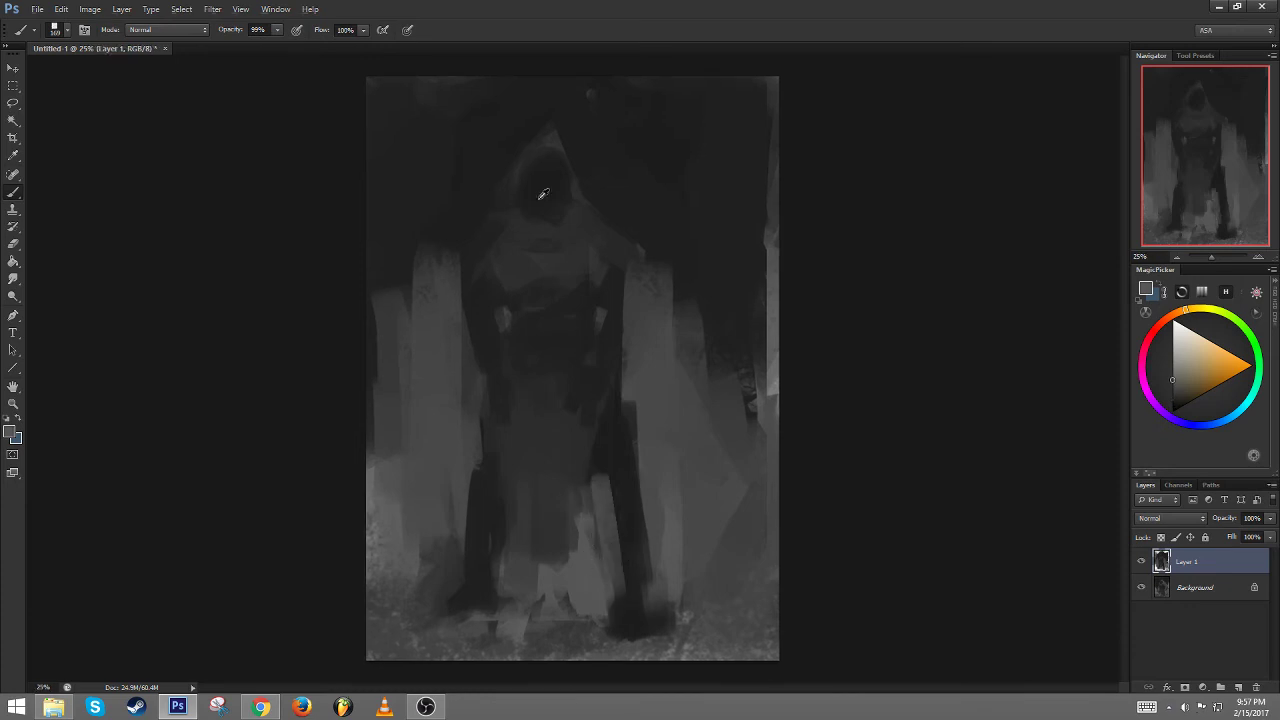
# Paint out the pointed hood with the dark background grey and block in a narrow lighter head
pyautogui.keyDown('alt'); pyautogui.click(561, 219); pyautogui.keyUp('alt')
pyautogui.keyDown('alt'); pyautogui.click(559, 142); pyautogui.keyUp('alt')
pyautogui.moveTo(563, 155)
pyautogui.mouseDown()
pyautogui.moveTo(535, 177)
pyautogui.moveTo(557, 180)
pyautogui.moveTo(545, 229)
pyautogui.moveTo(524, 170)
pyautogui.moveTo(537, 217)
pyautogui.moveTo(567, 184)
pyautogui.moveTo(567, 218)
pyautogui.moveTo(556, 211)
pyautogui.moveTo(583, 137)
pyautogui.moveTo(508, 139)
pyautogui.moveTo(506, 170)
pyautogui.moveTo(523, 134)
pyautogui.mouseUp()
pyautogui.keyDown('alt'); pyautogui.click(529, 201); pyautogui.keyUp('alt')
pyautogui.keyDown('alt'); pyautogui.click(549, 201); pyautogui.keyUp('alt')
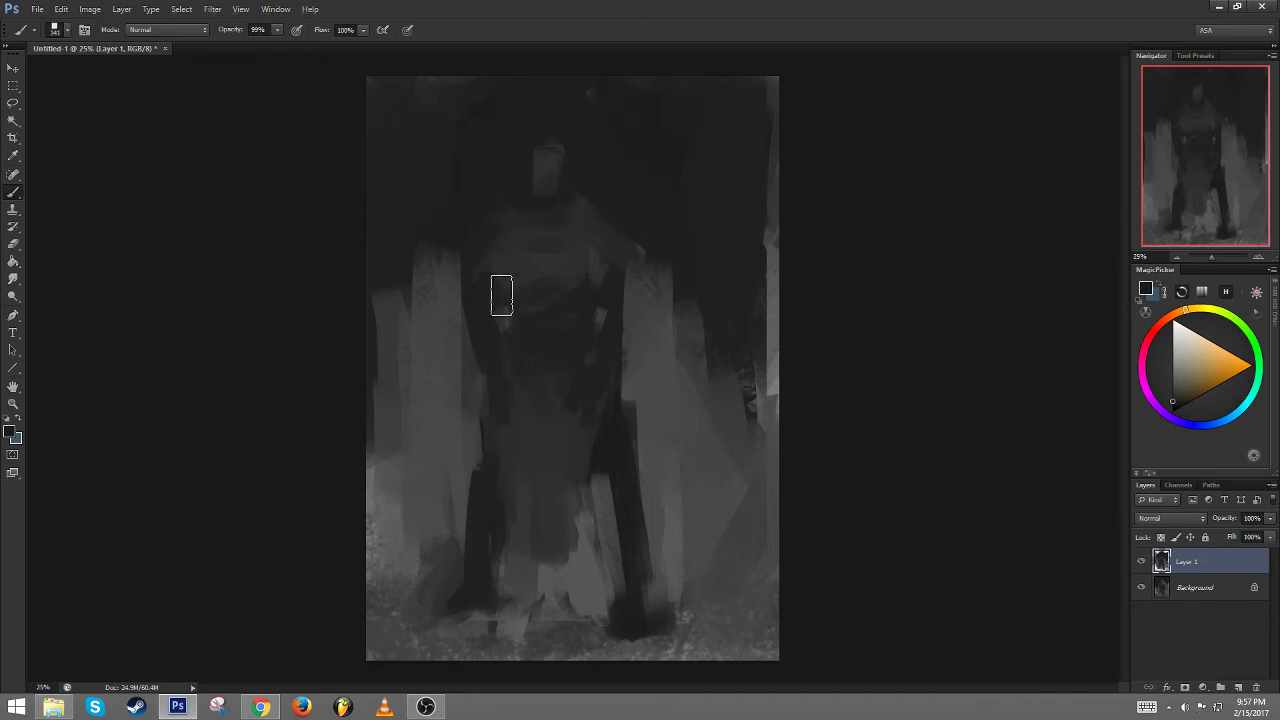
# Flip the canvas horizontally, widen the lighter column beside one arm and carve the opposite leg's outer edge
pyautogui.hotkey('ctrl', 'shift', 'h')
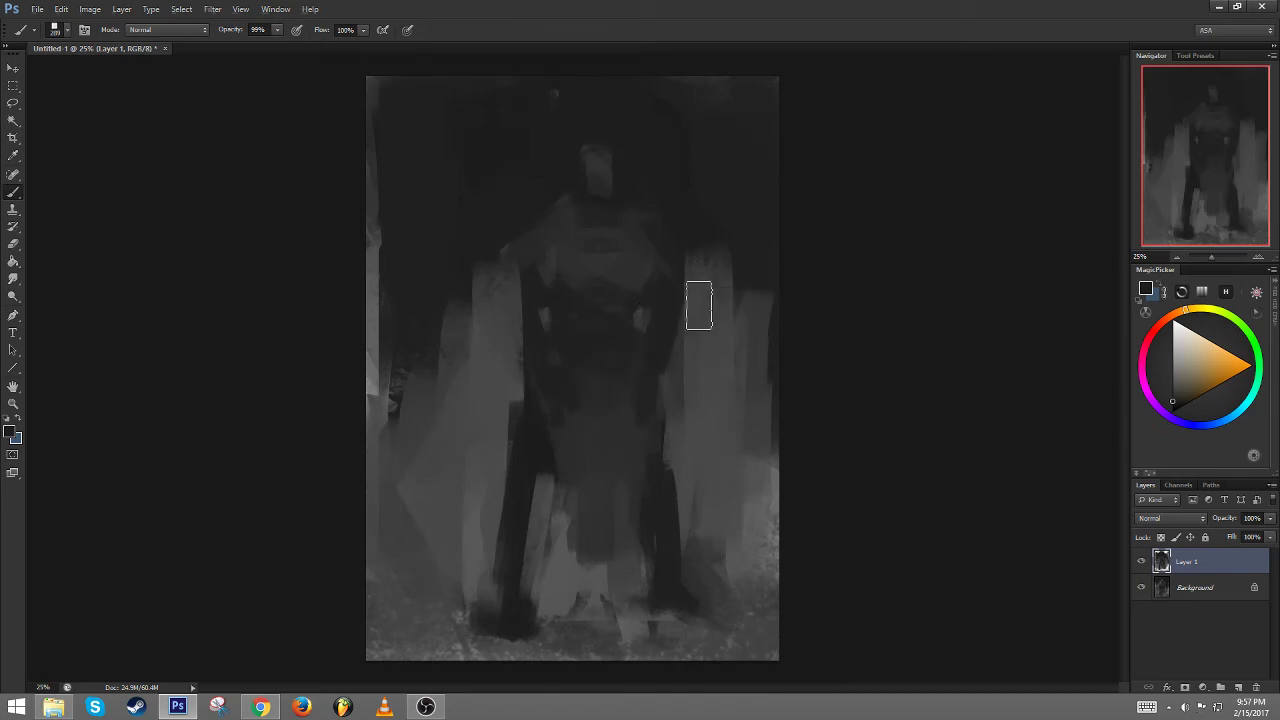
pyautogui.keyDown('alt'); pyautogui.click(700, 296); pyautogui.keyUp('alt')
pyautogui.keyDown('alt'); pyautogui.click(531, 463); pyautogui.keyUp('alt')
pyautogui.moveTo(528, 490); pyautogui.dragTo(497, 616)
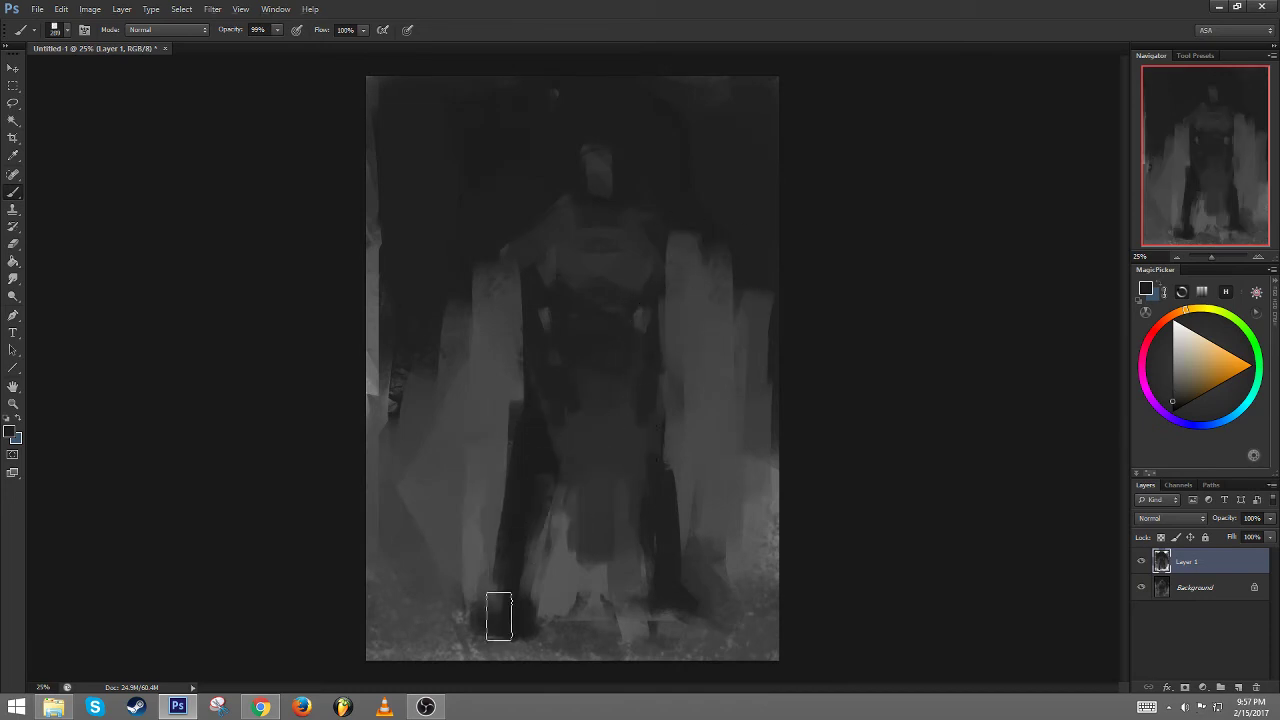
pyautogui.keyDown('alt'); pyautogui.click(493, 443); pyautogui.keyUp('alt')
pyautogui.moveTo(490, 495); pyautogui.dragTo(488, 590)
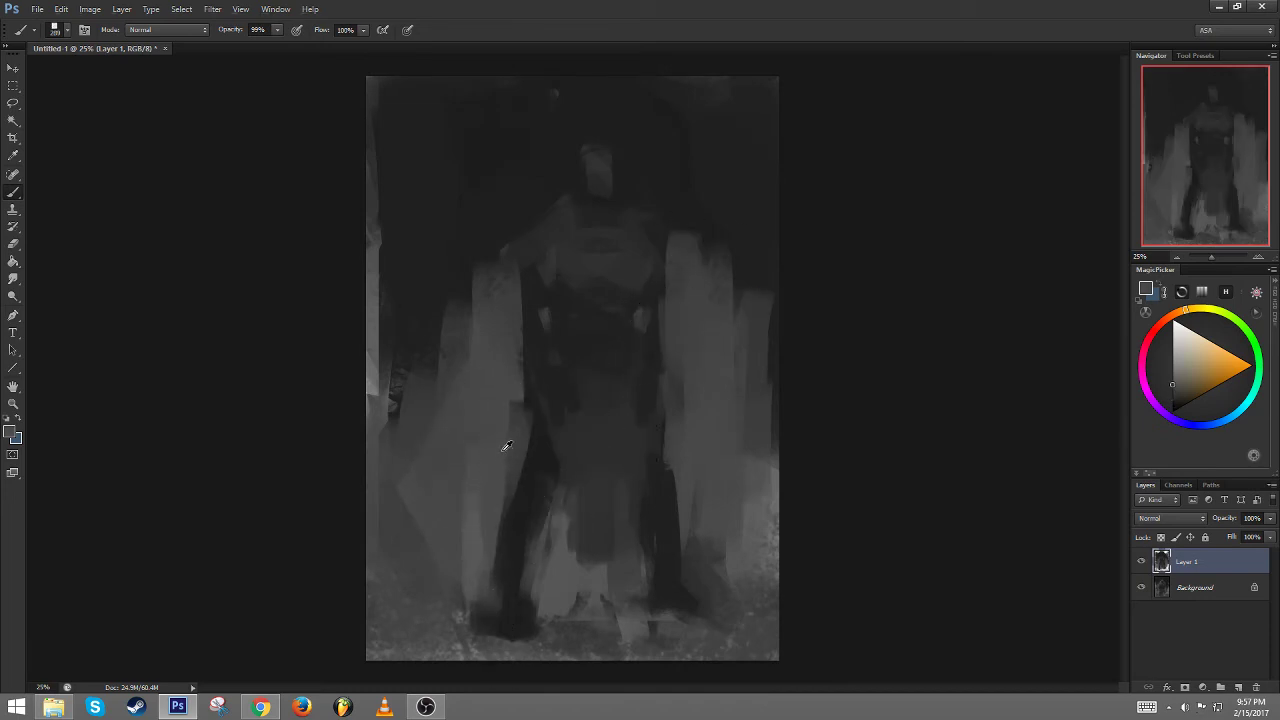
# Straighten that leg with sampled greys and thicken the other leg with dark strokes down to the foot
pyautogui.moveTo(502, 468); pyautogui.dragTo(496, 610)
pyautogui.keyDown('alt'); pyautogui.click(526, 504); pyautogui.keyUp('alt')
pyautogui.moveTo(530, 515)
pyautogui.mouseDown()
pyautogui.moveTo(520, 603)
pyautogui.moveTo(502, 620)
pyautogui.mouseUp()
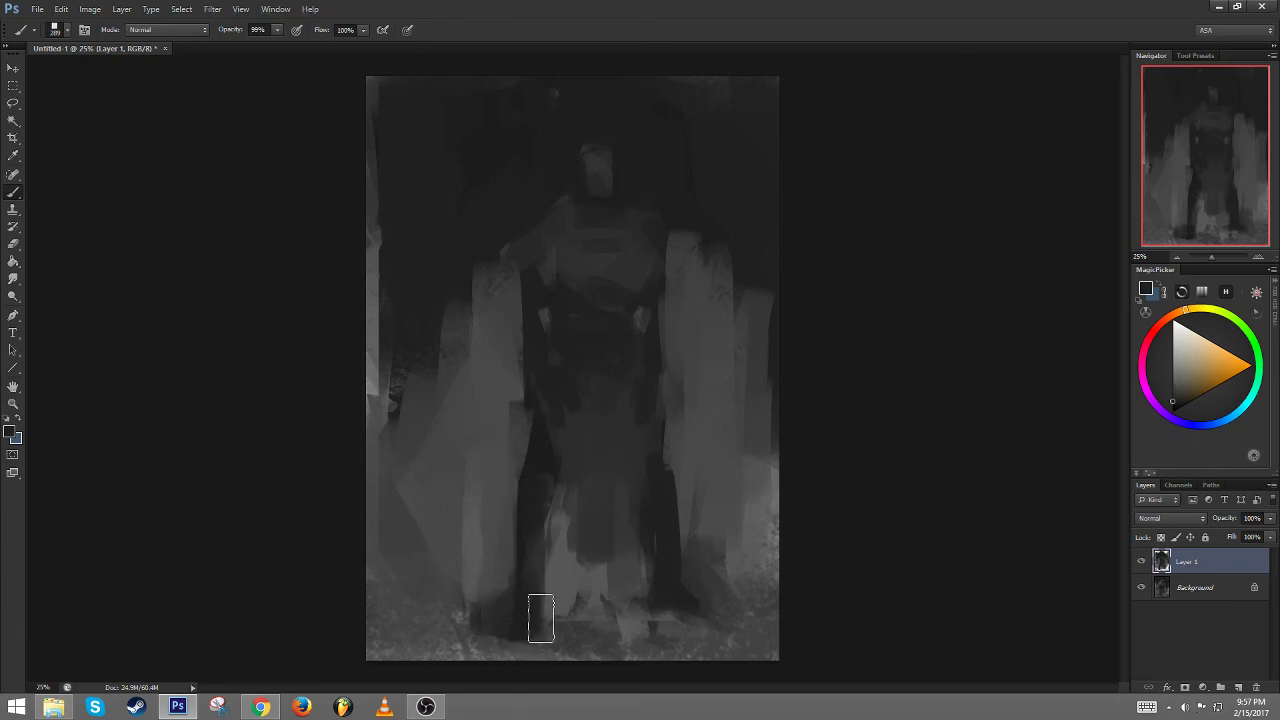
pyautogui.moveTo(665, 534); pyautogui.dragTo(671, 578)
pyautogui.moveTo(664, 444); pyautogui.dragTo(659, 582)
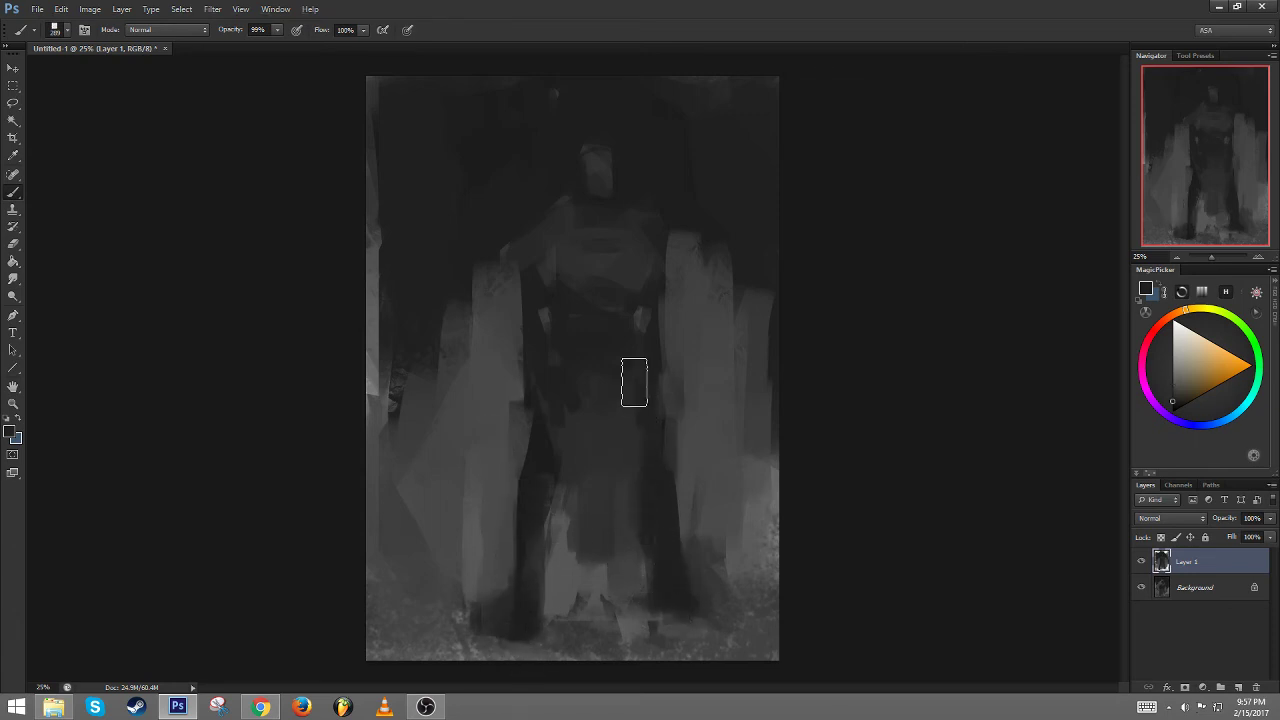
# Even out the chest and waist with sampled mid-dark greys and darken the lighter shoulder edge
pyautogui.keyDown('alt'); pyautogui.click(611, 241); pyautogui.keyUp('alt')
pyautogui.moveTo(600, 277); pyautogui.dragTo(652, 252)
pyautogui.keyDown('alt'); pyautogui.click(619, 247); pyautogui.keyUp('alt')
pyautogui.keyDown('alt'); pyautogui.click(607, 375); pyautogui.keyUp('alt')
pyautogui.moveTo(631, 371)
pyautogui.mouseDown()
pyautogui.moveTo(629, 331)
pyautogui.moveTo(577, 335)
pyautogui.mouseUp()
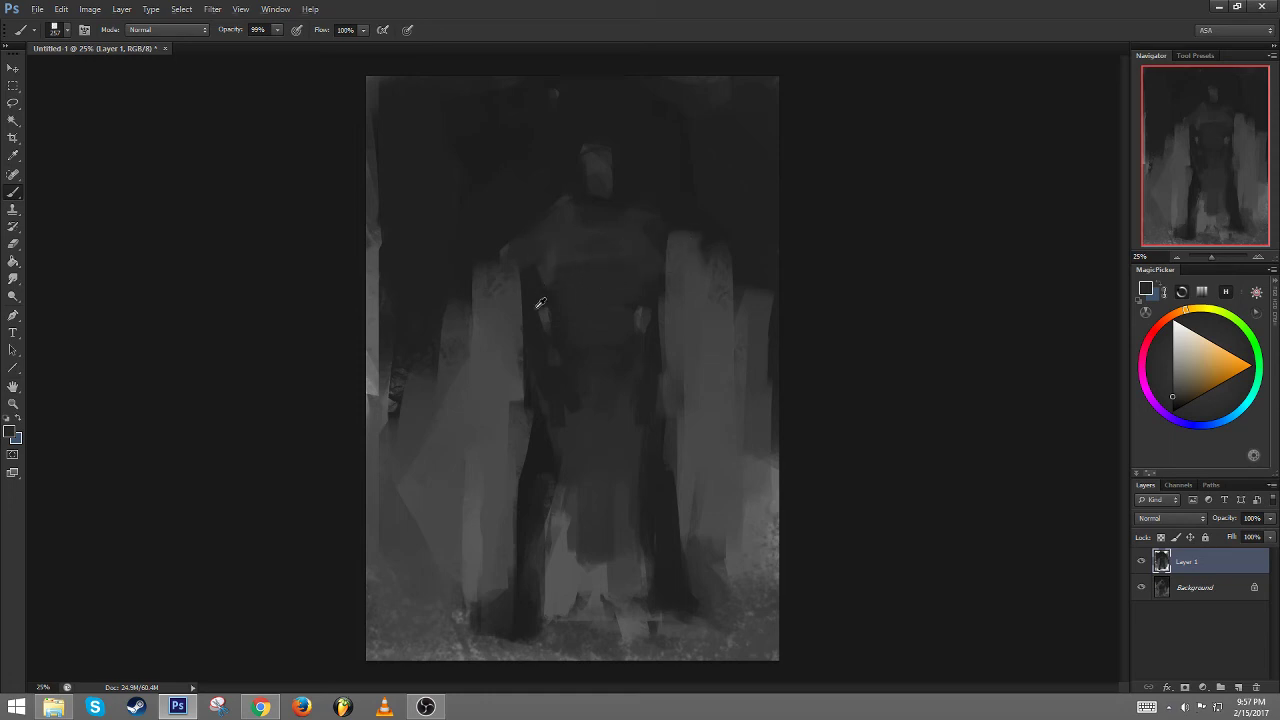
pyautogui.keyDown('alt'); pyautogui.click(535, 309); pyautogui.keyUp('alt')
pyautogui.moveTo(522, 247)
pyautogui.mouseDown()
pyautogui.moveTo(529, 314)
pyautogui.moveTo(509, 276)
pyautogui.mouseUp()
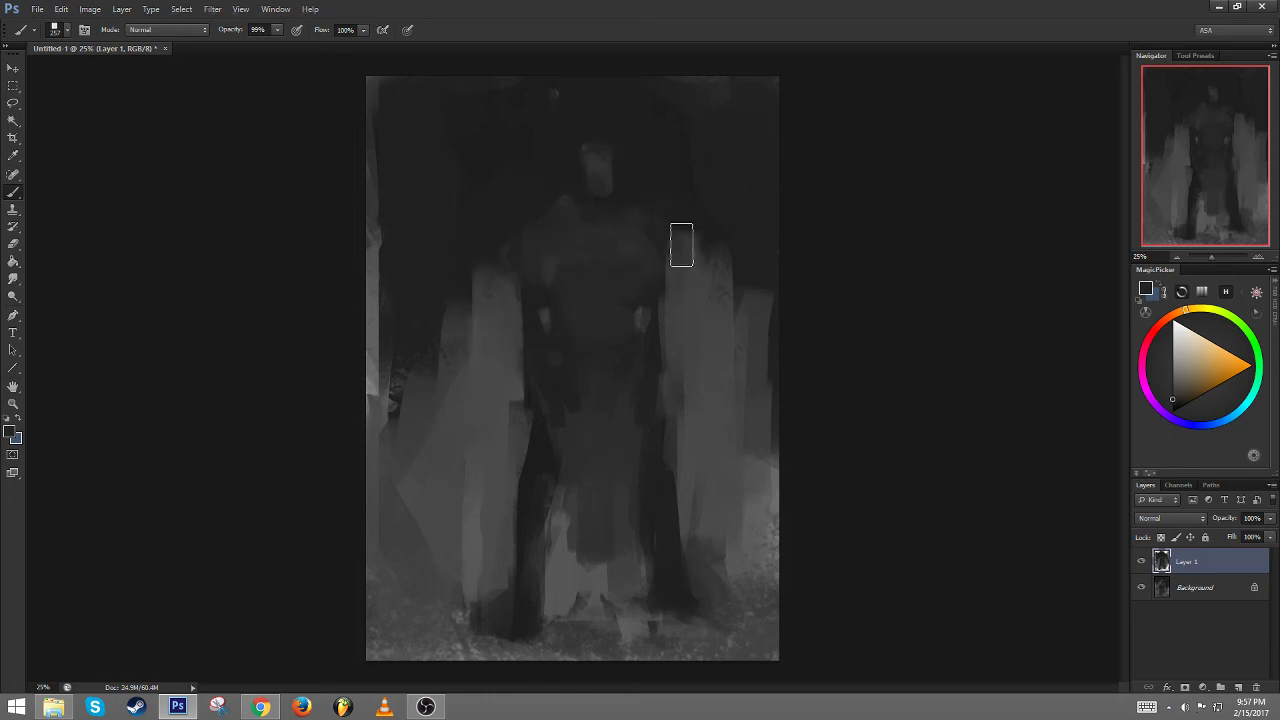
# Widen the head with its own lighter grey and trim its outline with the sampled background grey
pyautogui.keyDown('alt'); pyautogui.click(601, 168); pyautogui.keyUp('alt')
pyautogui.moveTo(580, 177)
pyautogui.mouseDown()
pyautogui.moveTo(604, 153)
pyautogui.moveTo(584, 195)
pyautogui.mouseUp()
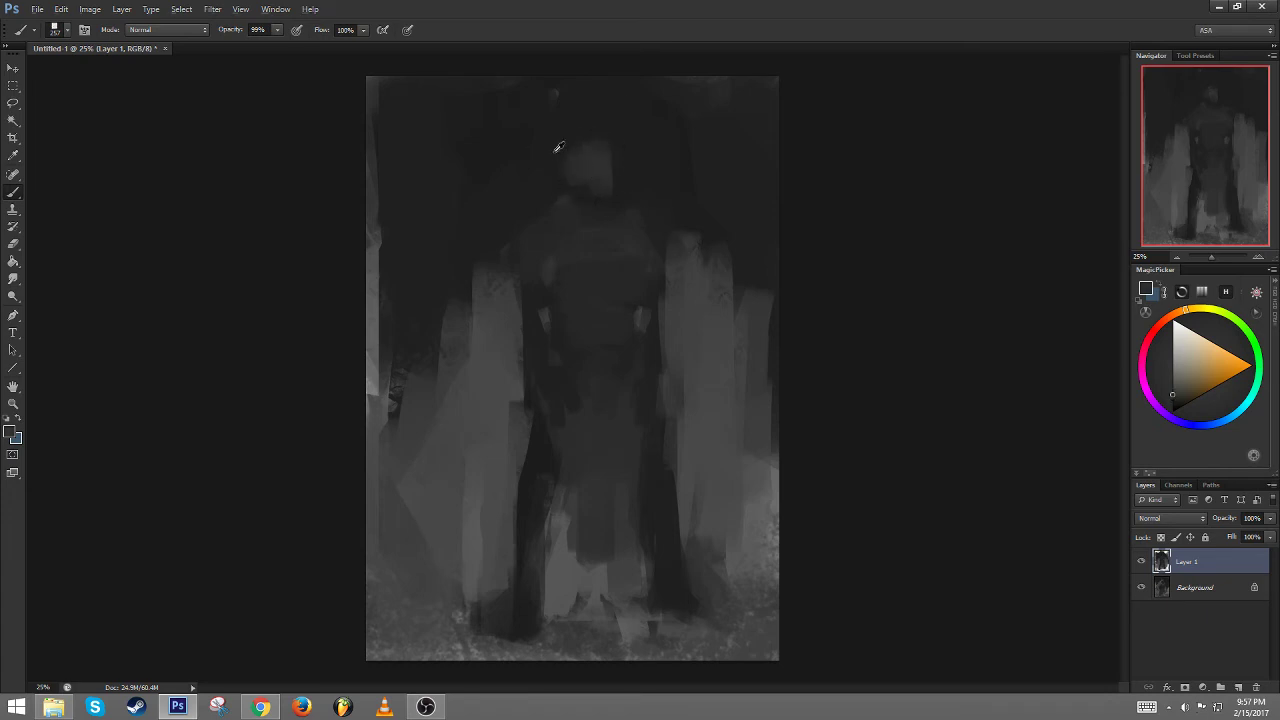
pyautogui.keyDown('alt'); pyautogui.click(554, 152); pyautogui.keyUp('alt')
pyautogui.moveTo(563, 144)
pyautogui.mouseDown()
pyautogui.moveTo(557, 198)
pyautogui.moveTo(597, 186)
pyautogui.mouseUp()
# Flip the canvas horizontally and rework the chest and far shoulder with sampled dark greys
pyautogui.hotkey('ctrl', 'shift', 'h')
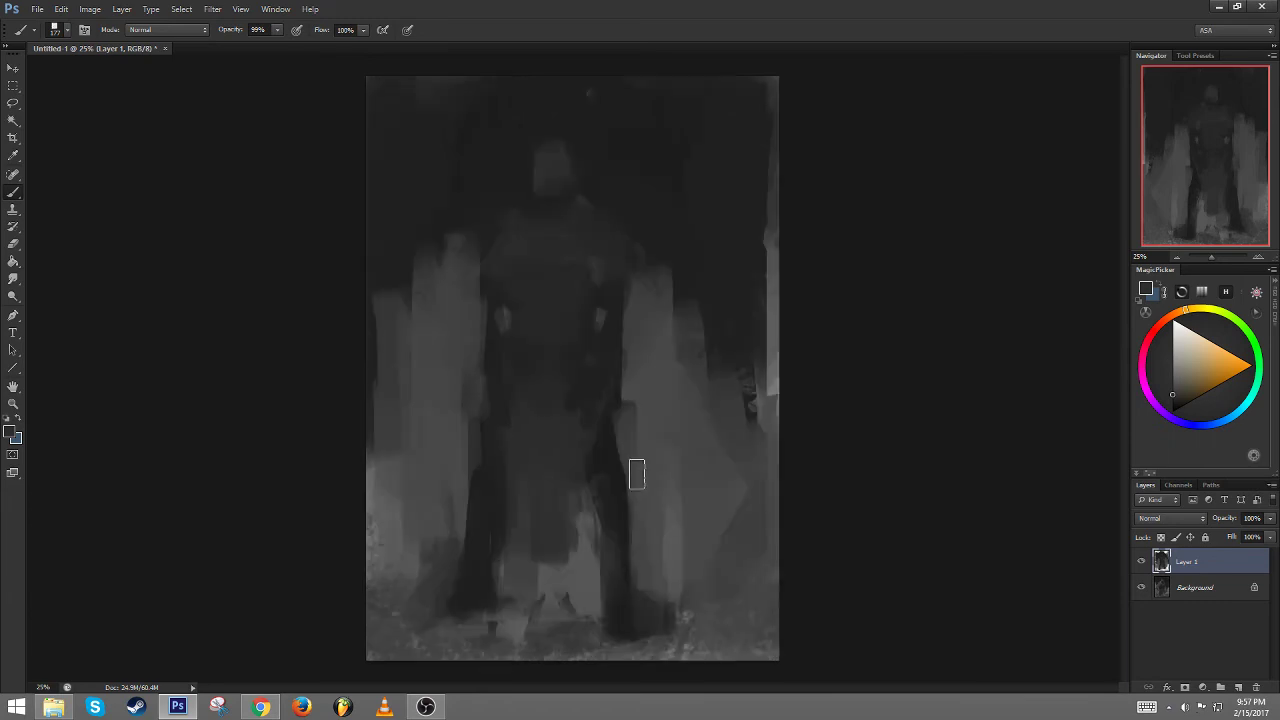
pyautogui.moveTo(532, 289); pyautogui.dragTo(486, 252)
pyautogui.keyDown('alt'); pyautogui.click(490, 243); pyautogui.keyUp('alt')
pyautogui.keyDown('alt'); pyautogui.click(503, 198); pyautogui.keyUp('alt')
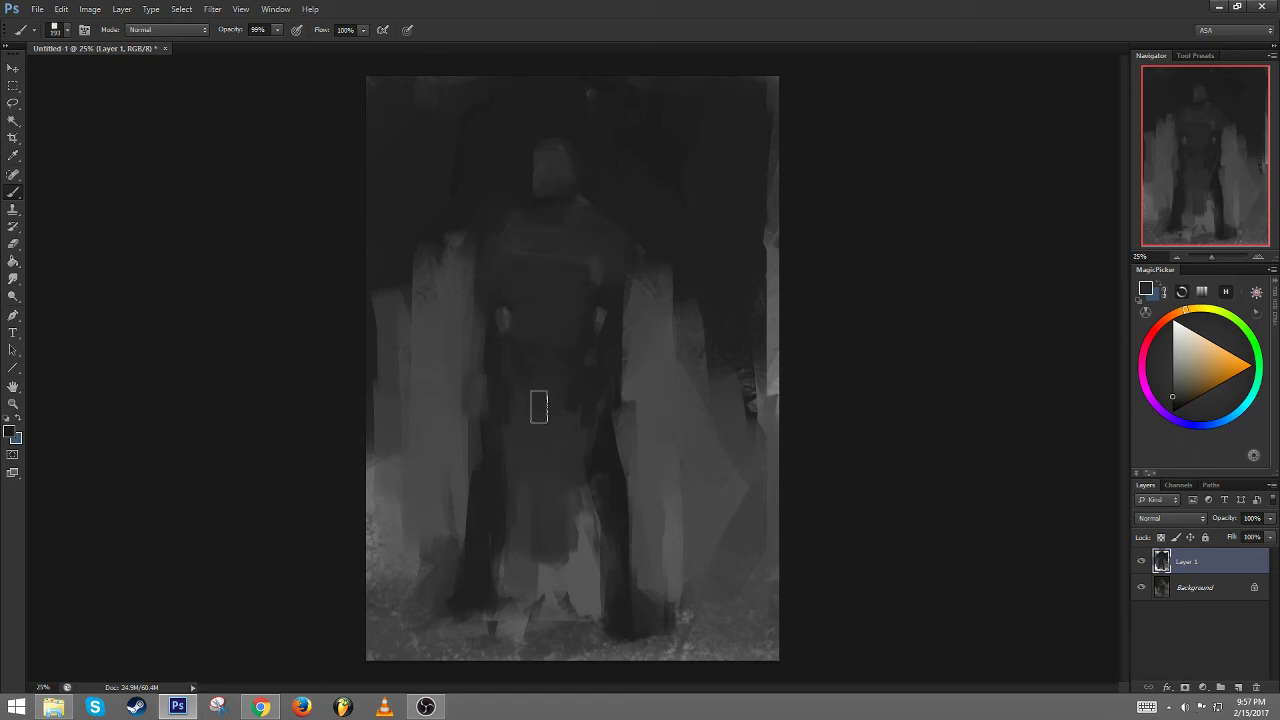
# Shrink the brush and paint a thin dark horizontal shaft across the hips, undoing the first tries
pyautogui.press('[')
pyautogui.press('[')
pyautogui.press('[')
pyautogui.hotkey('ctrl', 'z')
pyautogui.keyDown('alt'); pyautogui.rightClick(584, 391); pyautogui.keyUp('alt')
pyautogui.keyDown('alt'); pyautogui.rightClick(604, 407); pyautogui.keyUp('alt')
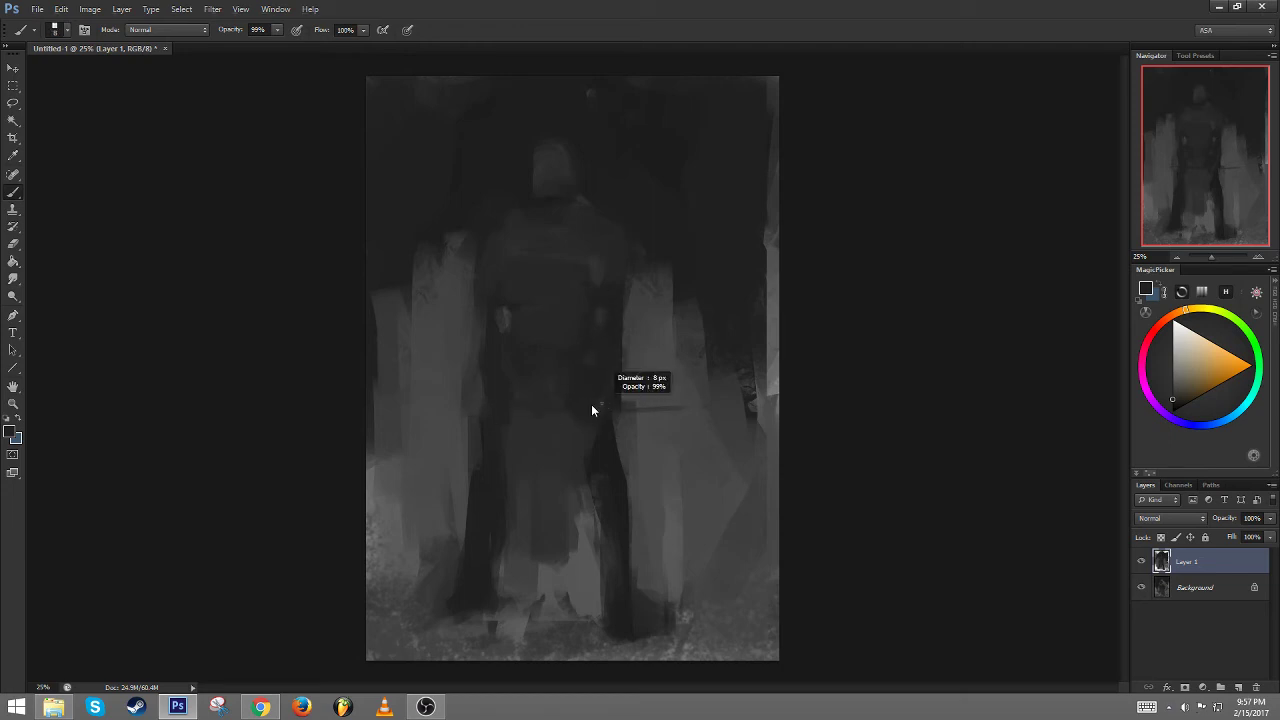
pyautogui.moveTo(430, 410); pyautogui.dragTo(692, 404)
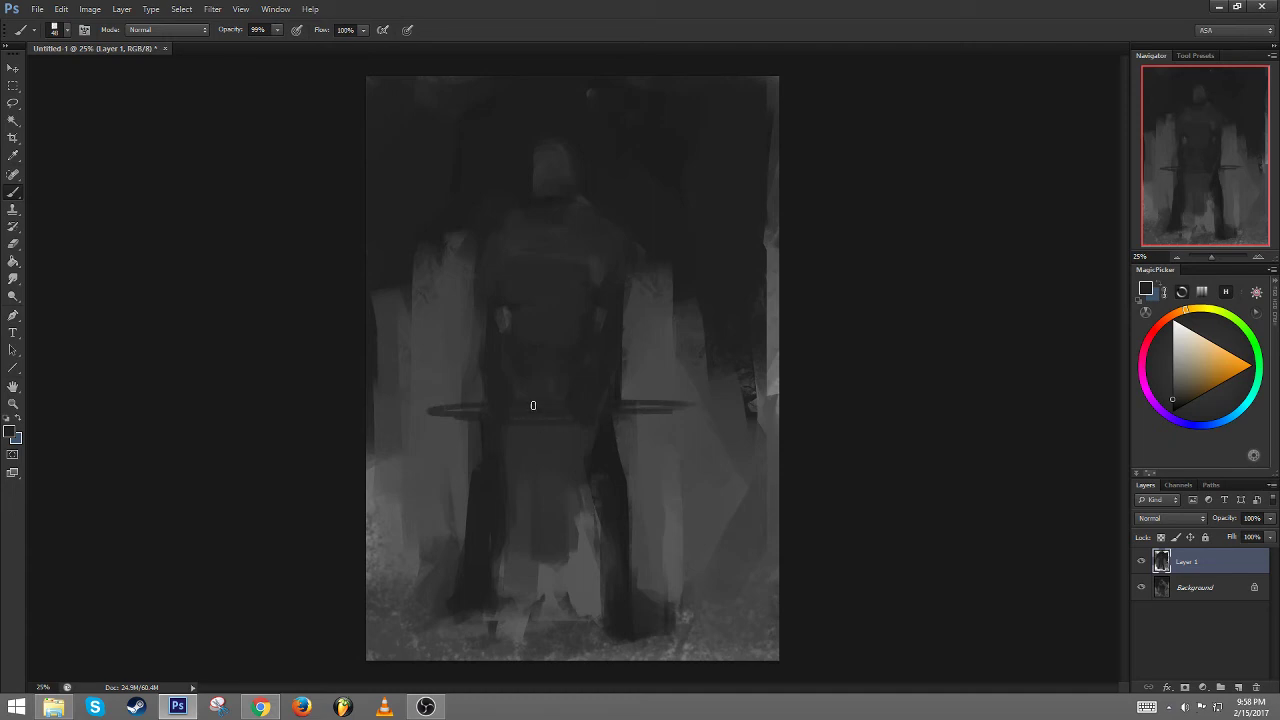
pyautogui.hotkey('ctrl', 'z')
pyautogui.moveTo(563, 408); pyautogui.dragTo(705, 403)
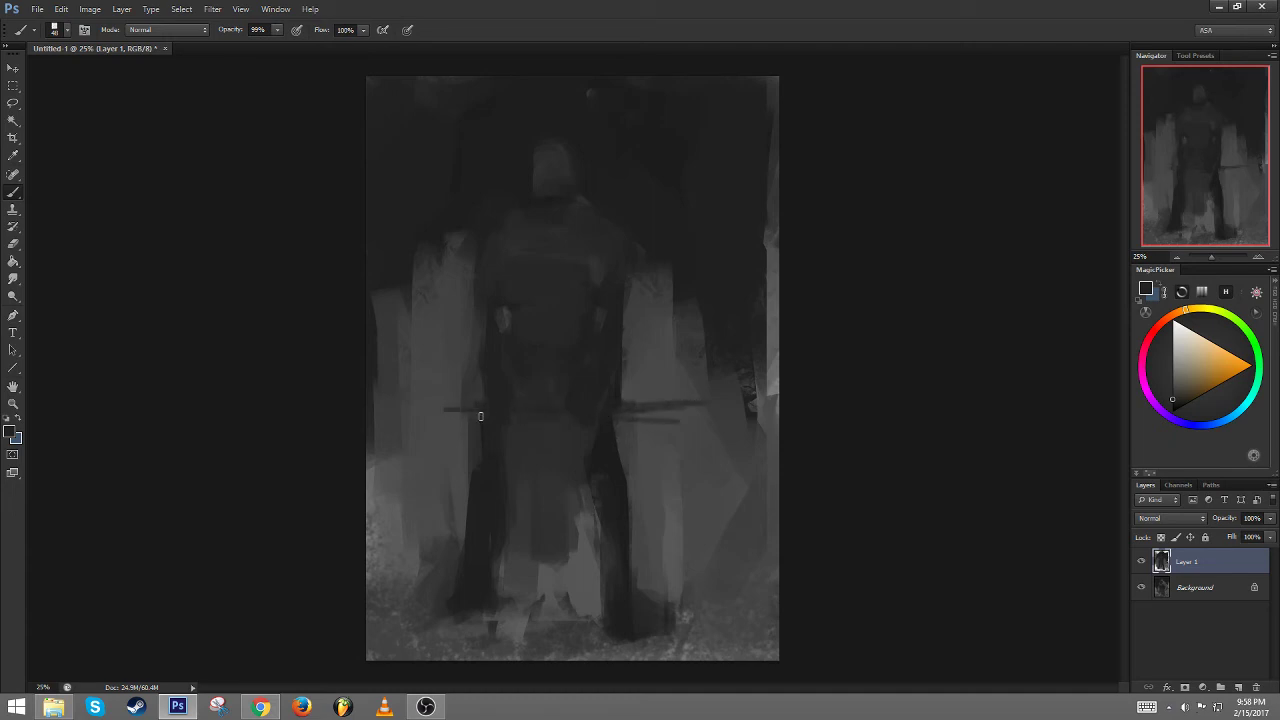
# Block in a dark axe head at one end of the shaft and trim its upper part with sampled background greys
pyautogui.moveTo(602, 404)
pyautogui.mouseDown()
pyautogui.moveTo(457, 399)
pyautogui.moveTo(641, 397)
pyautogui.moveTo(675, 413)
pyautogui.moveTo(644, 425)
pyautogui.moveTo(675, 401)
pyautogui.moveTo(689, 444)
pyautogui.moveTo(658, 432)
pyautogui.moveTo(677, 402)
pyautogui.moveTo(711, 409)
pyautogui.moveTo(683, 445)
pyautogui.moveTo(658, 435)
pyautogui.moveTo(730, 448)
pyautogui.moveTo(711, 432)
pyautogui.moveTo(646, 452)
pyautogui.mouseUp()
pyautogui.keyDown('alt'); pyautogui.click(733, 445); pyautogui.keyUp('alt')
pyautogui.keyDown('alt'); pyautogui.click(670, 448); pyautogui.keyUp('alt')
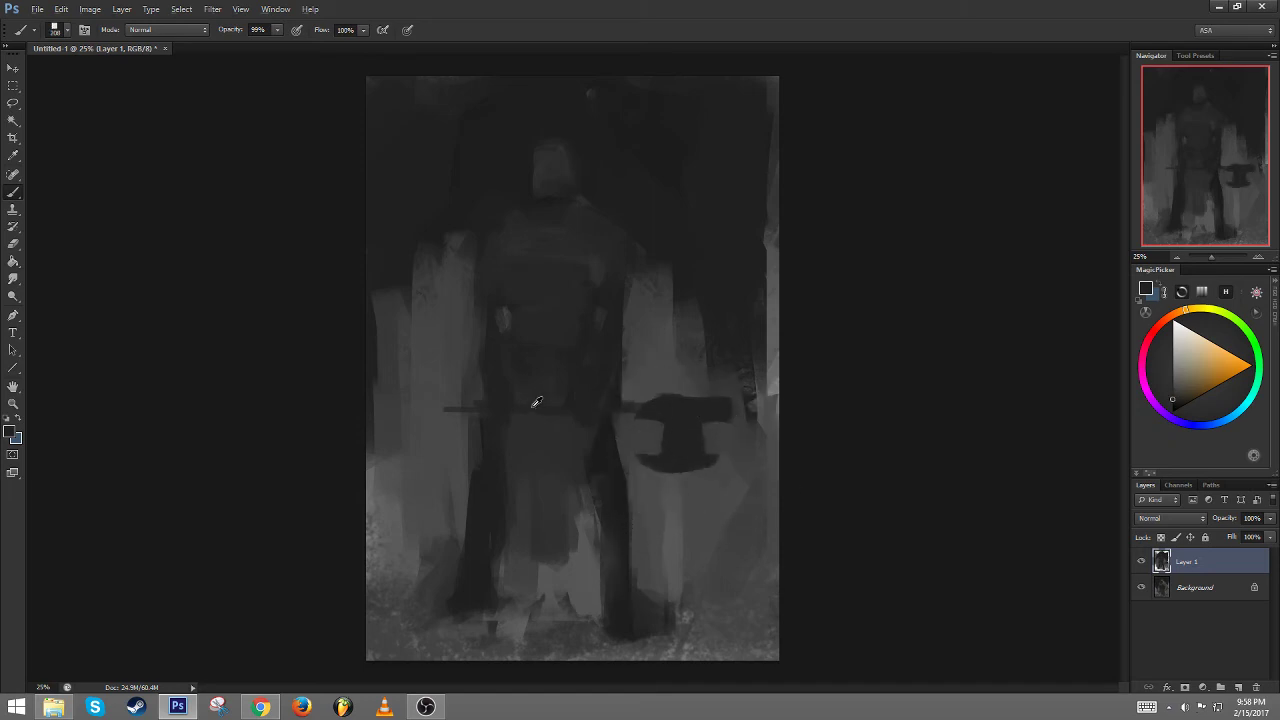
pyautogui.moveTo(606, 404)
pyautogui.mouseDown()
pyautogui.moveTo(588, 403)
pyautogui.moveTo(728, 402)
pyautogui.moveTo(678, 399)
pyautogui.moveTo(722, 406)
pyautogui.moveTo(621, 419)
pyautogui.mouseUp()
pyautogui.keyDown('alt'); pyautogui.click(649, 401); pyautogui.keyUp('alt')
pyautogui.keyDown('alt'); pyautogui.click(684, 382); pyautogui.keyUp('alt')
pyautogui.keyDown('alt'); pyautogui.click(744, 420); pyautogui.keyUp('alt')
pyautogui.keyDown('alt'); pyautogui.click(615, 422); pyautogui.keyUp('alt')
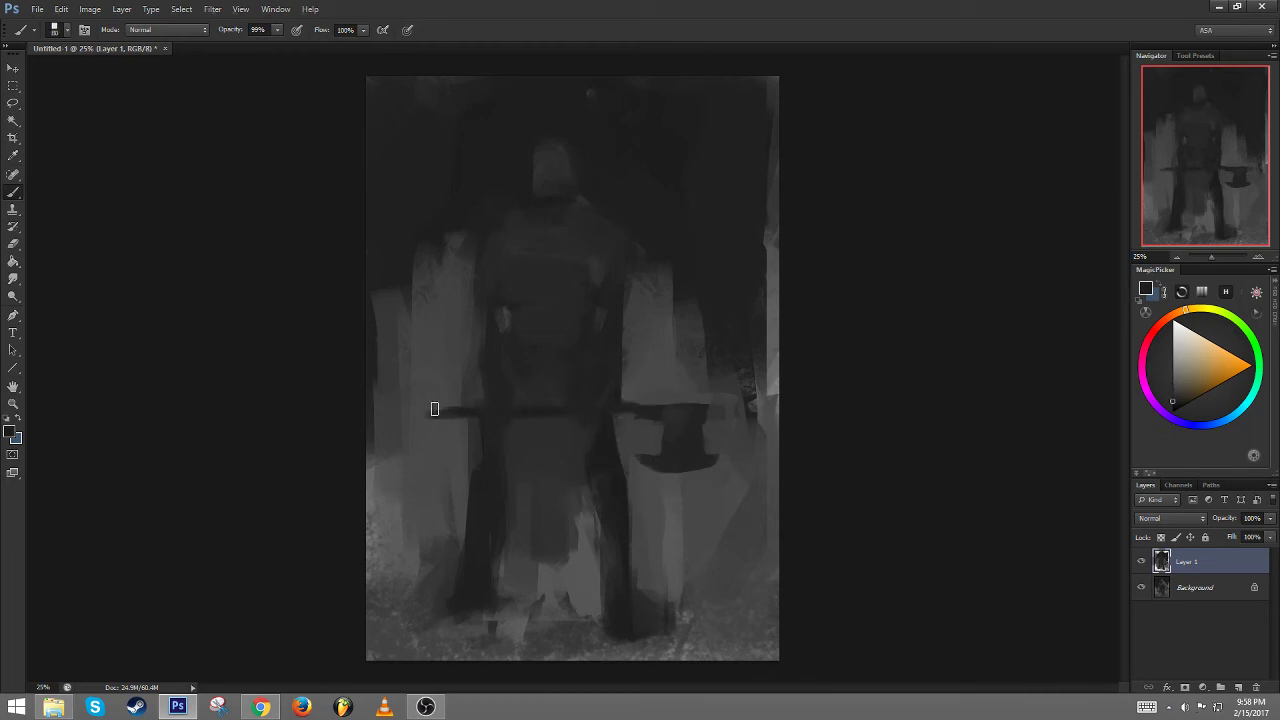
# Thicken the axe shaft across the hips and broaden the far lower leg with dark grey
pyautogui.moveTo(540, 406); pyautogui.dragTo(554, 403)
pyautogui.moveTo(560, 389); pyautogui.dragTo(599, 388)
pyautogui.moveTo(472, 410); pyautogui.dragTo(462, 411)
pyautogui.moveTo(510, 471); pyautogui.dragTo(470, 574)
pyautogui.keyDown('alt'); pyautogui.click(474, 524); pyautogui.keyUp('alt')
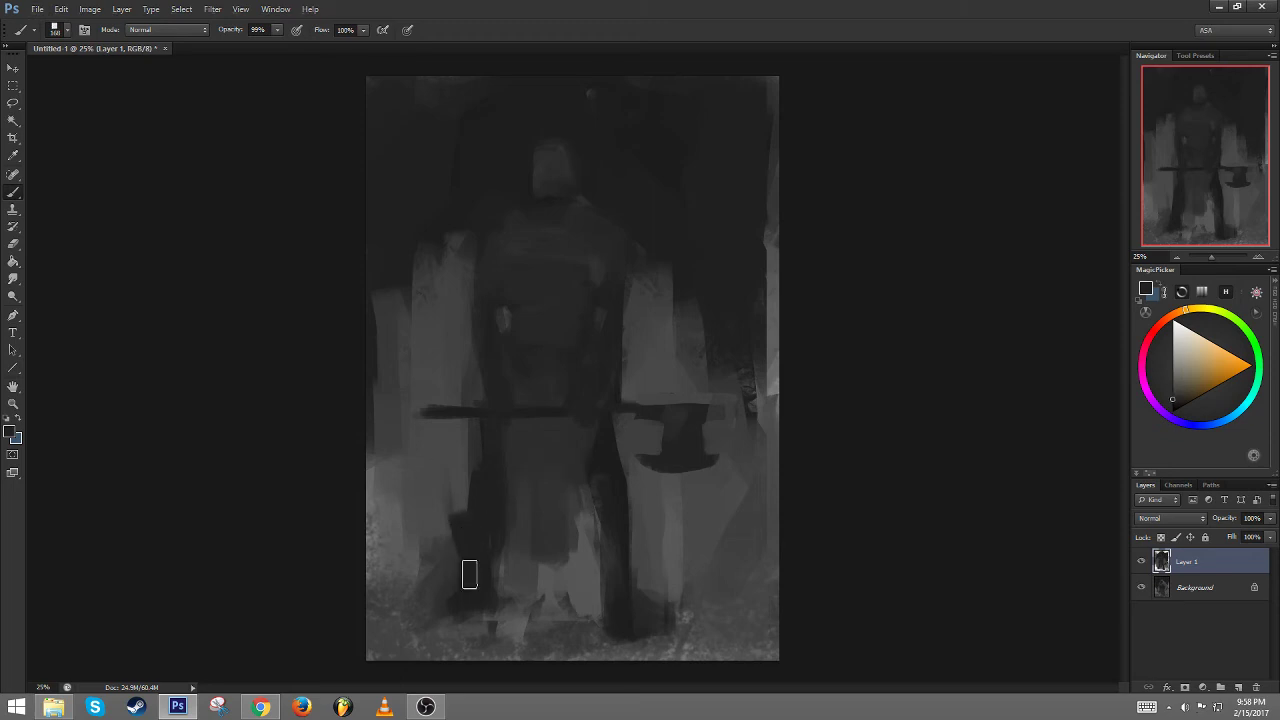
# Block in both lower legs as broad dark boots, stepping back and repainting the boot on the axe side
pyautogui.moveTo(459, 493); pyautogui.dragTo(469, 558)
pyautogui.moveTo(597, 493); pyautogui.dragTo(606, 568)
pyautogui.hotkey('ctrl', 'alt', 'z')
pyautogui.hotkey('ctrl', 'alt', 'z')
pyautogui.moveTo(605, 524)
pyautogui.mouseDown()
pyautogui.moveTo(610, 560)
pyautogui.moveTo(625, 517)
pyautogui.moveTo(637, 620)
pyautogui.mouseUp()
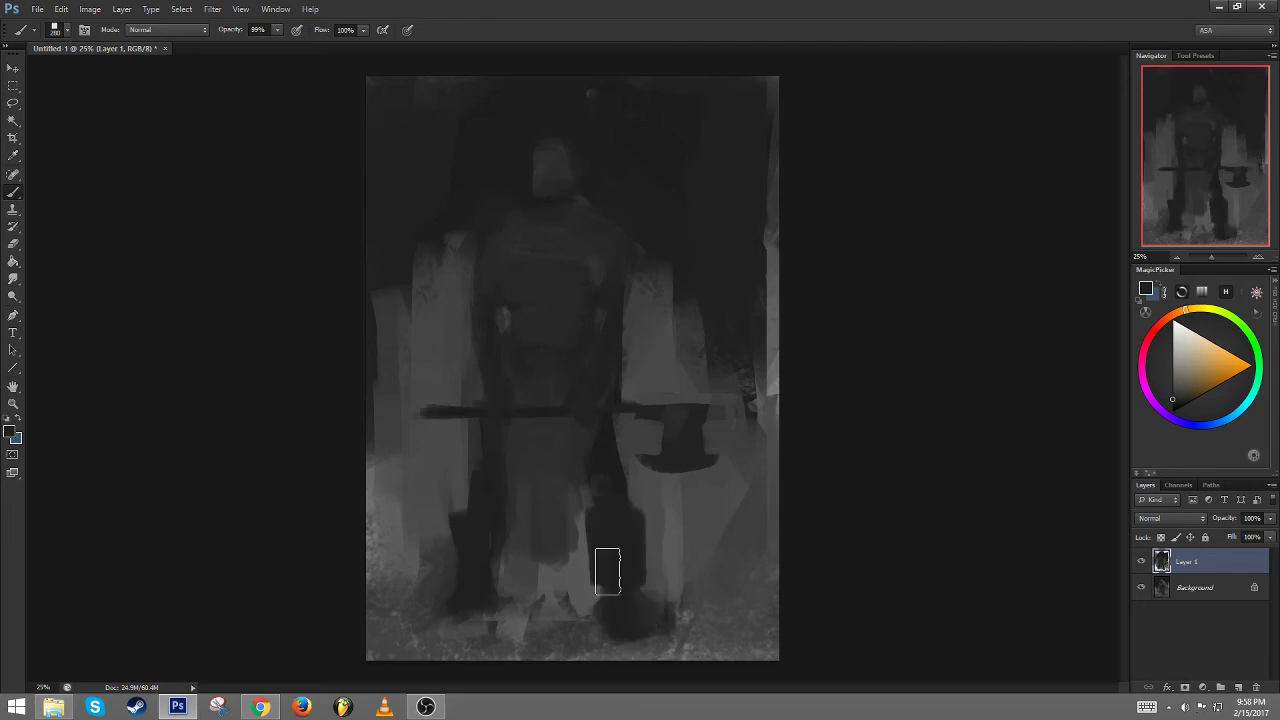
# Resize the brush and taper both sides of the axe-side boot with sampled background greys
pyautogui.keyDown('alt'); pyautogui.rightClick(606, 571); pyautogui.keyUp('alt')
pyautogui.keyDown('alt'); pyautogui.click(583, 563); pyautogui.keyUp('alt')
pyautogui.moveTo(583, 534); pyautogui.dragTo(592, 602)
pyautogui.keyDown('alt'); pyautogui.click(654, 531); pyautogui.keyUp('alt')
pyautogui.moveTo(648, 522); pyautogui.dragTo(645, 588)
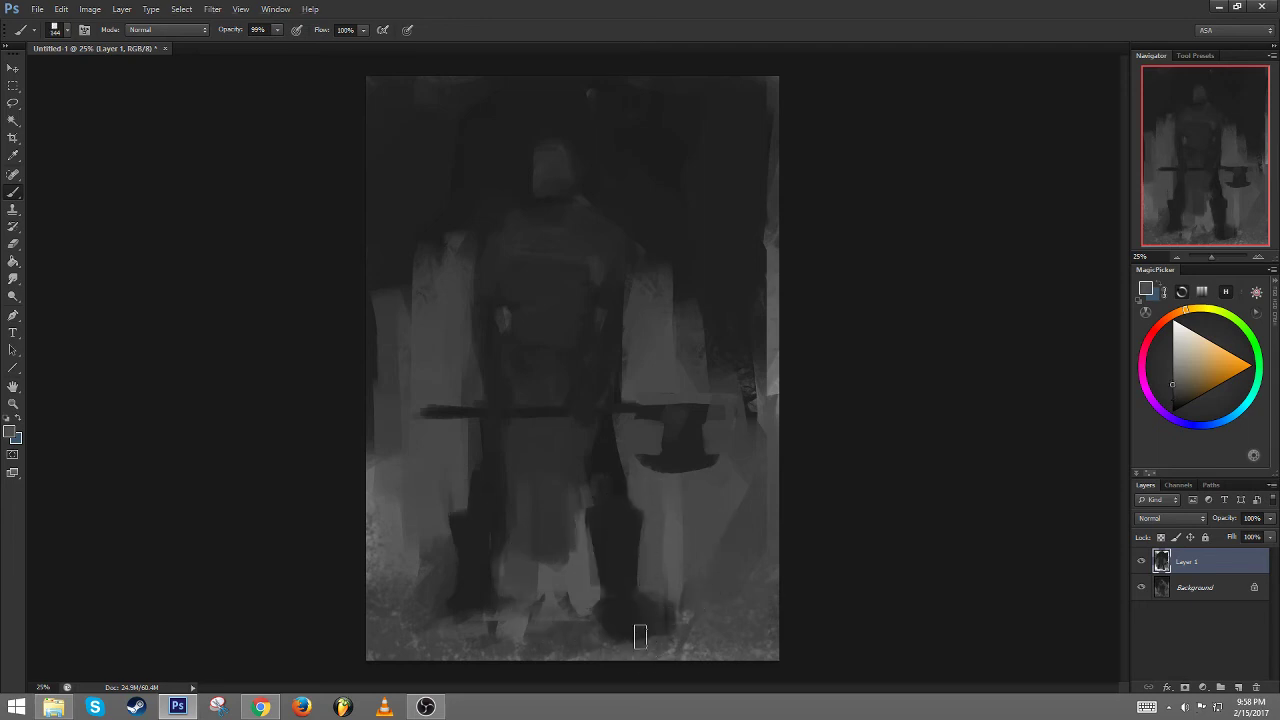
# Flip the canvas horizontally, rework the chest, waist and forearms with sampled dark greys, and set brush opacity to 100%
pyautogui.hotkey('ctrl', 'shift', 'h')
pyautogui.keyDown('alt'); pyautogui.click(531, 457); pyautogui.keyUp('alt')
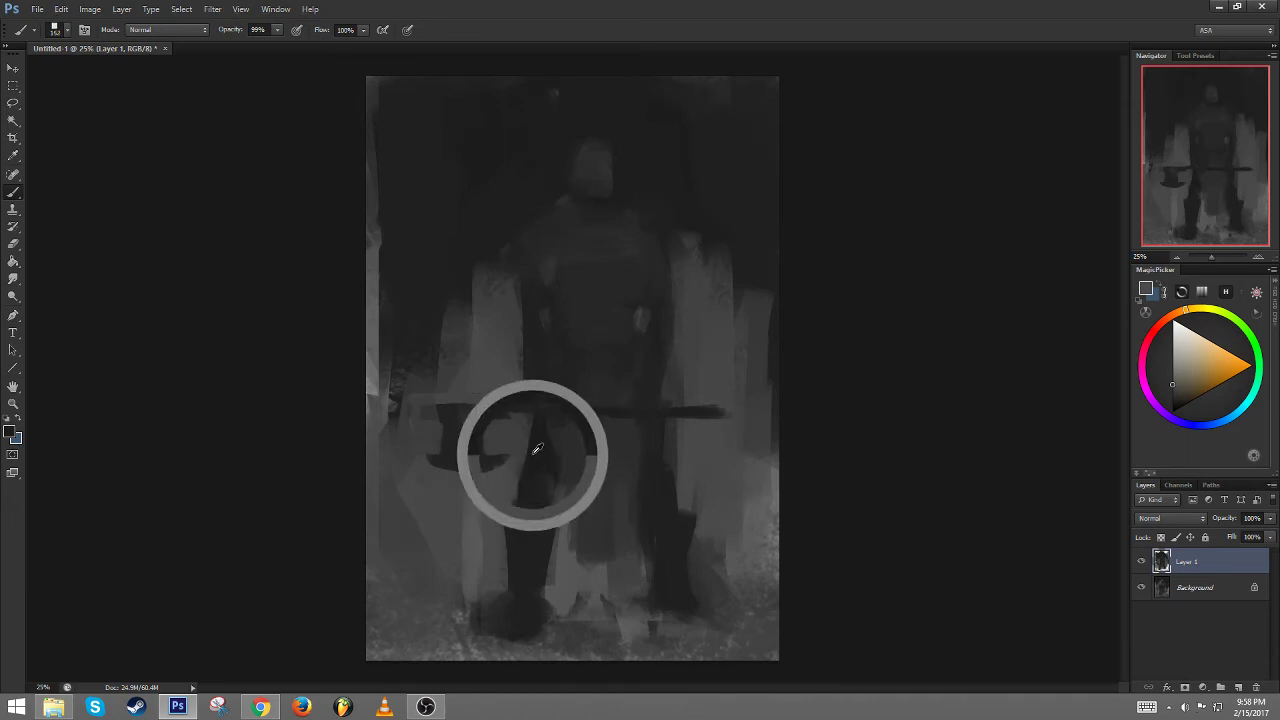
pyautogui.keyDown('alt'); pyautogui.click(620, 190); pyautogui.keyUp('alt')
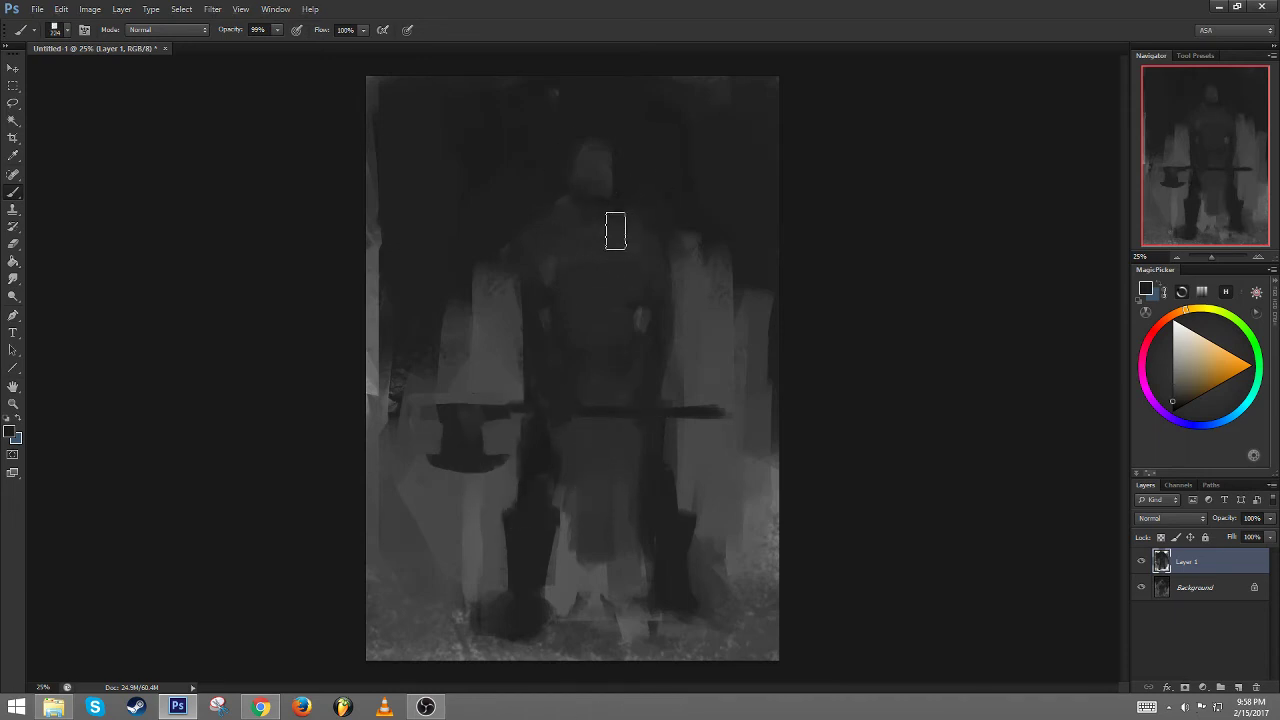
pyautogui.moveTo(595, 258); pyautogui.dragTo(520, 255)
pyautogui.press('0')
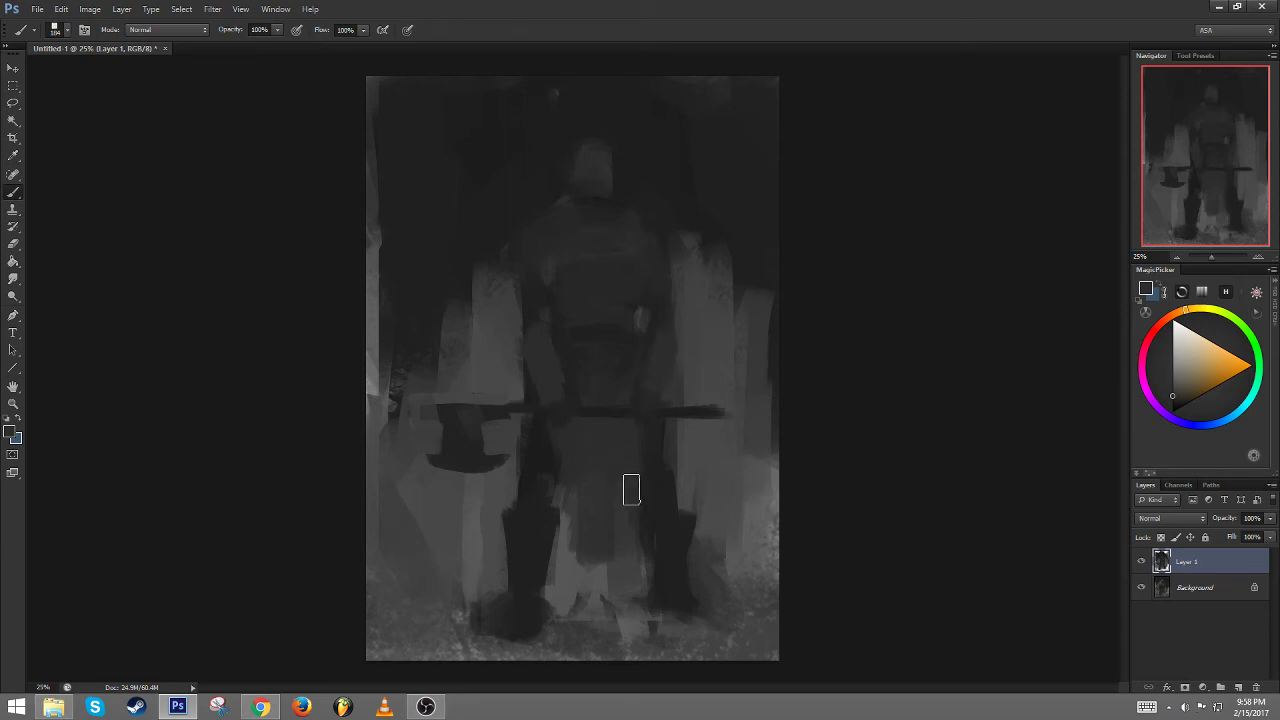
# Trim the axe-side foot to a narrow block by painting sampled ground greys around it
pyautogui.keyDown('alt'); pyautogui.click(494, 630); pyautogui.keyUp('alt')
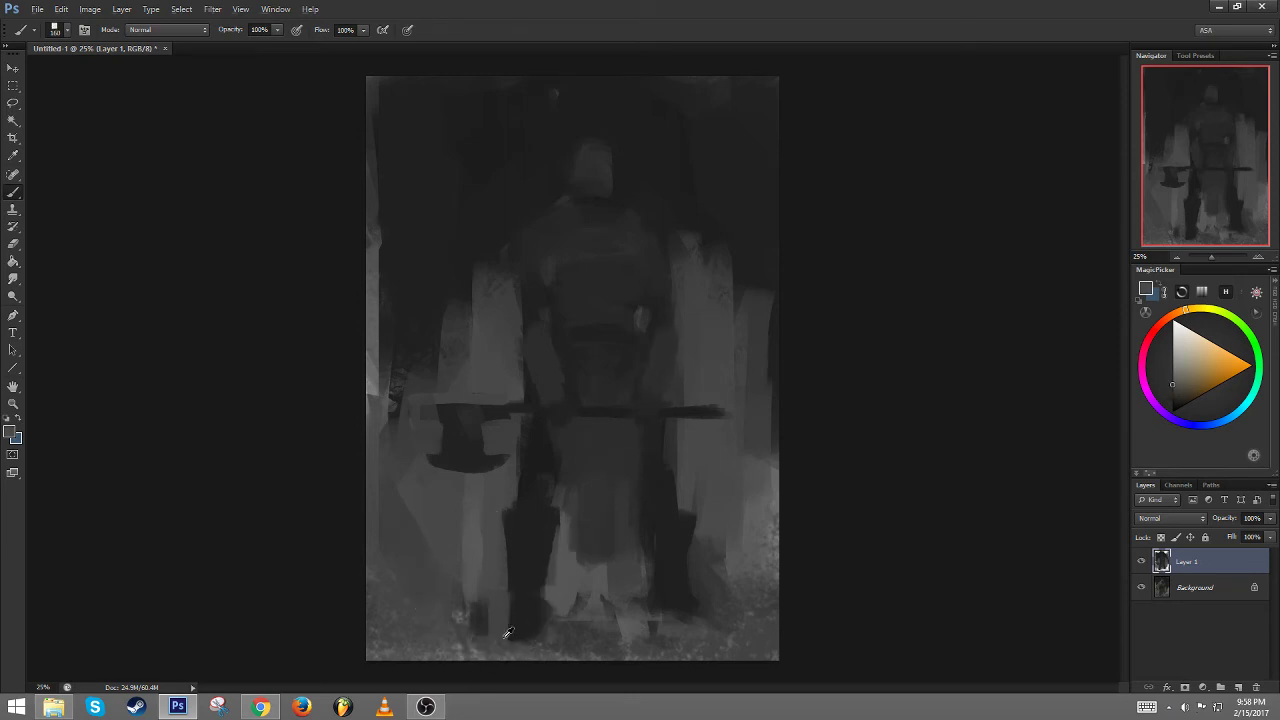
pyautogui.keyDown('alt'); pyautogui.click(540, 636); pyautogui.keyUp('alt')
pyautogui.moveTo(553, 590); pyautogui.dragTo(545, 635)
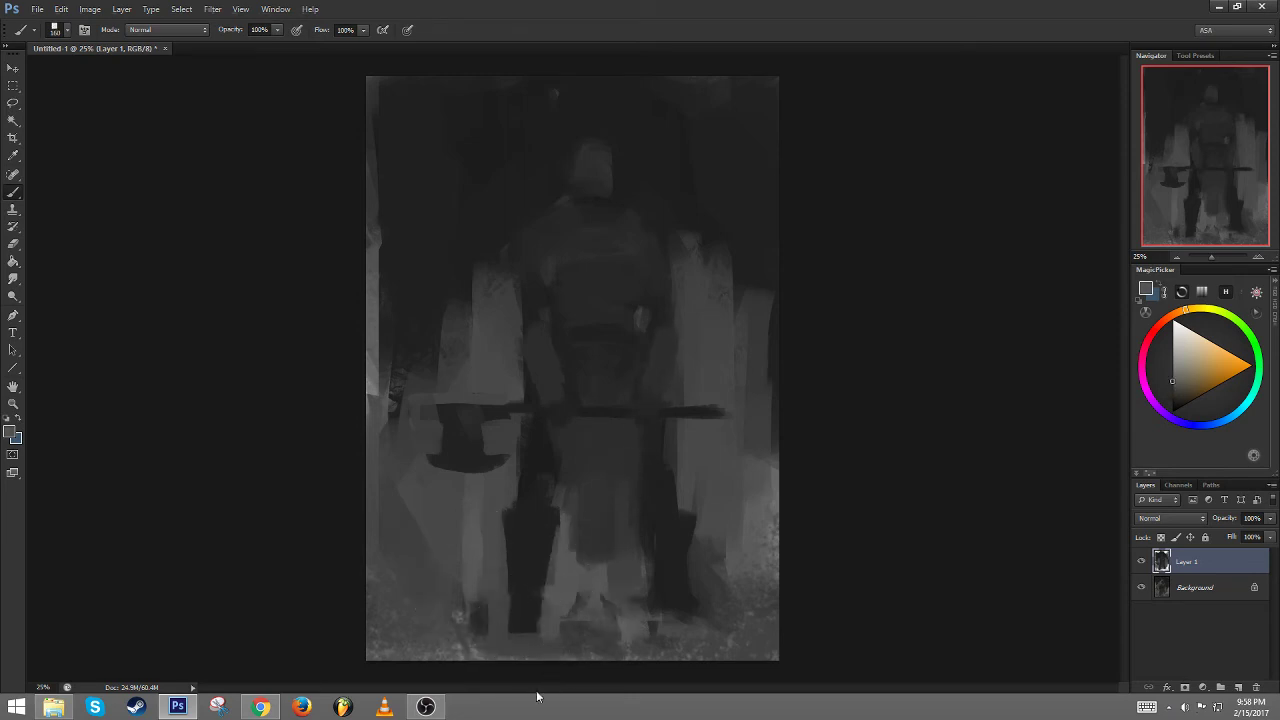
# Flip the canvas horizontally and shape the boot cuffs and the far foot with sampled greys
pyautogui.hotkey('ctrl', 'shift', 'h')
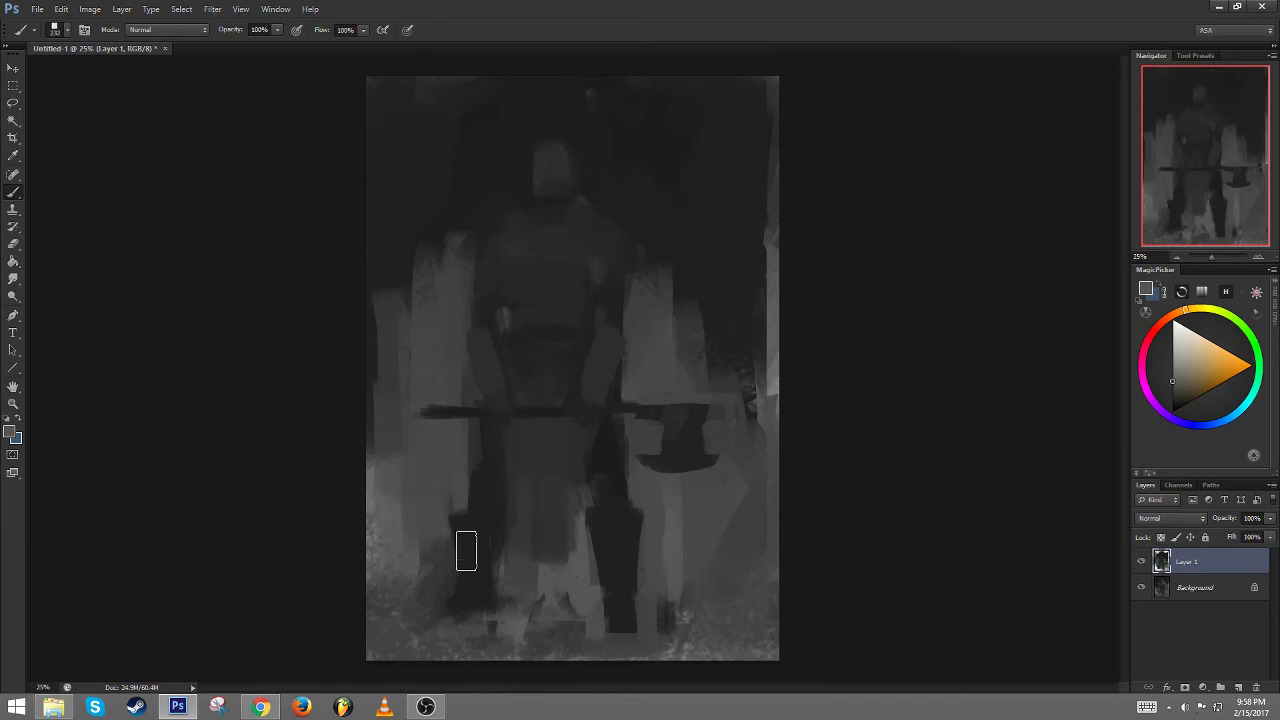
pyautogui.keyDown('alt'); pyautogui.click(468, 553); pyautogui.keyUp('alt')
pyautogui.moveTo(469, 588); pyautogui.dragTo(461, 590)
pyautogui.keyDown('alt'); pyautogui.click(468, 586); pyautogui.keyUp('alt')
pyautogui.moveTo(604, 519); pyautogui.dragTo(590, 512)
pyautogui.keyDown('alt'); pyautogui.click(619, 497); pyautogui.keyUp('alt')
pyautogui.keyDown('alt'); pyautogui.click(645, 514); pyautogui.keyUp('alt')
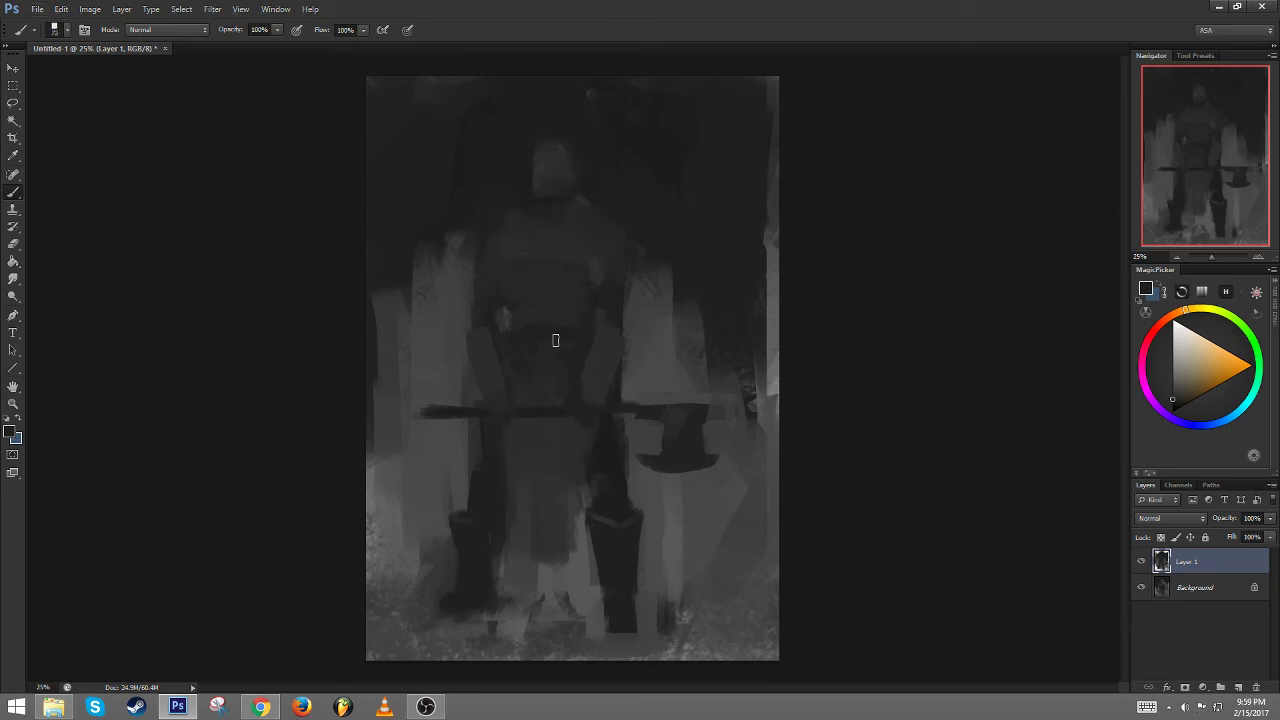
# Rework the axe-side upper arm and the head's edge with dark grey, flip the canvas, and undo the last strokes
pyautogui.moveTo(616, 295); pyautogui.dragTo(634, 292)
pyautogui.moveTo(549, 182); pyautogui.dragTo(507, 176)
pyautogui.keyDown('alt'); pyautogui.click(555, 134); pyautogui.keyUp('alt')
pyautogui.hotkey('ctrl', 'shift', 'h')
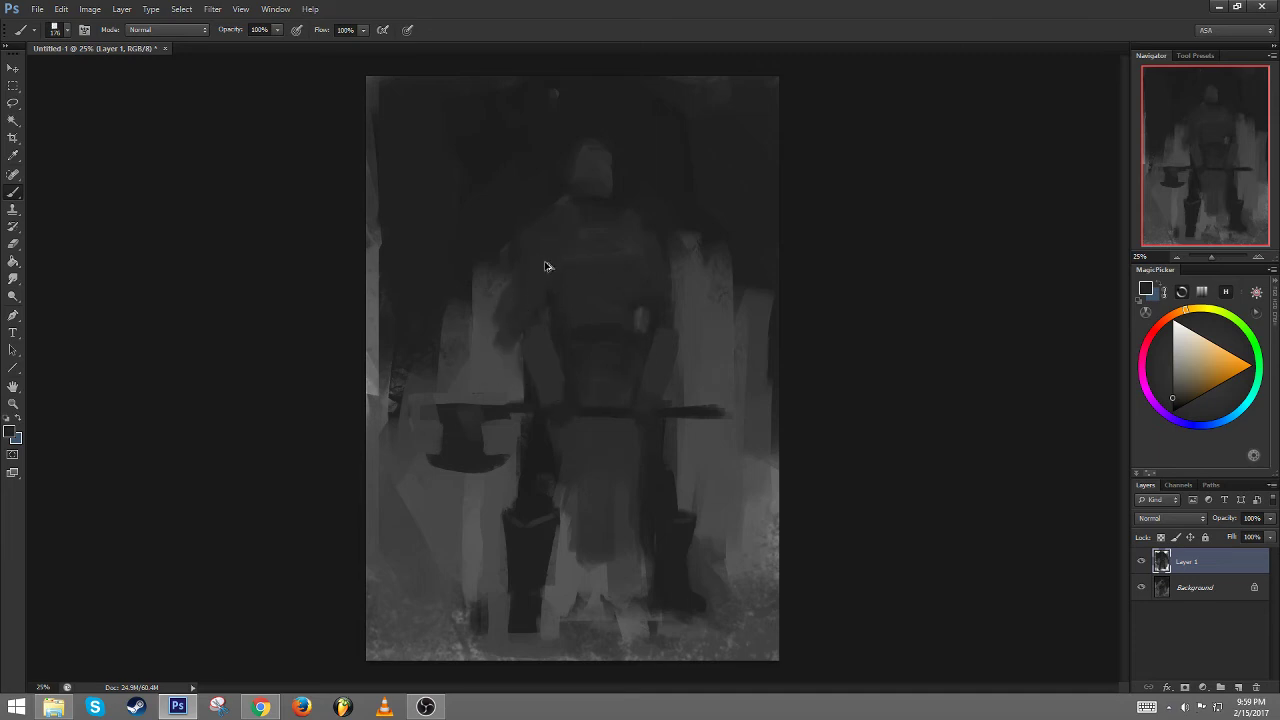
pyautogui.hotkey('ctrl', 'alt', 'z')
pyautogui.hotkey('ctrl', 'alt', 'z')
# Paint long dark strokes down the outer side of both arms, extending below the axe shaft on the far side
pyautogui.moveTo(548, 250)
pyautogui.mouseDown()
pyautogui.moveTo(517, 326)
pyautogui.moveTo(502, 331)
pyautogui.mouseUp()
pyautogui.moveTo(520, 266); pyautogui.dragTo(507, 370)
pyautogui.moveTo(508, 316); pyautogui.dragTo(506, 514)
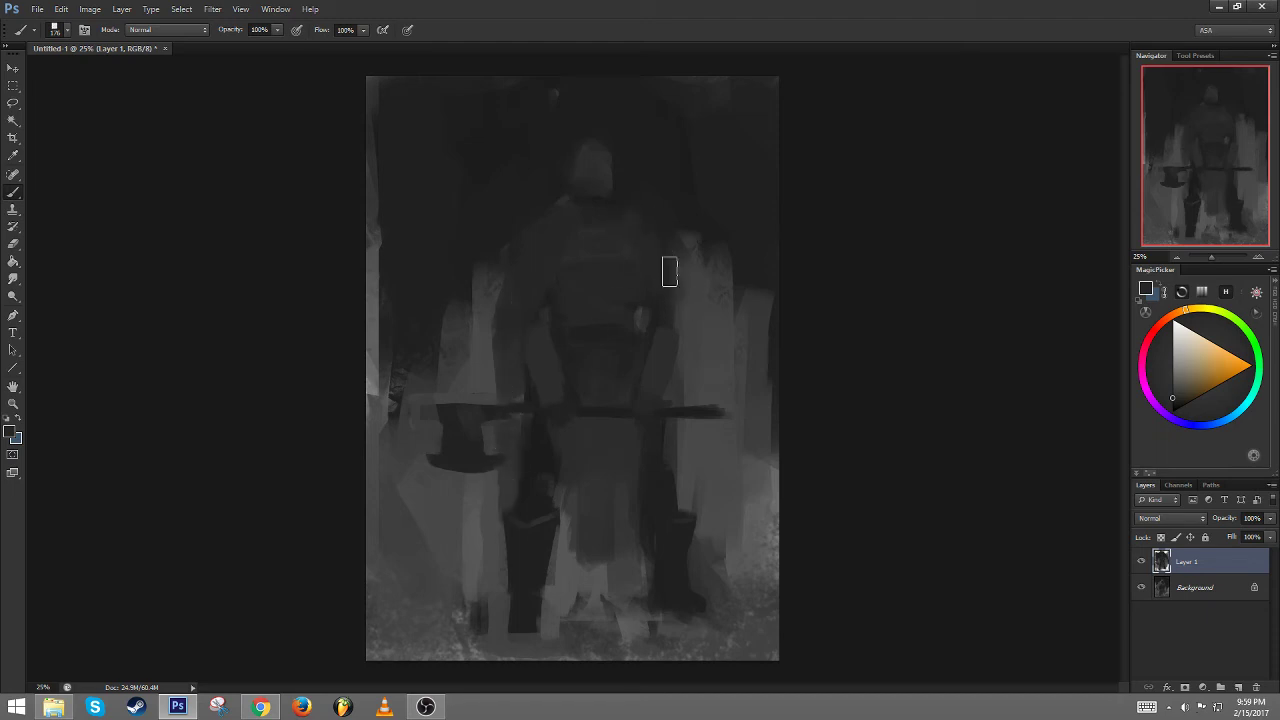
pyautogui.moveTo(670, 271)
pyautogui.mouseDown()
pyautogui.moveTo(689, 317)
pyautogui.moveTo(690, 440)
pyautogui.mouseUp()
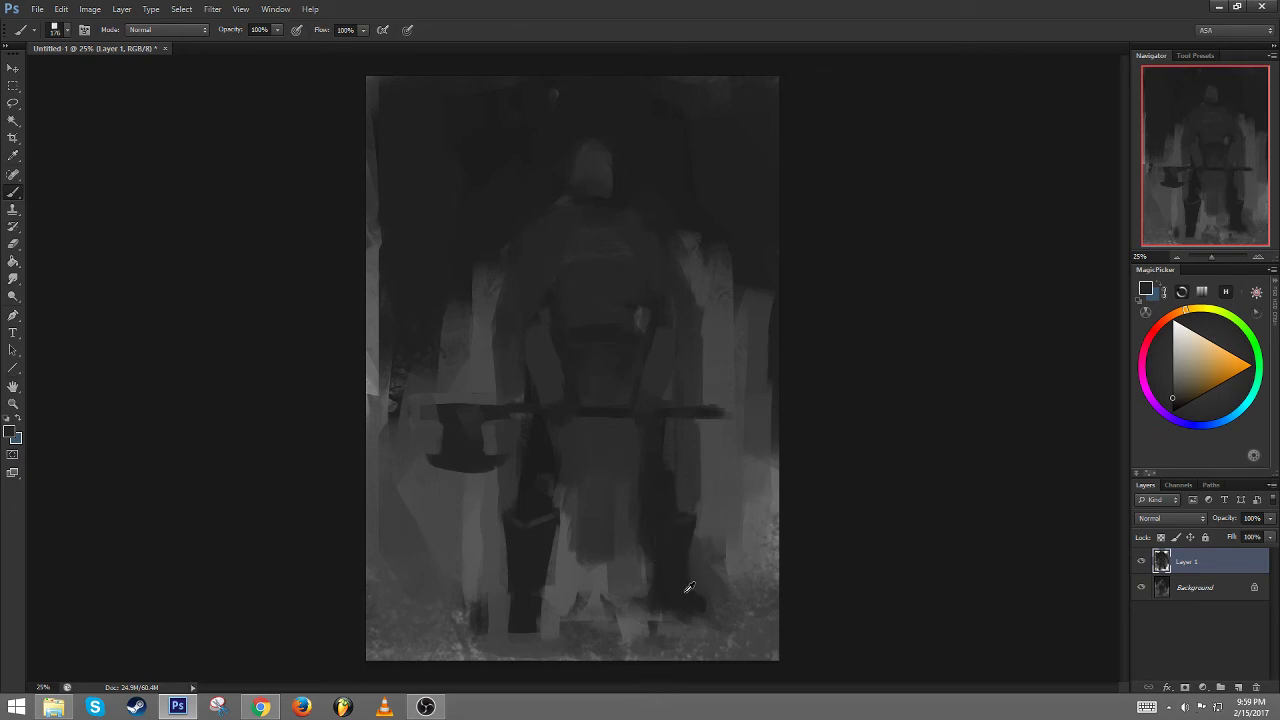
# Refine the far boot's outline with sampled dark and ground greys, and flip the canvas horizontally
pyautogui.moveTo(660, 615); pyautogui.dragTo(650, 622)
pyautogui.keyDown('alt'); pyautogui.click(680, 600); pyautogui.keyUp('alt')
pyautogui.keyDown('alt'); pyautogui.click(701, 585); pyautogui.keyUp('alt')
pyautogui.hotkey('ctrl', 'shift', 'h')
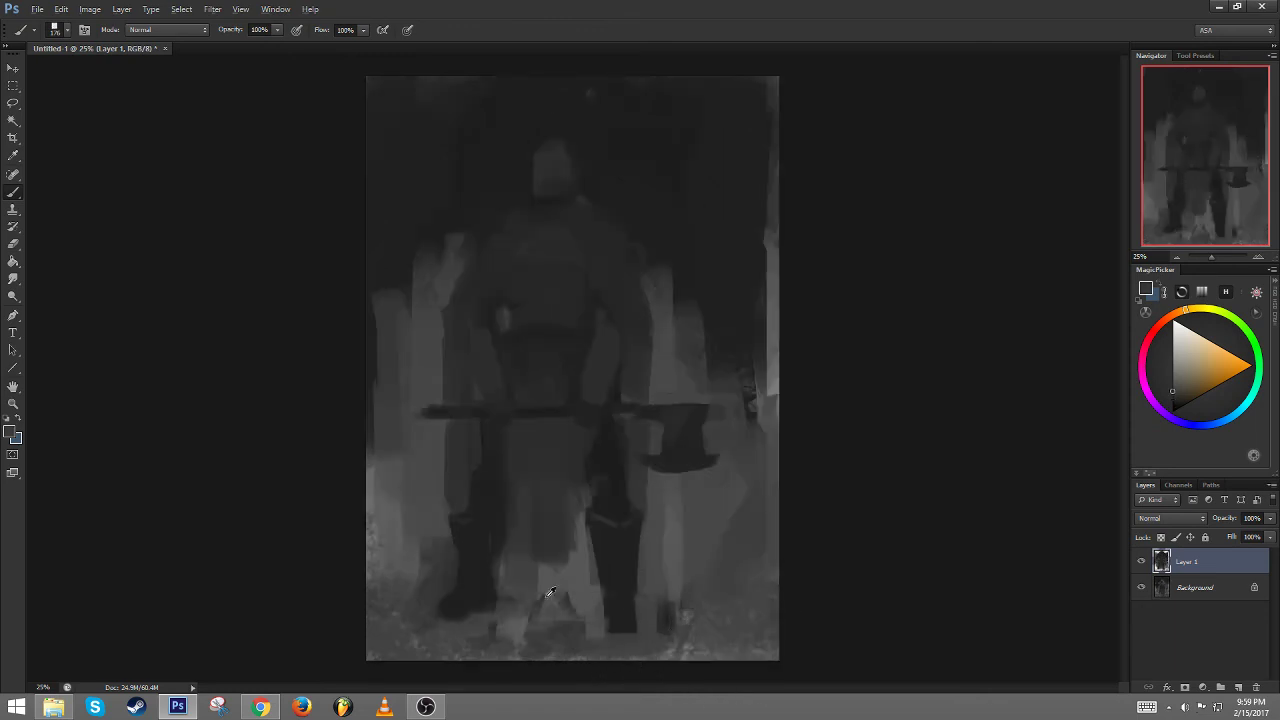
# Paint a dark ground band between the feet and reshape the far leg and boot with sampled greys
pyautogui.keyDown('alt'); pyautogui.click(465, 602); pyautogui.keyUp('alt')
pyautogui.moveTo(485, 606); pyautogui.dragTo(612, 604)
pyautogui.keyDown('alt'); pyautogui.click(427, 552); pyautogui.keyUp('alt')
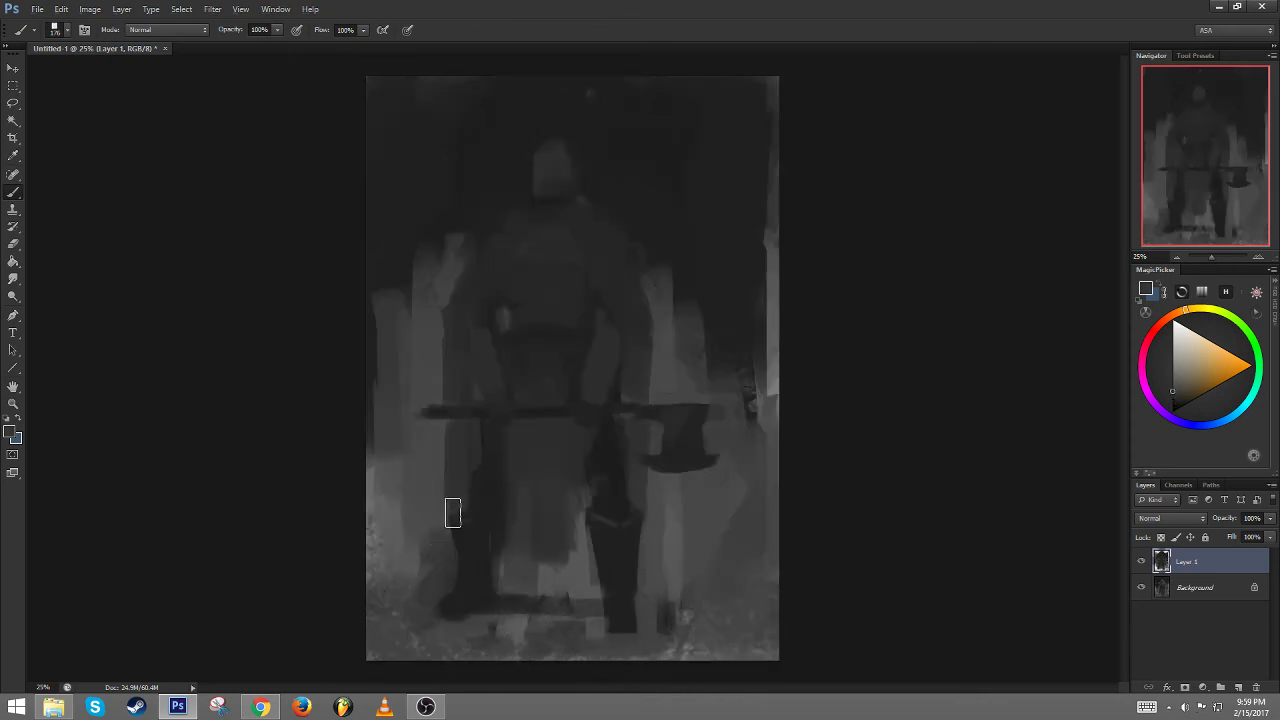
pyautogui.keyDown('alt'); pyautogui.click(475, 543); pyautogui.keyUp('alt')
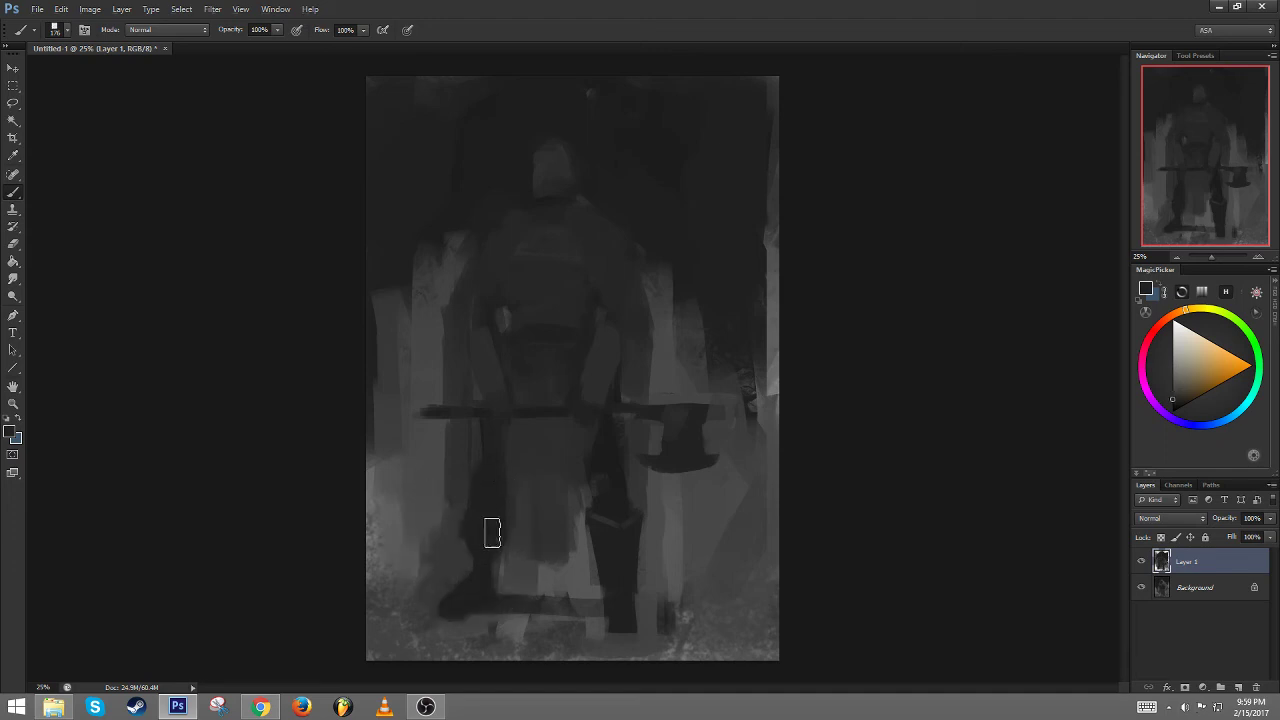
pyautogui.moveTo(491, 532)
pyautogui.mouseDown()
pyautogui.moveTo(485, 594)
pyautogui.moveTo(474, 560)
pyautogui.moveTo(420, 618)
pyautogui.mouseUp()
pyautogui.keyDown('alt'); pyautogui.click(453, 546); pyautogui.keyUp('alt')
pyautogui.keyDown('alt'); pyautogui.click(432, 587); pyautogui.keyUp('alt')
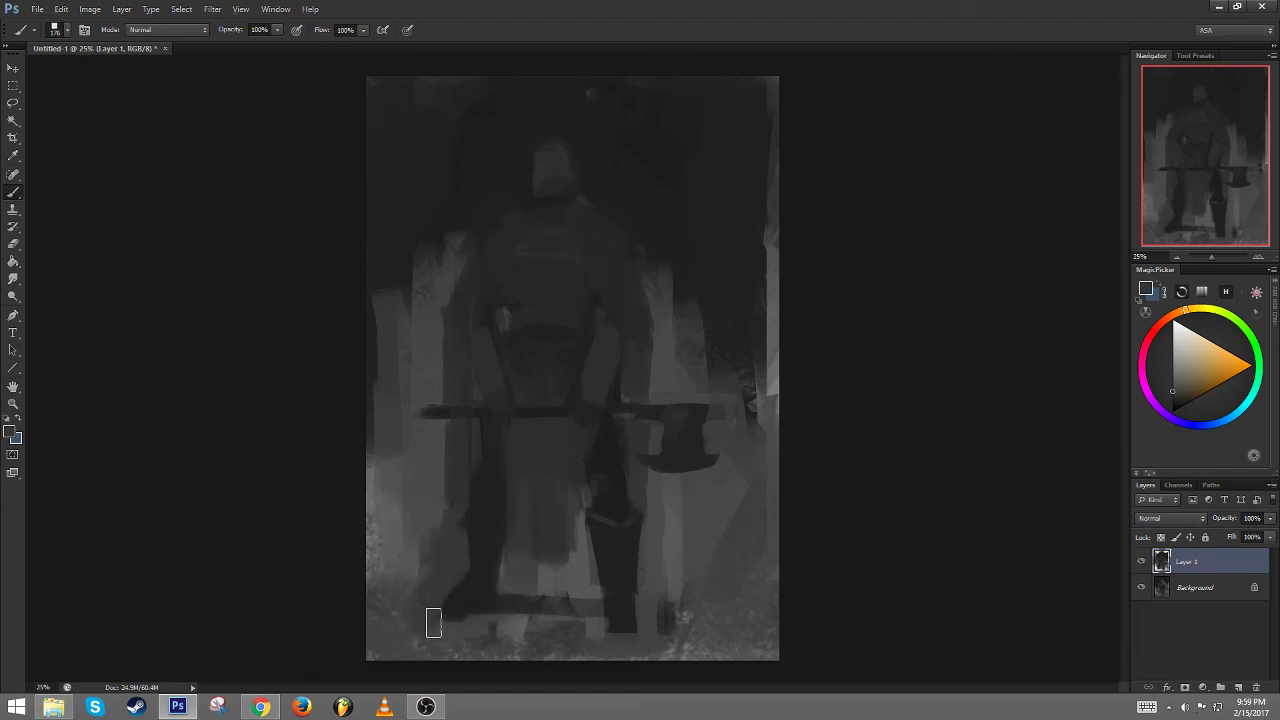
# Paint over the light patch at the far elbow and blend the waist with sampled dark greys
pyautogui.moveTo(568, 399); pyautogui.dragTo(590, 401)
pyautogui.keyDown('alt'); pyautogui.click(481, 339); pyautogui.keyUp('alt')
pyautogui.moveTo(490, 334)
pyautogui.mouseDown()
pyautogui.moveTo(498, 301)
pyautogui.moveTo(508, 335)
pyautogui.mouseUp()
pyautogui.keyDown('alt'); pyautogui.click(523, 333); pyautogui.keyUp('alt')
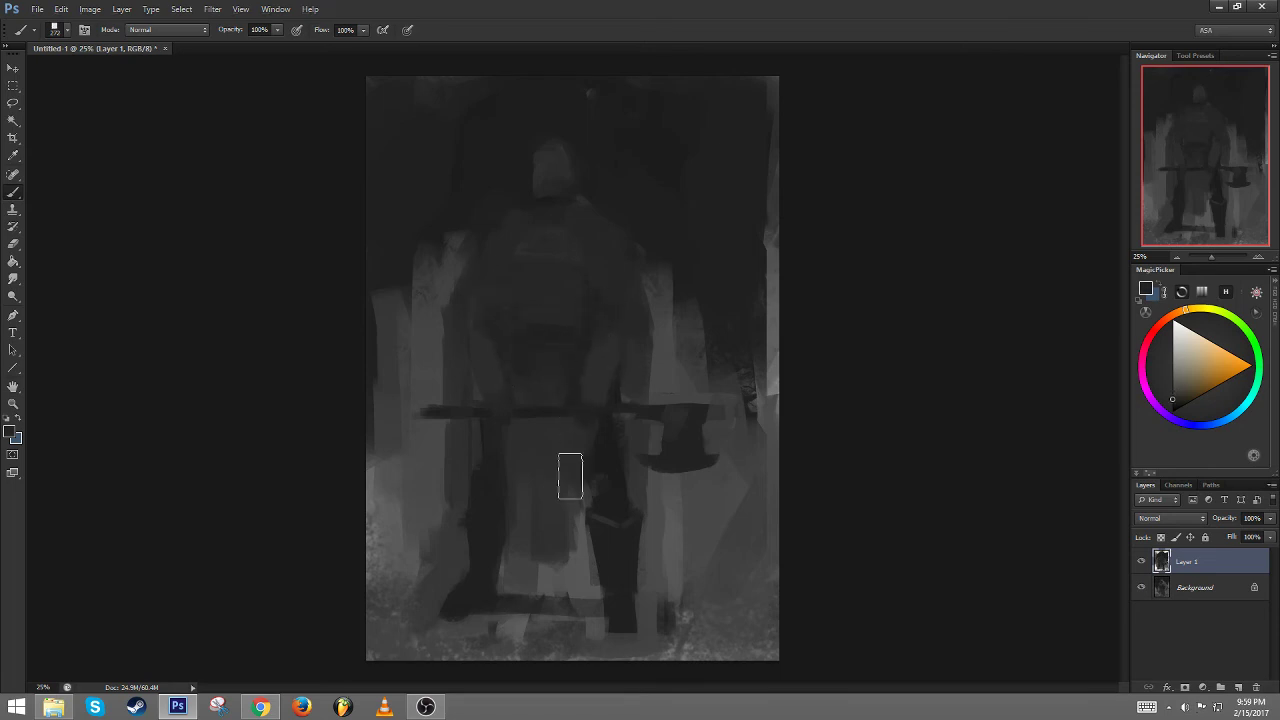
# Paint vertical grey panels down both sides of the chest with a sampled torso grey
pyautogui.keyDown('alt'); pyautogui.click(544, 220); pyautogui.keyUp('alt')
pyautogui.moveTo(513, 211); pyautogui.dragTo(500, 332)
pyautogui.moveTo(577, 231); pyautogui.dragTo(573, 231)
pyautogui.keyDown('alt'); pyautogui.click(605, 357); pyautogui.keyUp('alt')
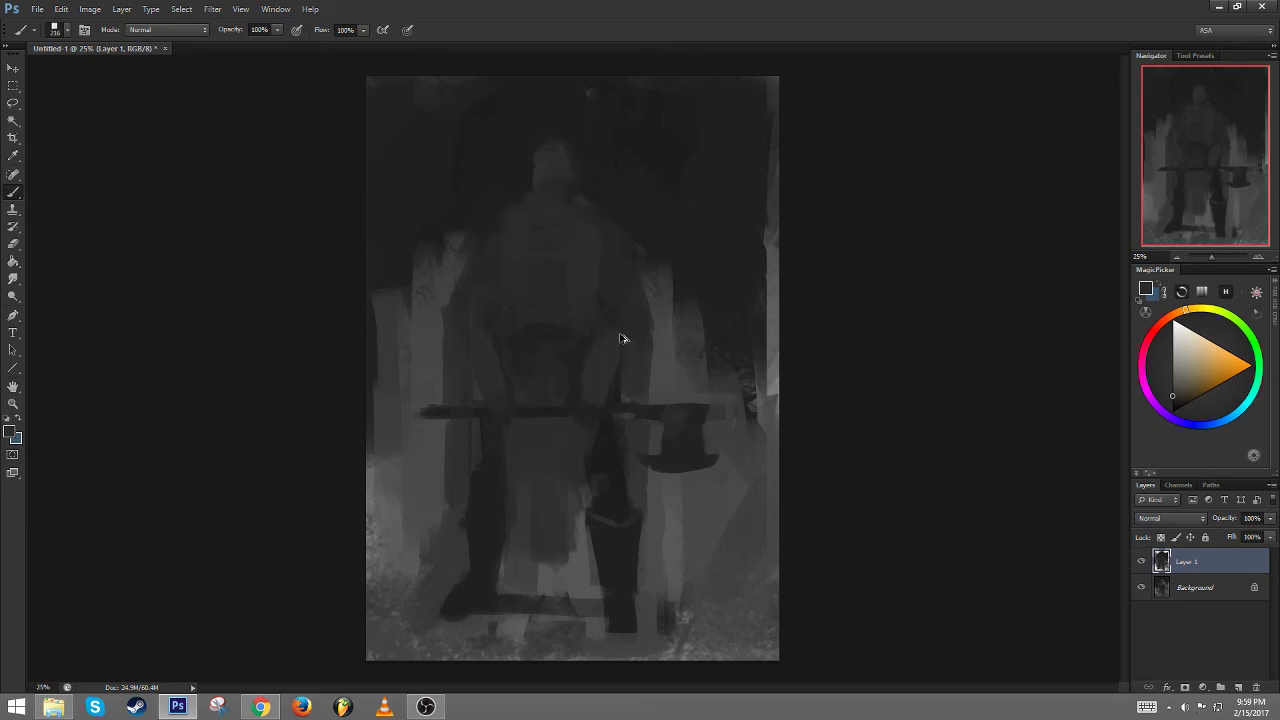
# Reshape the helmet, neck and shoulders with sampled greys and a resized brush, undoing the last stroke
pyautogui.moveTo(570, 162)
pyautogui.mouseDown()
pyautogui.moveTo(541, 171)
pyautogui.moveTo(574, 166)
pyautogui.moveTo(557, 163)
pyautogui.moveTo(556, 145)
pyautogui.mouseUp()
pyautogui.keyDown('alt'); pyautogui.click(586, 150); pyautogui.keyUp('alt')
pyautogui.keyDown('alt'); pyautogui.click(550, 174); pyautogui.keyUp('alt')
pyautogui.moveTo(590, 164)
pyautogui.keyDown('alt'); pyautogui.mouseDown()
pyautogui.moveTo(575, 160)
pyautogui.moveTo(601, 170)
pyautogui.moveTo(595, 217)
pyautogui.mouseUp(); pyautogui.keyUp('alt')
pyautogui.keyDown('alt'); pyautogui.click(575, 175); pyautogui.keyUp('alt')
pyautogui.keyDown('alt'); pyautogui.click(581, 210); pyautogui.keyUp('alt')
pyautogui.keyDown('alt'); pyautogui.click(588, 222); pyautogui.keyUp('alt')
pyautogui.hotkey('ctrl', 'z')
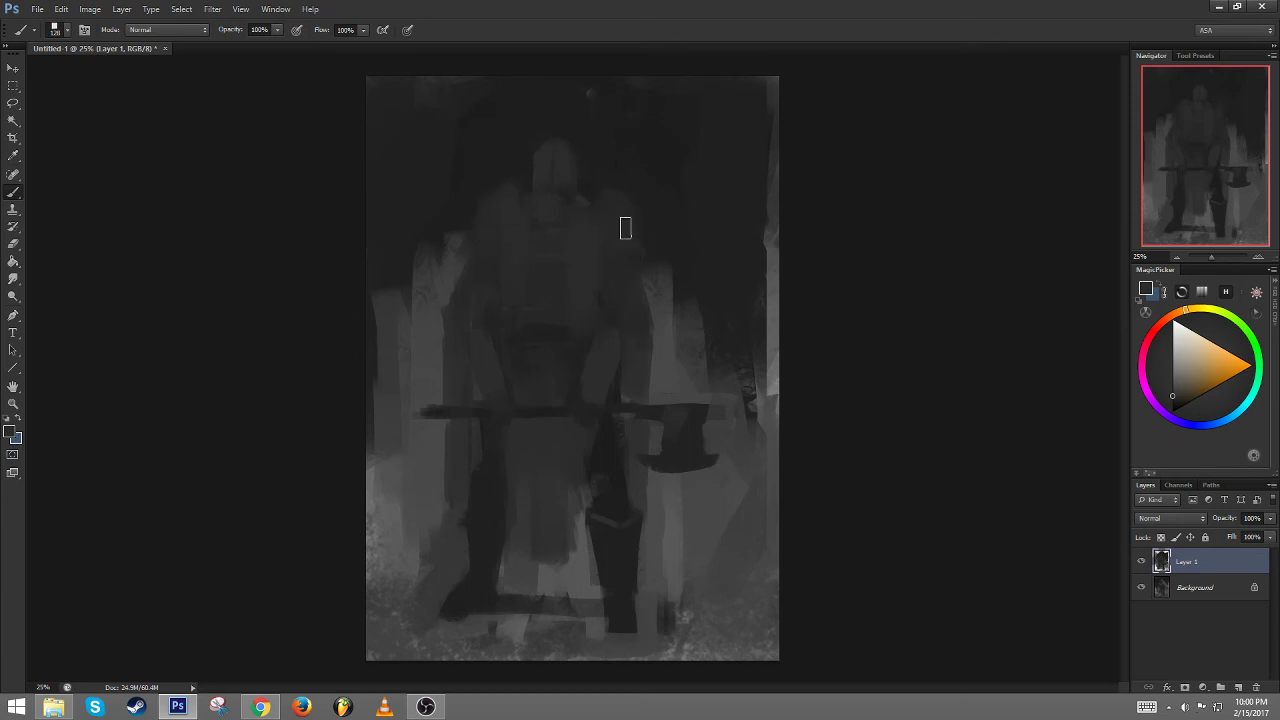
pyautogui.moveTo(463, 234); pyautogui.dragTo(455, 351)
pyautogui.moveTo(445, 274); pyautogui.dragTo(451, 366)
pyautogui.moveTo(643, 235); pyautogui.dragTo(646, 346)
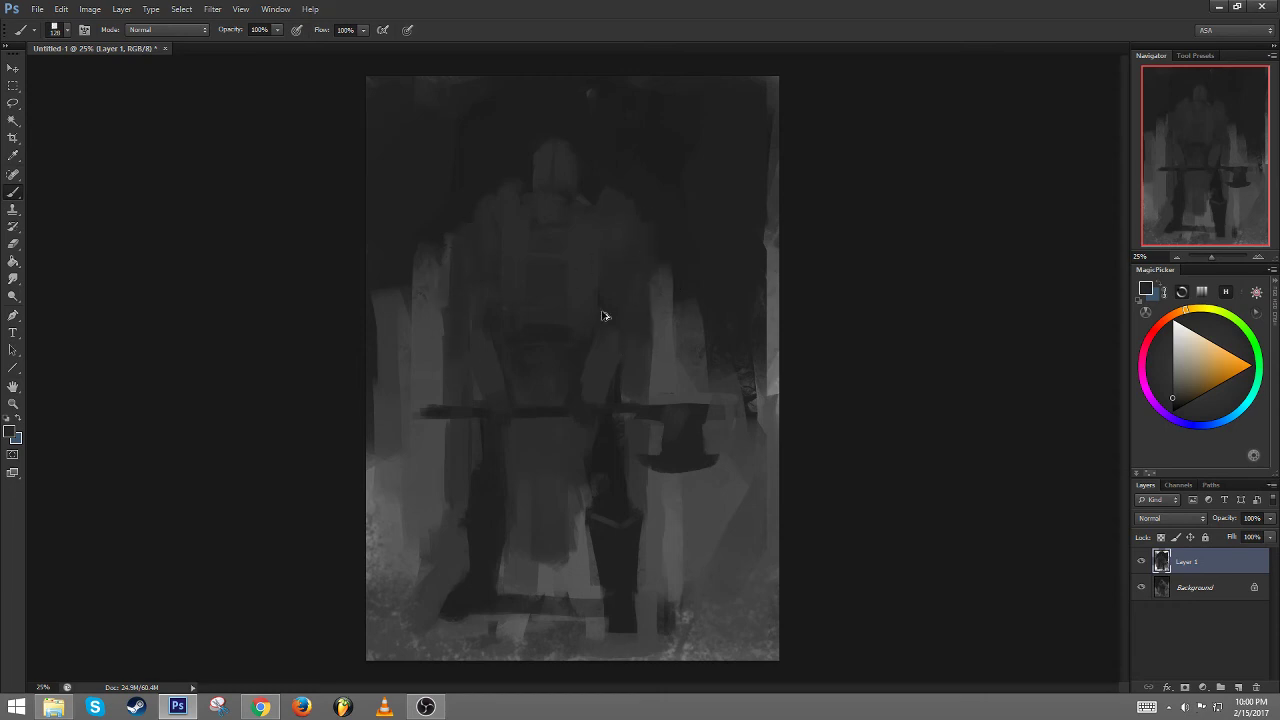
pyautogui.hotkey('ctrl', 'alt', 'z')
pyautogui.hotkey('ctrl', 'alt', 'z')
pyautogui.hotkey('ctrl', 'alt', 'z')
pyautogui.hotkey('ctrl', 'alt', 'z')
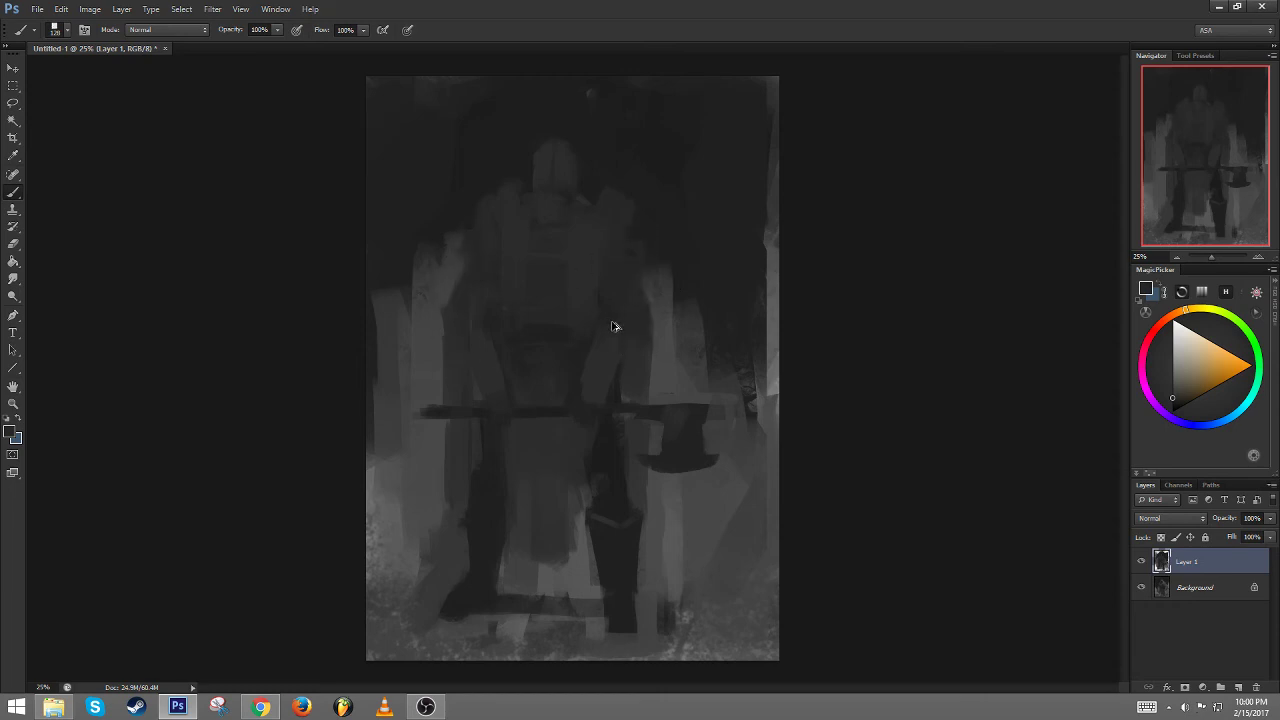
pyautogui.hotkey('ctrl', 'alt', 'z')
# Darken the waist below the chest panels with a resized brush and sampled grey, and flip the canvas horizontally
pyautogui.hotkey('ctrl', '+')
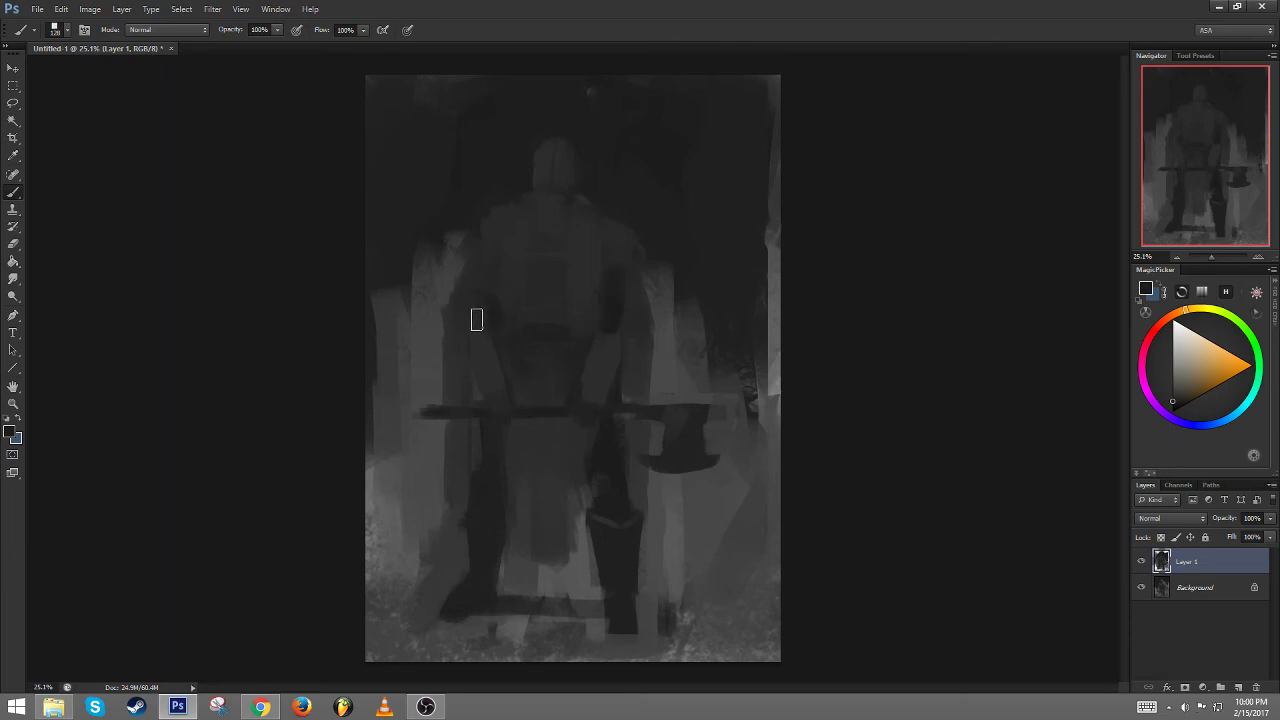
pyautogui.keyDown('alt'); pyautogui.rightClick(549, 293); pyautogui.keyUp('alt')
pyautogui.moveTo(556, 309)
pyautogui.mouseDown()
pyautogui.moveTo(526, 302)
pyautogui.moveTo(524, 338)
pyautogui.moveTo(583, 340)
pyautogui.mouseUp()
pyautogui.keyDown('alt'); pyautogui.rightClick(582, 370); pyautogui.keyUp('alt')
pyautogui.keyDown('alt'); pyautogui.rightClick(553, 370); pyautogui.keyUp('alt')
pyautogui.keyDown('alt'); pyautogui.click(572, 342); pyautogui.keyUp('alt')
pyautogui.hotkey('ctrl', 'shift', 'h')
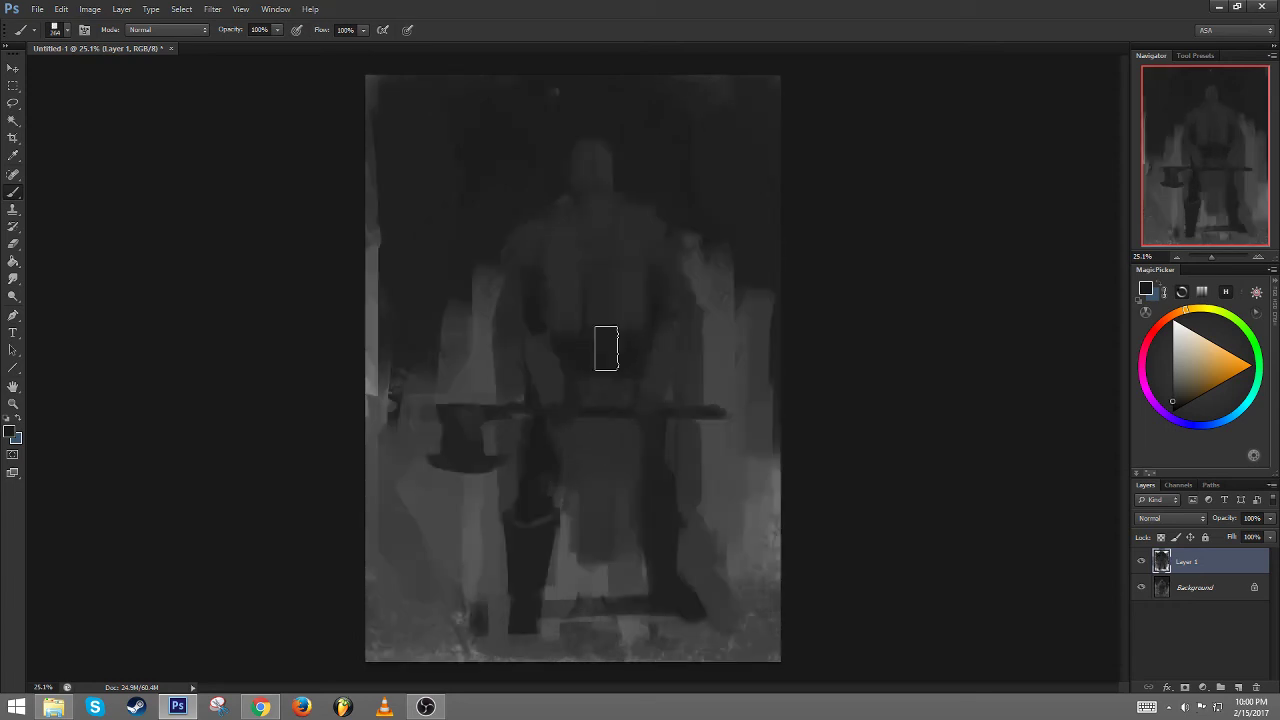
# Duplicate the layer and merge it back down, broaden the cloak beside the axe-side arm, and set brush opacity to 100%
pyautogui.hotkey('ctrl', '-')
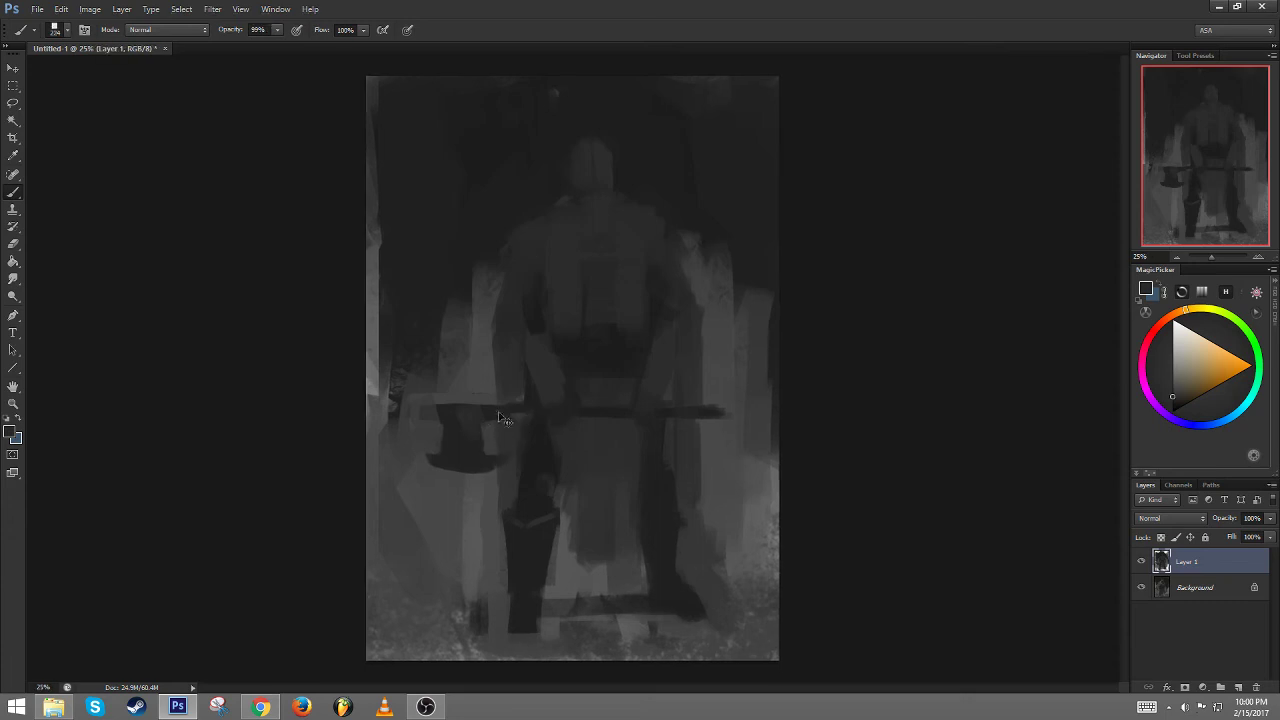
pyautogui.hotkey('ctrl', 'j')
pyautogui.hotkey('ctrl', 'e')
pyautogui.moveTo(504, 340); pyautogui.dragTo(494, 388)
pyautogui.keyDown('alt'); pyautogui.click(496, 344); pyautogui.keyUp('alt')
pyautogui.press('0')
# Lighten the ground around the far leg and extend the cloak beside it with sampled greys
pyautogui.keyDown('alt'); pyautogui.click(696, 450); pyautogui.keyUp('alt')
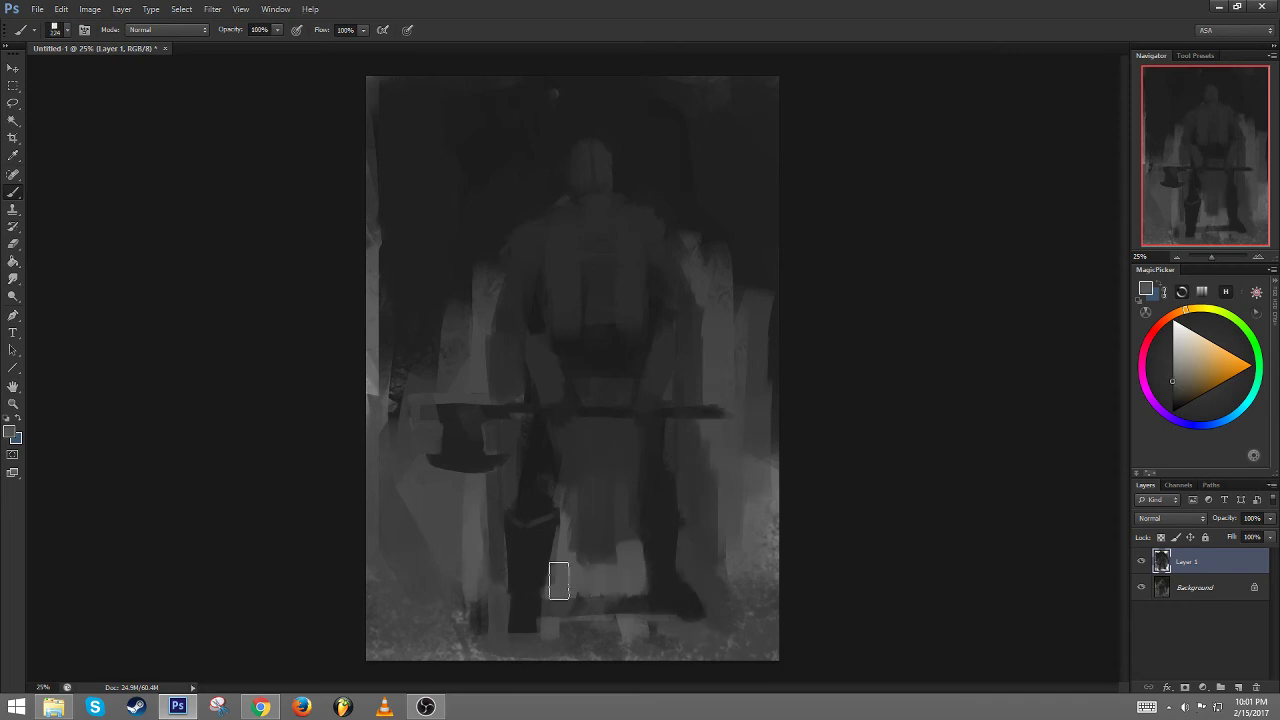
pyautogui.moveTo(728, 516)
pyautogui.mouseDown()
pyautogui.moveTo(729, 574)
pyautogui.moveTo(749, 595)
pyautogui.mouseUp()
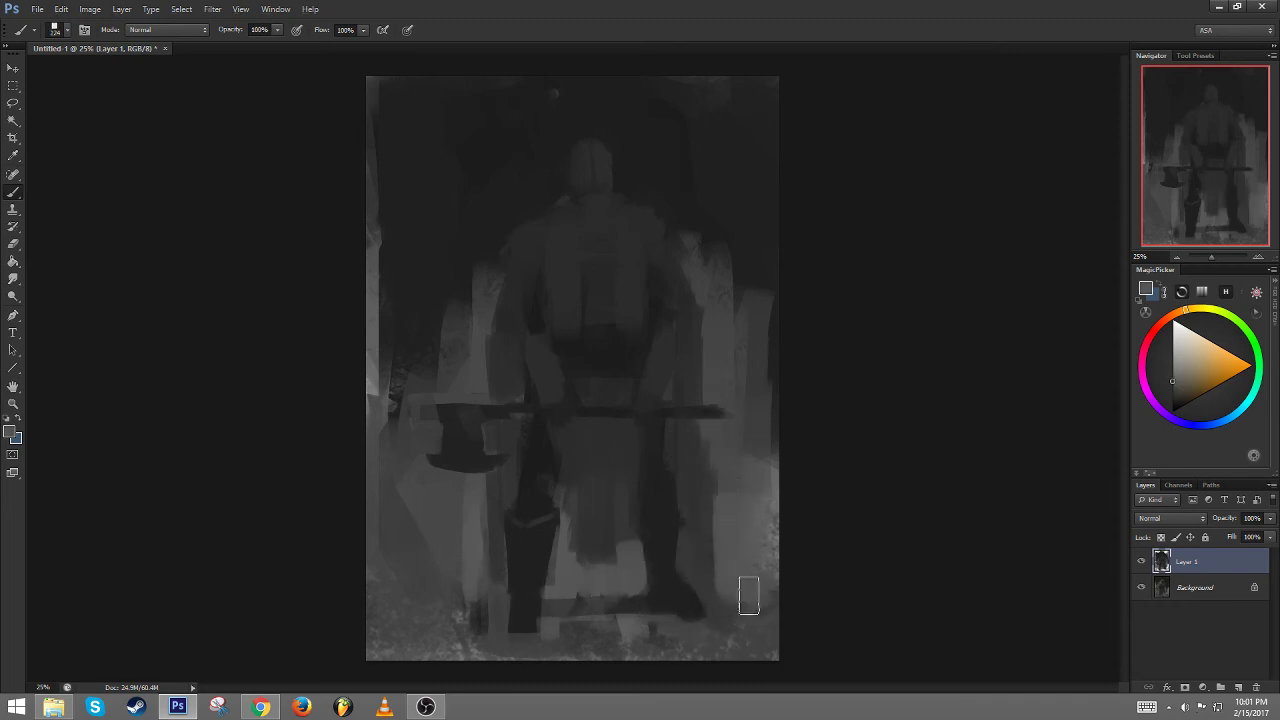
pyautogui.keyDown('alt'); pyautogui.click(704, 575); pyautogui.keyUp('alt')
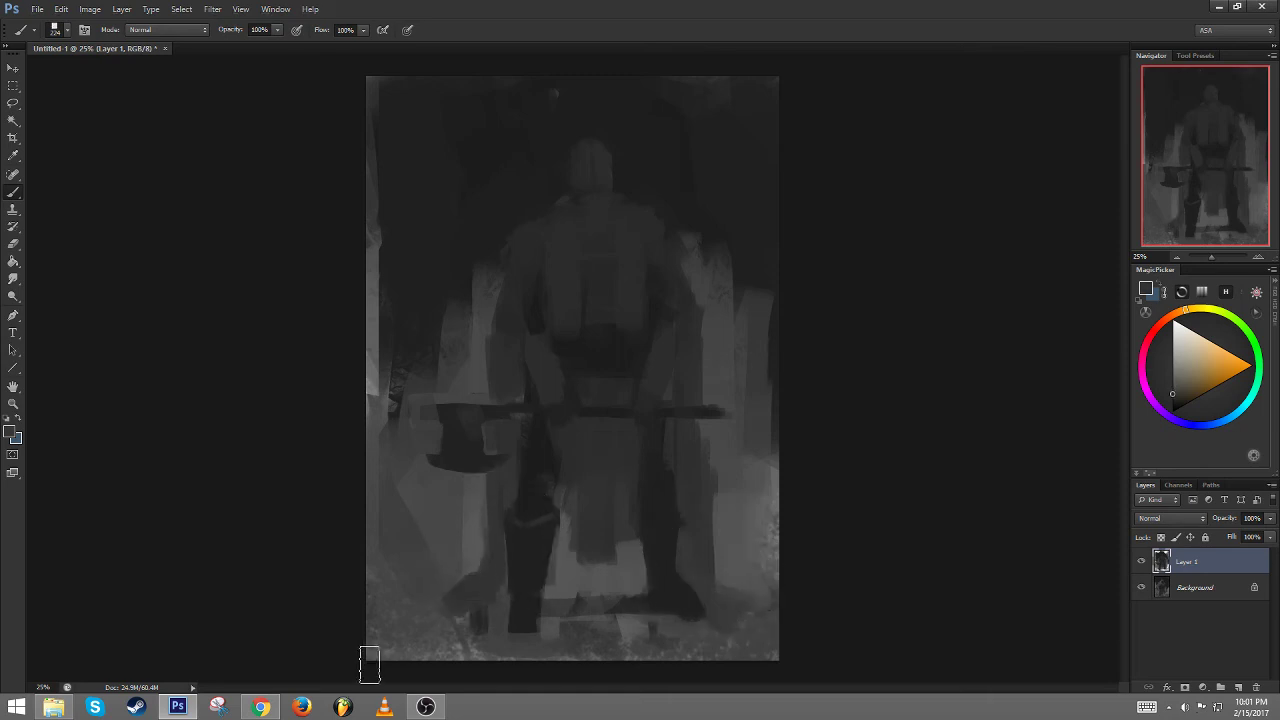
pyautogui.keyDown('alt'); pyautogui.click(745, 541); pyautogui.keyUp('alt')
pyautogui.moveTo(703, 567)
pyautogui.mouseDown()
pyautogui.moveTo(711, 593)
pyautogui.moveTo(699, 579)
pyautogui.mouseUp()
pyautogui.keyDown('alt'); pyautogui.click(692, 592); pyautogui.keyUp('alt')
pyautogui.keyDown('alt'); pyautogui.click(700, 571); pyautogui.keyUp('alt')
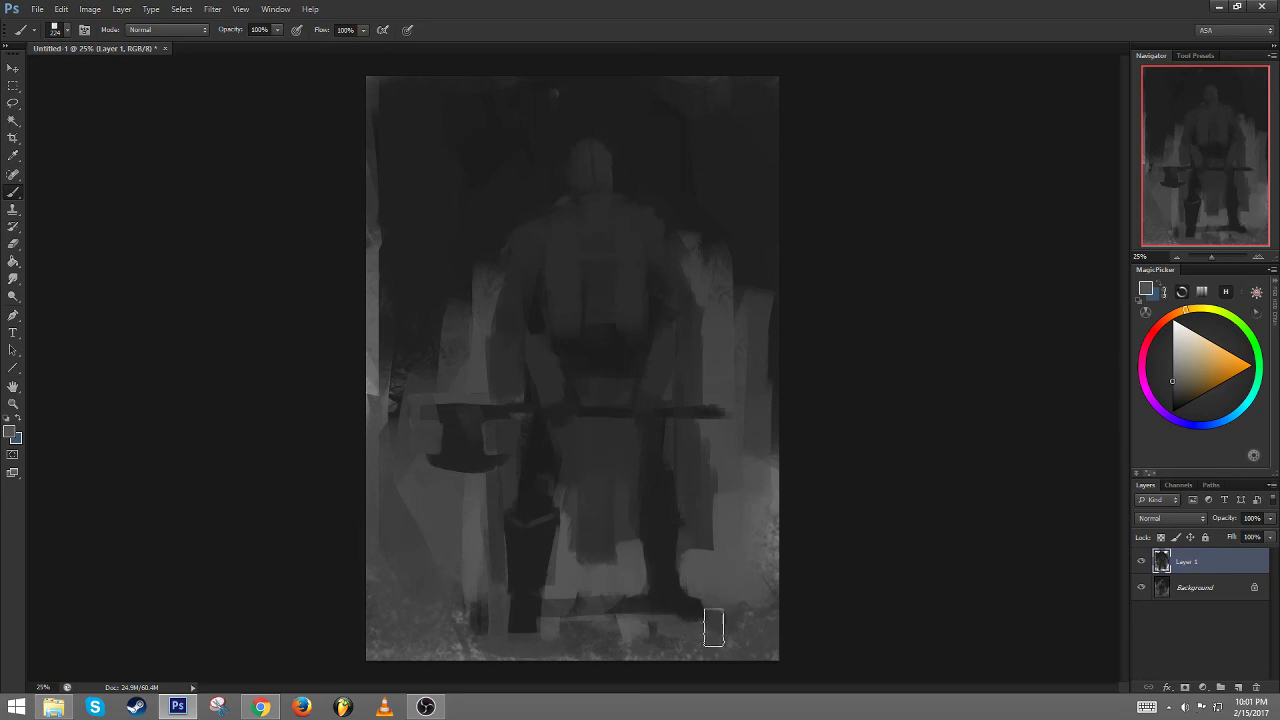
# Resize the brush and darken the forearms and the neck under the head with sampled dark greys
pyautogui.keyDown('alt'); pyautogui.rightClick(684, 545); pyautogui.keyUp('alt')
pyautogui.keyDown('alt'); pyautogui.click(533, 289); pyautogui.keyUp('alt')
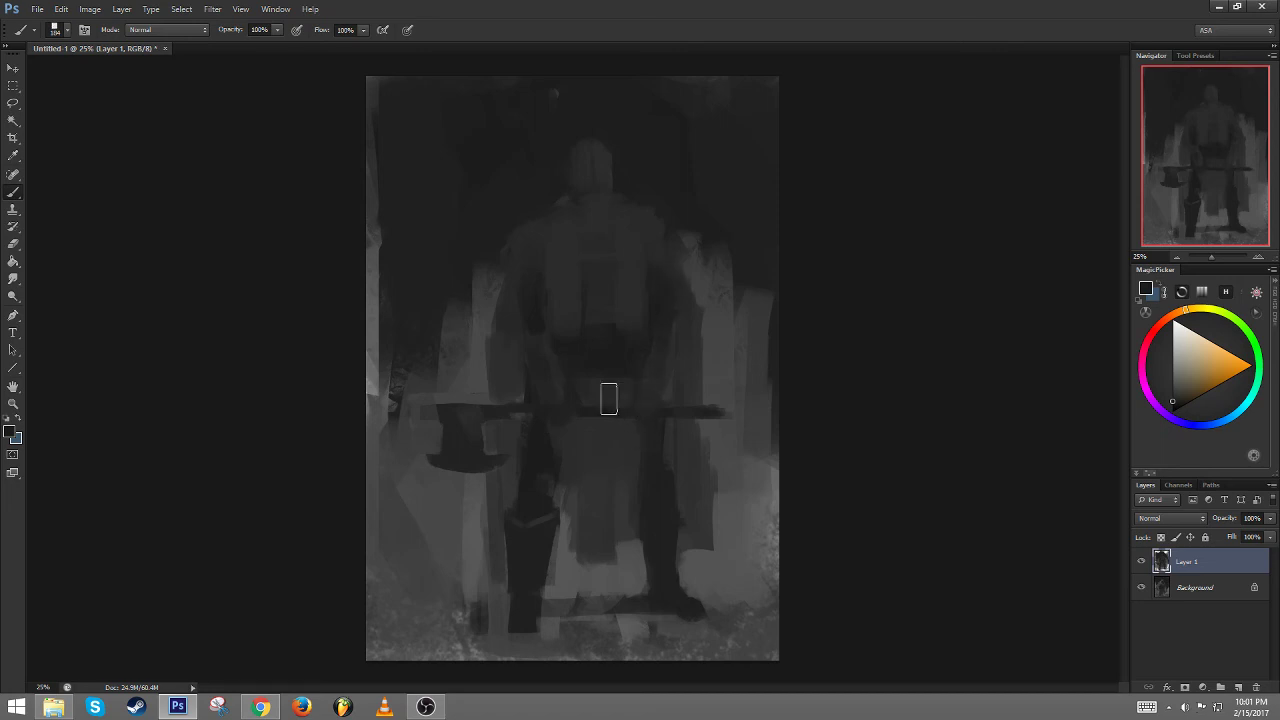
pyautogui.moveTo(605, 202); pyautogui.dragTo(593, 191)
pyautogui.keyDown('alt'); pyautogui.click(635, 192); pyautogui.keyUp('alt')
# Create a new layer and paint soft highlights on the head and both shoulders with a sampled light grey
pyautogui.keyDown('alt'); pyautogui.click(751, 539); pyautogui.keyUp('alt')
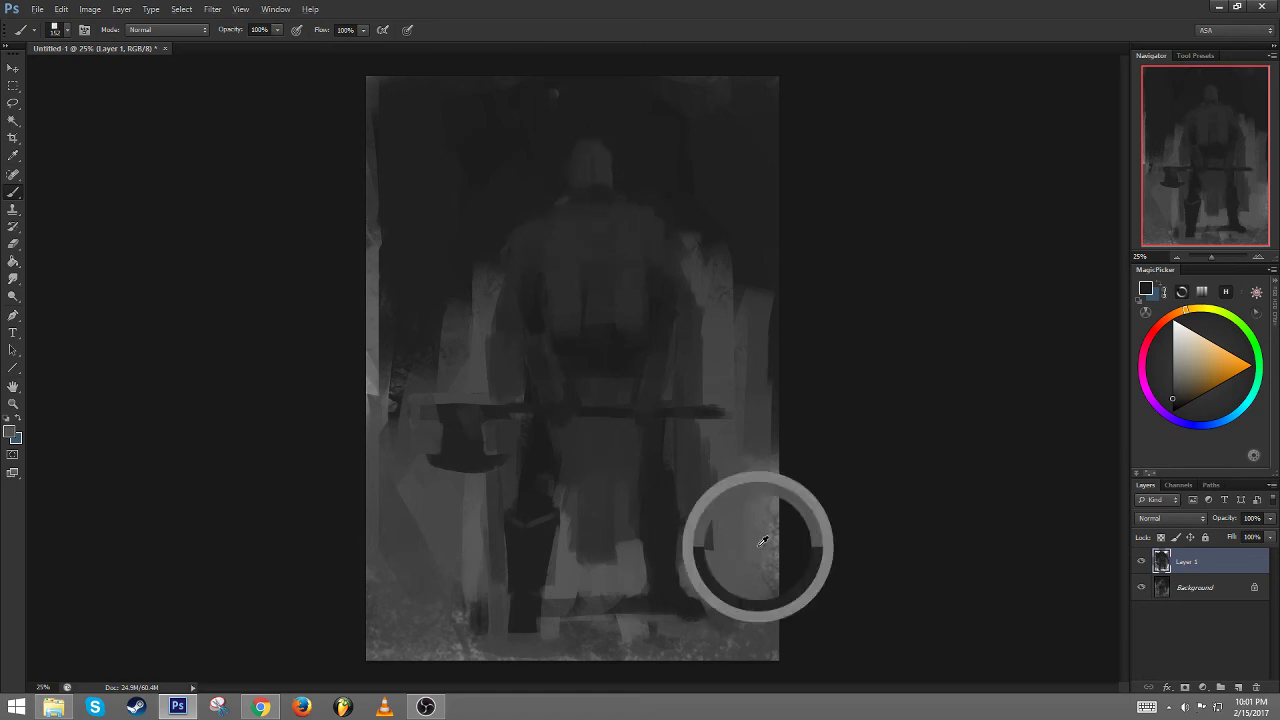
pyautogui.click(1238, 688)
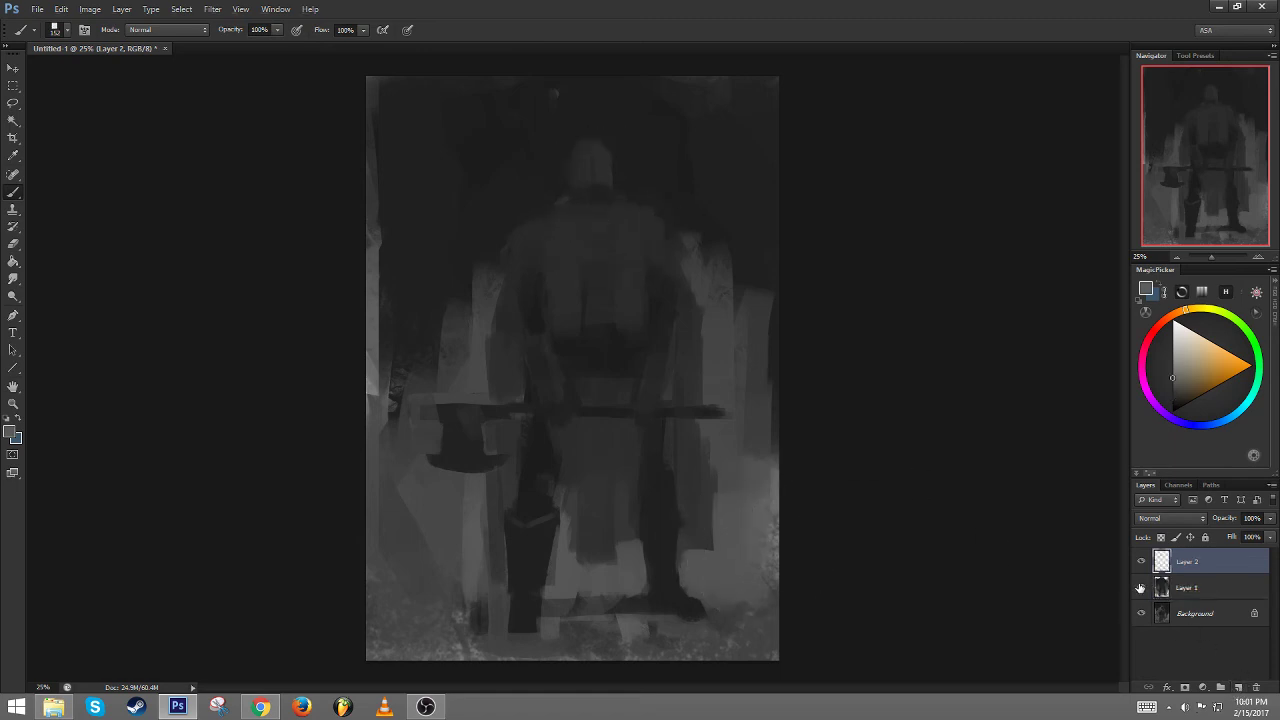
pyautogui.moveTo(602, 150)
pyautogui.mouseDown()
pyautogui.moveTo(584, 177)
pyautogui.moveTo(584, 148)
pyautogui.moveTo(583, 165)
pyautogui.moveTo(602, 153)
pyautogui.moveTo(614, 169)
pyautogui.moveTo(591, 152)
pyautogui.moveTo(603, 166)
pyautogui.moveTo(584, 176)
pyautogui.moveTo(600, 151)
pyautogui.moveTo(612, 176)
pyautogui.moveTo(587, 148)
pyautogui.moveTo(589, 208)
pyautogui.moveTo(515, 240)
pyautogui.mouseUp()
pyautogui.keyDown('alt'); pyautogui.click(590, 146); pyautogui.keyUp('alt')
pyautogui.moveTo(633, 229)
pyautogui.mouseDown()
pyautogui.moveTo(657, 214)
pyautogui.moveTo(663, 240)
pyautogui.mouseUp()
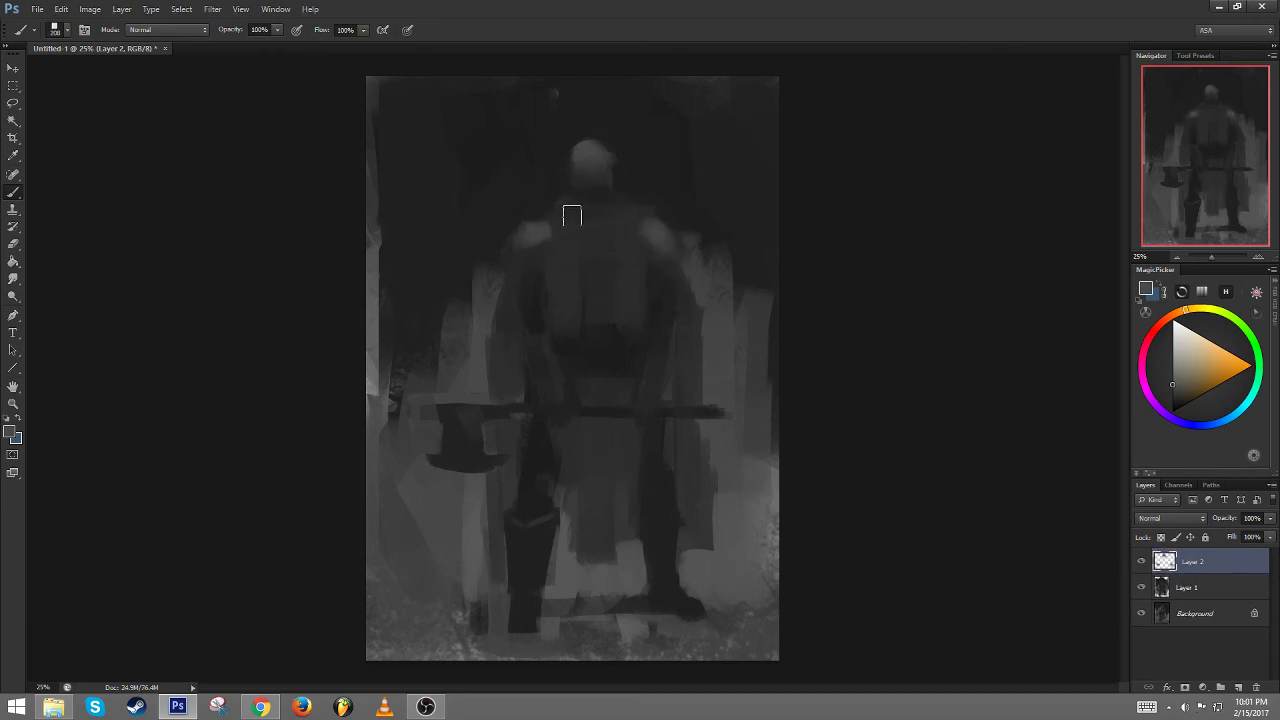
# Paint lighter vertical highlights down both chest panels, touch up the waist, and sample a dark grey from the far leg
pyautogui.moveTo(560, 214); pyautogui.dragTo(578, 264)
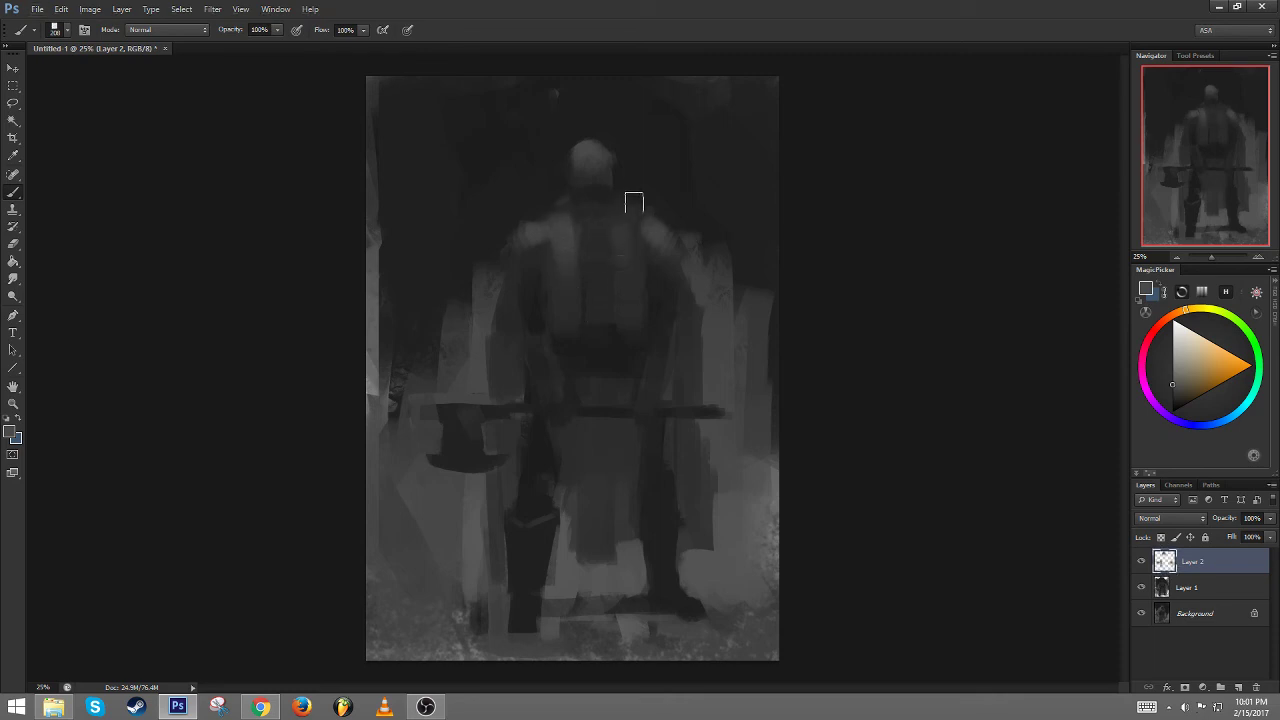
pyautogui.moveTo(631, 200); pyautogui.dragTo(626, 260)
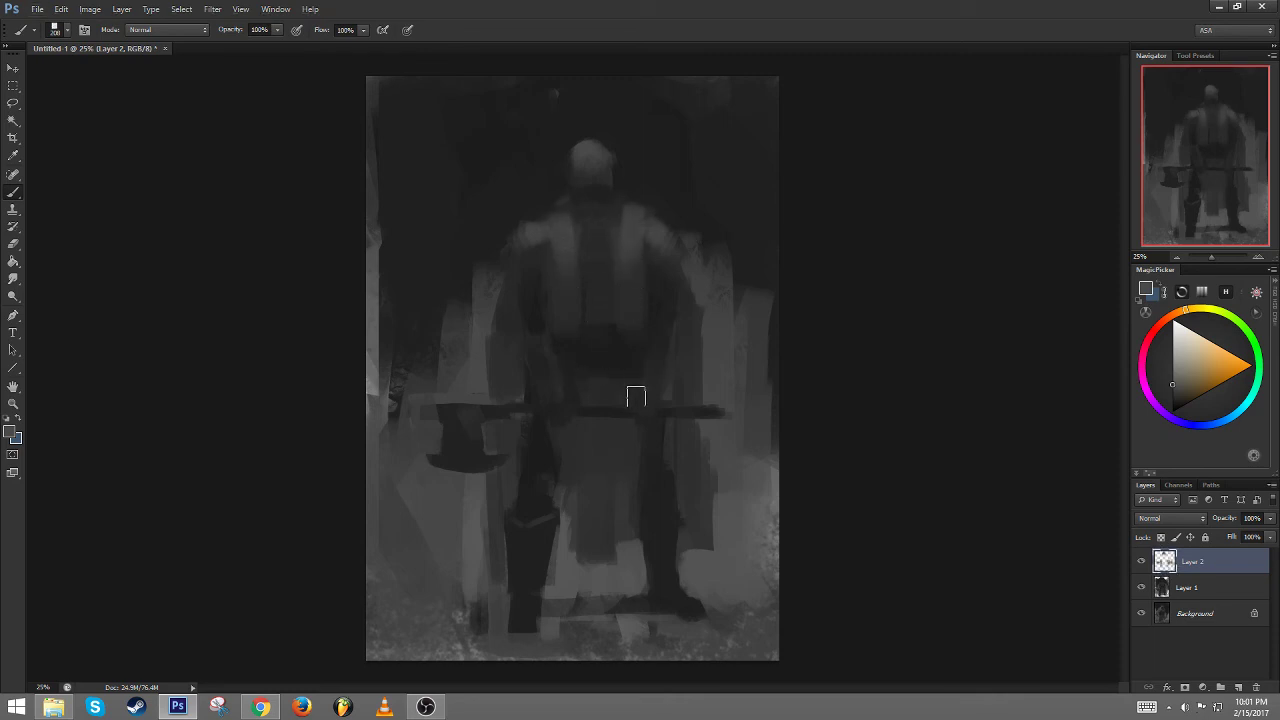
pyautogui.moveTo(603, 370); pyautogui.dragTo(642, 374)
pyautogui.keyDown('alt'); pyautogui.click(660, 540); pyautogui.keyUp('alt')
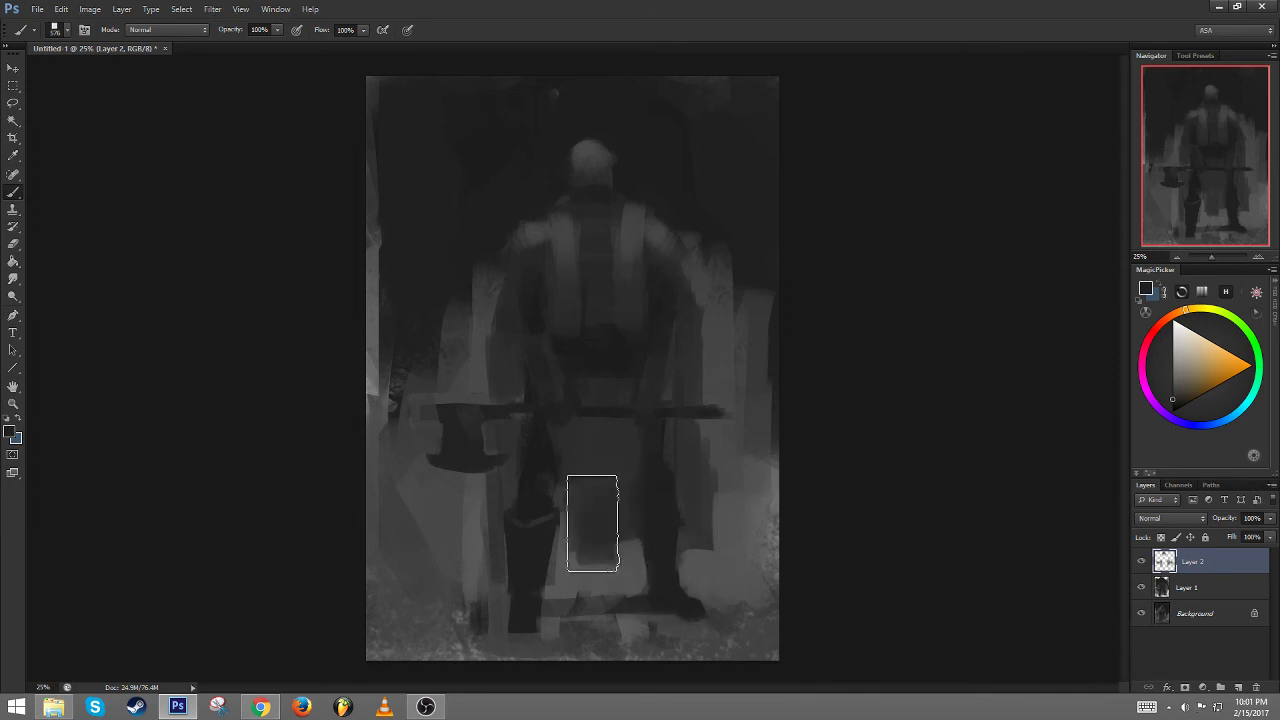
# Paint a dark hanging cloth between the legs and touch up the chest panel edge with sampled greys
pyautogui.moveTo(591, 524); pyautogui.dragTo(604, 535)
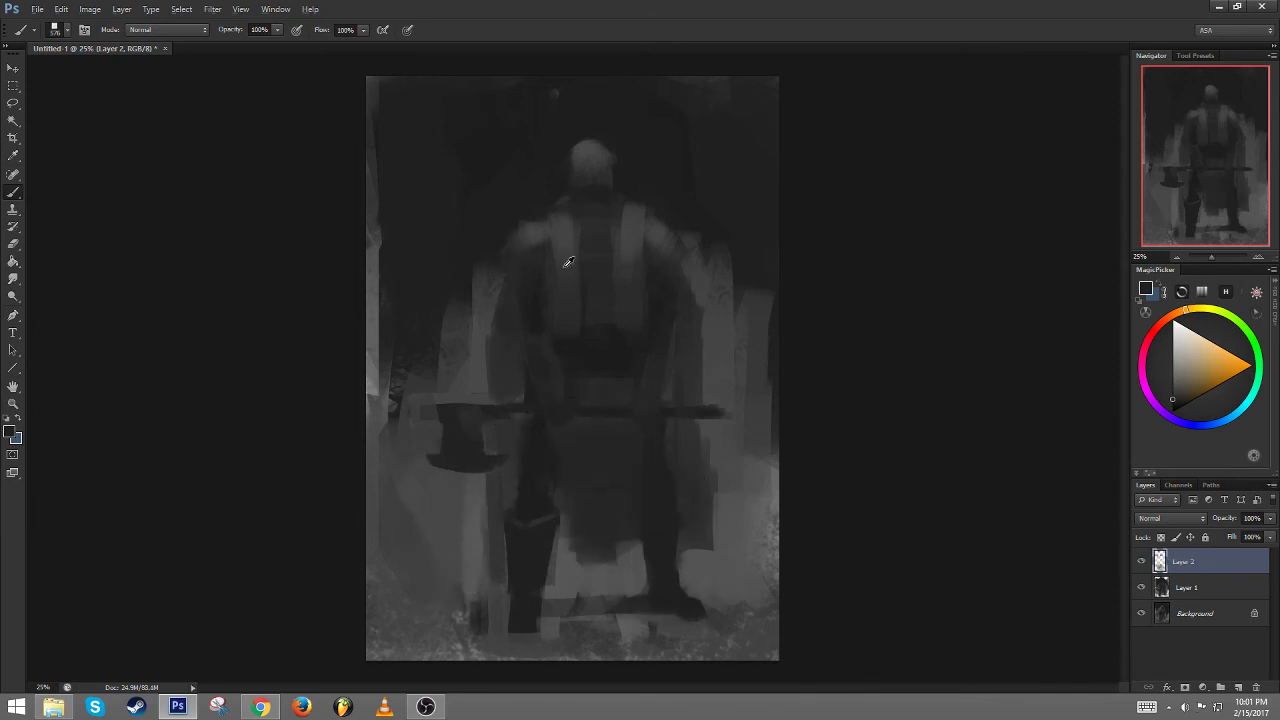
pyautogui.moveTo(571, 298)
pyautogui.mouseDown()
pyautogui.moveTo(552, 298)
pyautogui.moveTo(561, 335)
pyautogui.moveTo(549, 315)
pyautogui.mouseUp()
pyautogui.keyDown('alt'); pyautogui.click(530, 302); pyautogui.keyUp('alt')
pyautogui.moveTo(509, 230)
pyautogui.mouseDown()
pyautogui.moveTo(526, 260)
pyautogui.moveTo(525, 247)
pyautogui.mouseUp()
pyautogui.hotkey('ctrl', 'z')
# Cover the upper chest highlights and the neck with sampled dark greys
pyautogui.keyDown('alt'); pyautogui.click(649, 238); pyautogui.keyUp('alt')
pyautogui.moveTo(653, 346); pyautogui.dragTo(647, 351)
pyautogui.keyDown('alt'); pyautogui.click(684, 234); pyautogui.keyUp('alt')
pyautogui.keyDown('alt'); pyautogui.click(597, 236); pyautogui.keyUp('alt')
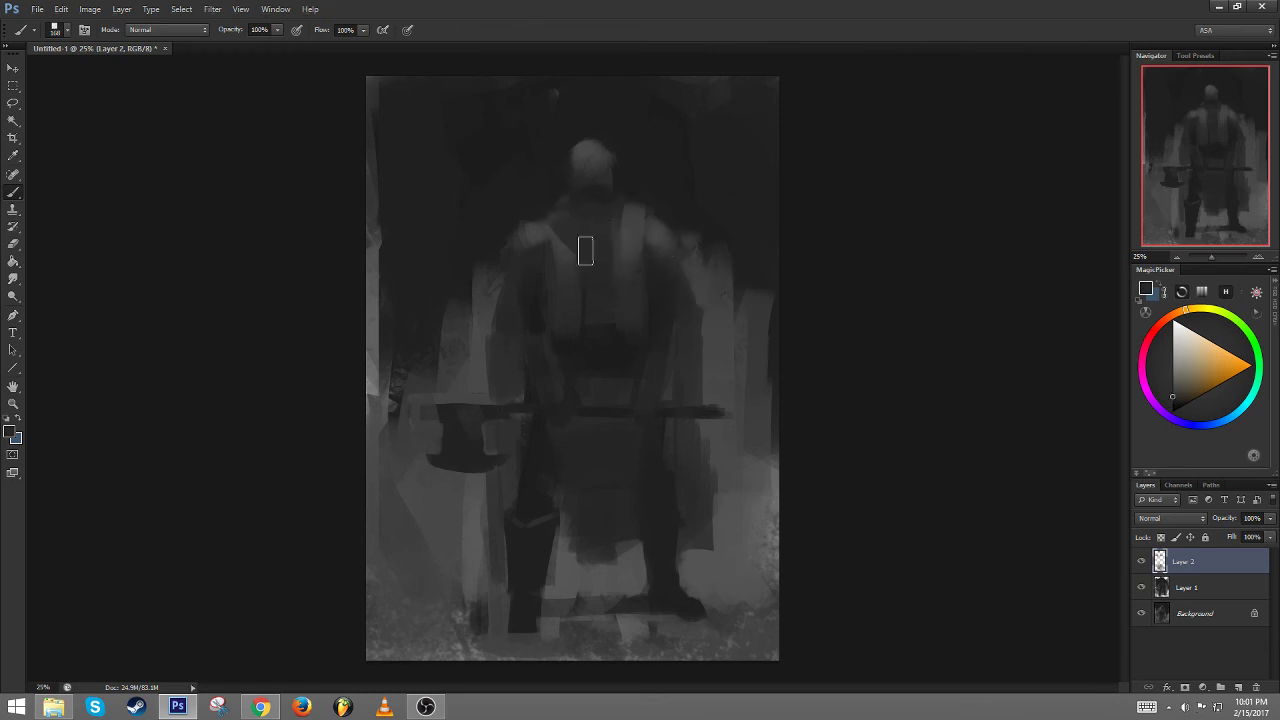
pyautogui.moveTo(556, 236)
pyautogui.mouseDown()
pyautogui.moveTo(593, 255)
pyautogui.moveTo(628, 249)
pyautogui.mouseUp()
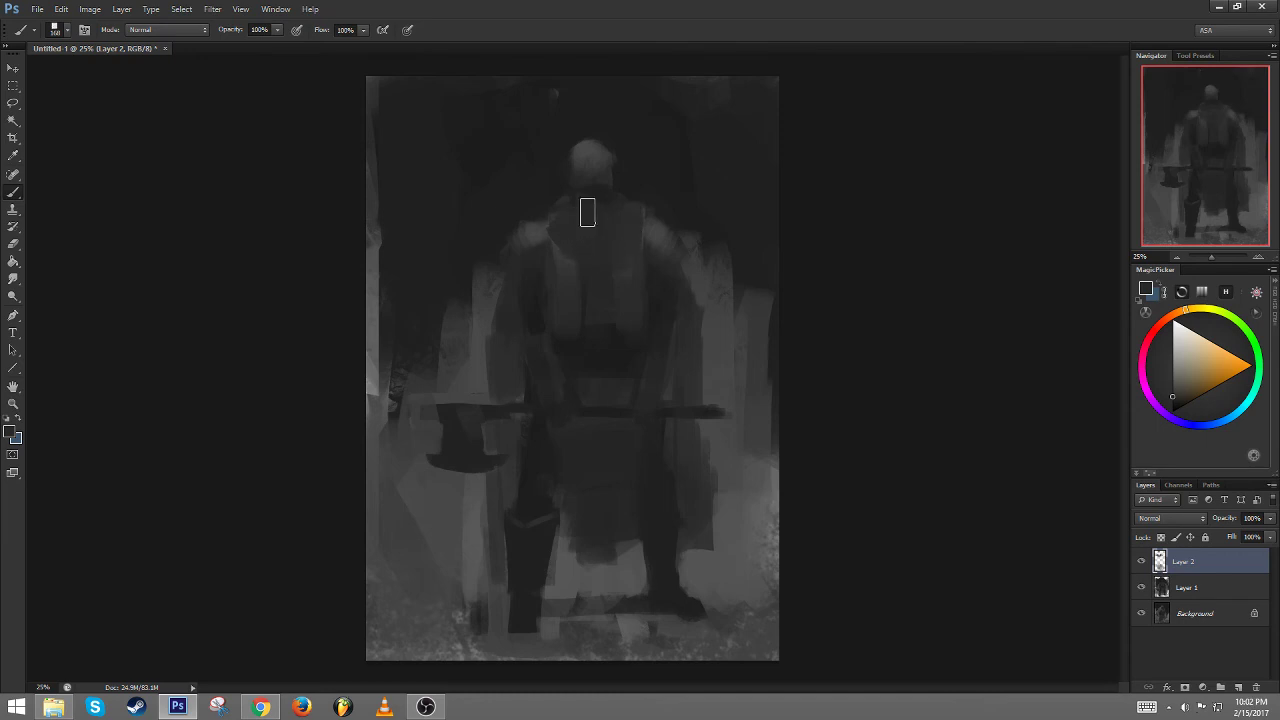
pyautogui.moveTo(619, 182); pyautogui.dragTo(601, 181)
# Paint a dark hood around the head, flip the canvas horizontally, and blend the hood into the shoulders
pyautogui.keyDown('alt'); pyautogui.click(553, 149); pyautogui.keyUp('alt')
pyautogui.hotkey('ctrl', 'shift', 'h')
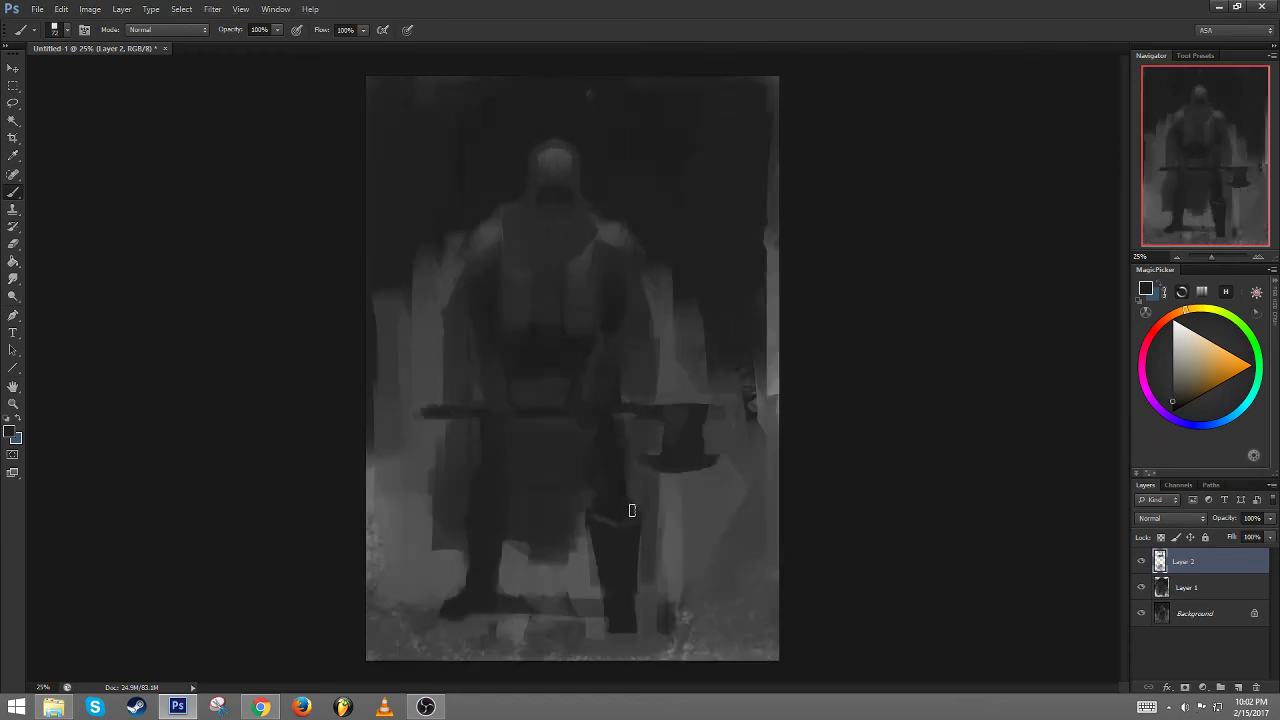
pyautogui.keyDown('alt'); pyautogui.click(598, 223); pyautogui.keyUp('alt')
pyautogui.keyDown('alt'); pyautogui.rightClick(556, 195); pyautogui.keyUp('alt')
pyautogui.keyDown('alt'); pyautogui.rightClick(552, 185); pyautogui.keyUp('alt')
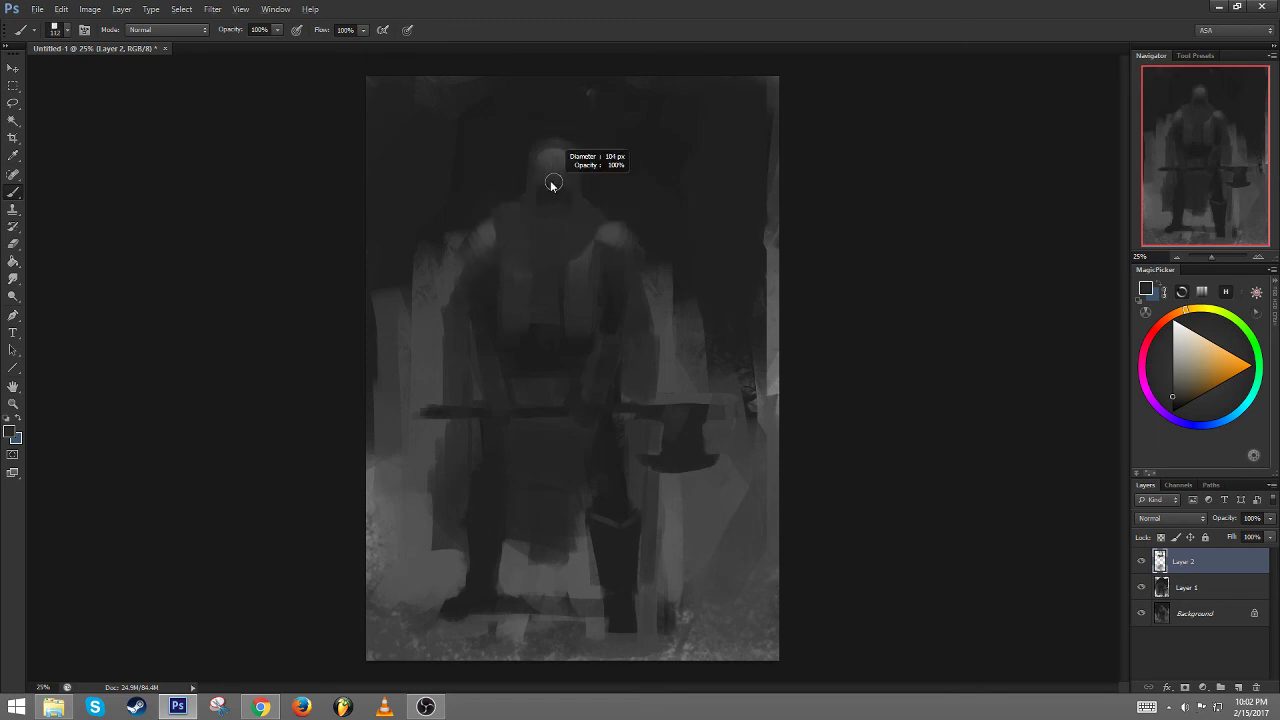
# Merge the chest panels into one draped cloth with a curved lower edge using sampled dark greys
pyautogui.keyDown('alt'); pyautogui.click(577, 252); pyautogui.keyUp('alt')
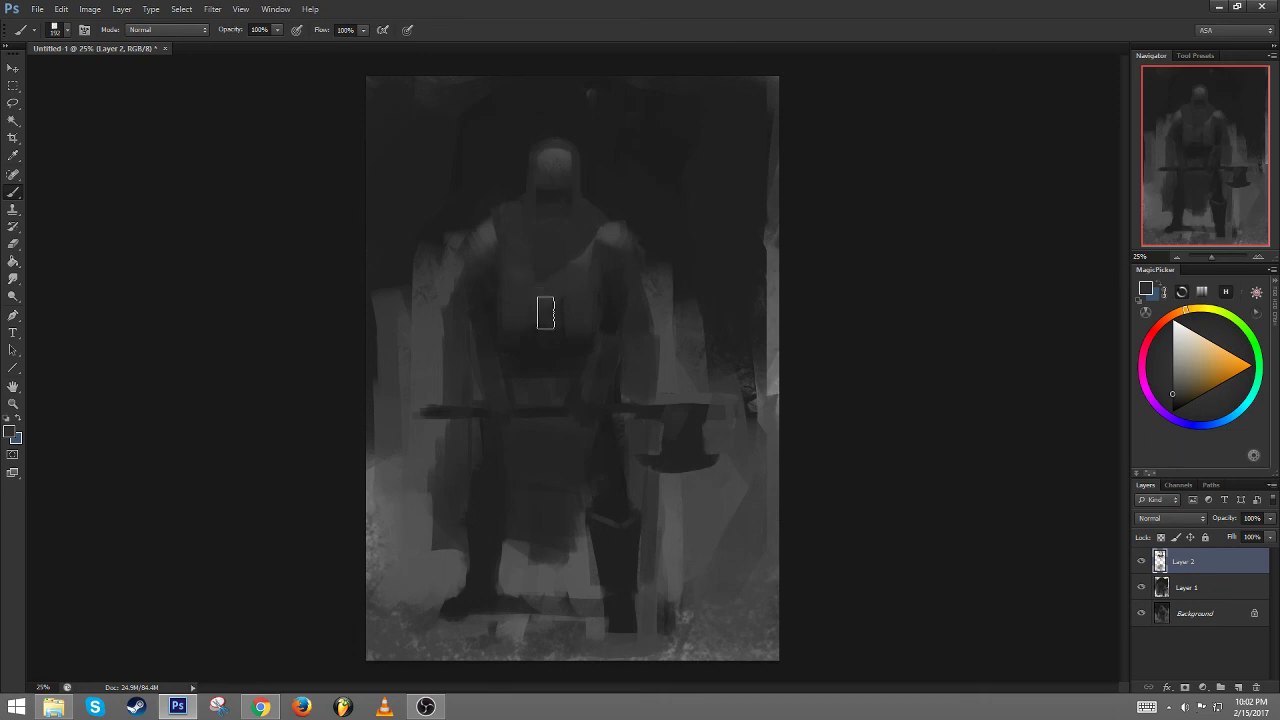
pyautogui.moveTo(545, 313)
pyautogui.mouseDown()
pyautogui.moveTo(573, 338)
pyautogui.moveTo(514, 345)
pyautogui.moveTo(564, 357)
pyautogui.moveTo(561, 334)
pyautogui.moveTo(510, 299)
pyautogui.moveTo(602, 287)
pyautogui.moveTo(494, 325)
pyautogui.moveTo(576, 292)
pyautogui.moveTo(541, 297)
pyautogui.mouseUp()
pyautogui.keyDown('alt'); pyautogui.click(523, 343); pyautogui.keyUp('alt')
pyautogui.keyDown('alt'); pyautogui.rightClick(597, 239); pyautogui.keyUp('alt')
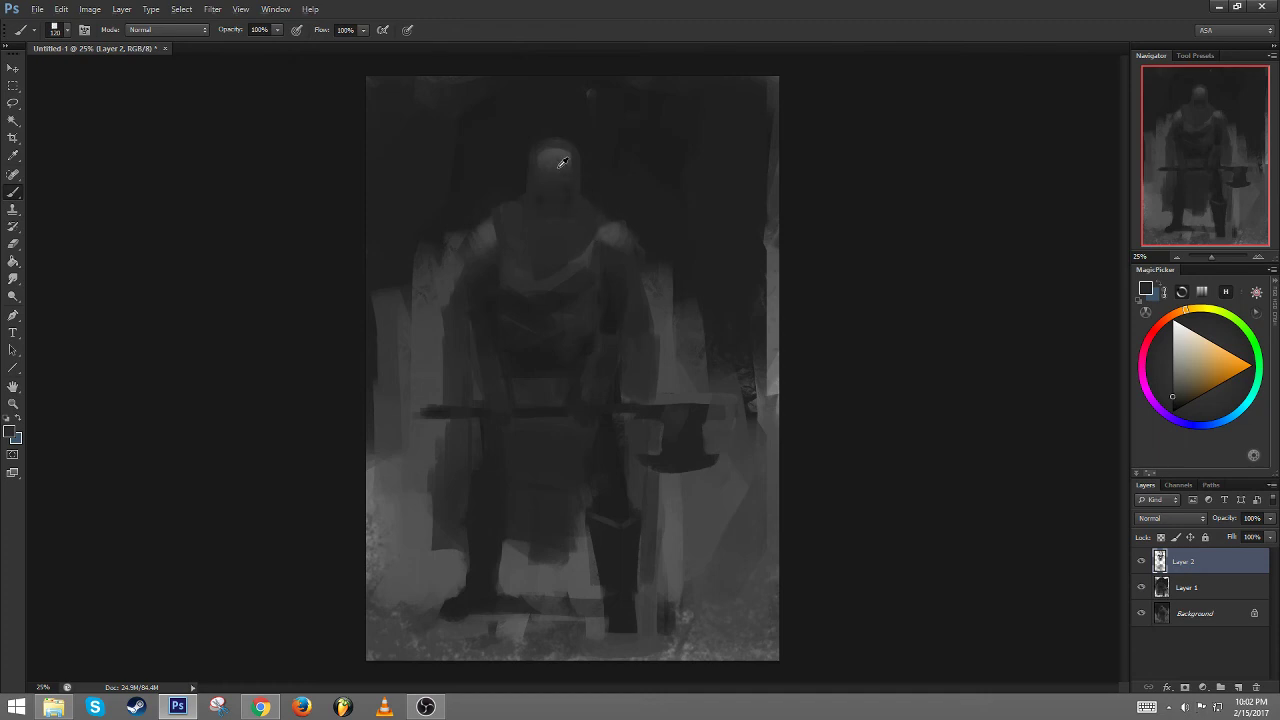
# Darken the lower face inside the hood with sampled greys and flip the canvas horizontally
pyautogui.keyDown('alt'); pyautogui.rightClick(565, 186); pyautogui.keyUp('alt')
pyautogui.keyDown('alt'); pyautogui.click(547, 167); pyautogui.keyUp('alt')
pyautogui.hotkey('ctrl', '0')
pyautogui.hotkey('ctrl', 'shift', 'h')
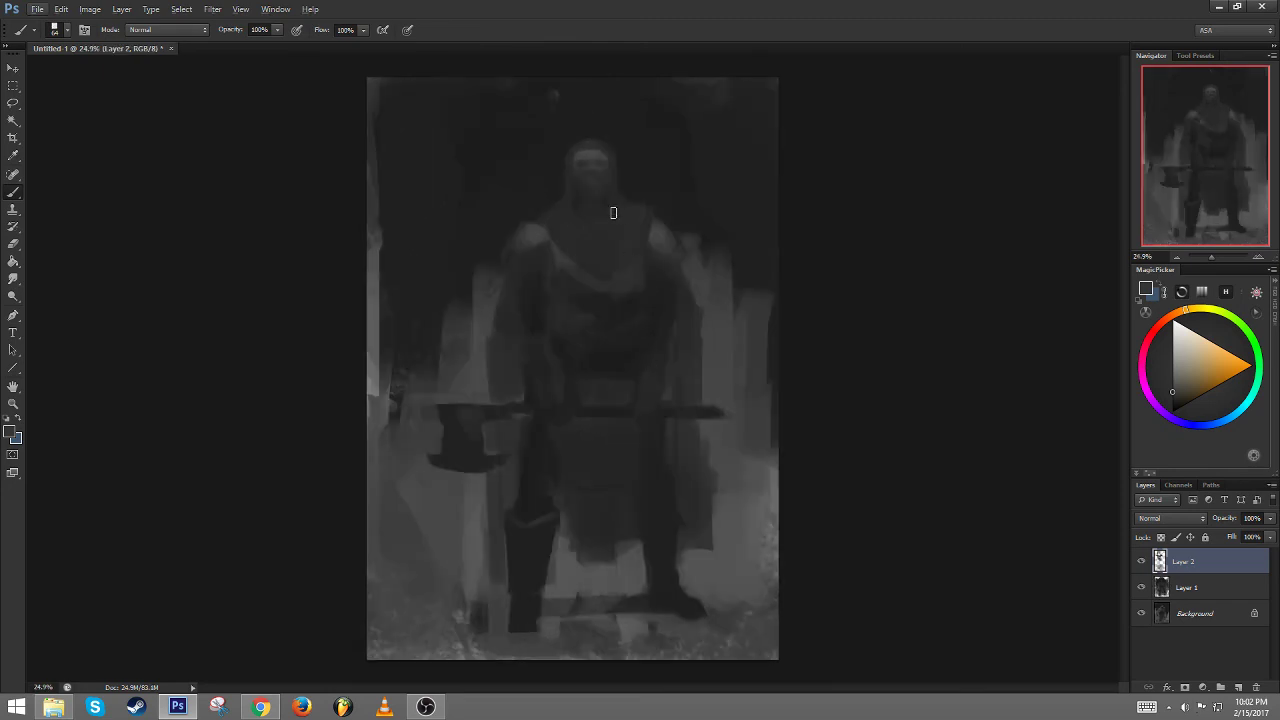
# Block in a skull face inside the hood, painting the eye sockets, nose and mouth with sampled greys
pyautogui.keyDown('alt'); pyautogui.rightClick(596, 164); pyautogui.keyUp('alt')
pyautogui.keyDown('alt'); pyautogui.click(629, 167); pyautogui.keyUp('alt')
pyautogui.keyDown('alt'); pyautogui.click(631, 162); pyautogui.keyUp('alt')
pyautogui.keyDown('alt'); pyautogui.click(595, 150); pyautogui.keyUp('alt')
pyautogui.keyDown('alt'); pyautogui.click(614, 176); pyautogui.keyUp('alt')
pyautogui.moveTo(591, 182); pyautogui.dragTo(597, 182)
pyautogui.keyDown('alt'); pyautogui.rightClick(588, 161); pyautogui.keyUp('alt')
pyautogui.moveTo(584, 164)
pyautogui.mouseDown()
pyautogui.moveTo(582, 188)
pyautogui.moveTo(600, 167)
pyautogui.moveTo(600, 186)
pyautogui.mouseUp()
# Refine the skull's brow, cheeks and jaw against the hood with sampled light and dark greys
pyautogui.keyDown('alt'); pyautogui.click(602, 168); pyautogui.keyUp('alt')
pyautogui.keyDown('alt'); pyautogui.click(594, 154); pyautogui.keyUp('alt')
pyautogui.keyDown('alt'); pyautogui.click(599, 157); pyautogui.keyUp('alt')
pyautogui.press(']')
pyautogui.keyDown('alt'); pyautogui.click(590, 178); pyautogui.keyUp('alt')
pyautogui.keyDown('alt'); pyautogui.click(609, 196); pyautogui.keyUp('alt')
pyautogui.press('alt')
# Flip the canvas horizontally and brighten the skull's brow and forehead with a small brush and sampled light grey
pyautogui.hotkey('ctrl', 'shift', 'h')
pyautogui.scroll(-1, 680, 430)
pyautogui.keyDown('alt'); pyautogui.rightClick(571, 188); pyautogui.keyUp('alt')
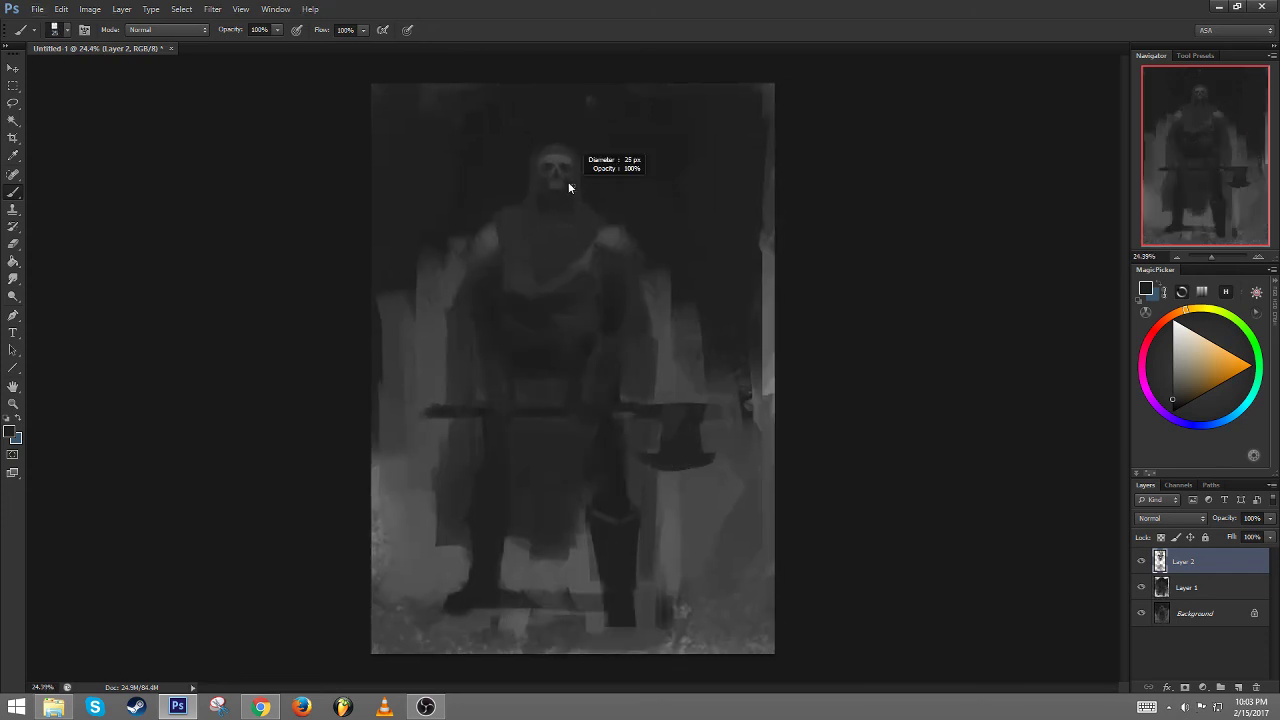
pyautogui.keyDown('alt'); pyautogui.click(562, 165); pyautogui.keyUp('alt')
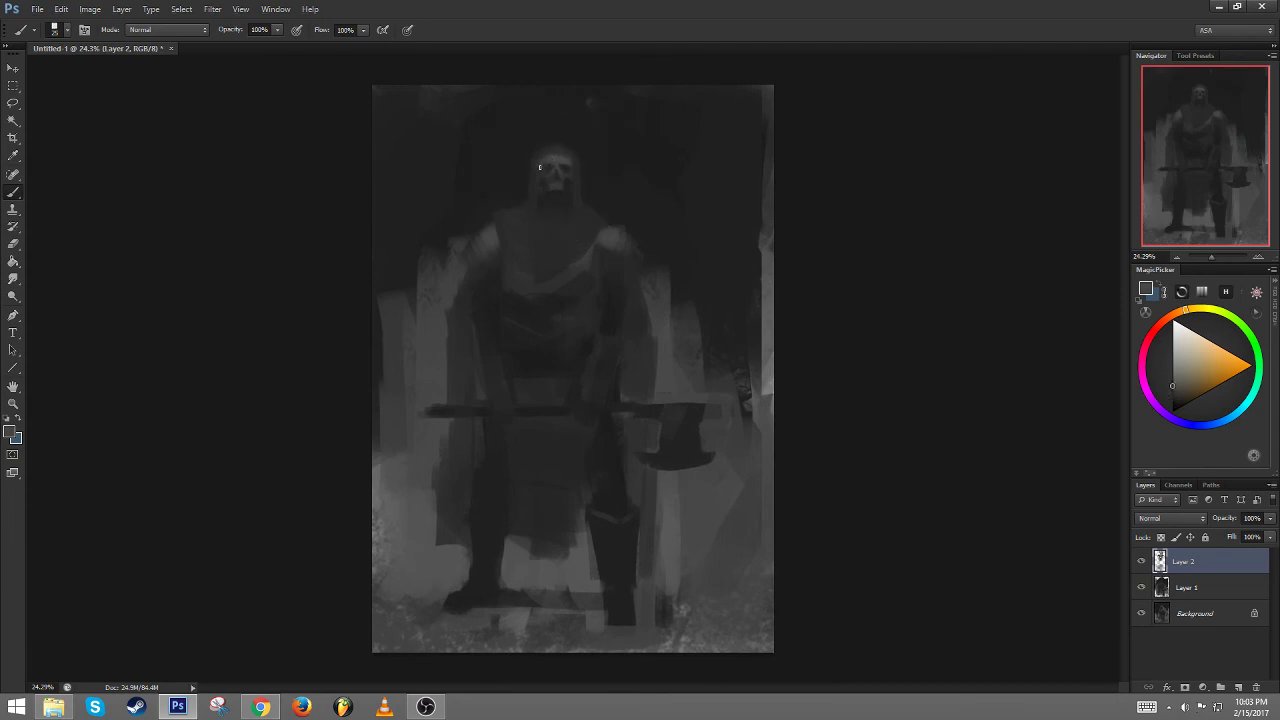
pyautogui.keyDown('alt'); pyautogui.click(770, 389); pyautogui.keyUp('alt')
pyautogui.moveTo(560, 160); pyautogui.dragTo(557, 167)
pyautogui.moveTo(560, 148); pyautogui.dragTo(547, 152)
# Adjust the brush size and refine the skull's forehead and the hood's edge with sampled greys
pyautogui.keyDown('alt'); pyautogui.rightClick(554, 148); pyautogui.keyUp('alt')
pyautogui.keyDown('alt'); pyautogui.click(577, 147); pyautogui.keyUp('alt')
pyautogui.keyDown('alt'); pyautogui.click(556, 178); pyautogui.keyUp('alt')
pyautogui.keyDown('alt'); pyautogui.click(546, 152); pyautogui.keyUp('alt')
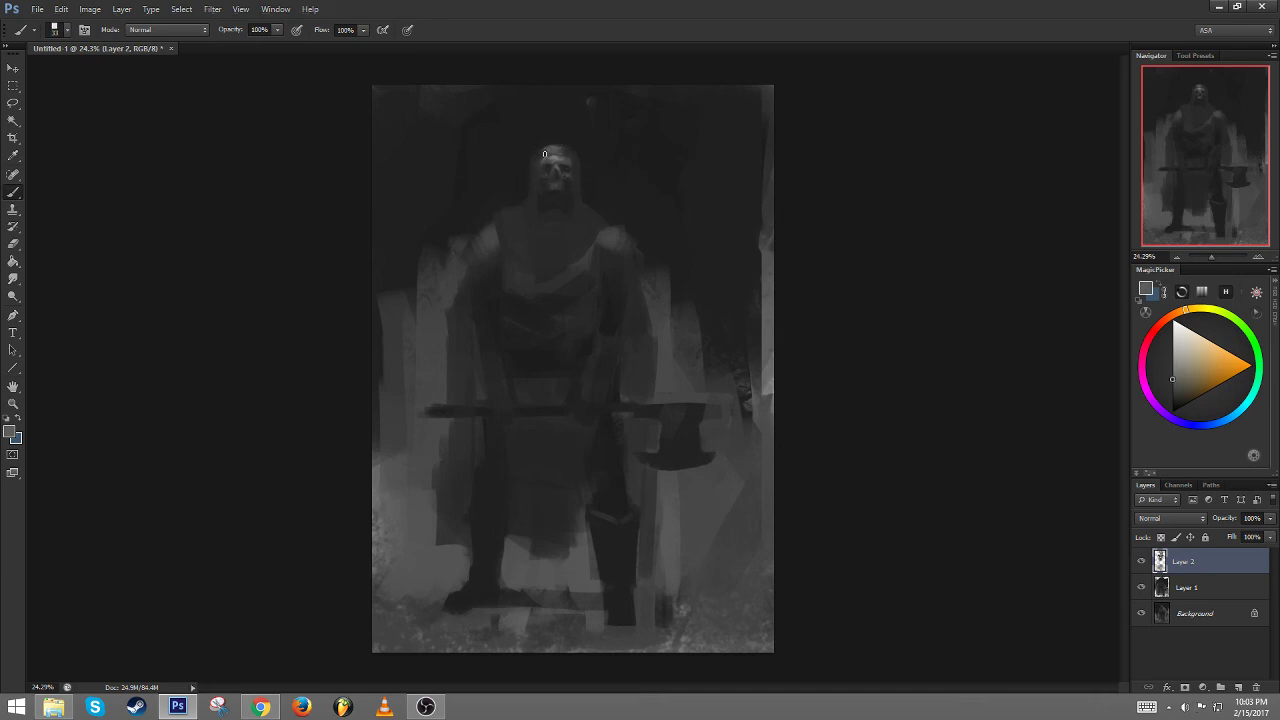
# Tone down the highlight on the axe-head-side shoulder and the chest cloth with a sampled dark grey
pyautogui.keyDown('alt'); pyautogui.click(597, 217); pyautogui.keyUp('alt')
pyautogui.moveTo(550, 231); pyautogui.dragTo(564, 231)
pyautogui.moveTo(596, 222)
pyautogui.mouseDown()
pyautogui.moveTo(592, 236)
pyautogui.moveTo(628, 239)
pyautogui.mouseUp()
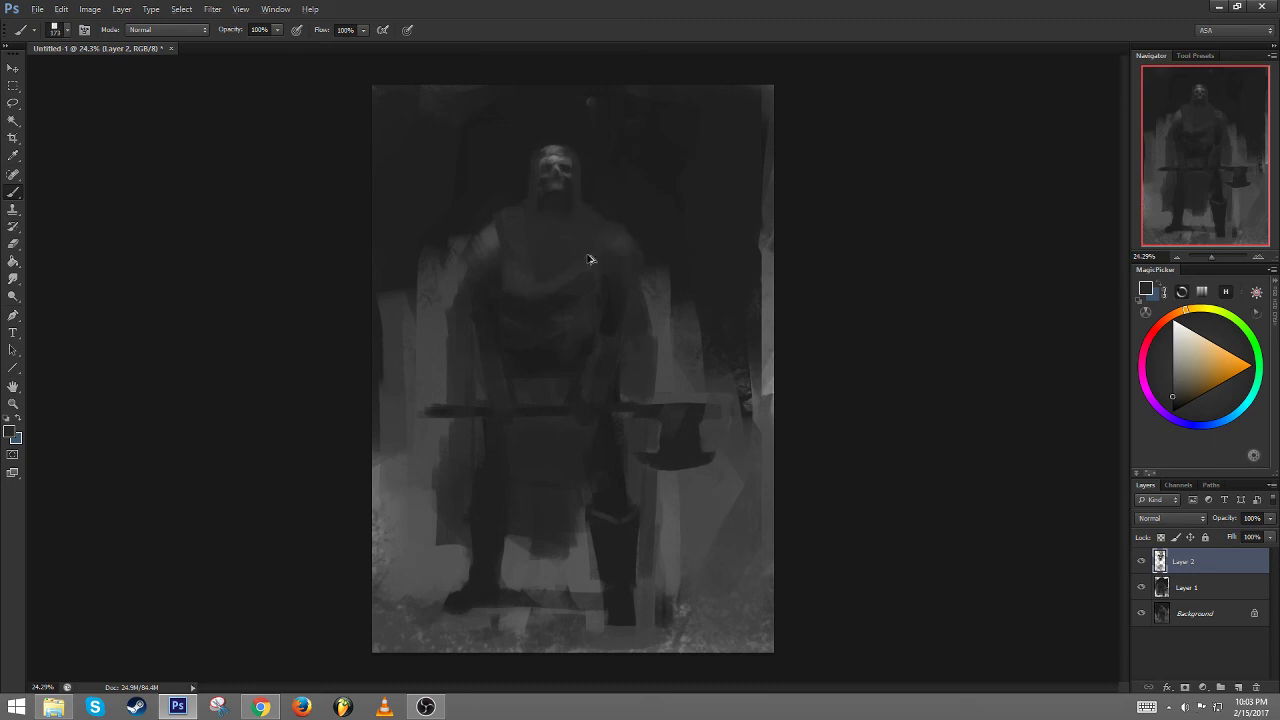
pyautogui.moveTo(555, 276); pyautogui.dragTo(537, 277)
# Reshape the highlight on the shoulder opposite the axe head and shade the hood beside the jaw with sampled greys
pyautogui.keyDown('alt'); pyautogui.click(592, 228); pyautogui.keyUp('alt')
pyautogui.keyDown('alt'); pyautogui.click(479, 241); pyautogui.keyUp('alt')
pyautogui.moveTo(464, 226); pyautogui.dragTo(478, 226)
pyautogui.moveTo(479, 221)
pyautogui.mouseDown()
pyautogui.moveTo(449, 243)
pyautogui.moveTo(483, 230)
pyautogui.mouseUp()
pyautogui.moveTo(582, 193); pyautogui.dragTo(560, 195)
pyautogui.keyDown('alt'); pyautogui.click(563, 190); pyautogui.keyUp('alt')
pyautogui.keyDown('alt'); pyautogui.rightClick(564, 208); pyautogui.keyUp('alt')
pyautogui.keyDown('alt'); pyautogui.click(668, 299); pyautogui.keyUp('alt')
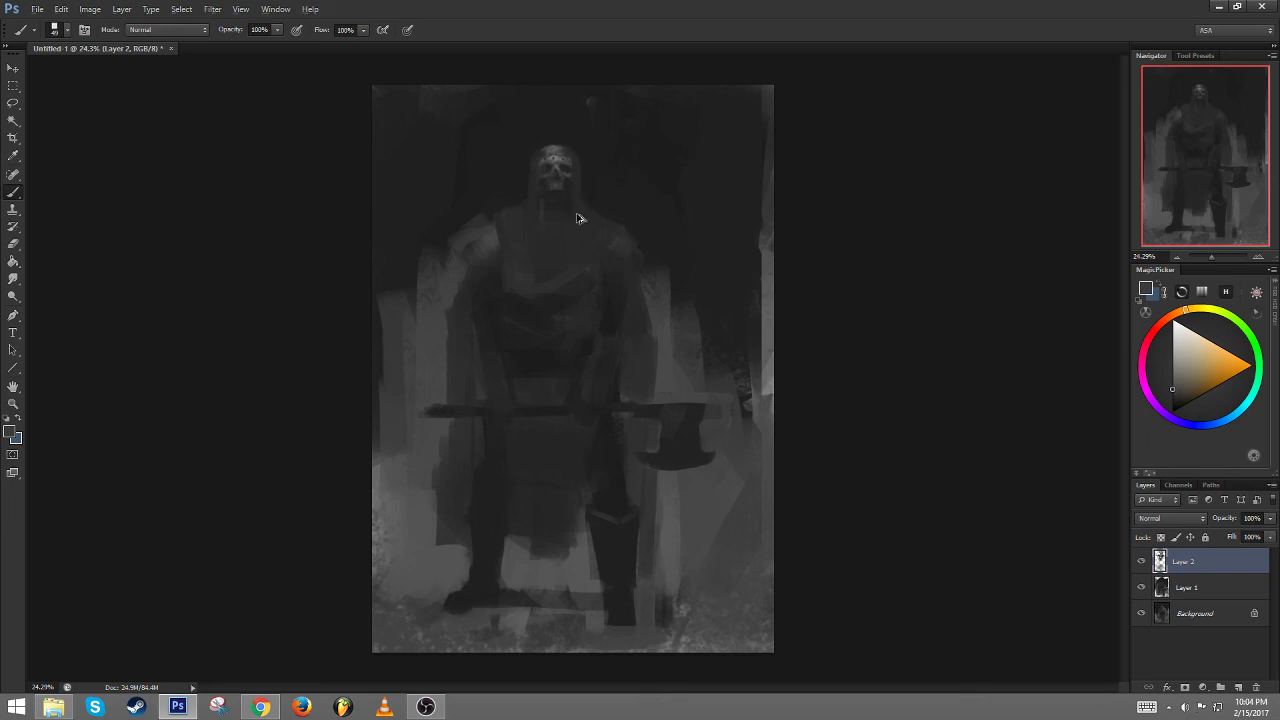
# Detail the skull's jaw and the hood around it with sampled greys, setting the brush opacity to 99%
pyautogui.keyDown('alt'); pyautogui.click(558, 200); pyautogui.keyUp('alt')
pyautogui.moveTo(574, 200)
pyautogui.mouseDown()
pyautogui.moveTo(558, 206)
pyautogui.moveTo(570, 220)
pyautogui.moveTo(599, 193)
pyautogui.moveTo(570, 201)
pyautogui.mouseUp()
pyautogui.keyDown('alt'); pyautogui.click(543, 197); pyautogui.keyUp('alt')
pyautogui.keyDown('alt'); pyautogui.click(769, 283); pyautogui.keyUp('alt')
pyautogui.keyDown('alt'); pyautogui.rightClick(555, 193); pyautogui.keyUp('alt')
pyautogui.keyDown('alt'); pyautogui.rightClick(543, 196); pyautogui.keyUp('alt')
pyautogui.press('9')
pyautogui.press('9')
pyautogui.hotkey('ctrl', 'z')
# Paint draped hood folds around the neck and a narrow shadow below the skull's jaw with sampled greys
pyautogui.moveTo(556, 194); pyautogui.dragTo(562, 196)
pyautogui.keyDown('alt'); pyautogui.click(562, 198); pyautogui.keyUp('alt')
pyautogui.keyDown('alt'); pyautogui.click(546, 225); pyautogui.keyUp('alt')
pyautogui.keyDown('alt'); pyautogui.click(569, 210); pyautogui.keyUp('alt')
pyautogui.hotkey('alt', 'Tab')
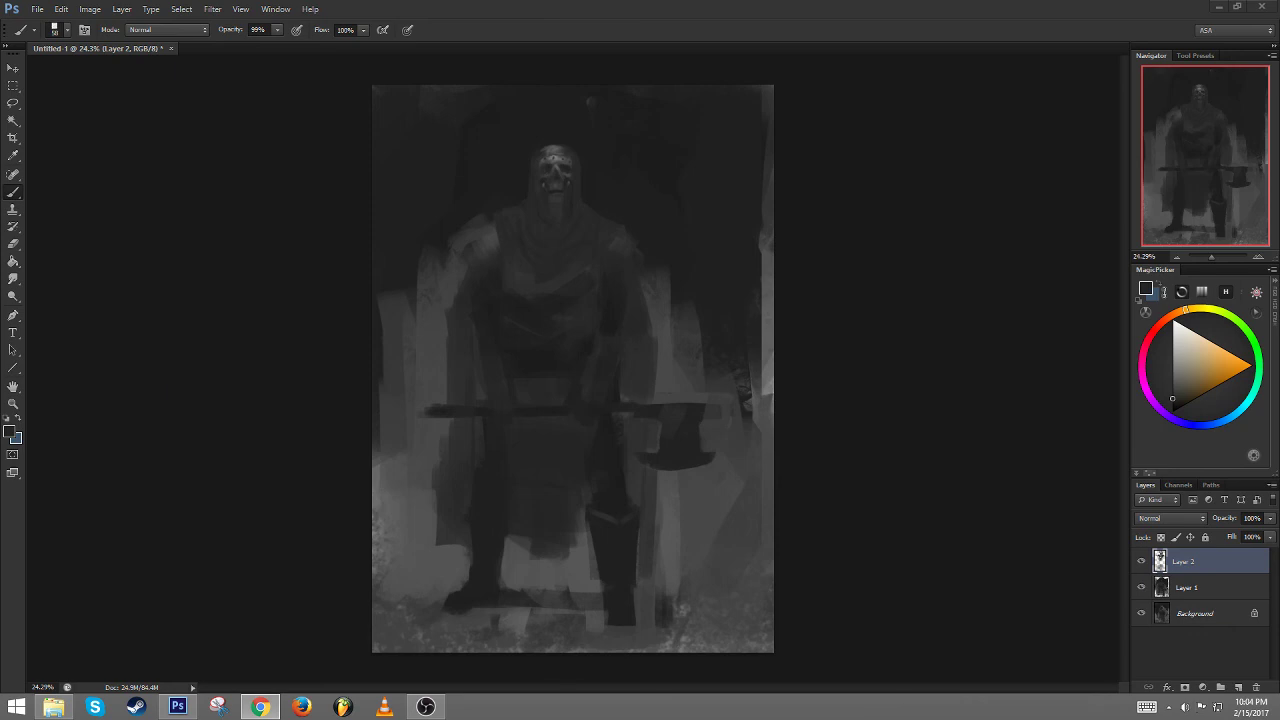
pyautogui.hotkey('alt', 'Tab')
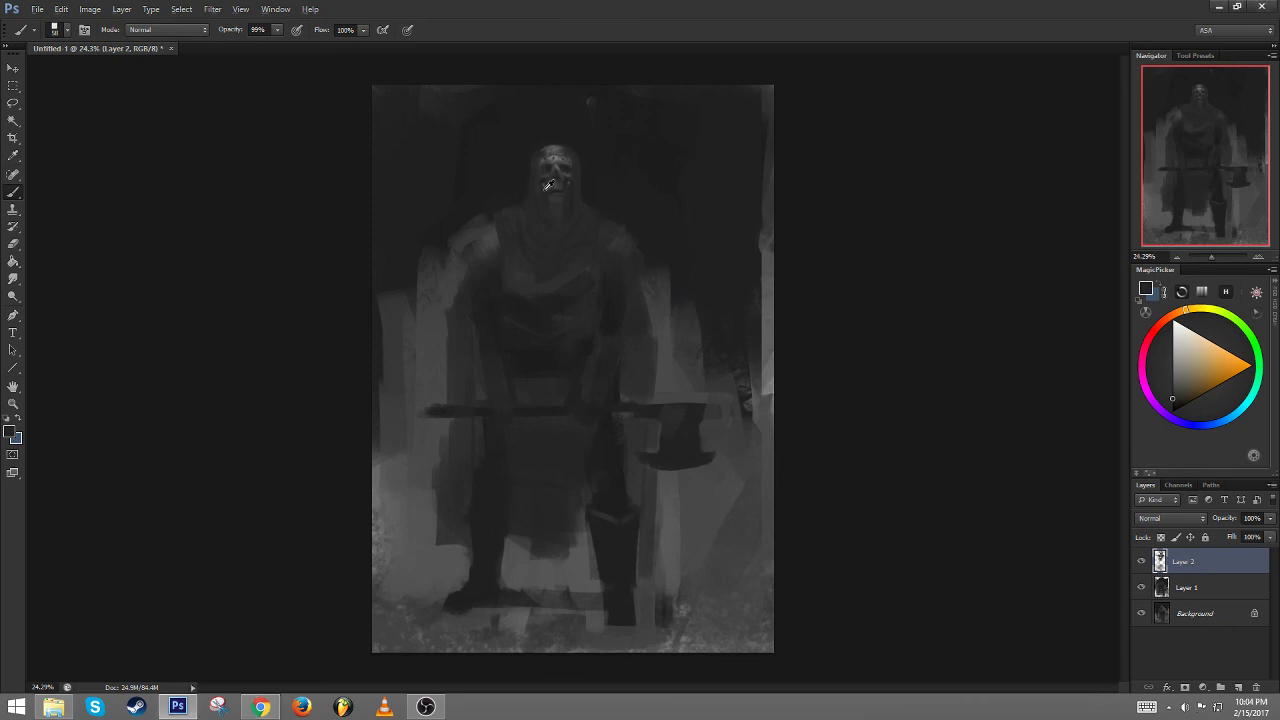
pyautogui.keyDown('alt'); pyautogui.click(571, 200); pyautogui.keyUp('alt')
pyautogui.keyDown('alt'); pyautogui.click(568, 208); pyautogui.keyUp('alt')
pyautogui.hotkey('alt', 'Tab')
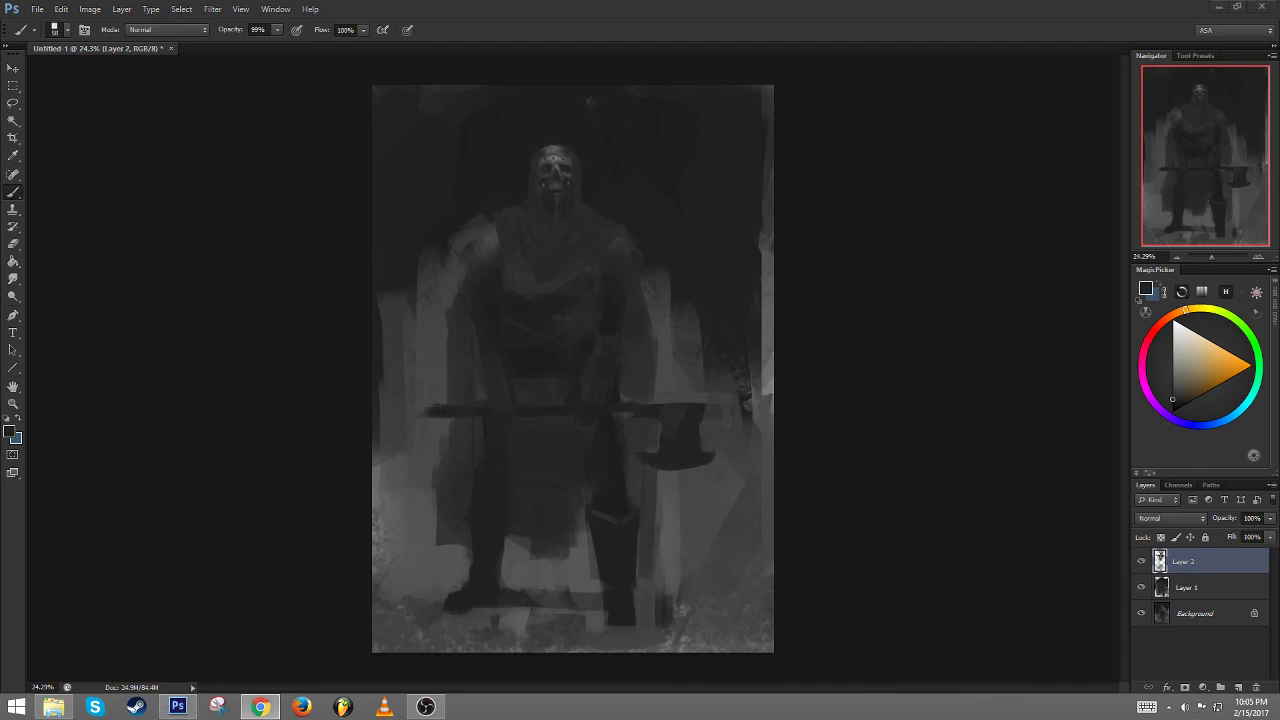
pyautogui.hotkey('alt', 'Tab')
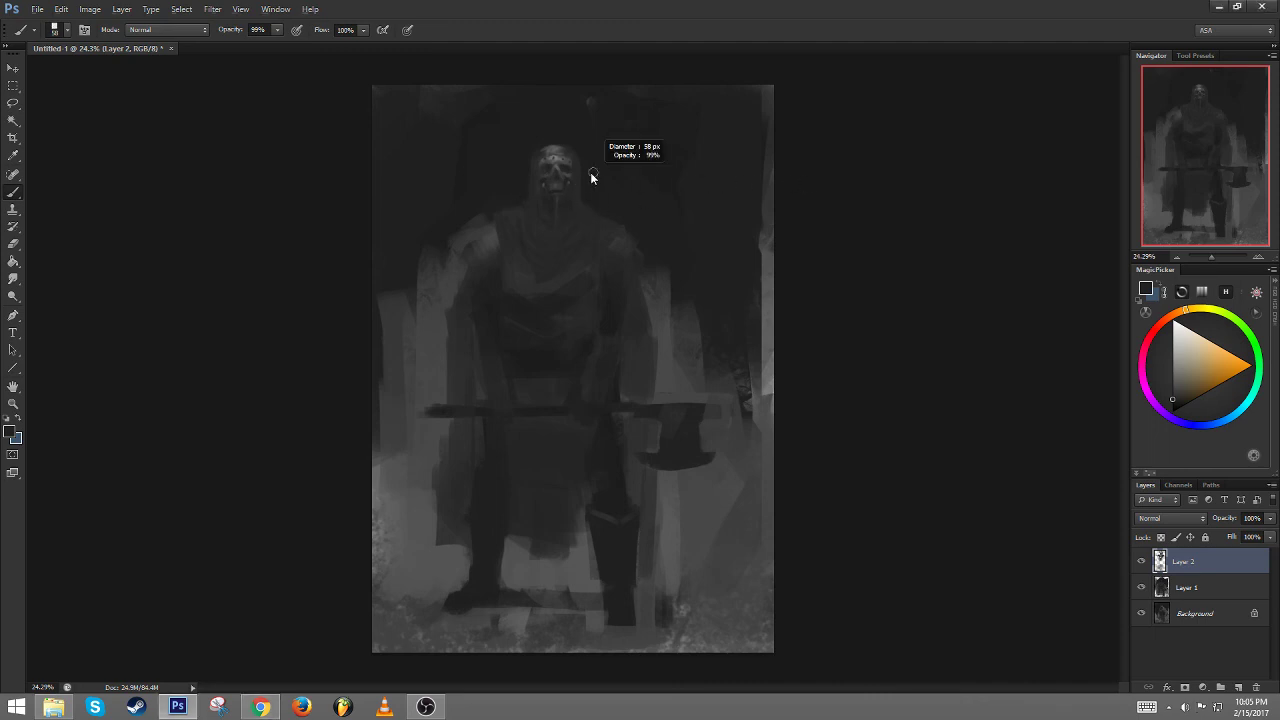
pyautogui.keyDown('alt'); pyautogui.click(553, 158); pyautogui.keyUp('alt')
pyautogui.click(557, 197)
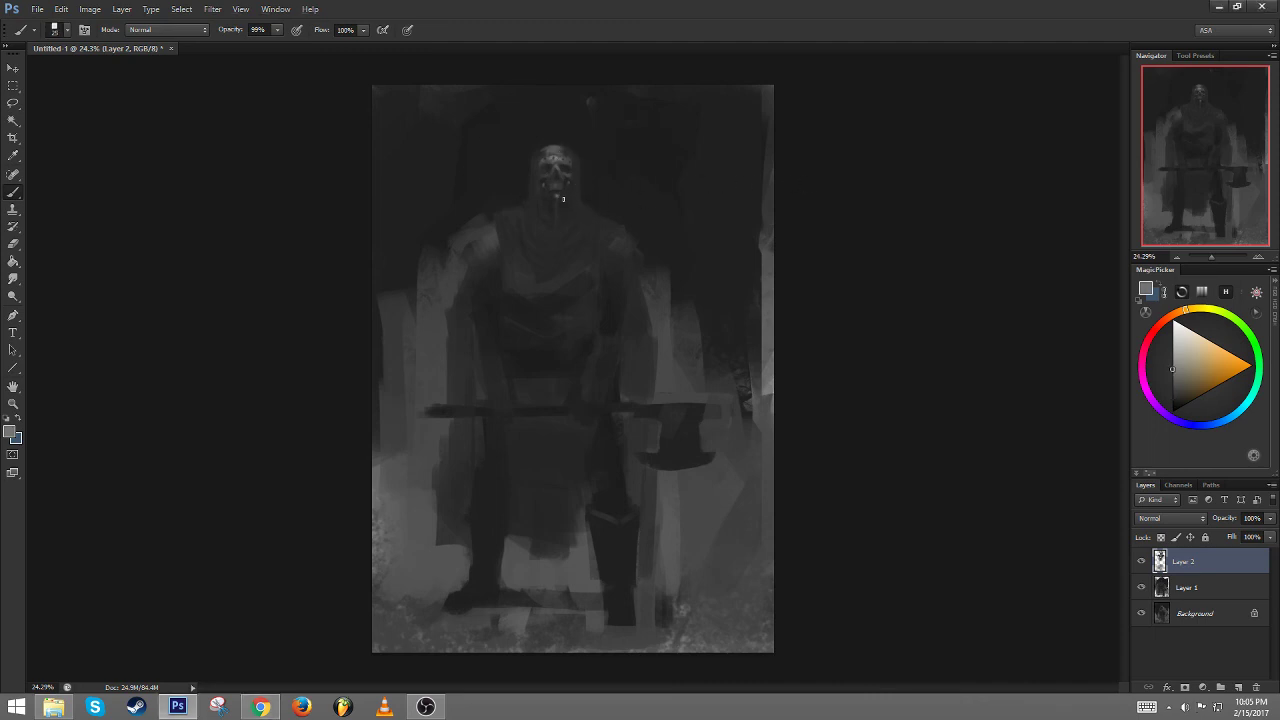
pyautogui.hotkey('ctrl', 'z')
pyautogui.keyDown('alt'); pyautogui.rightClick(553, 188); pyautogui.keyUp('alt')
pyautogui.hotkey('alt', 'Tab')
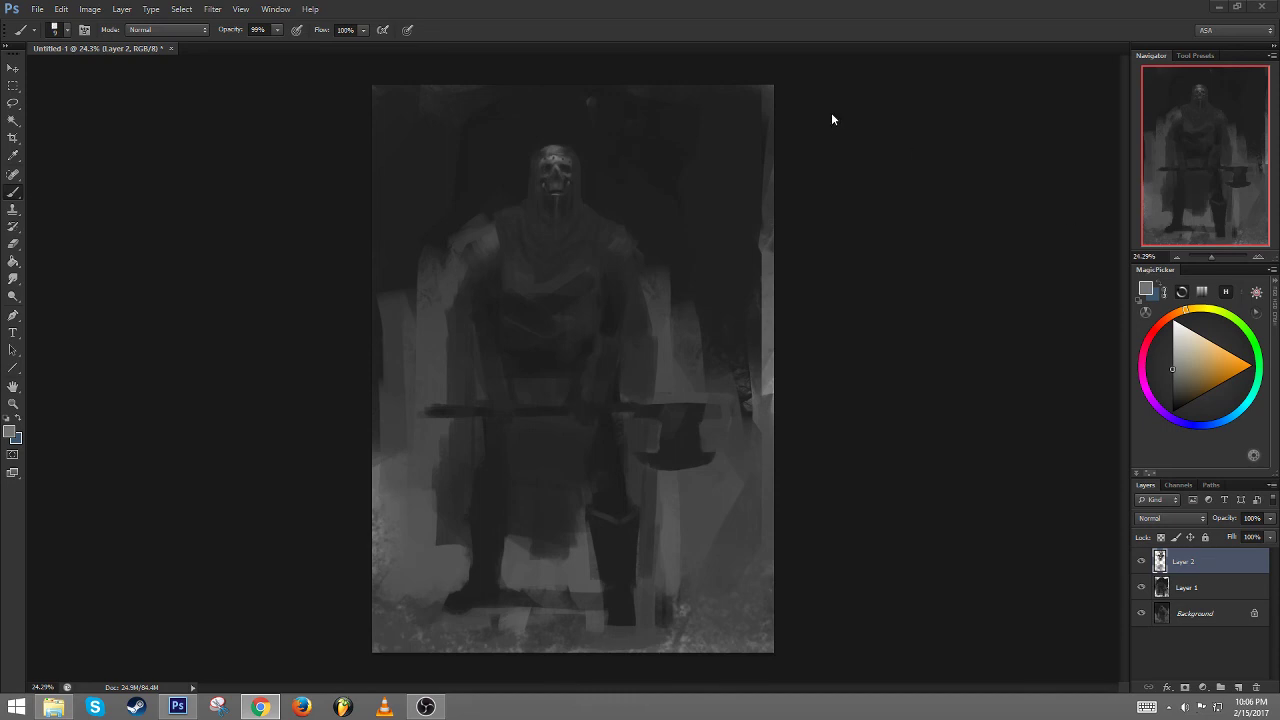
pyautogui.click(812, 403)
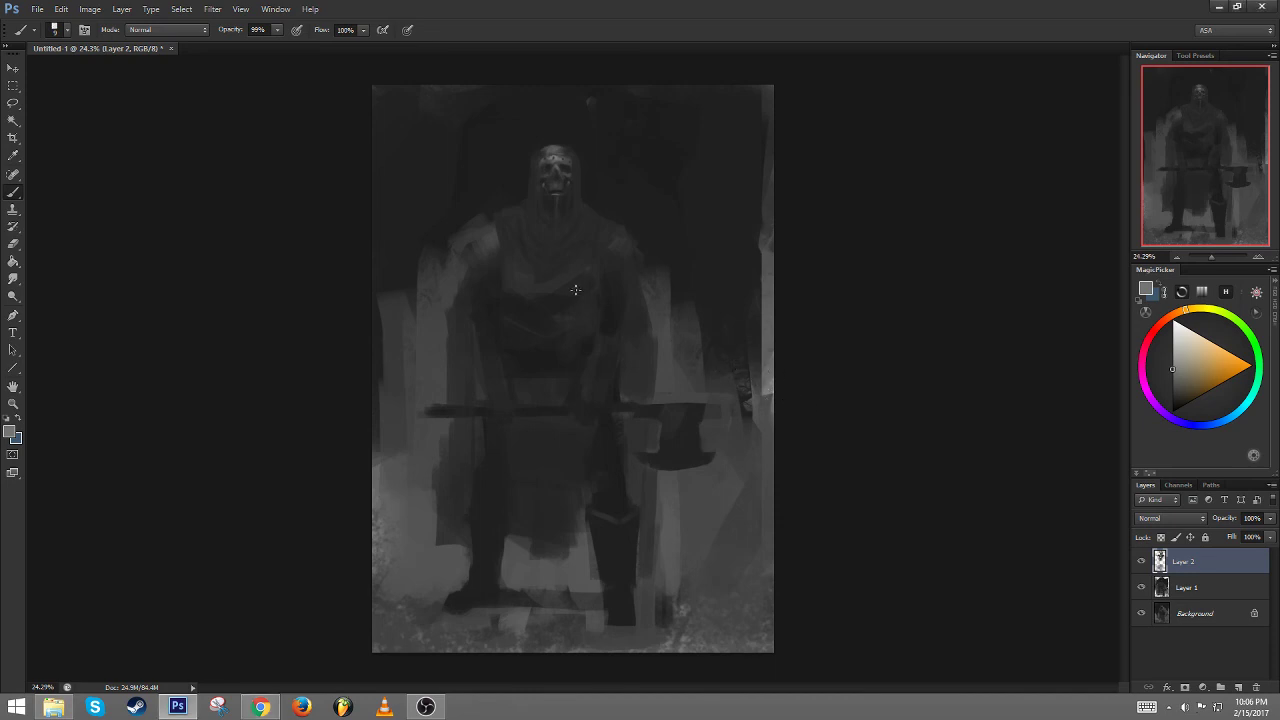
# Define the chest cloth's folds and draw dark lines along the shoulder and cloak edge opposite the axe head
pyautogui.moveTo(521, 261); pyautogui.dragTo(529, 265)
pyautogui.moveTo(455, 260)
pyautogui.mouseDown()
pyautogui.moveTo(441, 393)
pyautogui.moveTo(467, 231)
pyautogui.moveTo(492, 282)
pyautogui.moveTo(477, 404)
pyautogui.moveTo(464, 451)
pyautogui.moveTo(434, 414)
pyautogui.moveTo(426, 536)
pyautogui.mouseUp()
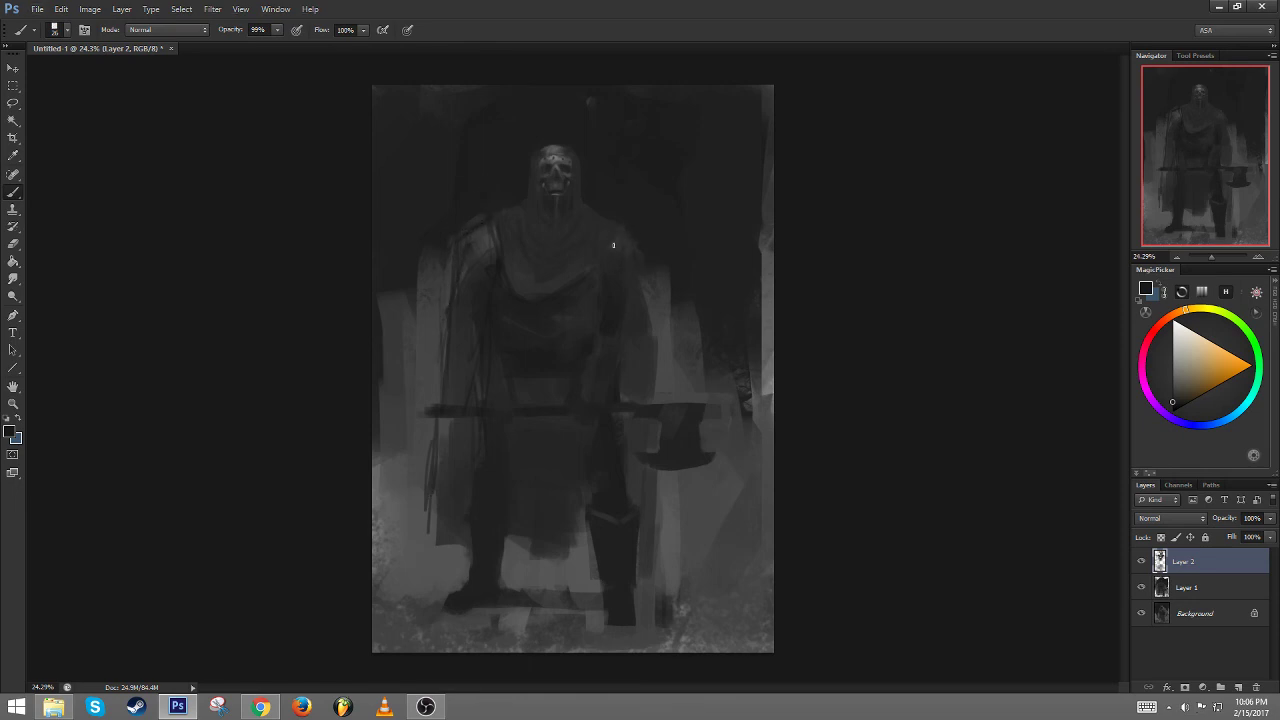
pyautogui.moveTo(648, 328); pyautogui.dragTo(665, 401)
pyautogui.moveTo(644, 288); pyautogui.dragTo(652, 340)
pyautogui.moveTo(676, 472); pyautogui.dragTo(705, 569)
pyautogui.hotkey('ctrl', 'alt', 'z')
pyautogui.hotkey('ctrl', 'alt', 'z')
pyautogui.hotkey('ctrl', 'alt', 'z')
# Darken the neck opening around the skull's jaw and touch up the hood with a sampled grey
pyautogui.moveTo(566, 226); pyautogui.dragTo(573, 222)
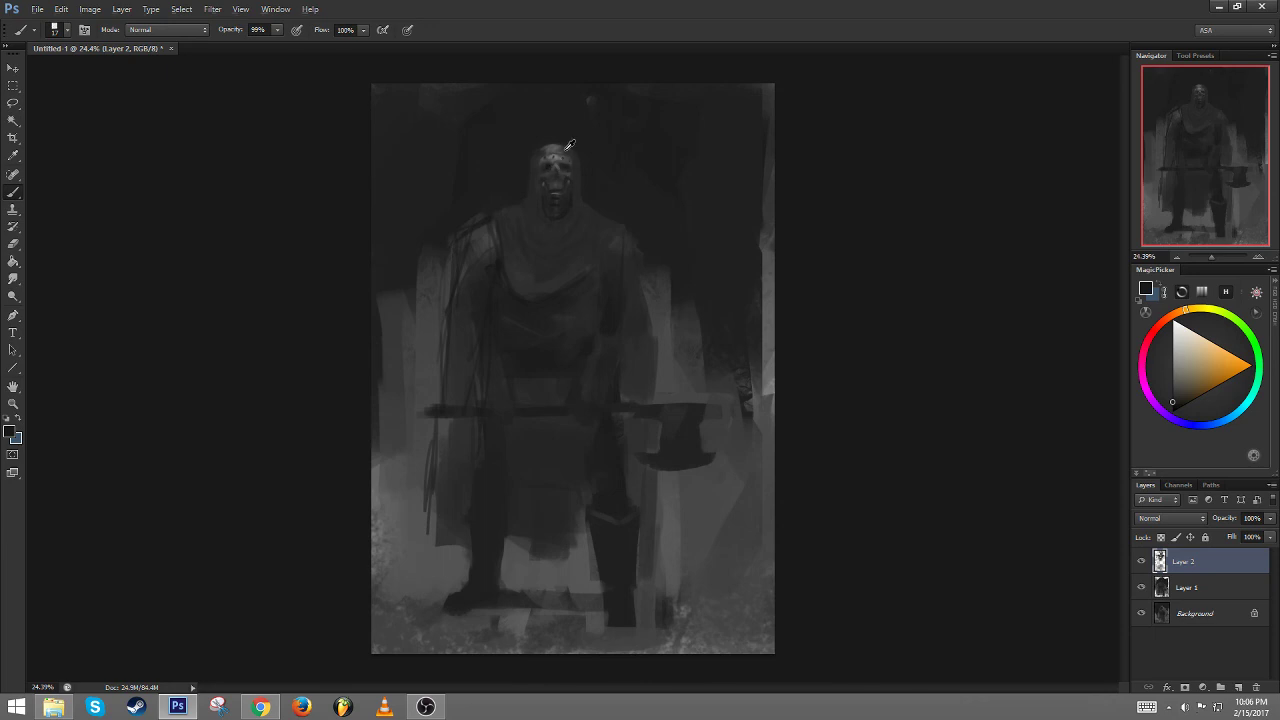
pyautogui.keyDown('alt'); pyautogui.click(556, 150); pyautogui.keyUp('alt')
pyautogui.click(426, 707)
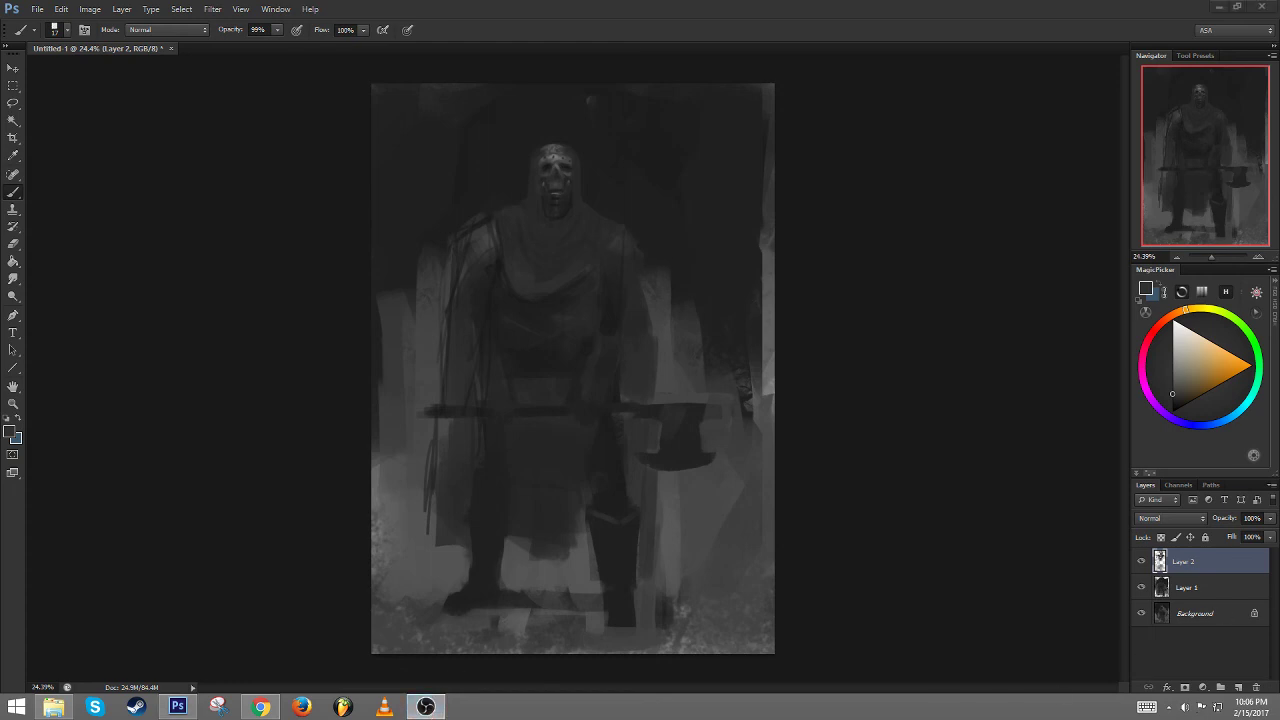